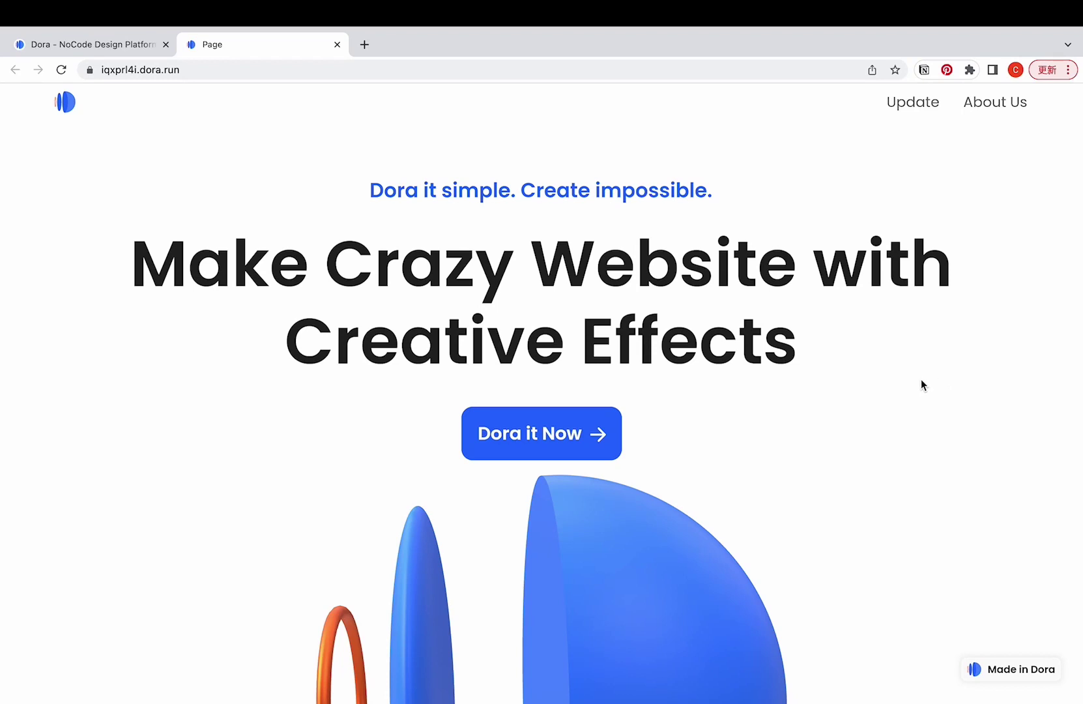
Scroll down the published page to the Our Features cards and footer
scroll(922, 382, down, 3)
scroll(924, 382, down, 3)
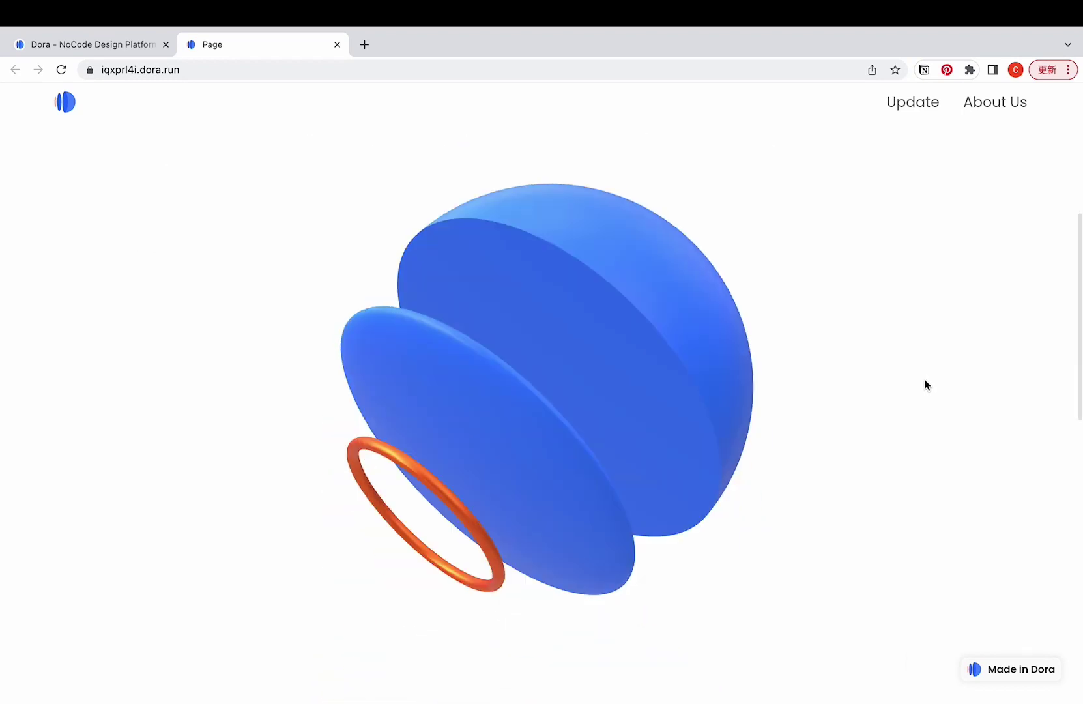
scroll(924, 385, down, 2)
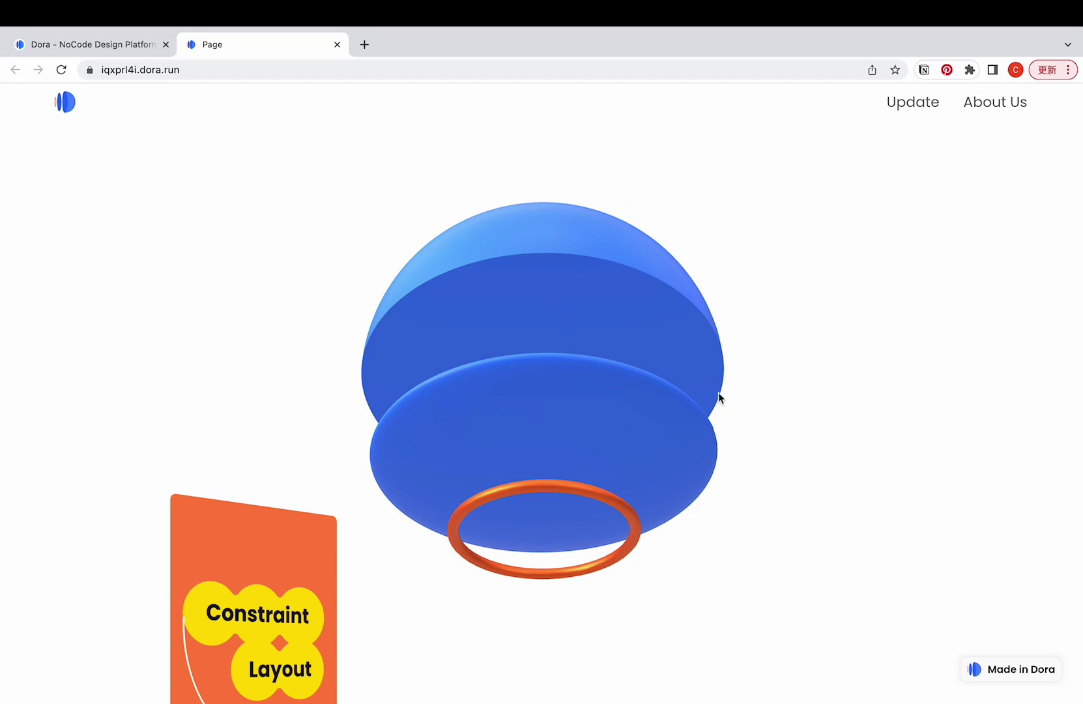
scroll(760, 365, down, 3)
scroll(724, 417, down, 2)
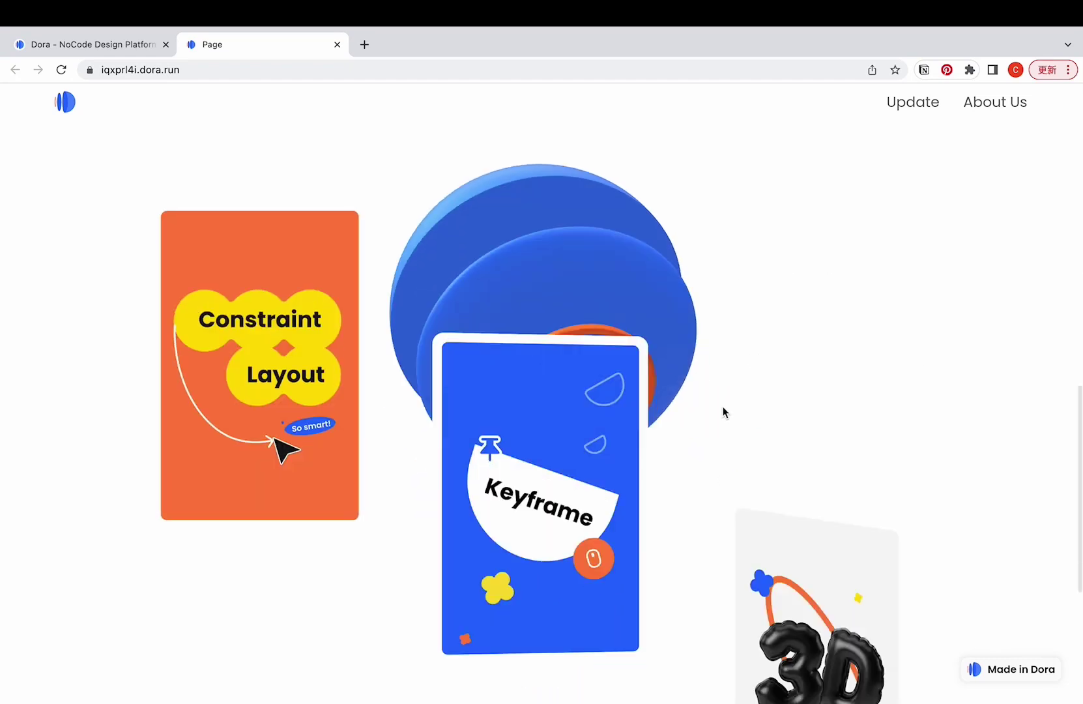
scroll(725, 417, down, 3)
scroll(750, 359, down, 3)
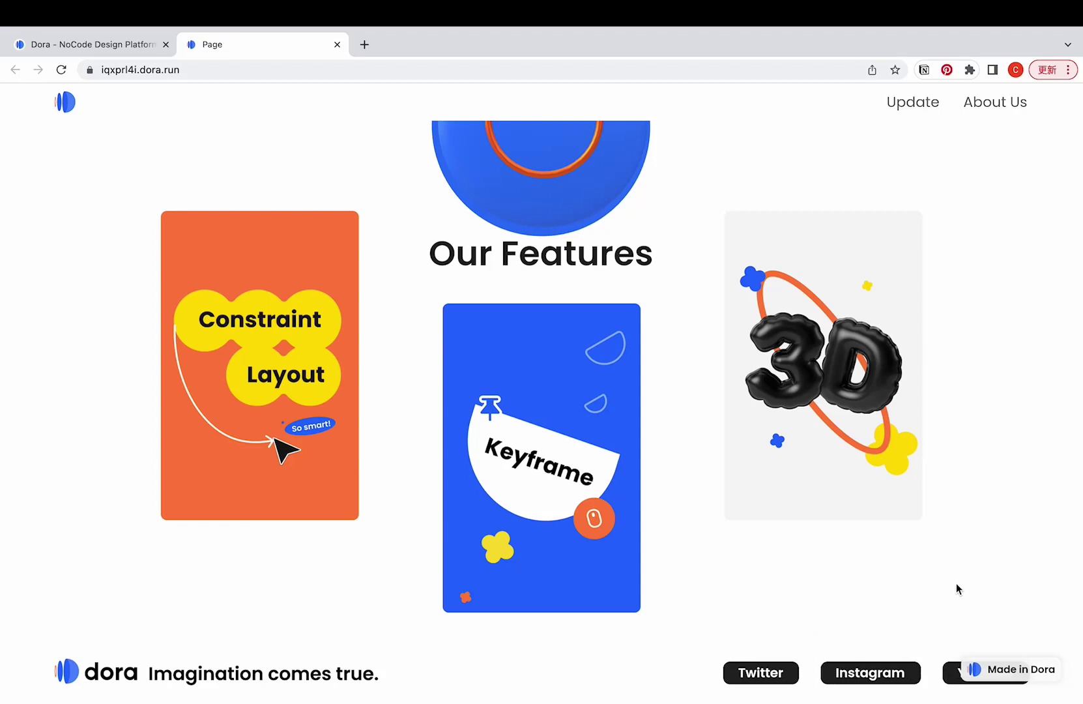
Close the site preview and draw a top bar with width fill and height 6vh
key(super+w)
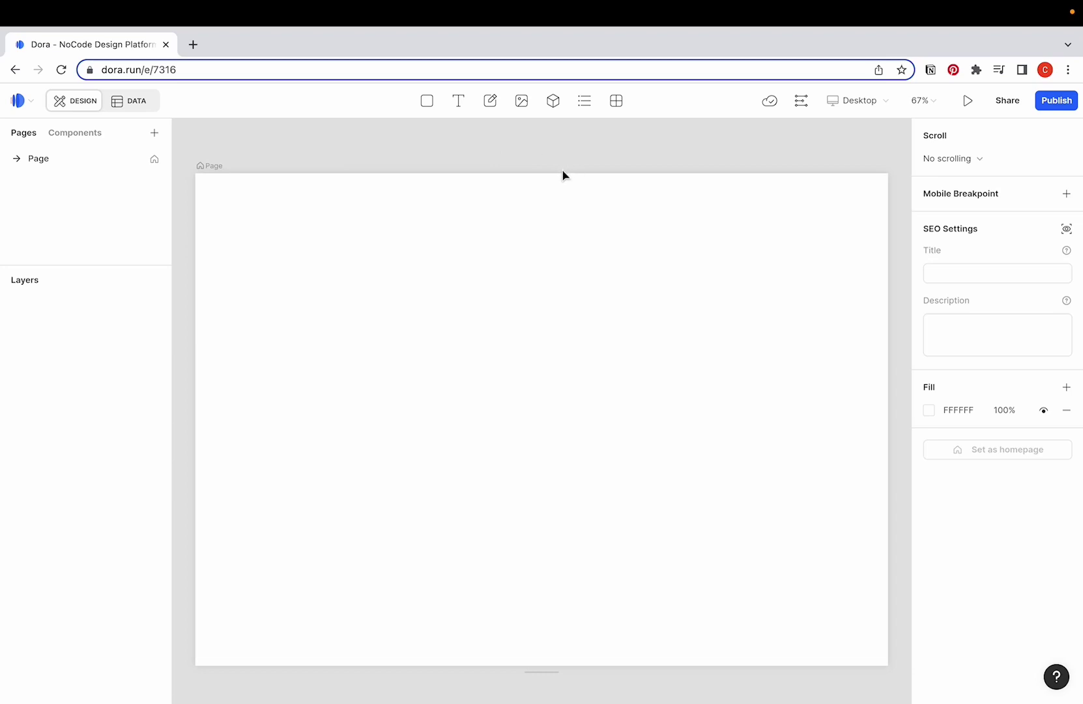
click(427, 103)
drag(196, 178, 873, 224)
click(962, 191)
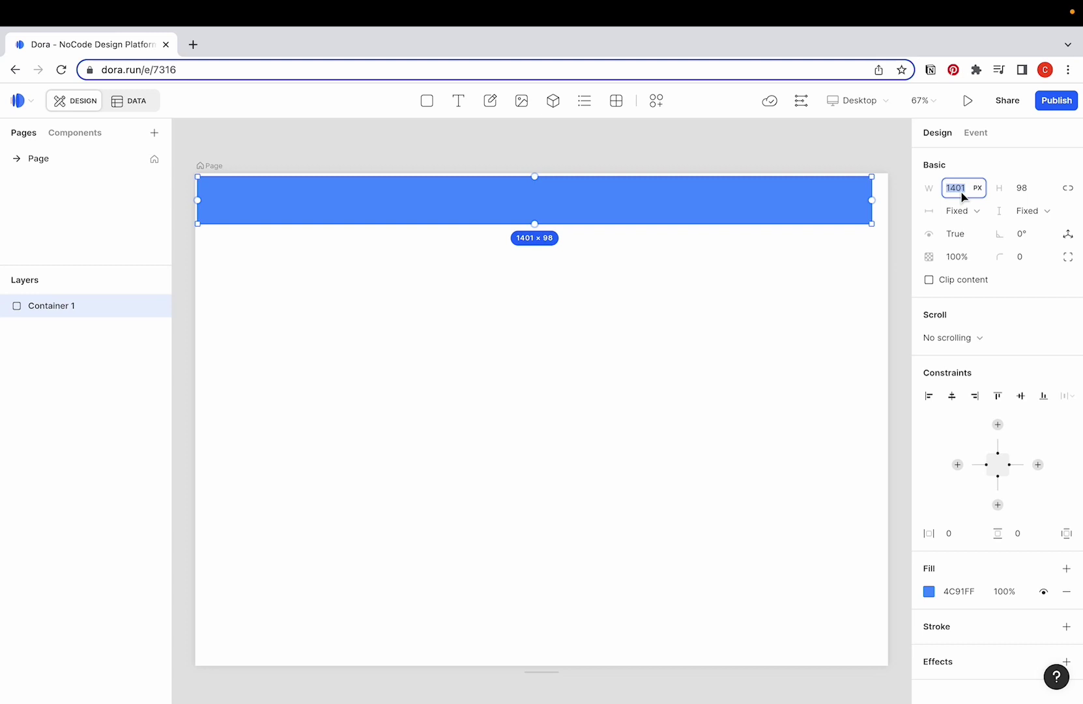
text(fill)
key(Return)
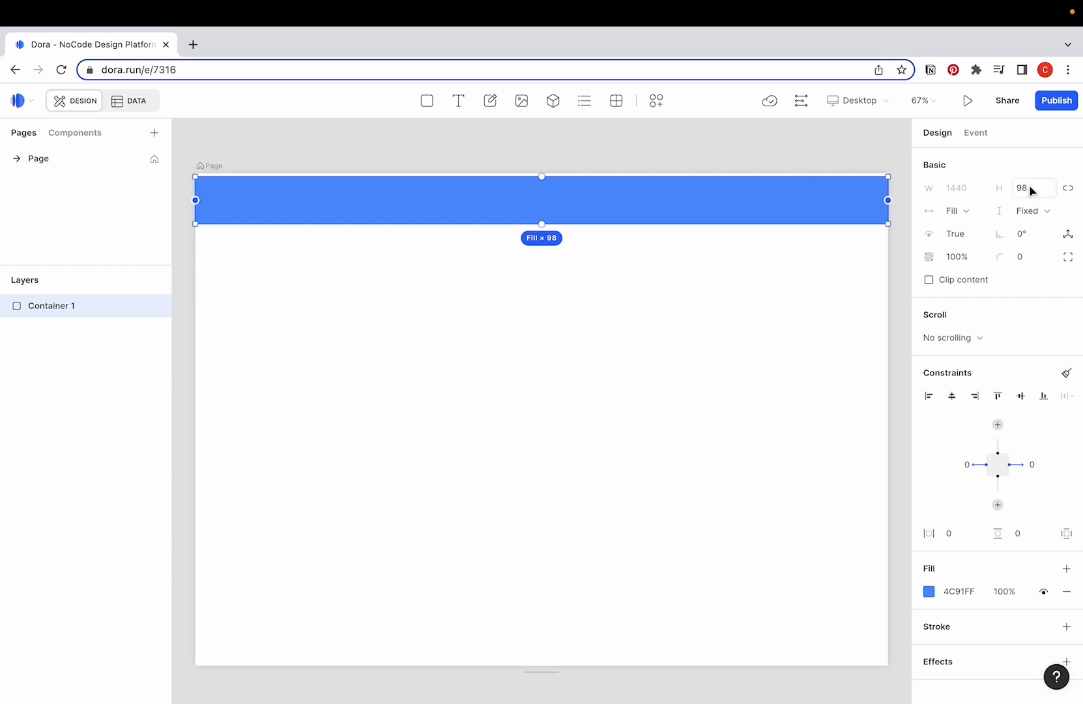
text(6vh)
key(Return)
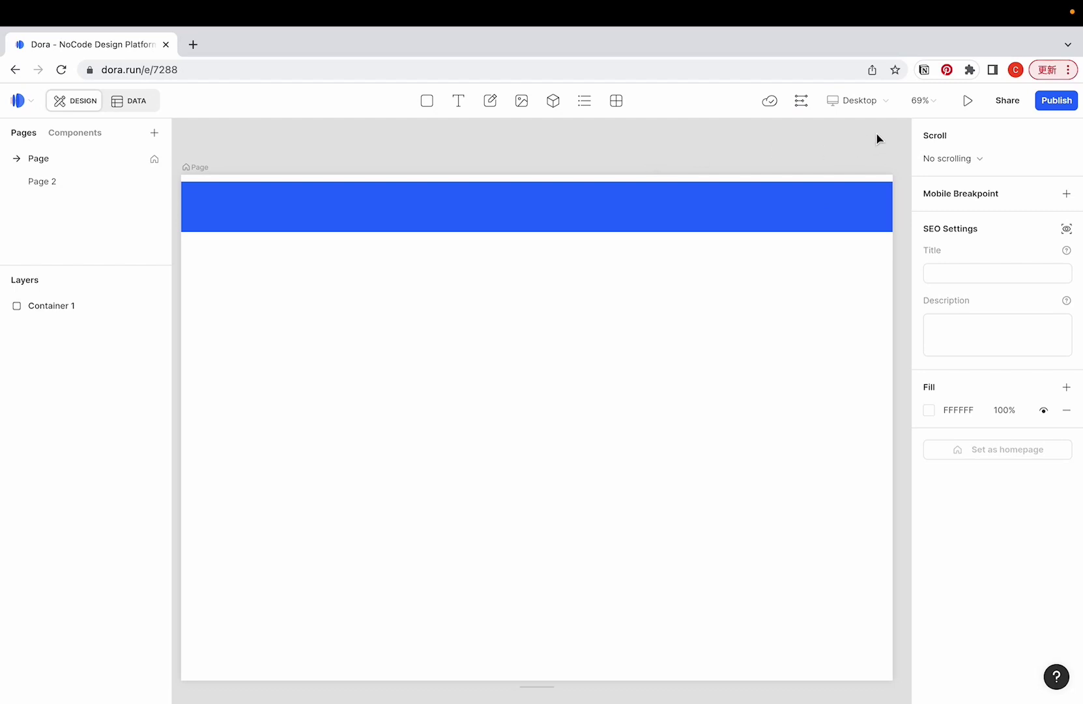
Set the page to vertical scrolling with a 300vh height
click(943, 164)
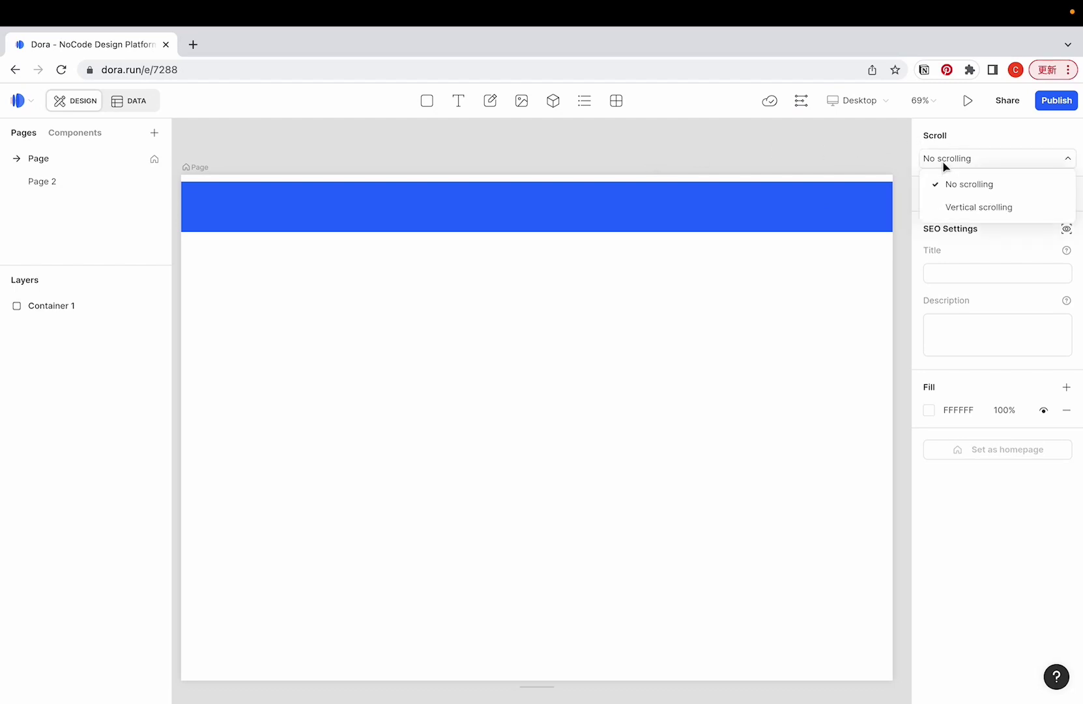
click(968, 213)
click(1035, 183)
text(30)
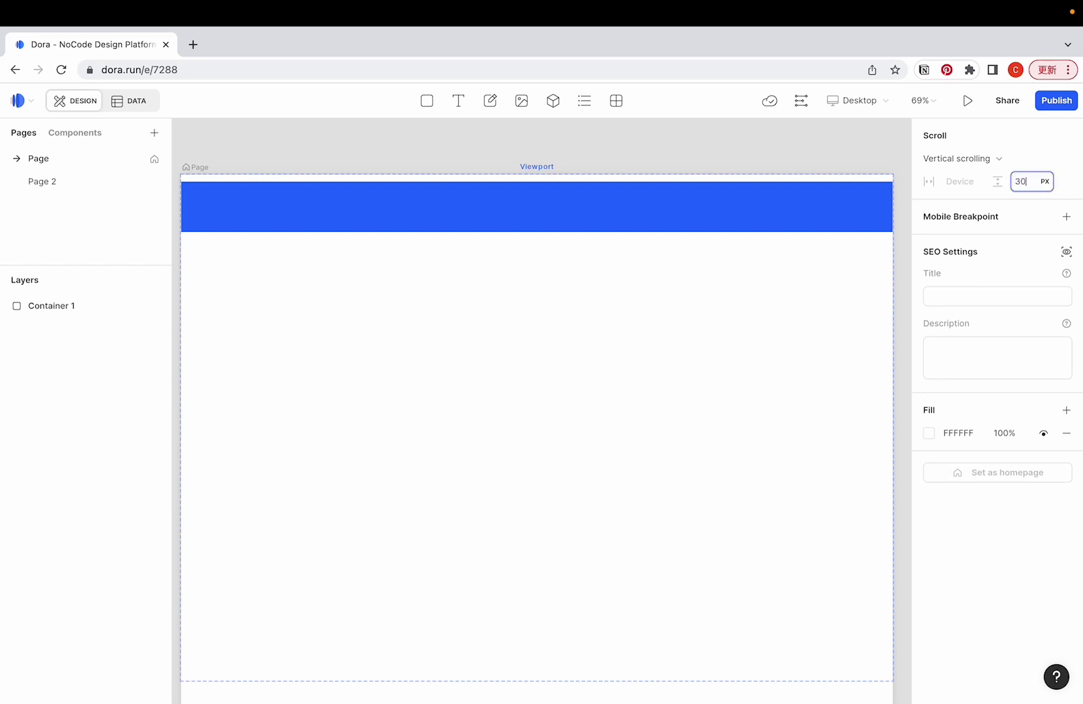
text(0vh)
key(Return)
scroll(767, 341, down, 5)
scroll(766, 341, down, 3)
scroll(771, 360, down, 5)
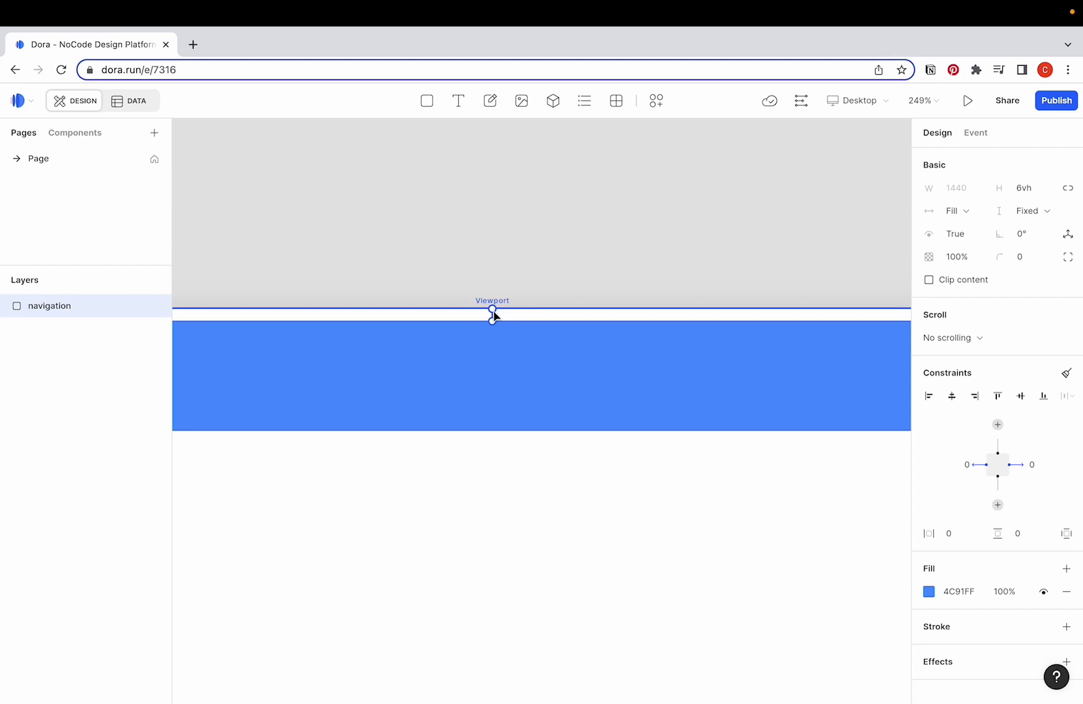
Pin the bar's top edge to the viewport top with a 0 offset
click(493, 314)
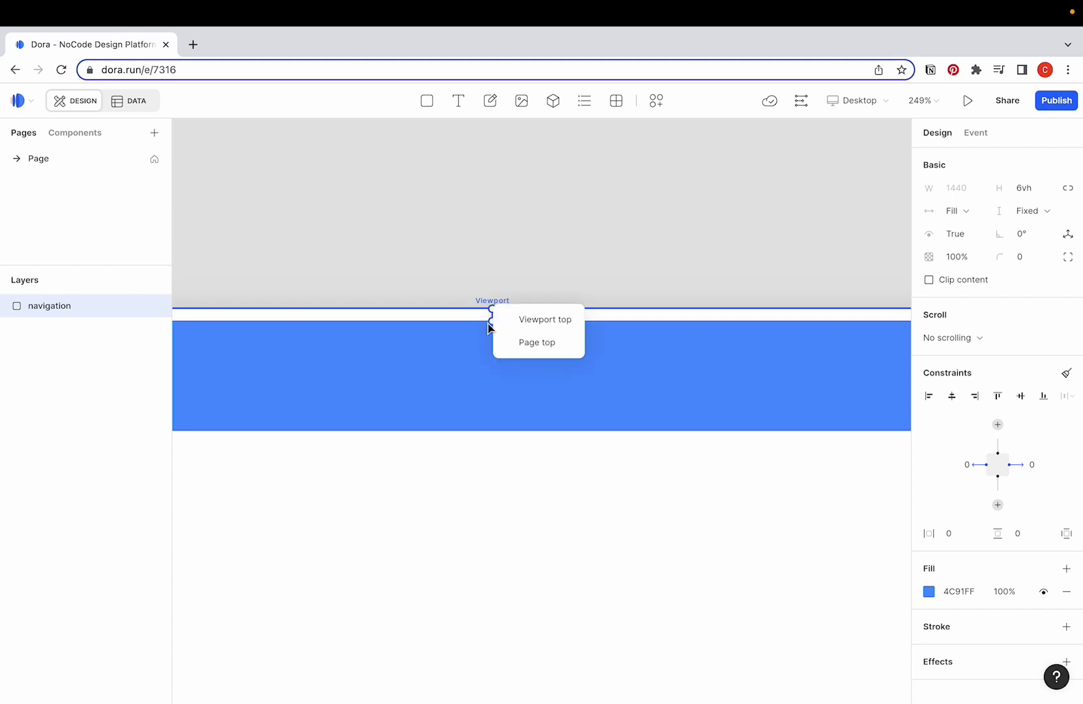
click(537, 326)
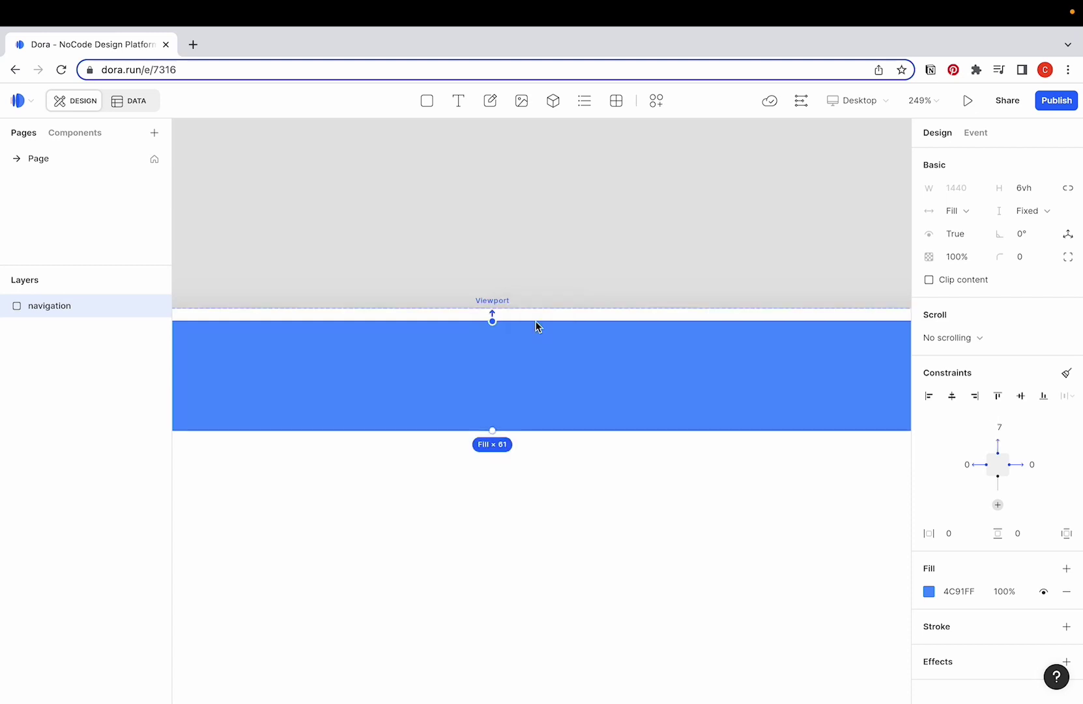
click(989, 428)
text(0)
key(Return)
Change the navigation bar's fill colour to white (FFFFFF)
scroll(890, 551, down, 5)
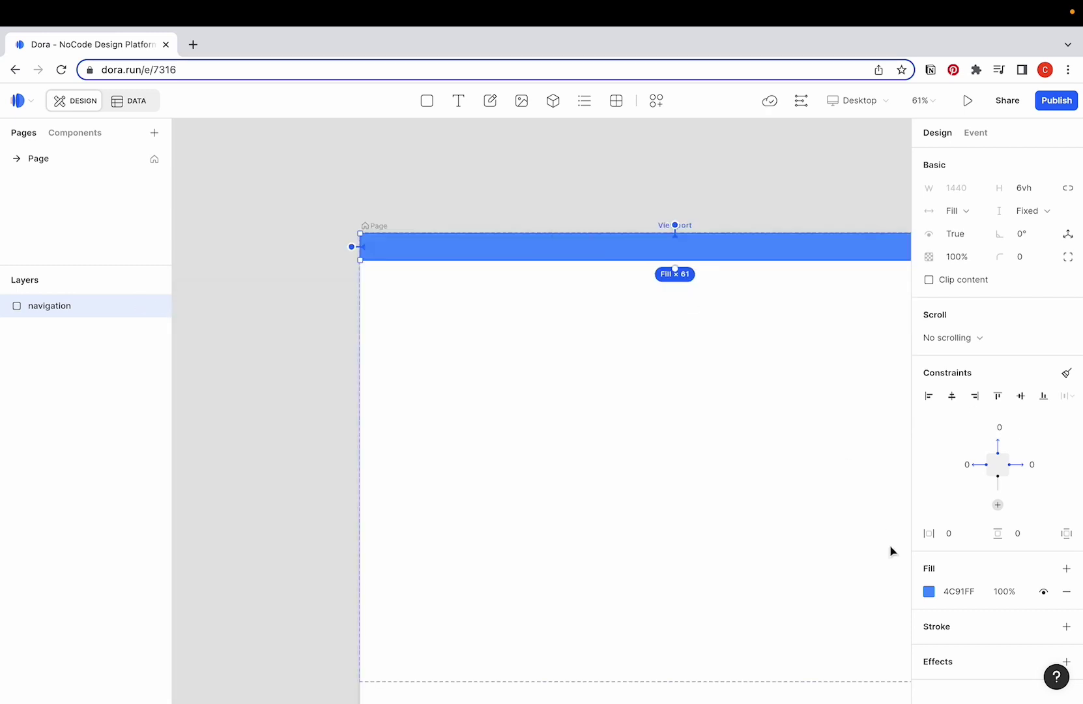
click(939, 594)
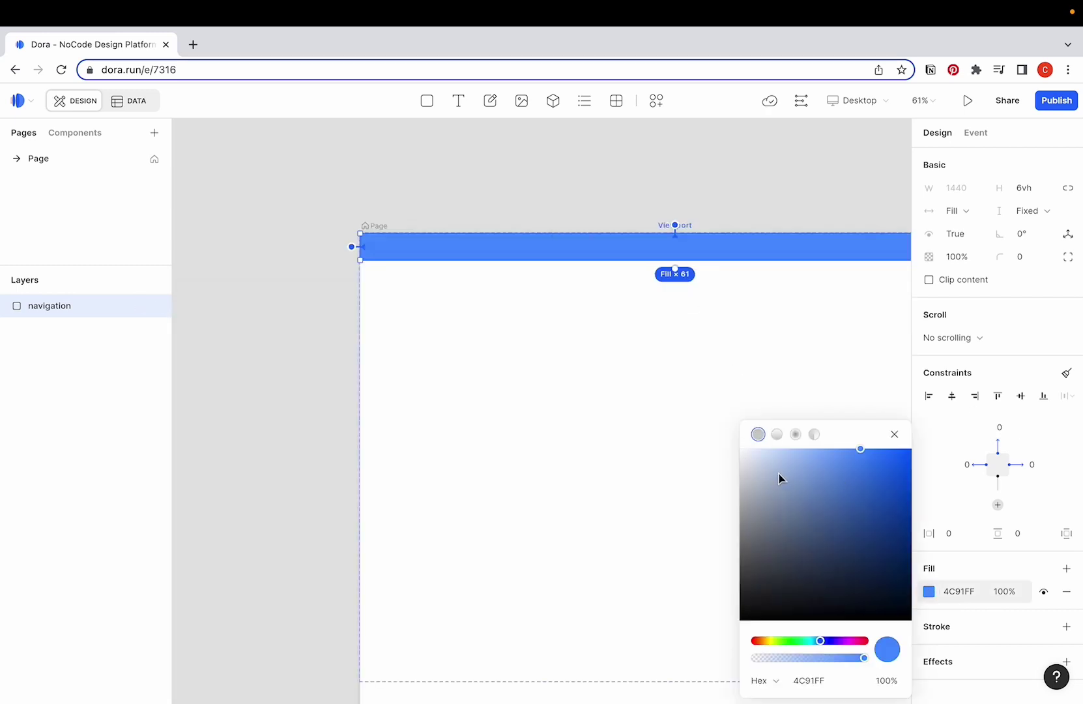
drag(781, 479, 607, 314)
click(566, 186)
click(749, 242)
scroll(750, 237, up, 5)
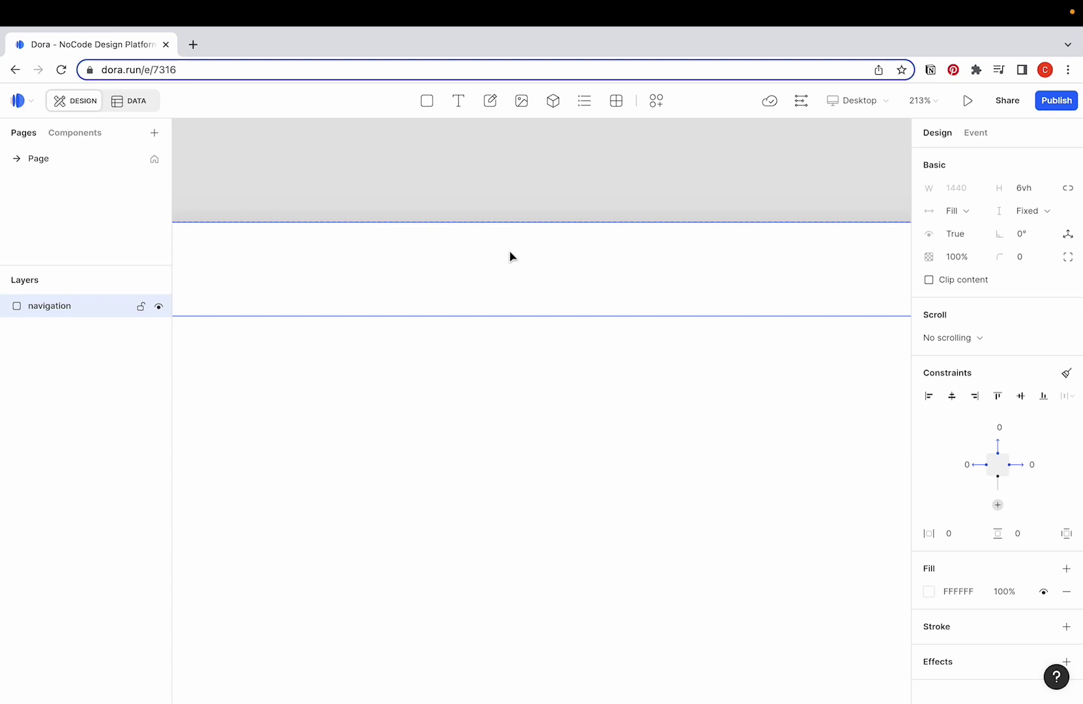
Add an 'Update' text label in the navigation bar at font size 20
key(t)
click(492, 269)
text(Update)
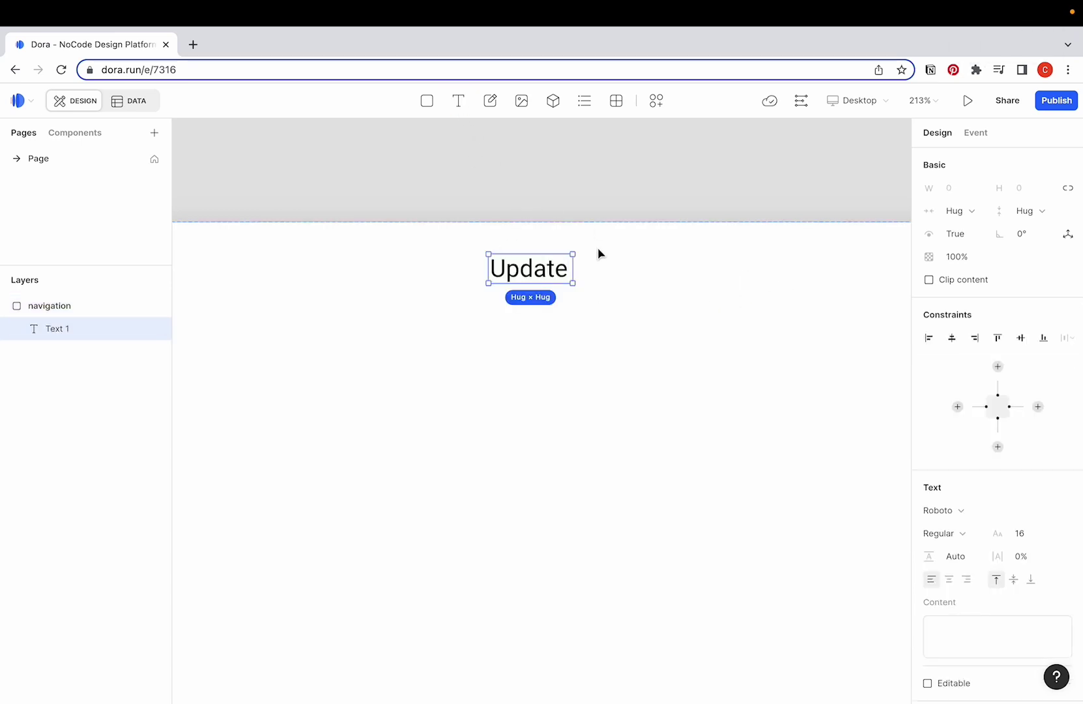
click(1032, 531)
text(20)
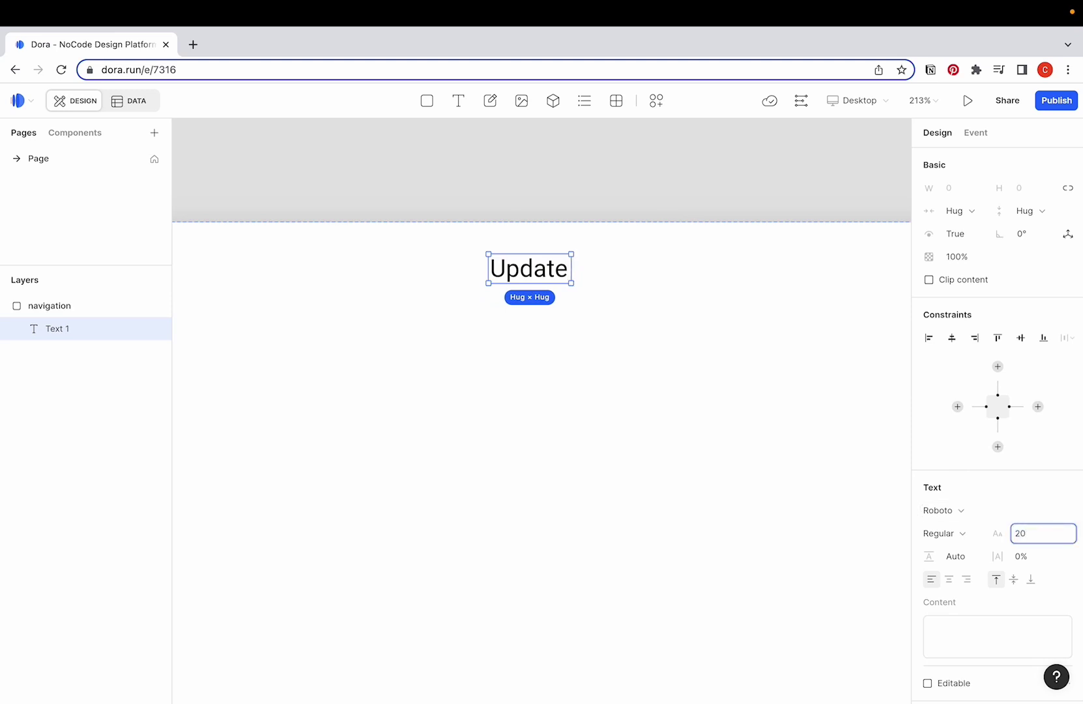
key(Return)
Set the label's font to Poppins and its text colour to 666666
click(973, 508)
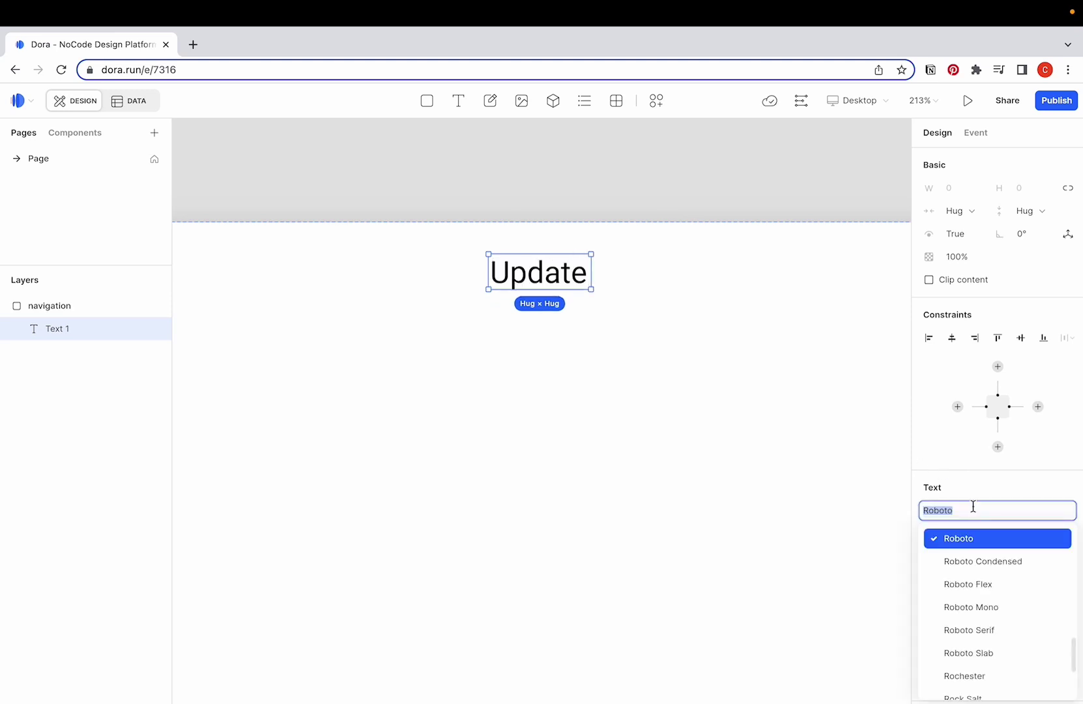
text(pop)
key(Return)
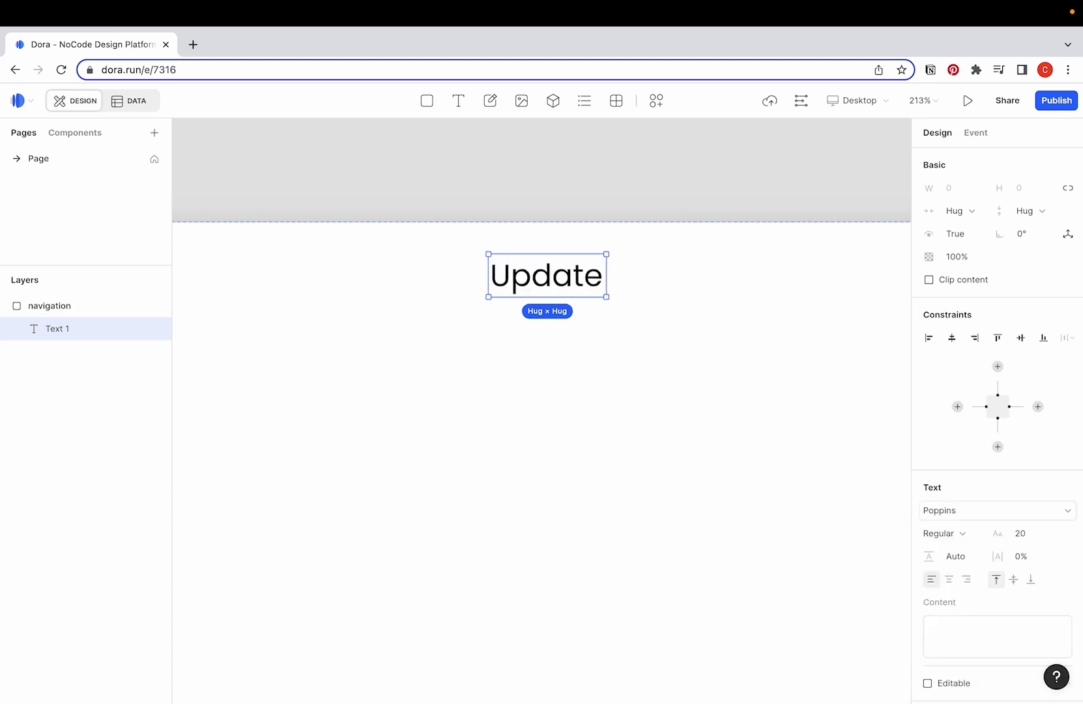
scroll(1049, 579, down, 3)
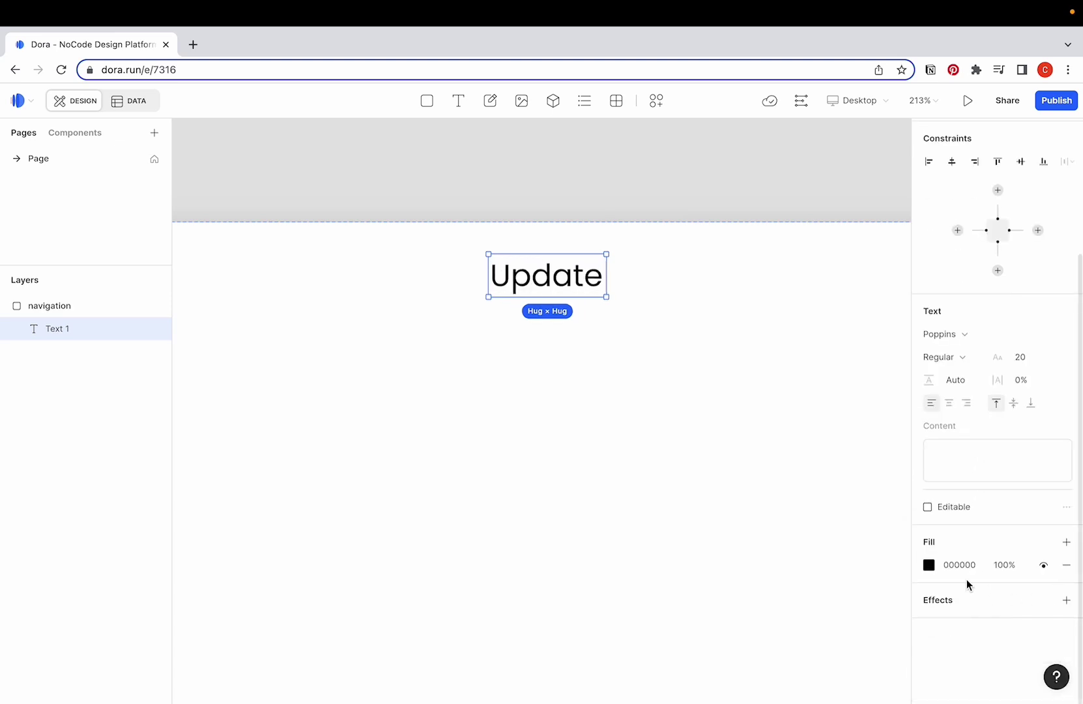
click(957, 565)
text(666666)
key(Return)
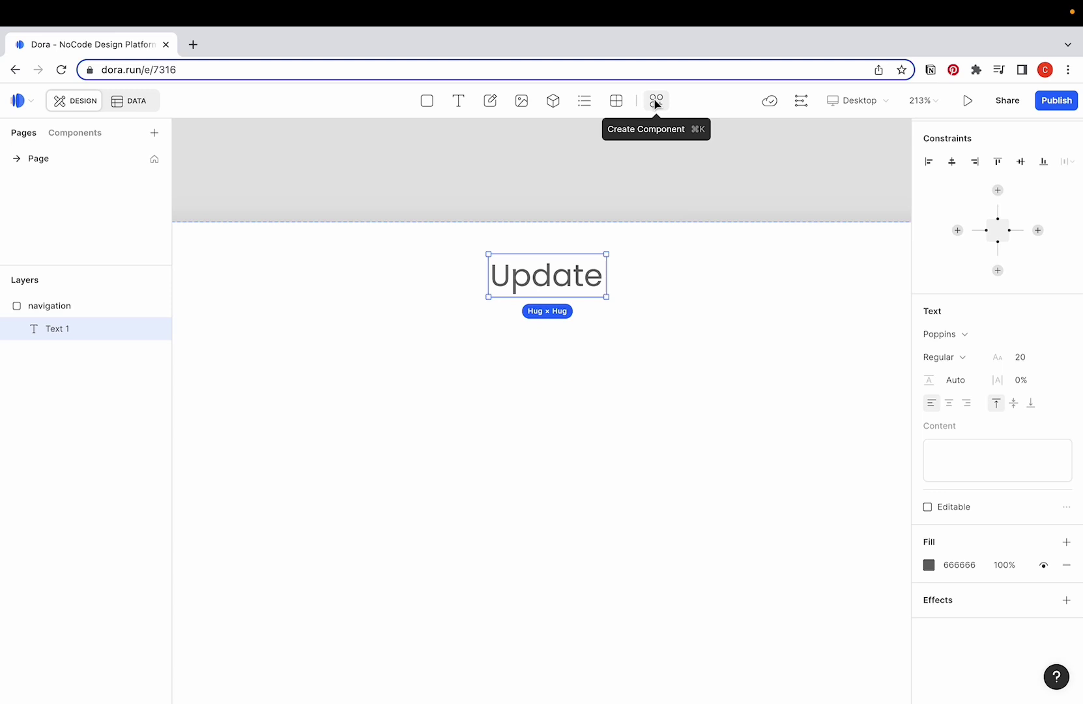
Convert the Update label into a component and add a second state
click(656, 101)
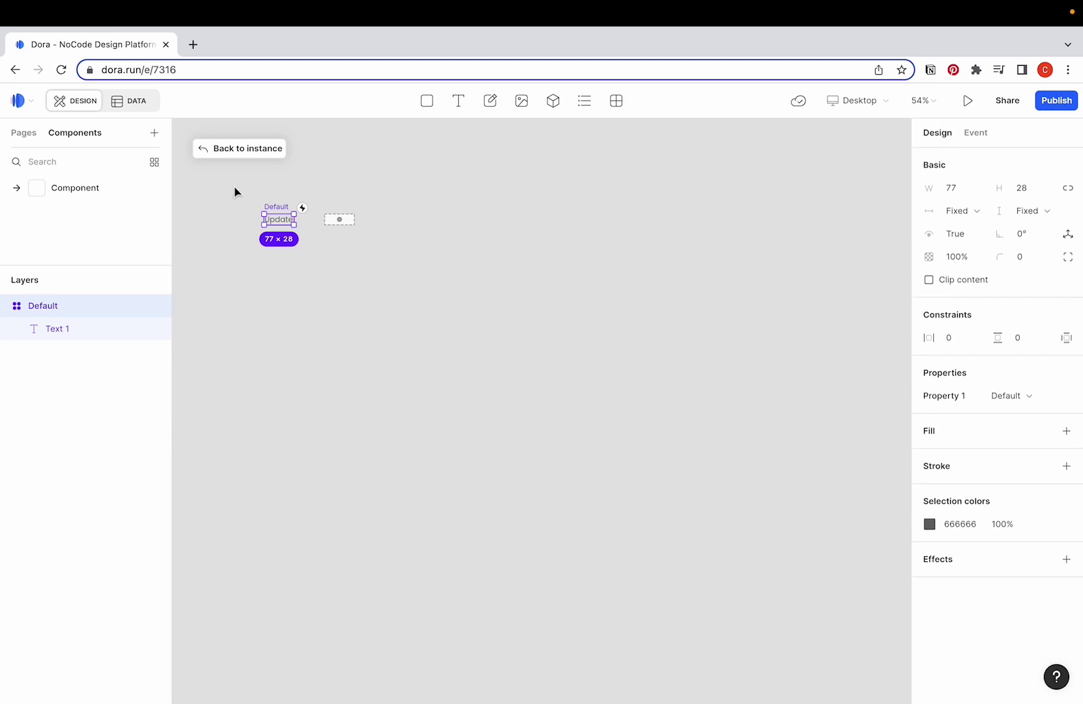
key(shift+2)
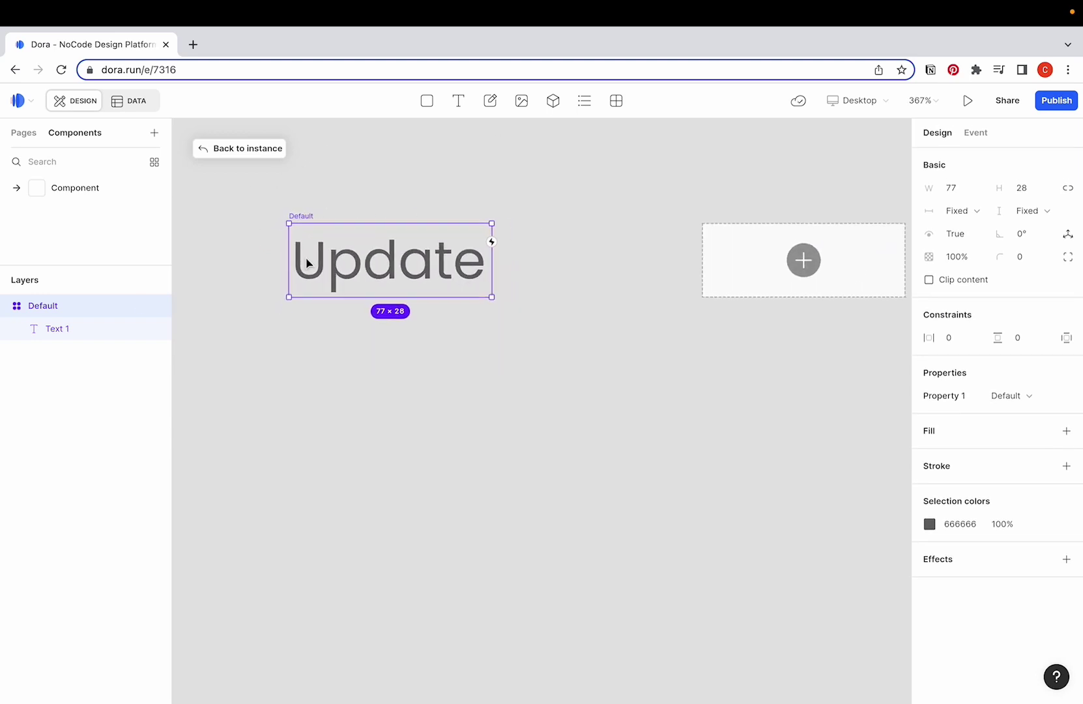
scroll(391, 258, down, 3)
click(699, 257)
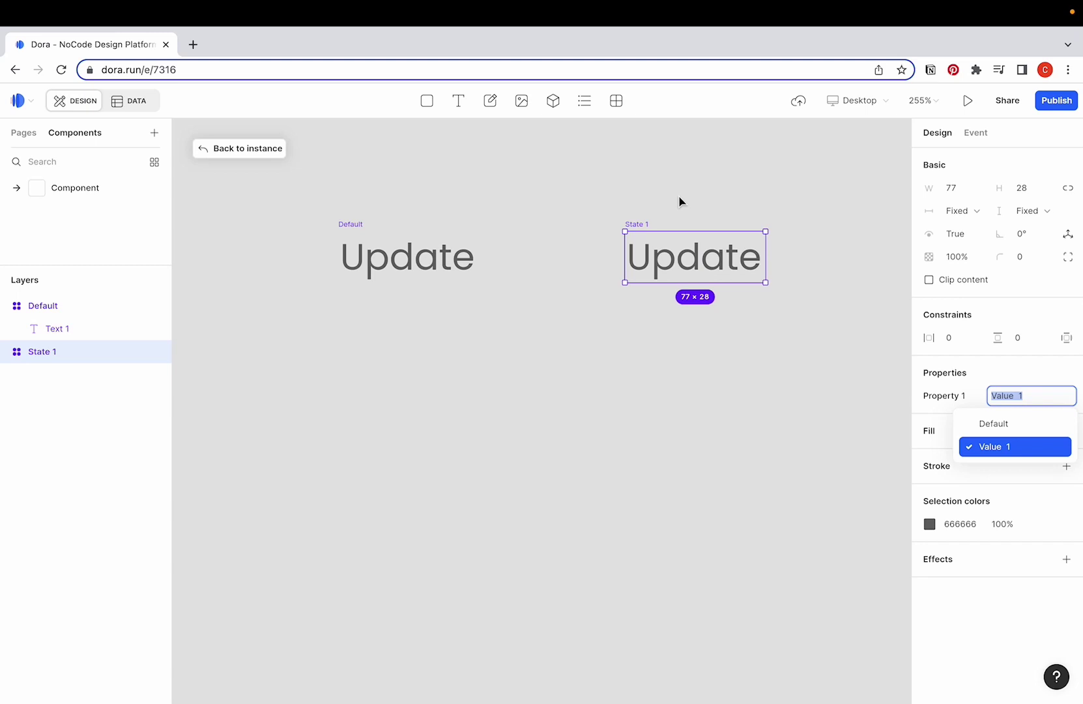
click(839, 333)
Make State 1's text black (000000), then select the Default state
click(698, 264)
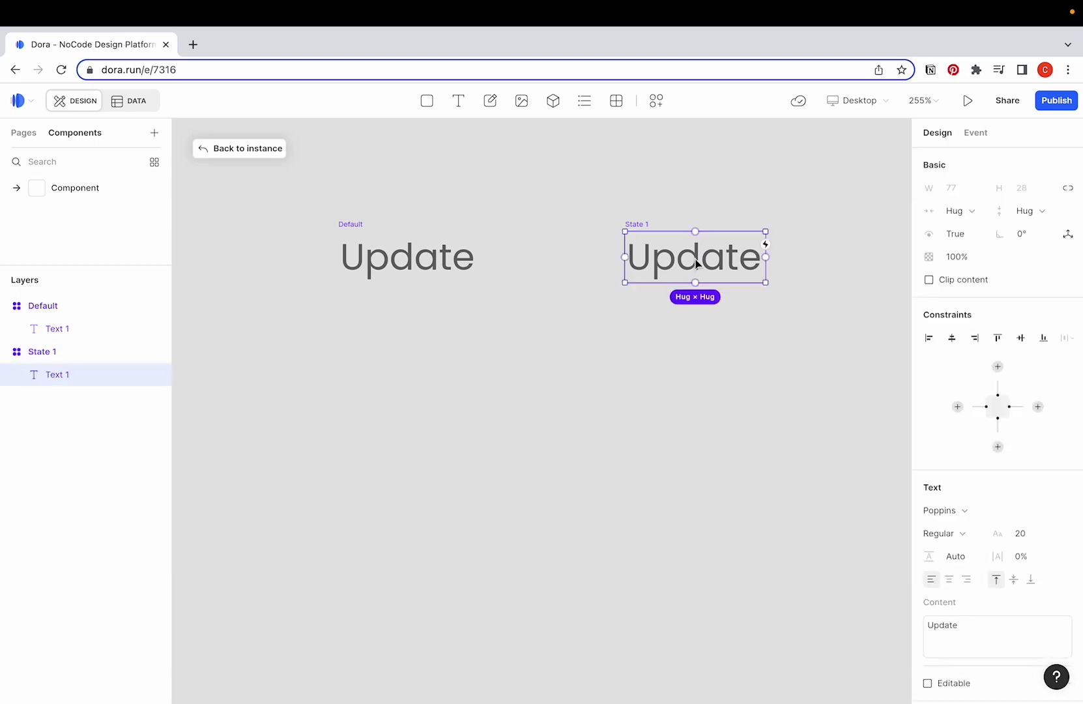
scroll(978, 609, down, 3)
click(930, 565)
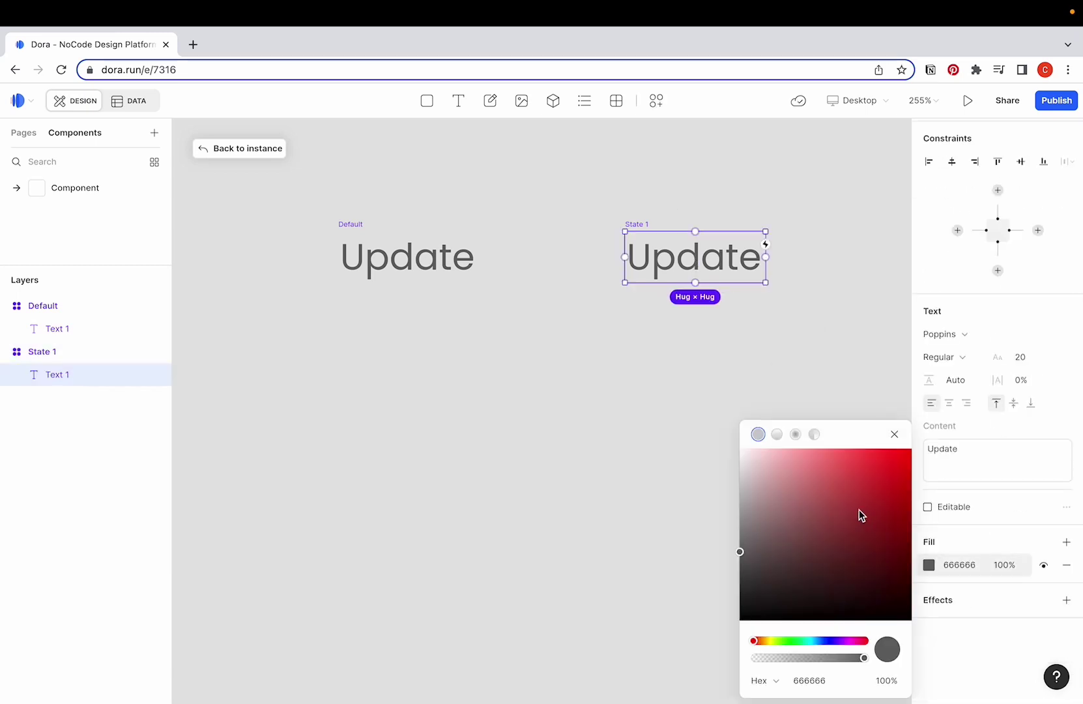
drag(768, 604, 713, 653)
click(672, 569)
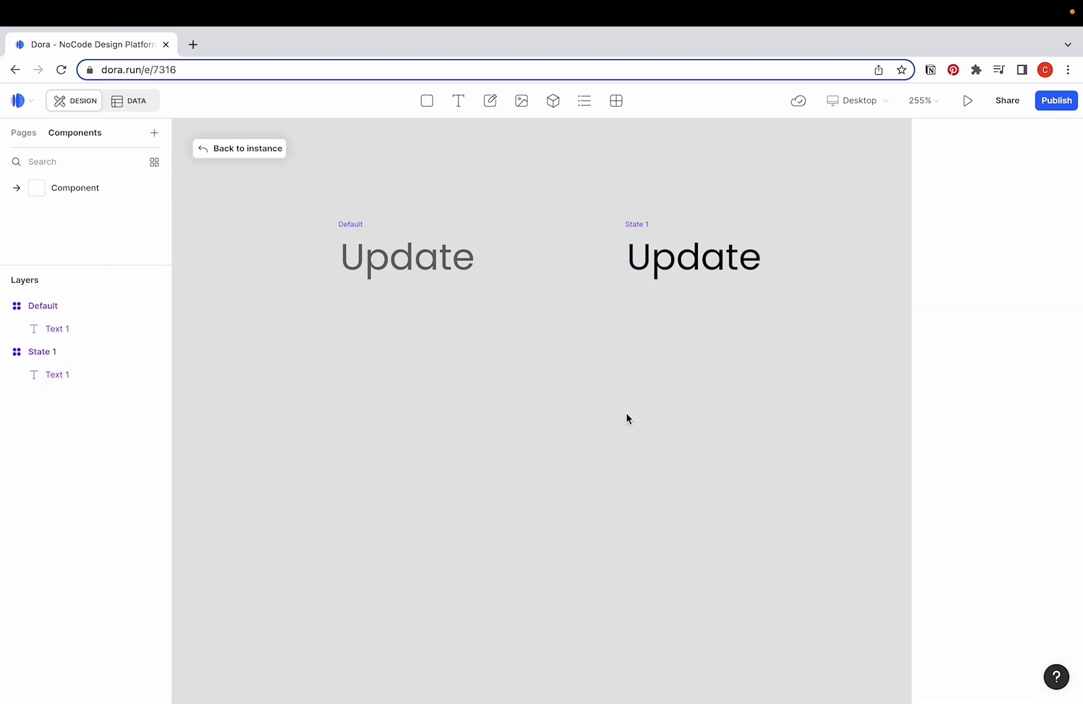
click(364, 225)
click(363, 225)
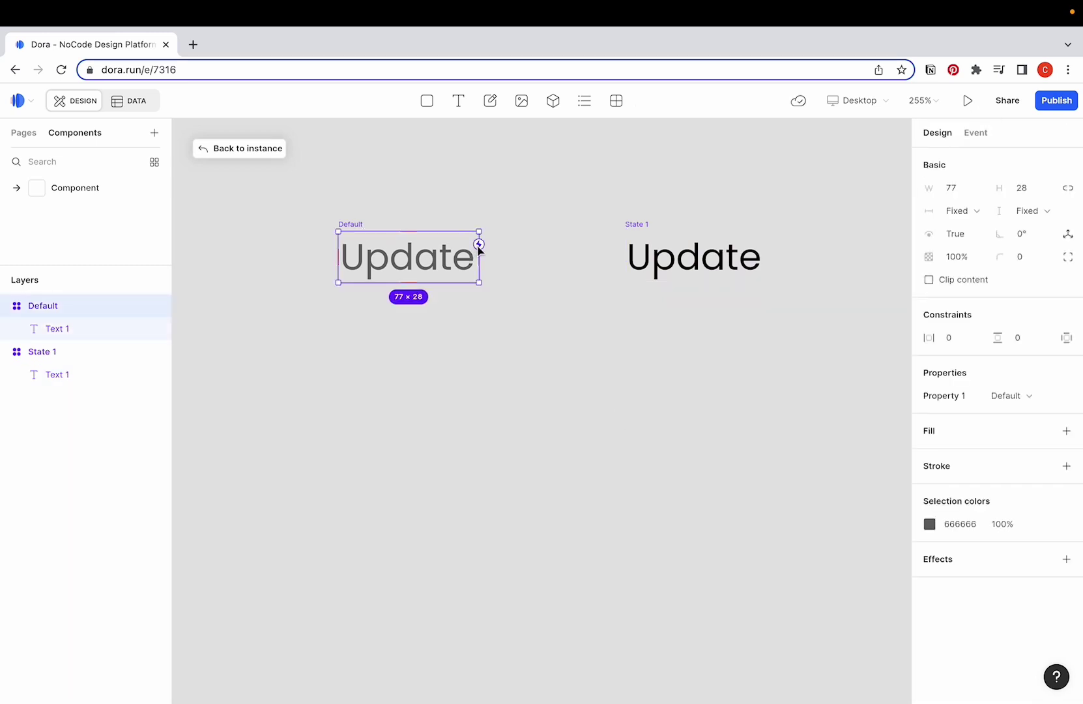
Link the Default state to State 1 with a hover interaction
drag(479, 245, 639, 238)
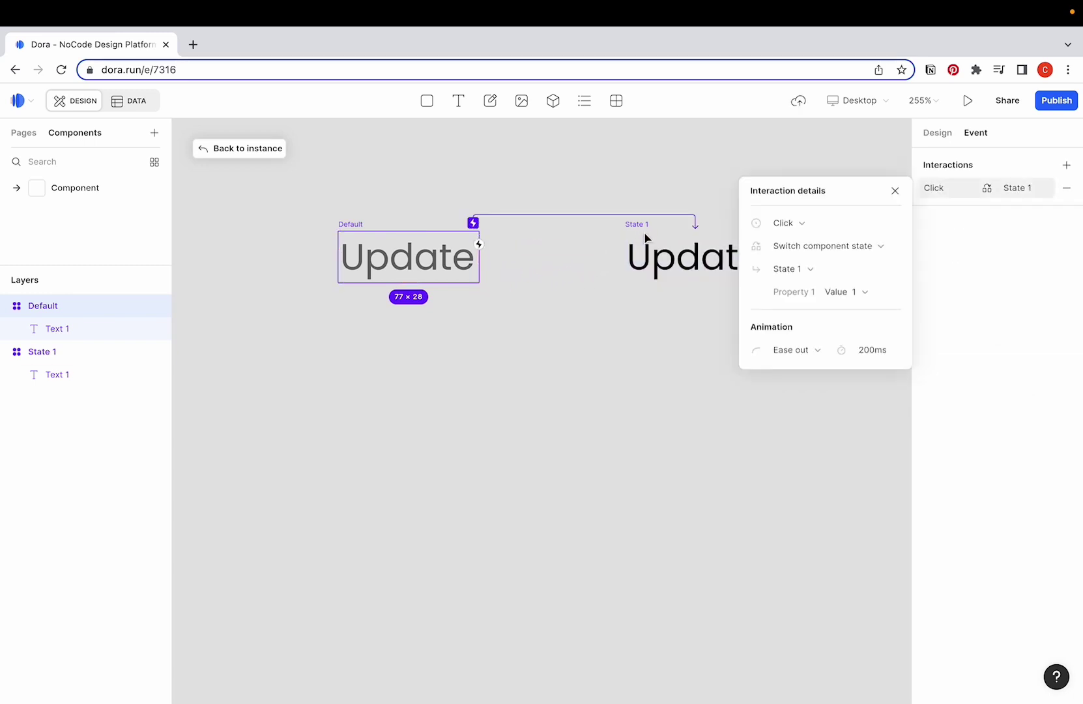
click(782, 226)
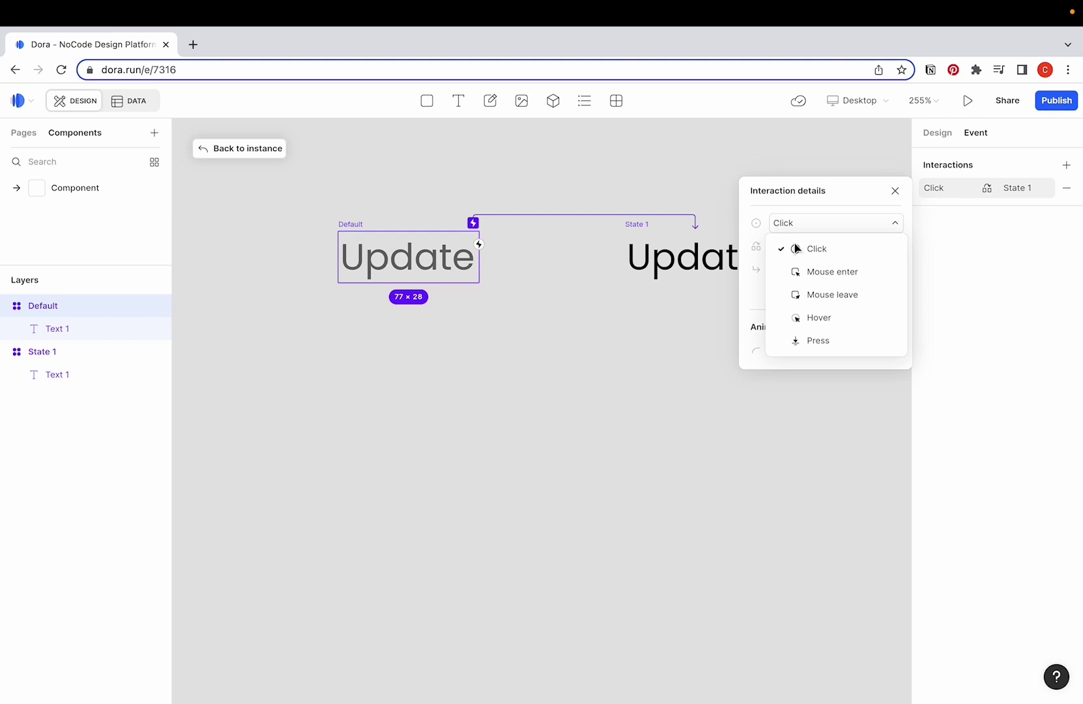
click(819, 319)
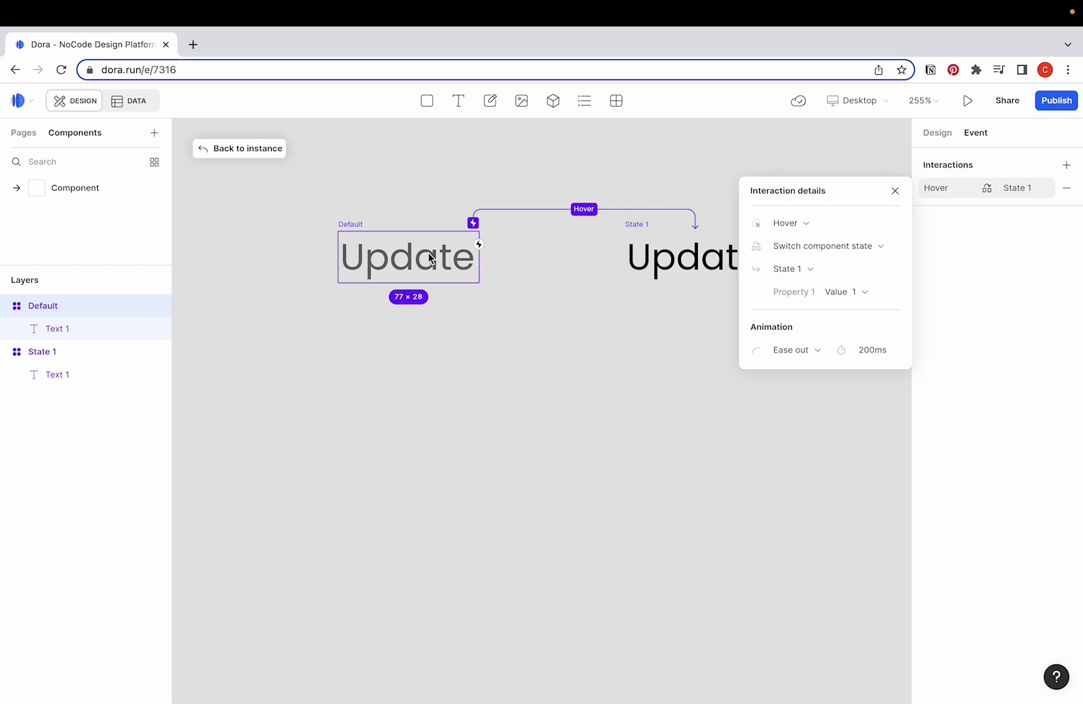
click(904, 181)
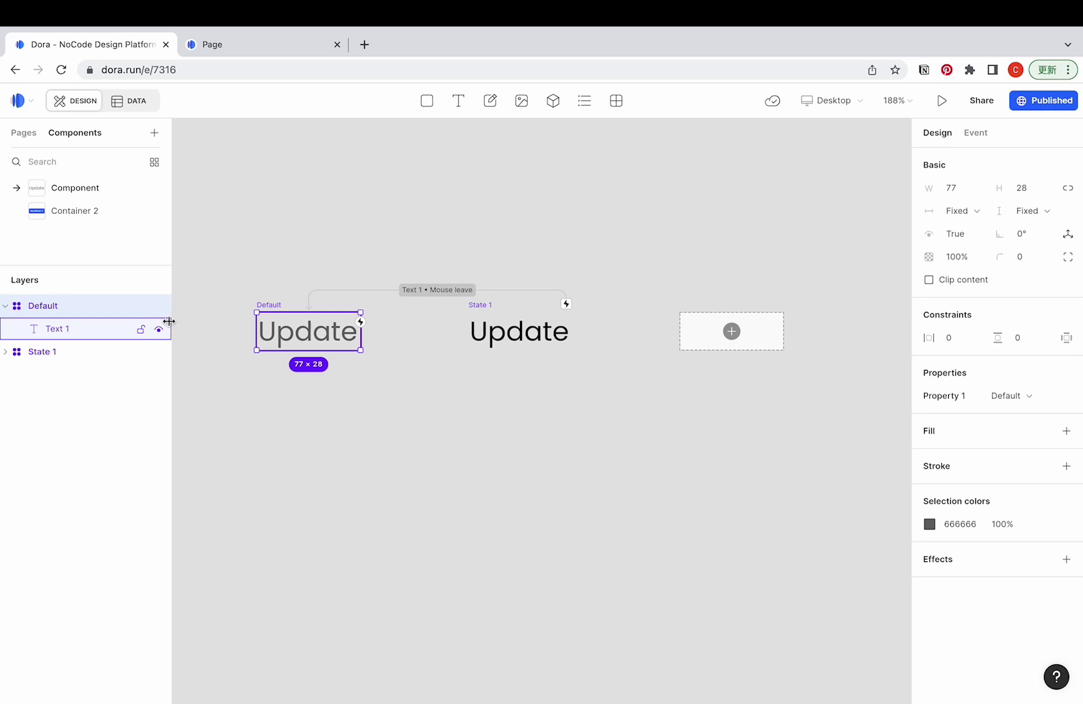
Set the Default state to Hug width and height, and its Update text width to Hug
click(978, 211)
click(978, 283)
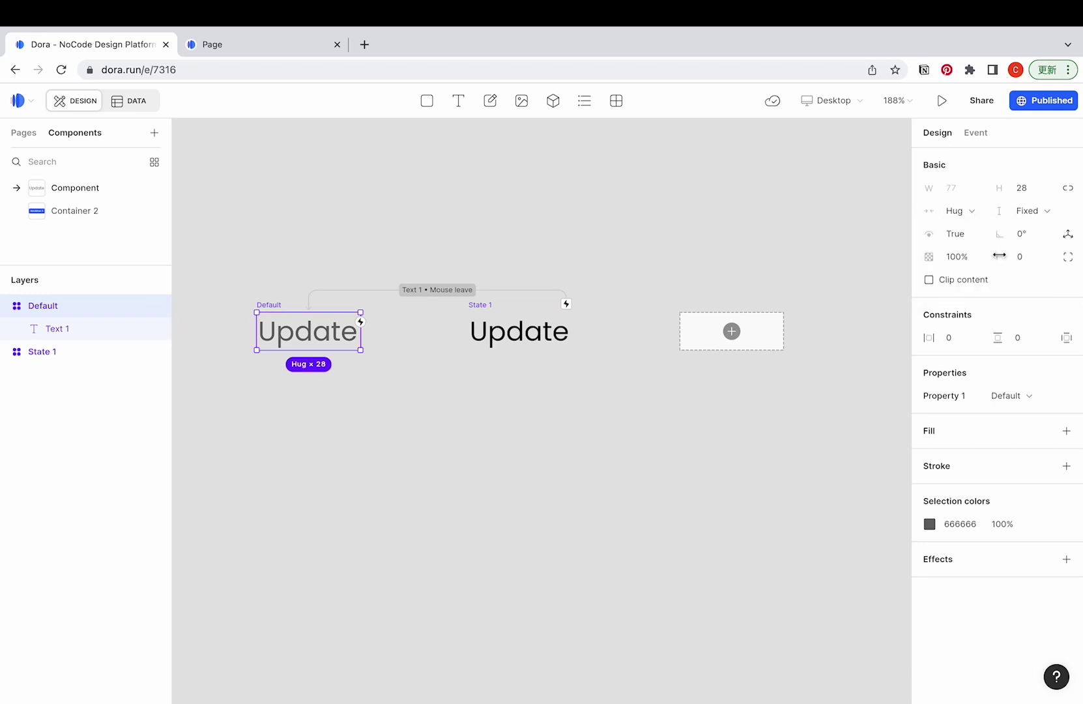
click(1032, 210)
click(1030, 281)
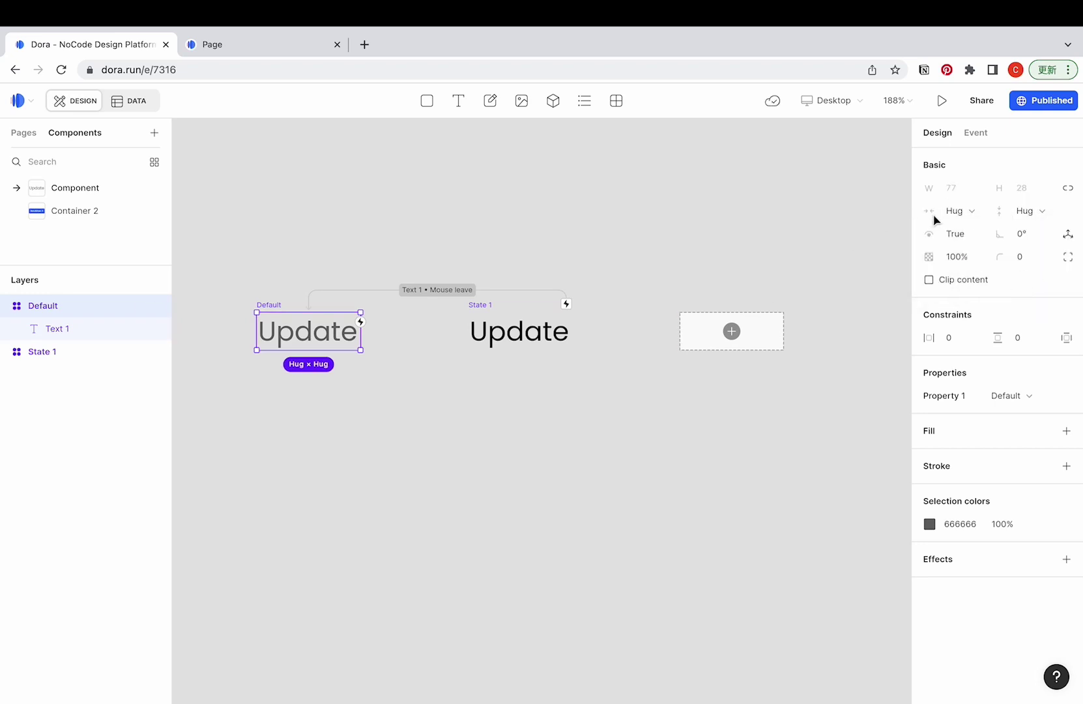
click(88, 326)
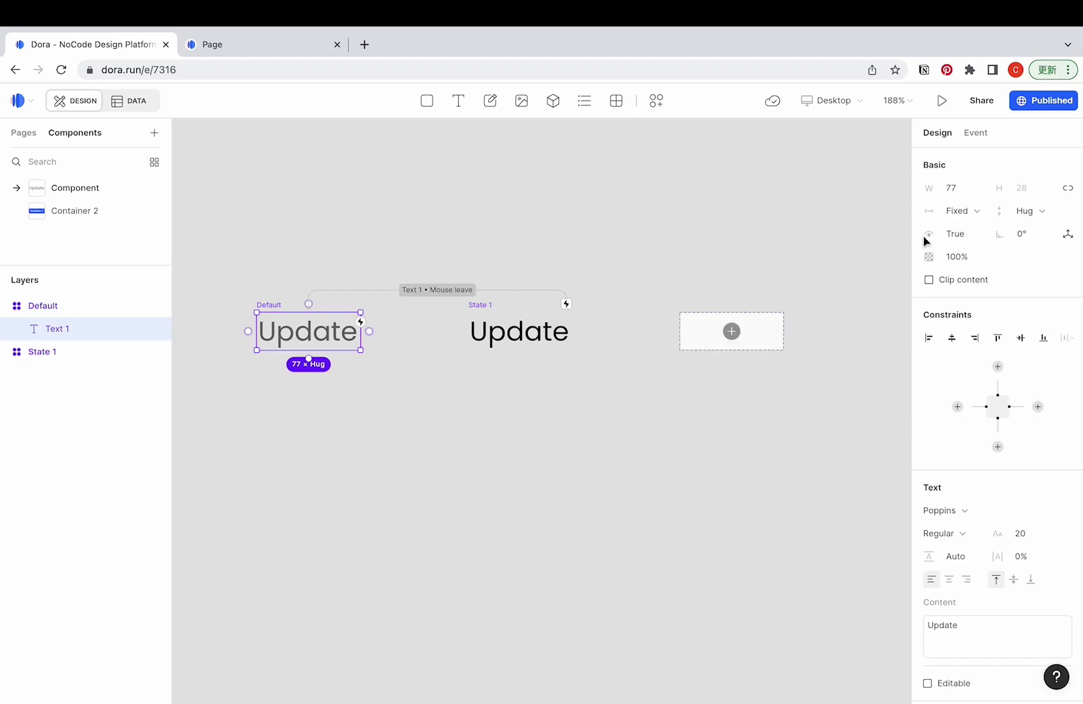
click(977, 212)
click(971, 281)
click(483, 429)
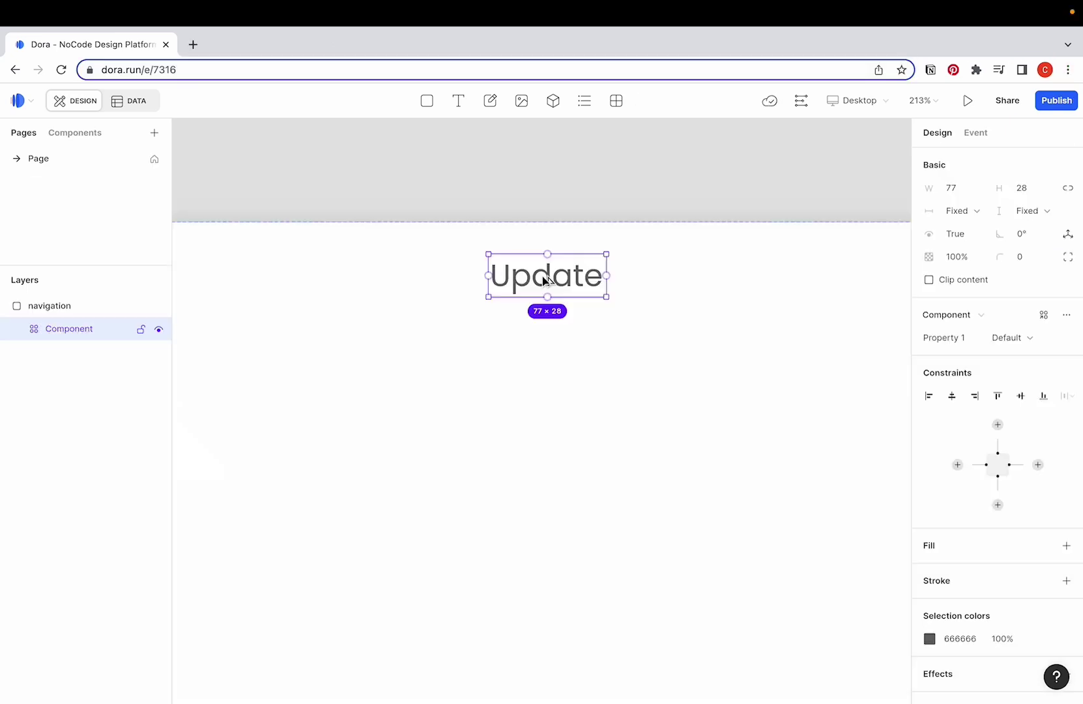
Duplicate the Update link and change the copy's text to 'About Us'
key(ctrl+d)
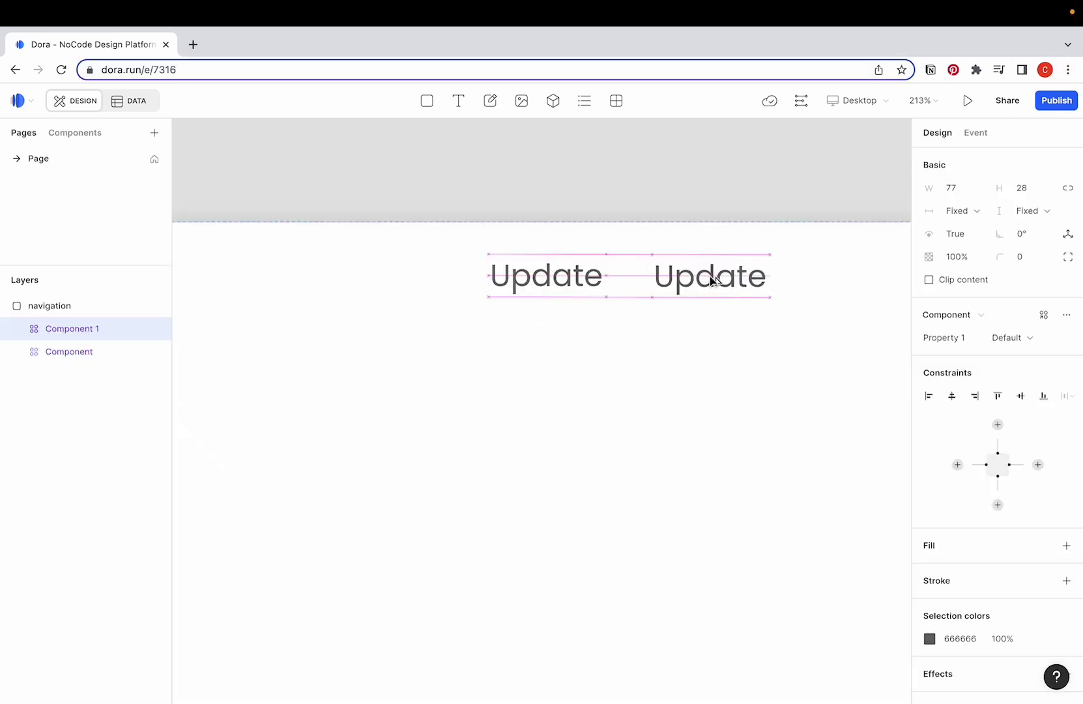
click(713, 280)
click(717, 280)
double_click(724, 280)
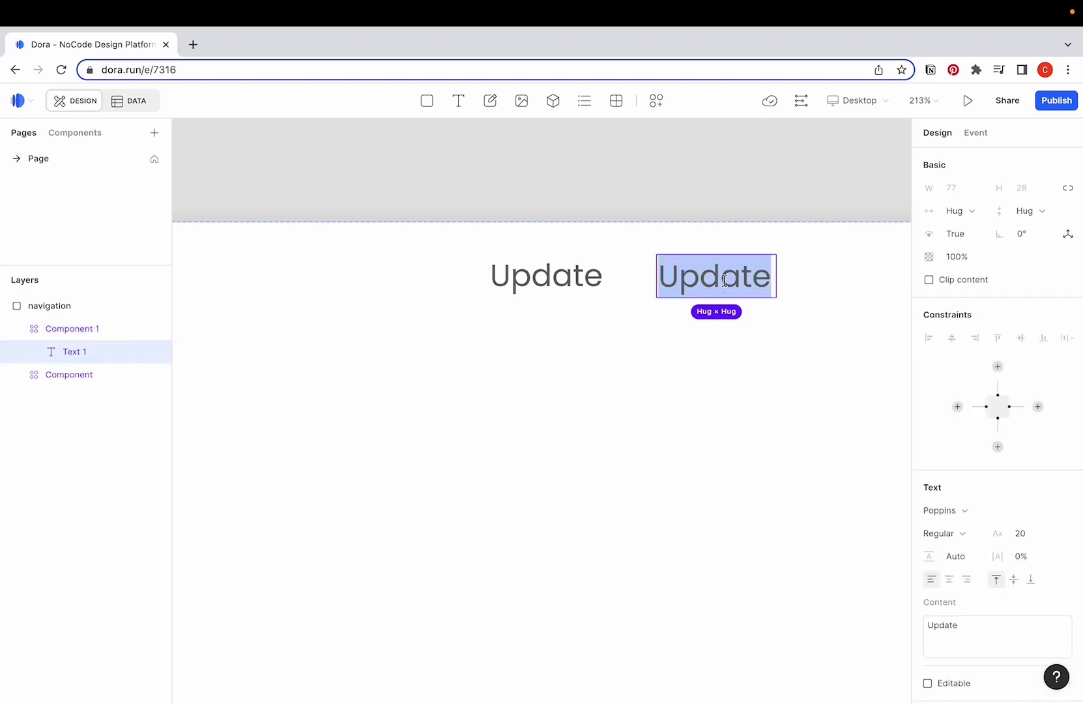
key(Caps_Lock)
text(A)
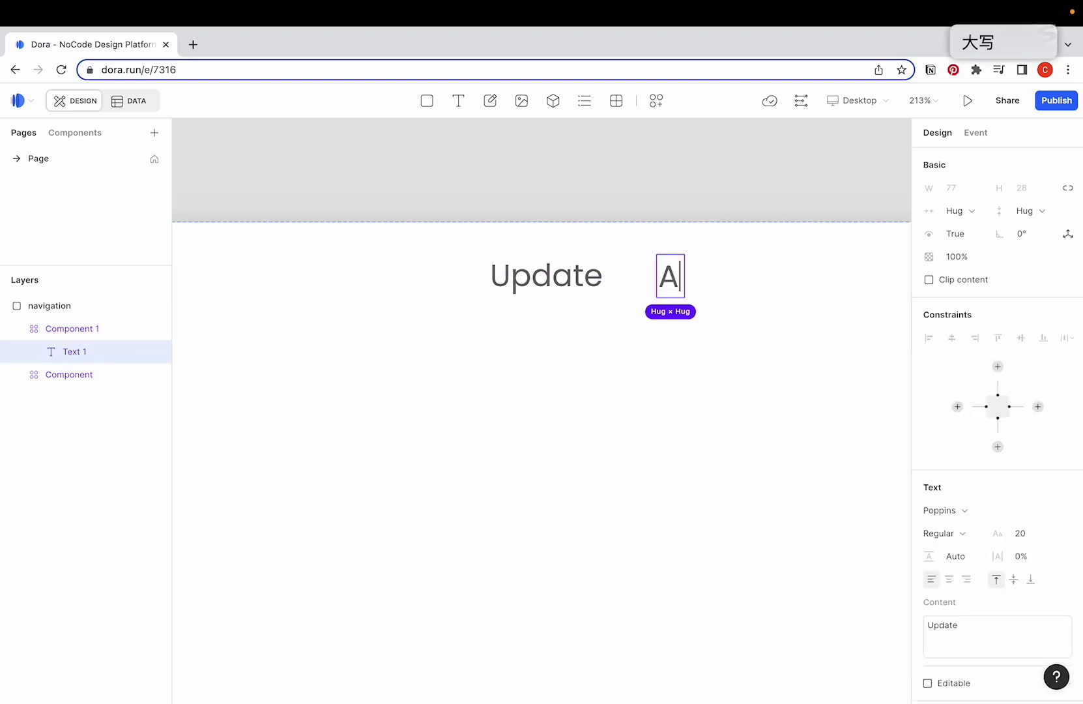
key(Caps_Lock)
text(bout Us)
key(Escape)
Distribute Update and About Us horizontally with a 30 gap, grouped into one row
shift+click(582, 289)
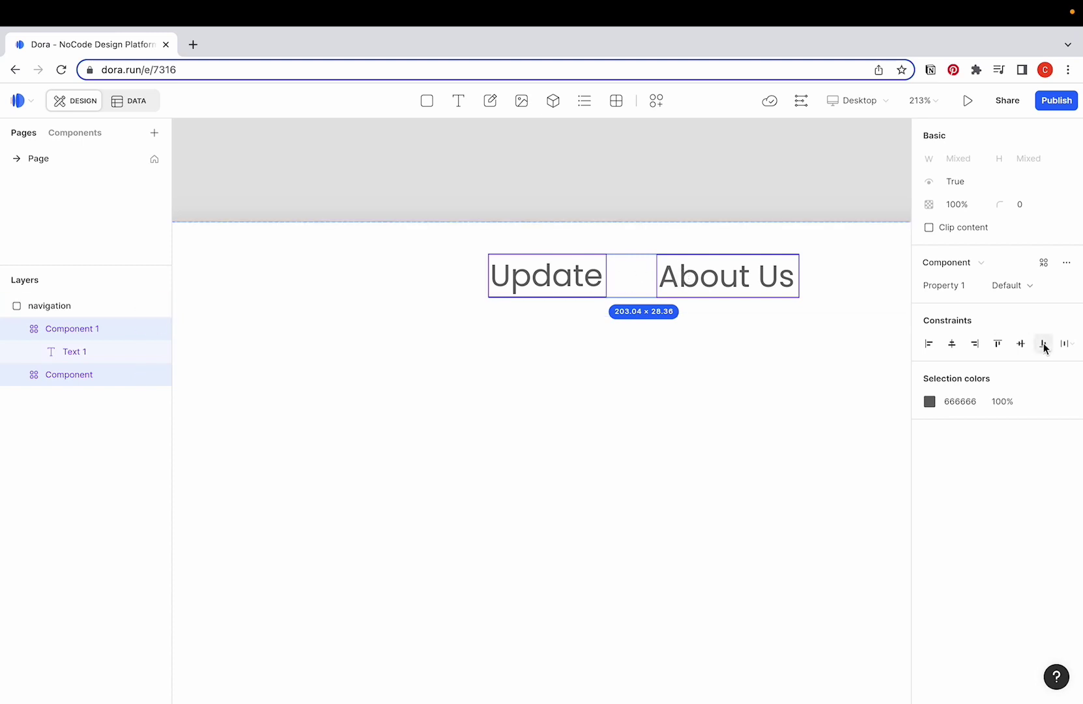
click(1069, 347)
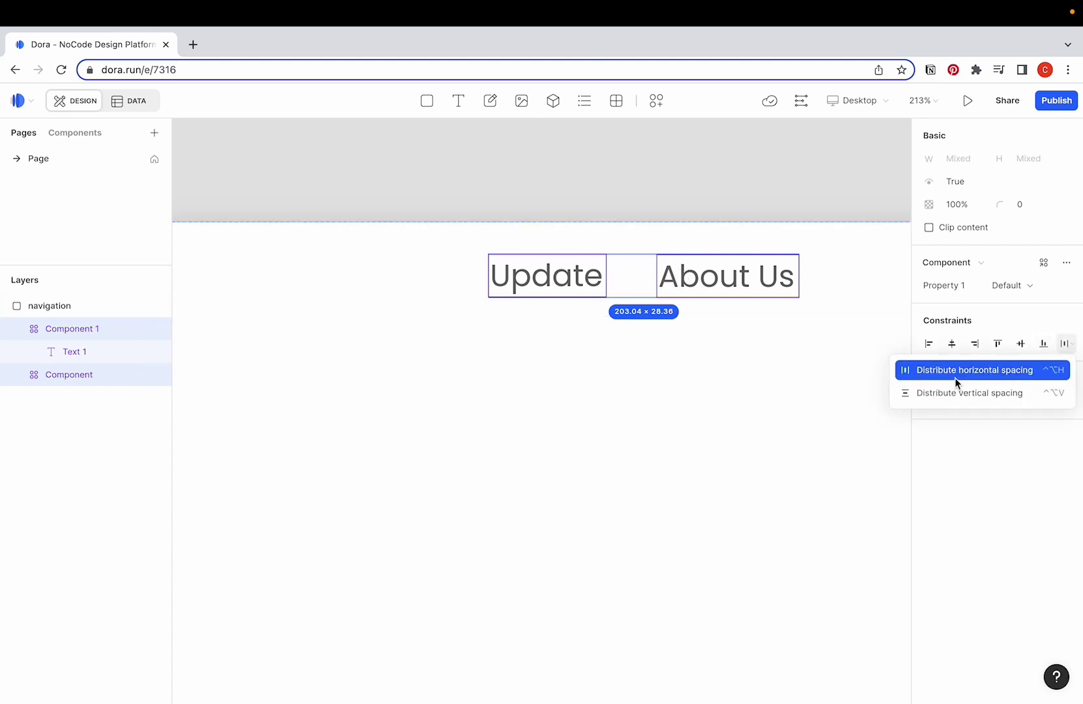
click(954, 376)
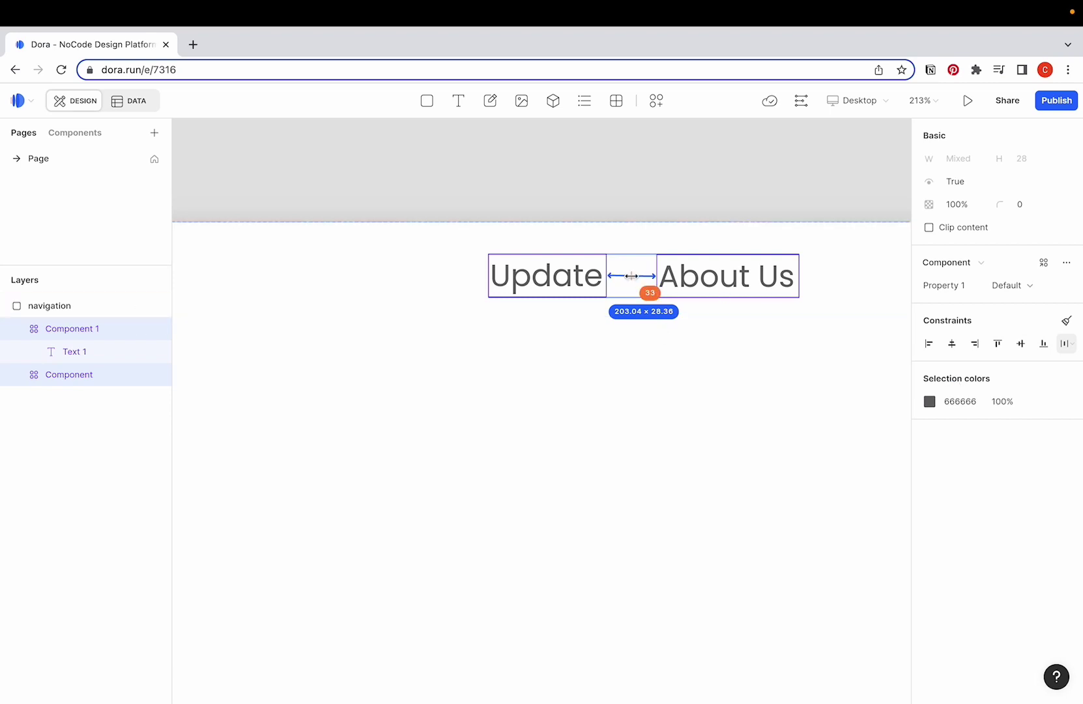
drag(627, 277, 631, 275)
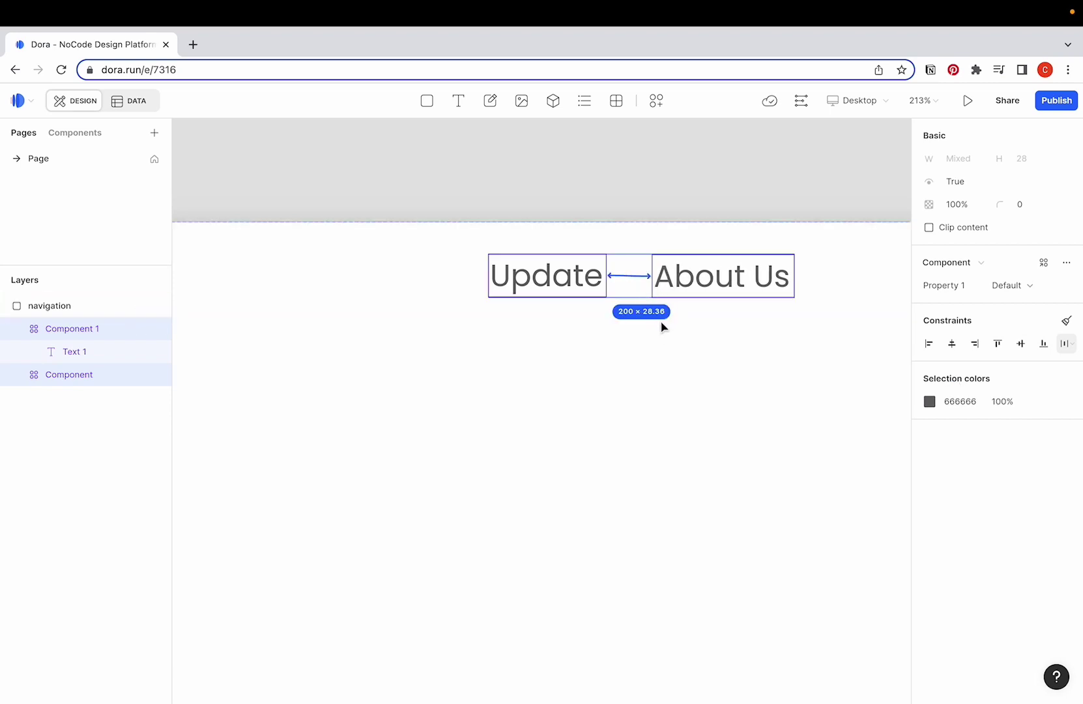
click(662, 324)
click(723, 283)
drag(723, 283, 832, 264)
Pin Container 1 5vw from the bar's right edge and centre it vertically
scroll(577, 246, down, 5)
scroll(680, 244, up, 5)
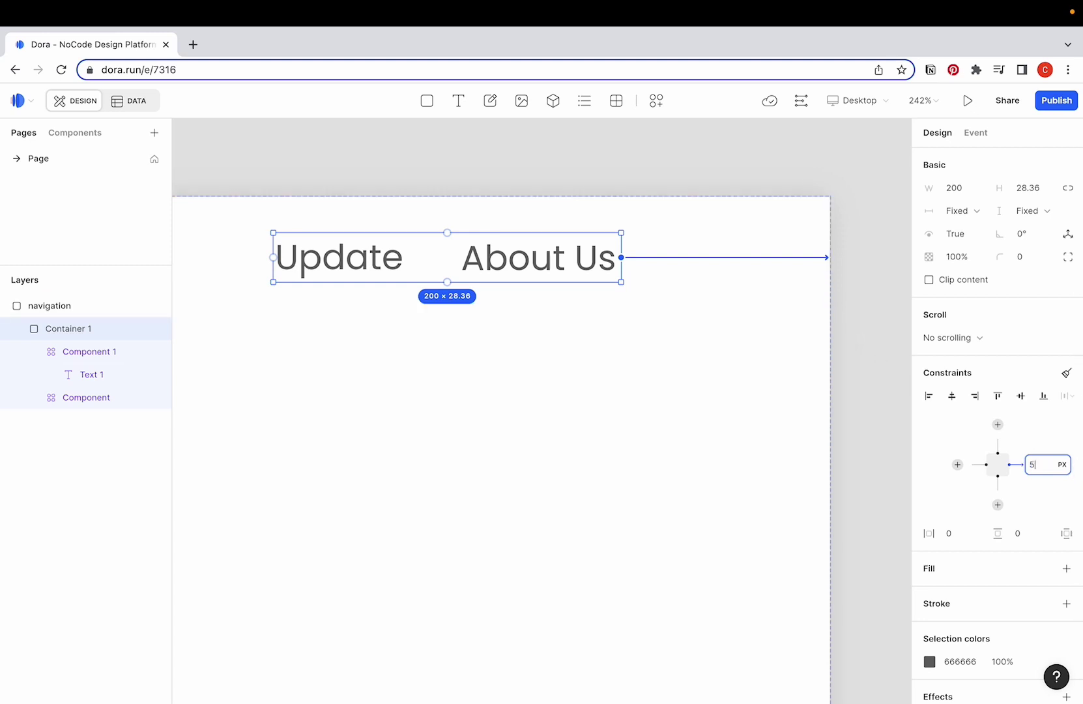
key(Return)
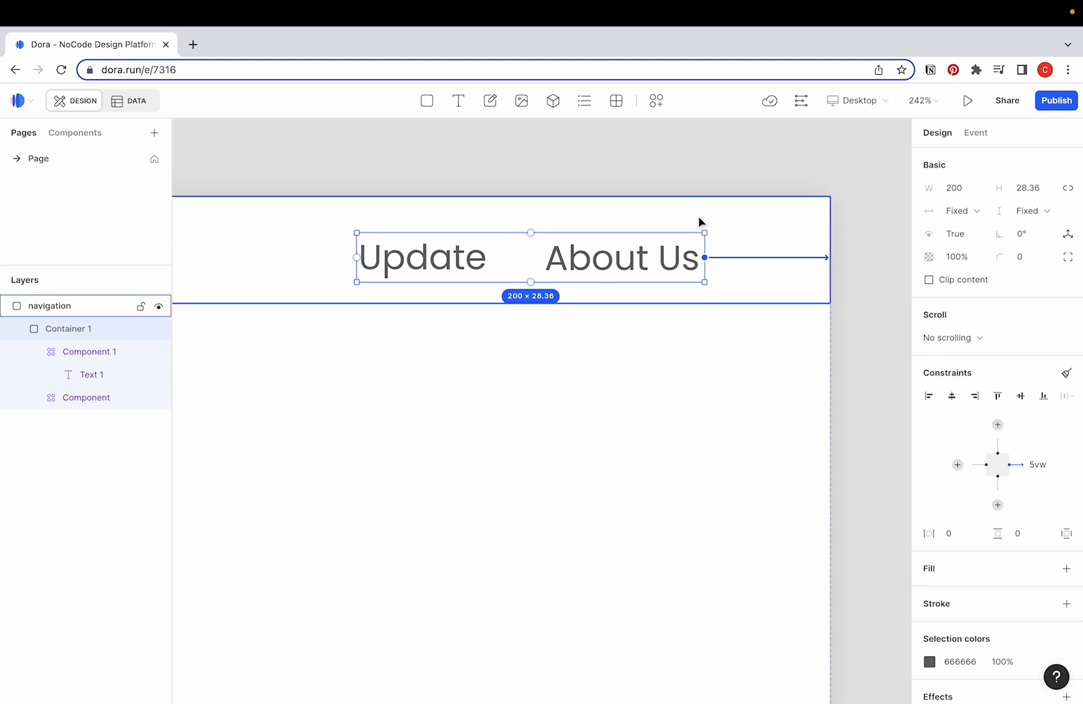
click(1022, 396)
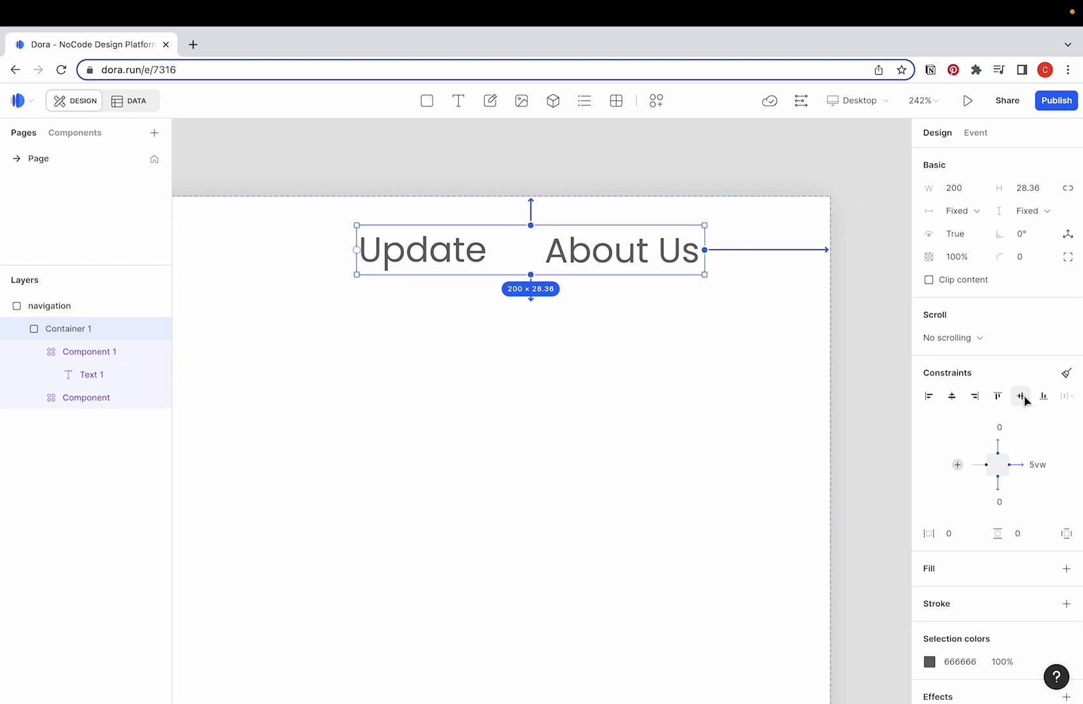
click(891, 371)
scroll(391, 195, down, 3)
click(354, 234)
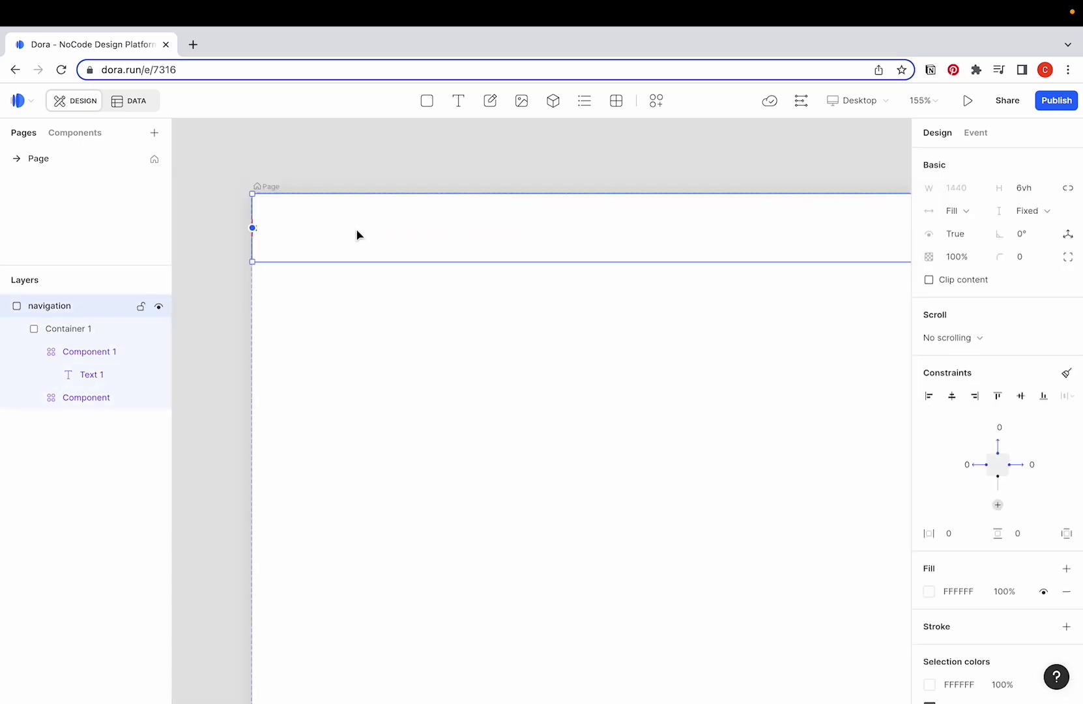
Place an image in the navigation bar, centred vertically and pinned 5vw from the left
click(519, 107)
drag(301, 209, 336, 244)
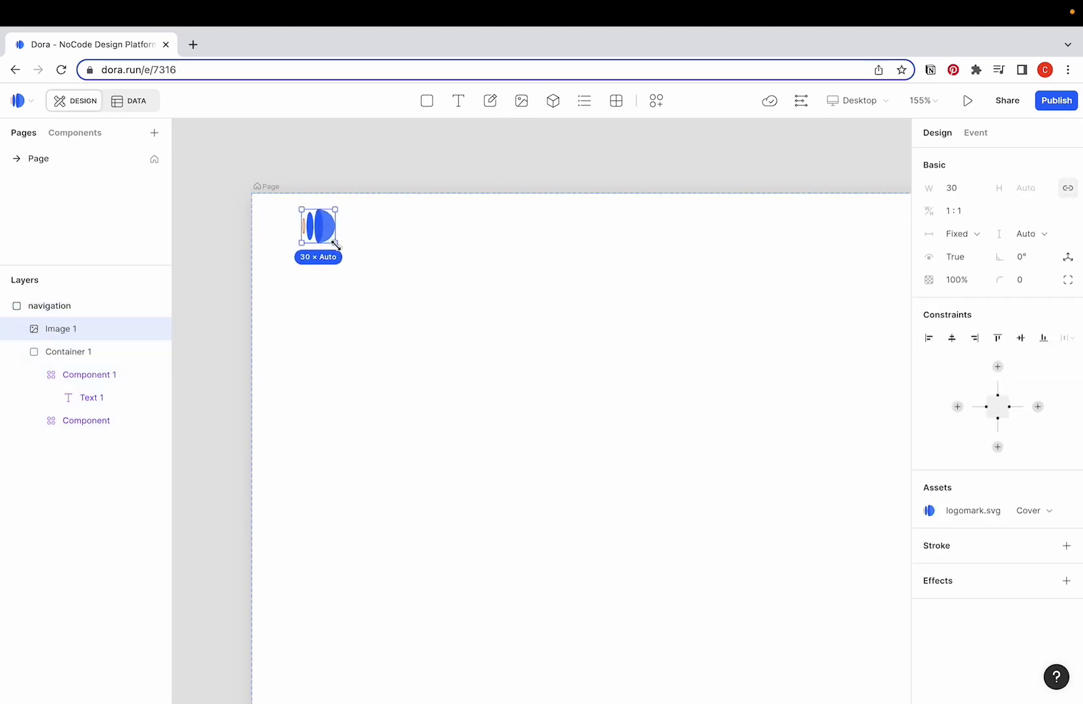
click(1022, 340)
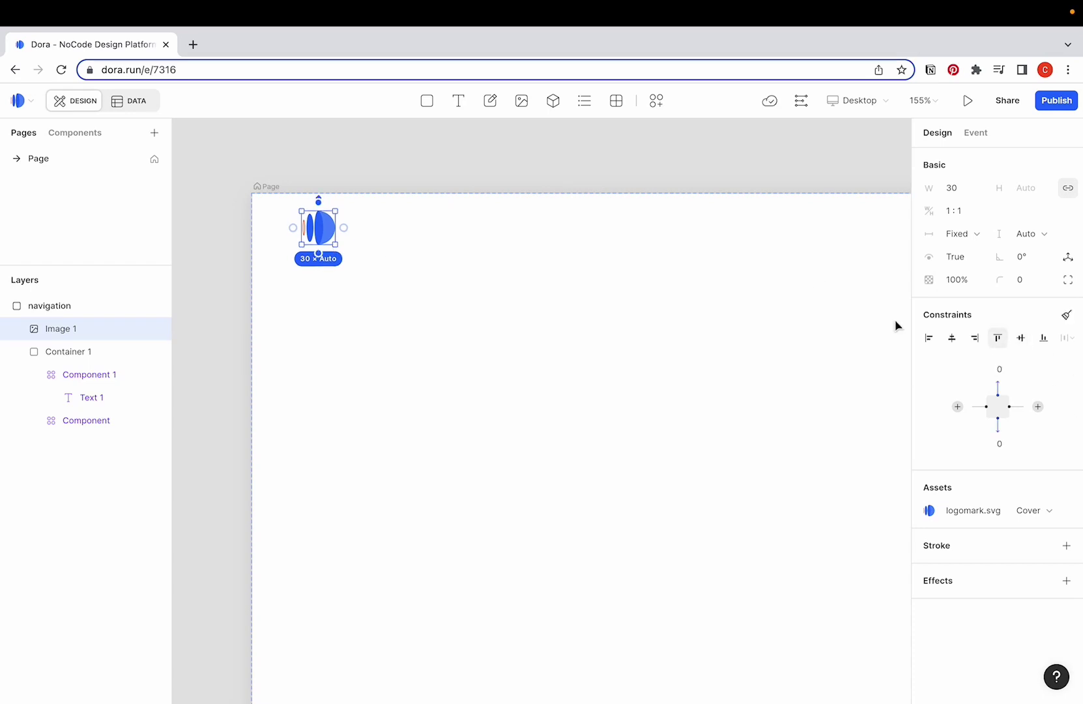
click(253, 228)
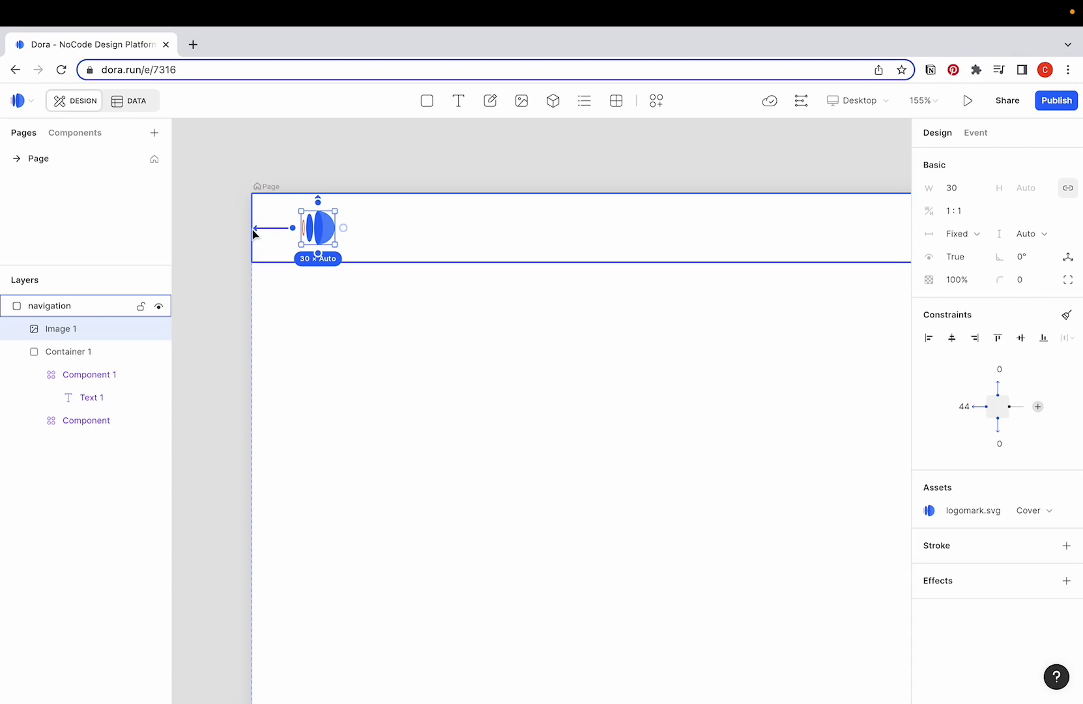
click(964, 407)
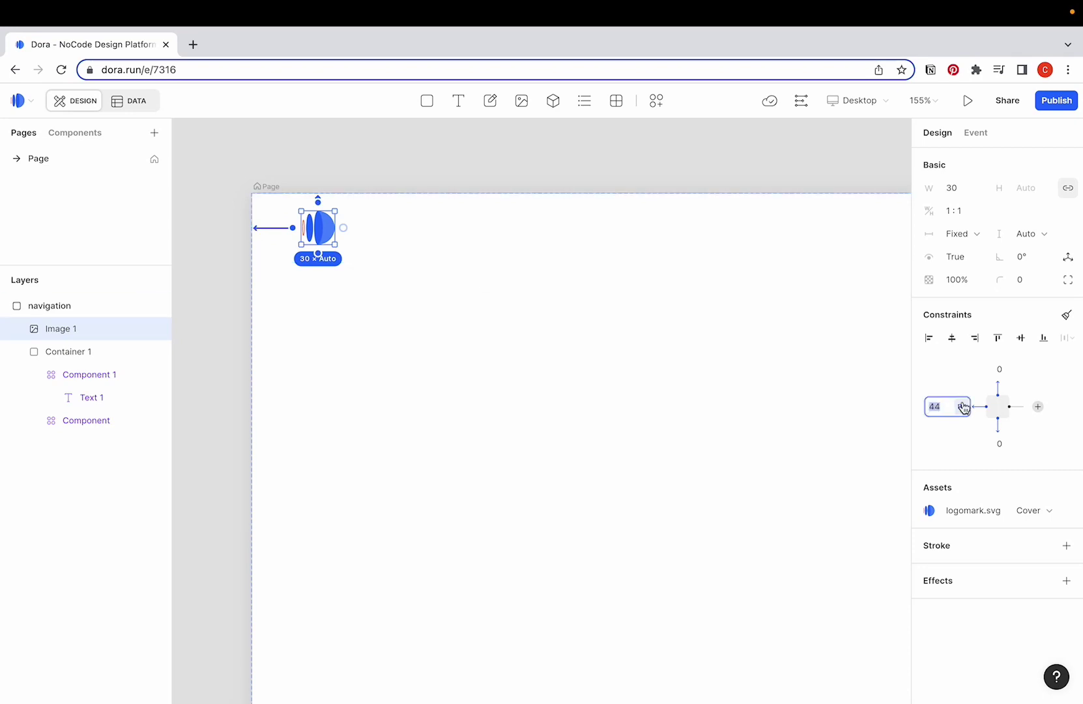
text(5vw)
key(Return)
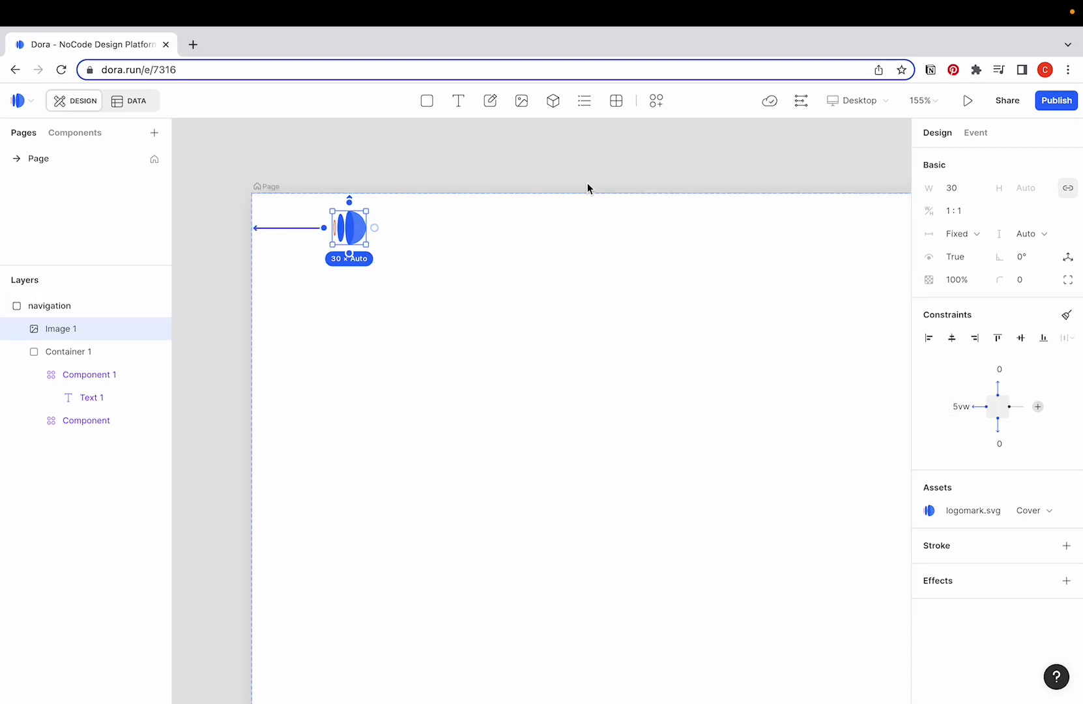
click(588, 182)
key(shift+1)
click(459, 100)
Paste 'Dora it simple. Create impossible.' into a new text box at size 28 SemiBold
drag(335, 254, 648, 314)
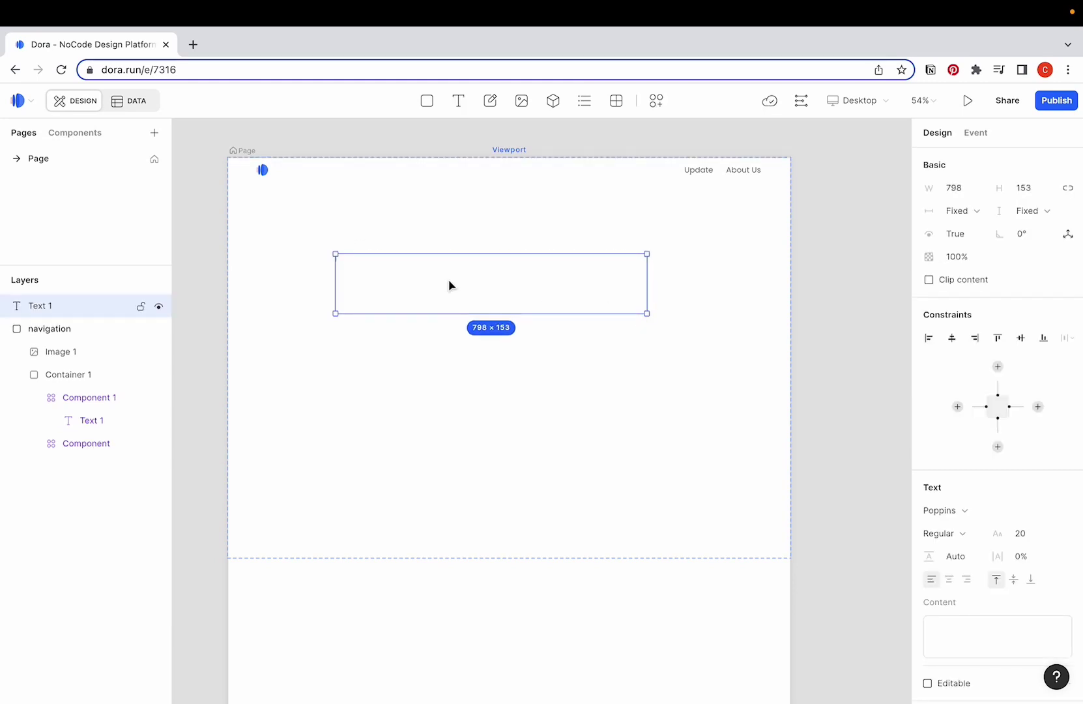
text(Dora it simple. Create impossible.)
key(super+a)
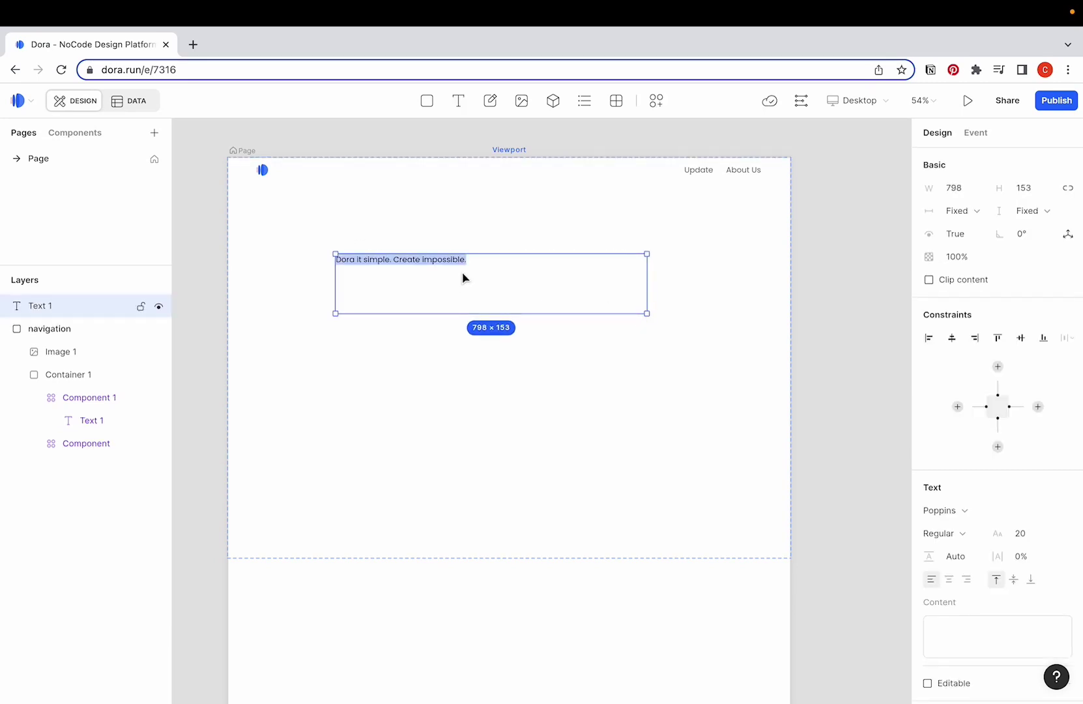
click(1037, 538)
text(28)
key(Return)
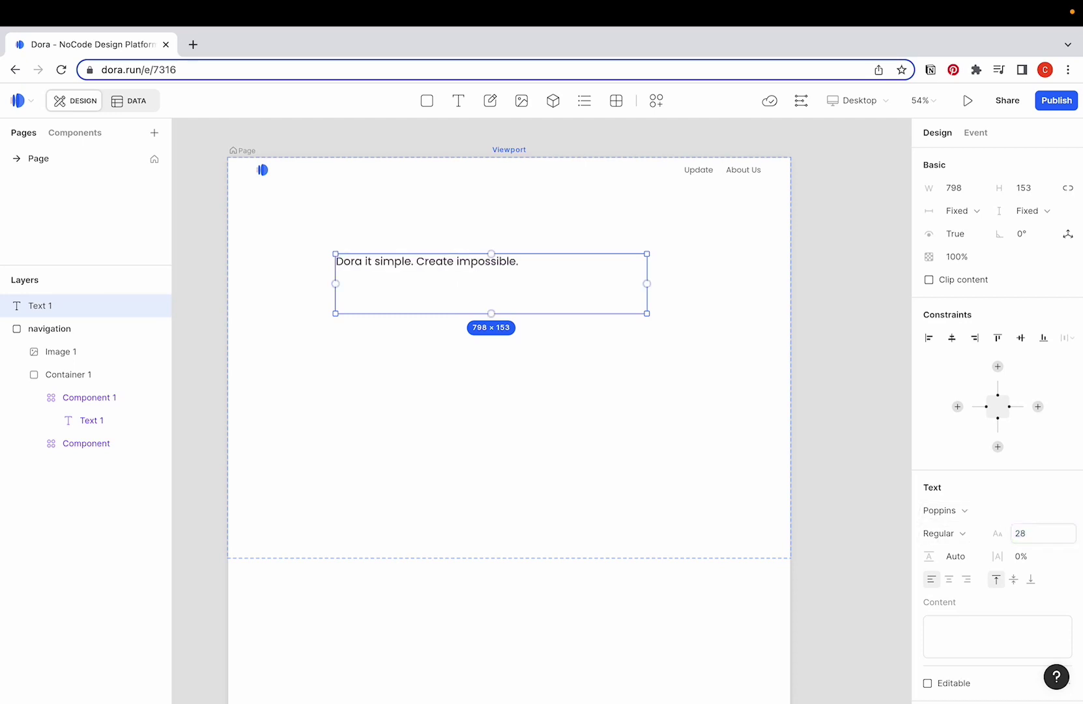
click(963, 531)
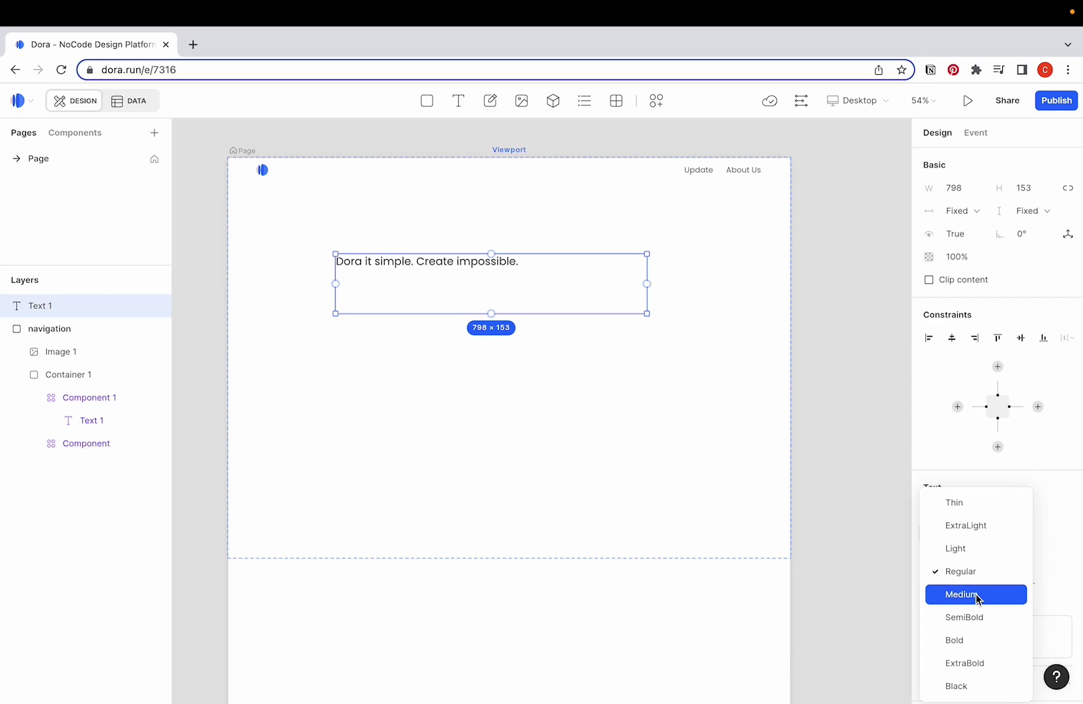
click(976, 618)
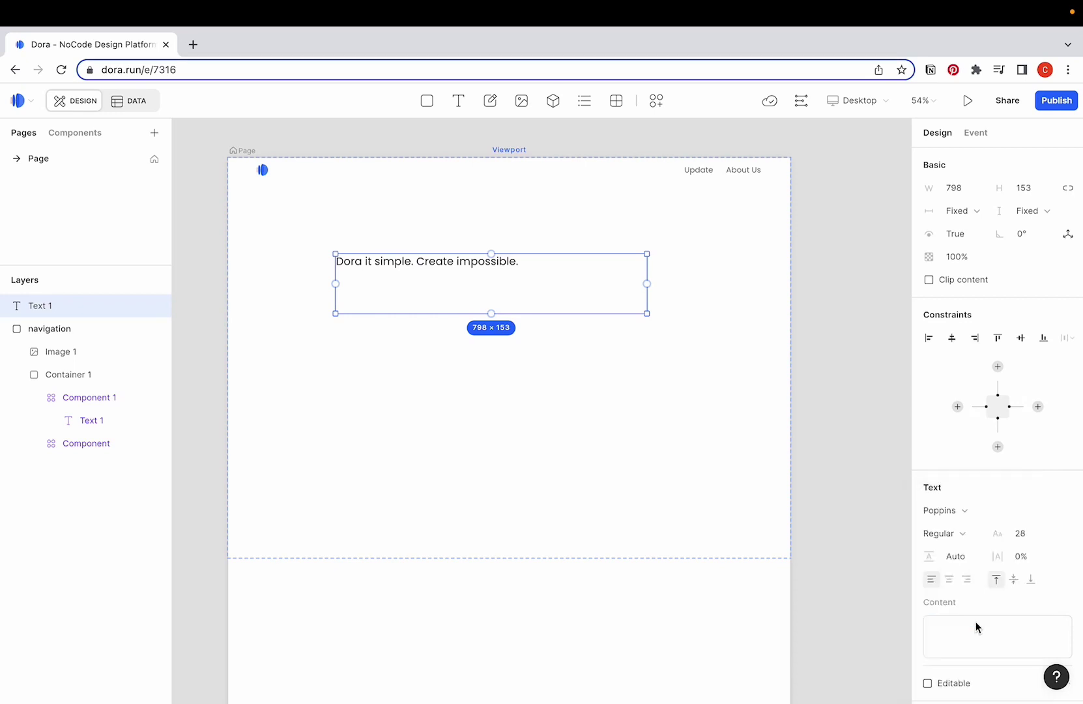
Colour the tagline blue (246bff) and make its box hug content in width and height
scroll(976, 612, down, 3)
click(976, 566)
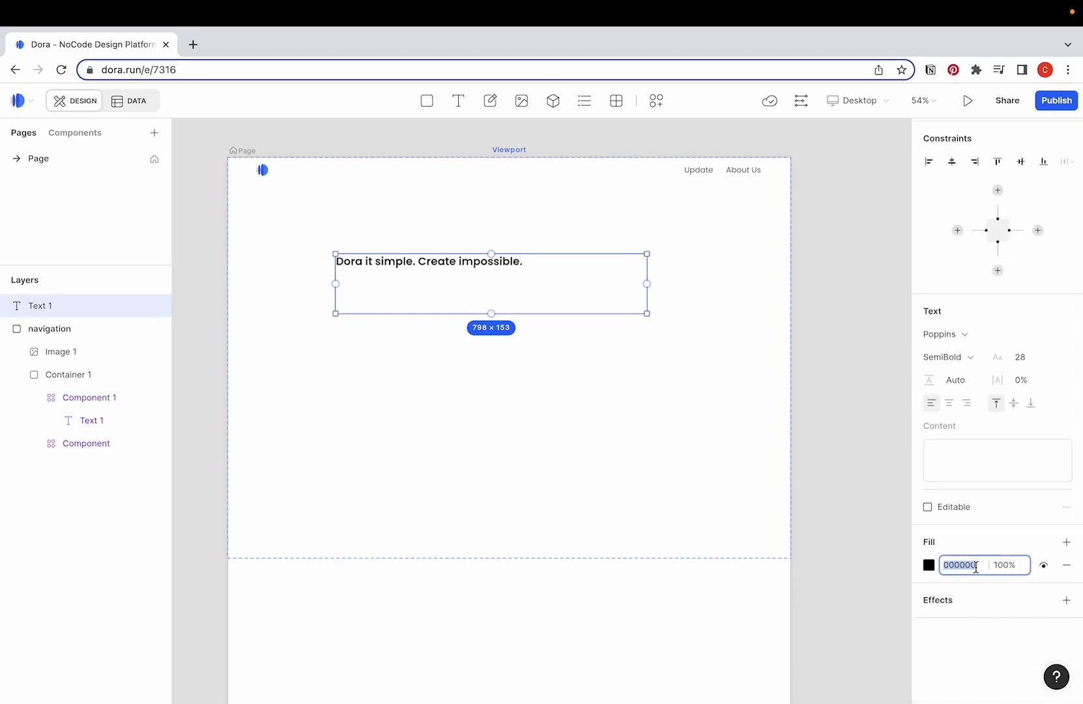
text(246bf)
key(Return)
scroll(1066, 235, up, 3)
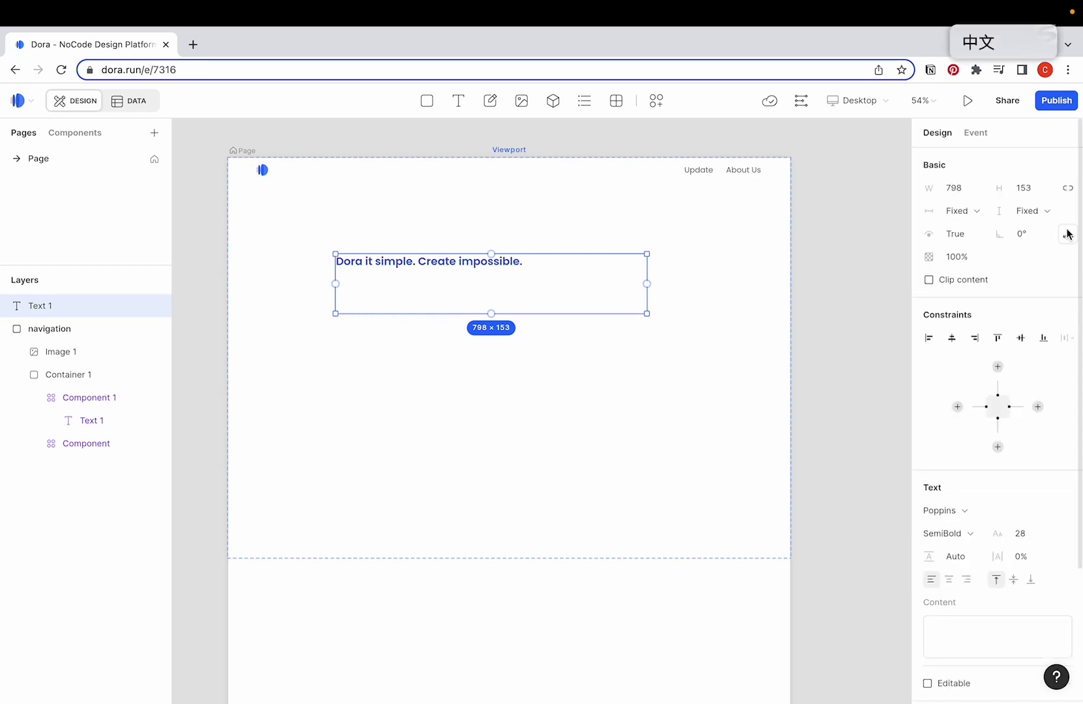
click(963, 212)
click(979, 283)
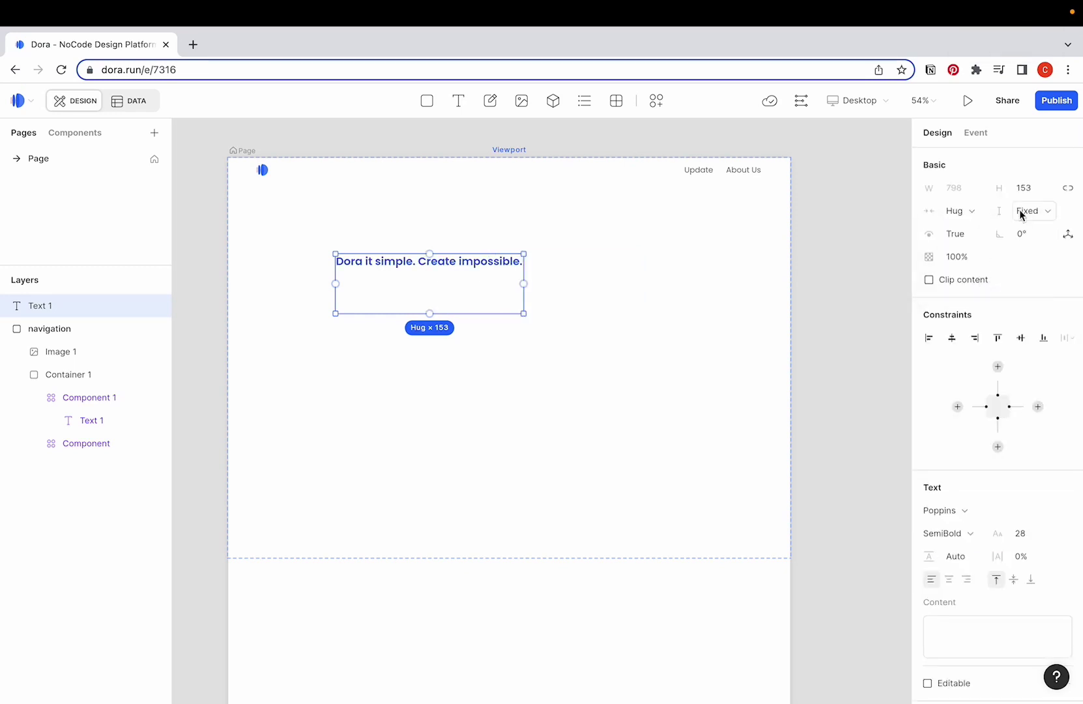
click(1021, 210)
click(1037, 282)
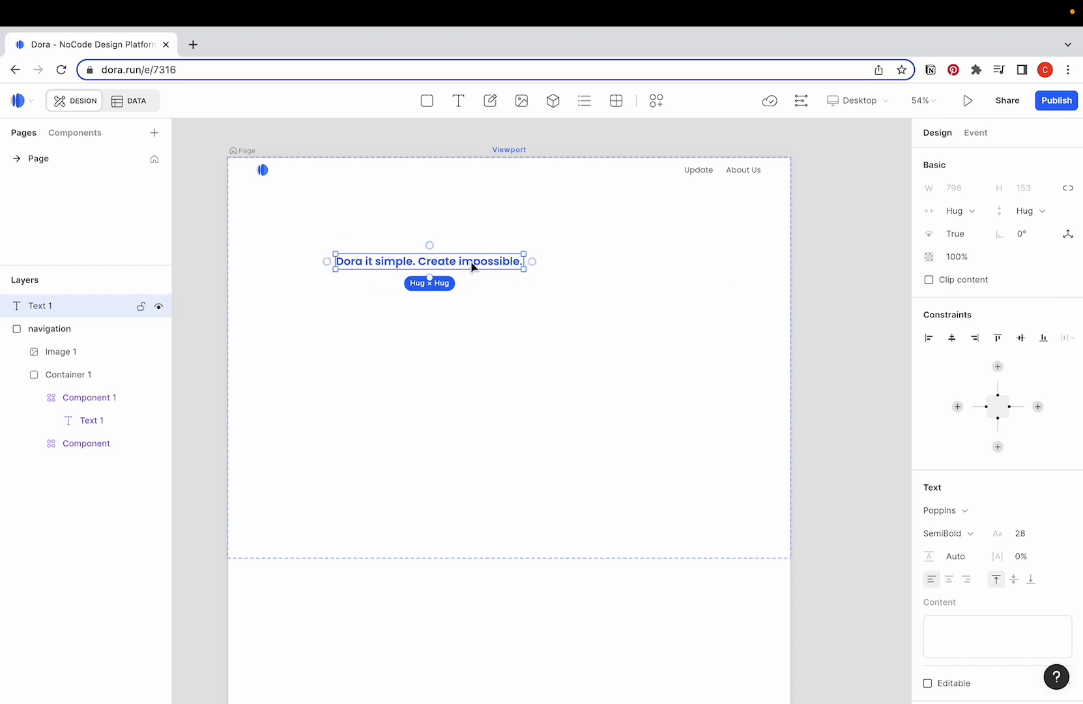
Draw a text box with the pasted headline at font size 90 and line height 108
drag(474, 266, 555, 245)
text(Make Crazy Website with Creative Effects)
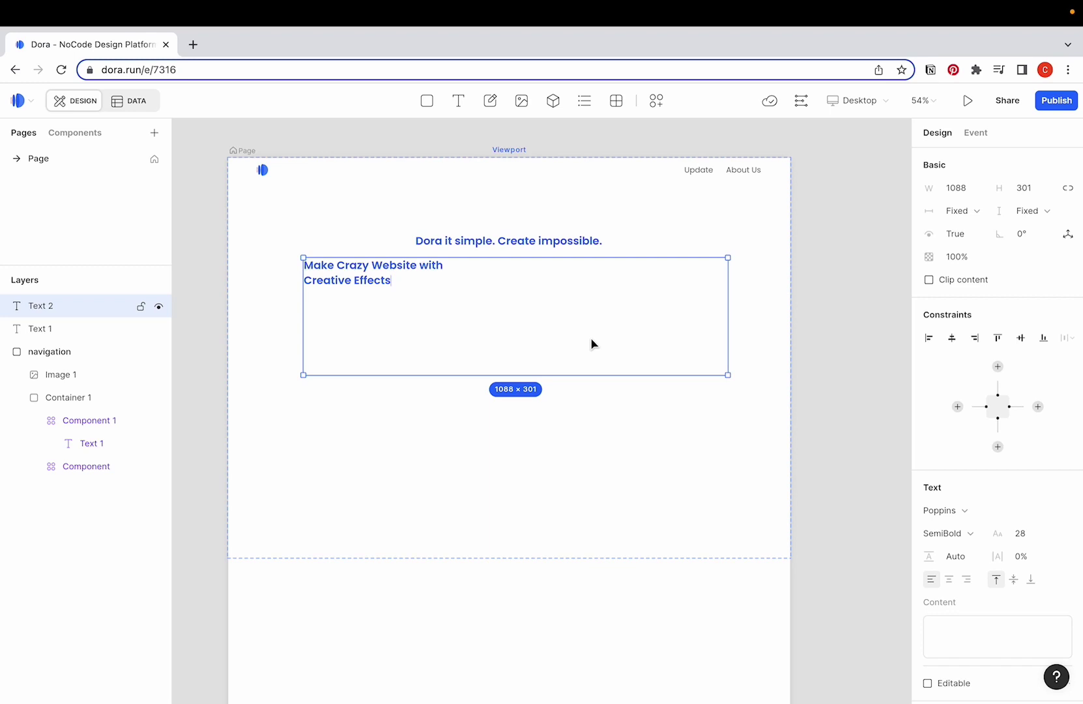
key(ctrl+a)
scroll(1030, 480, down, 1)
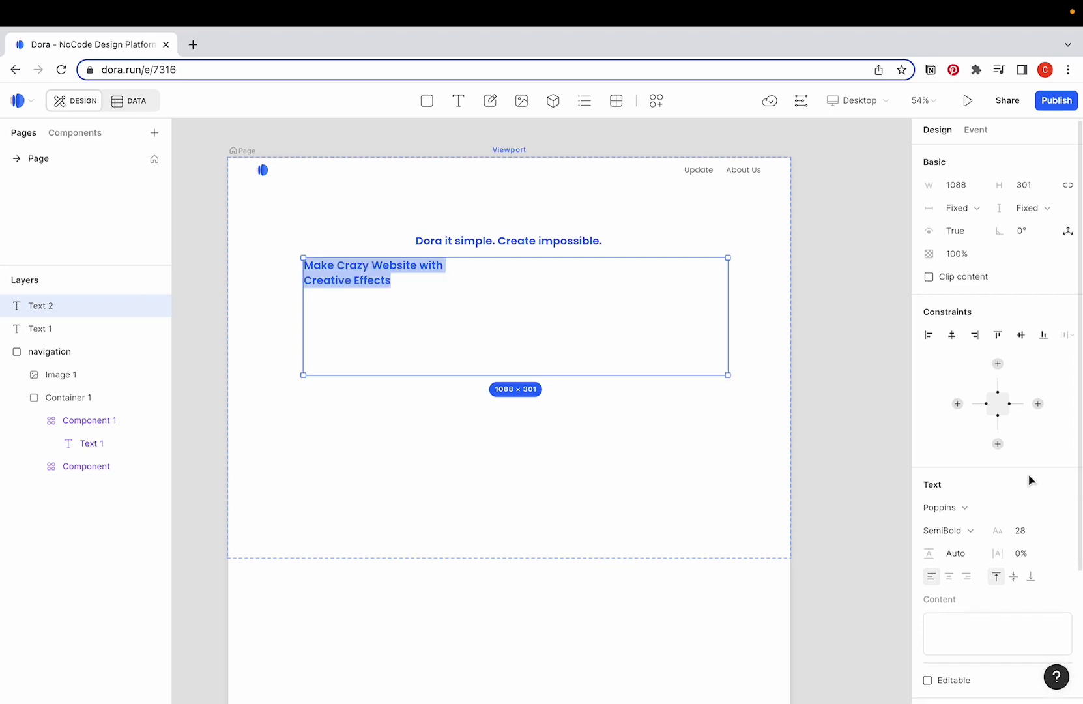
click(1016, 532)
text(90)
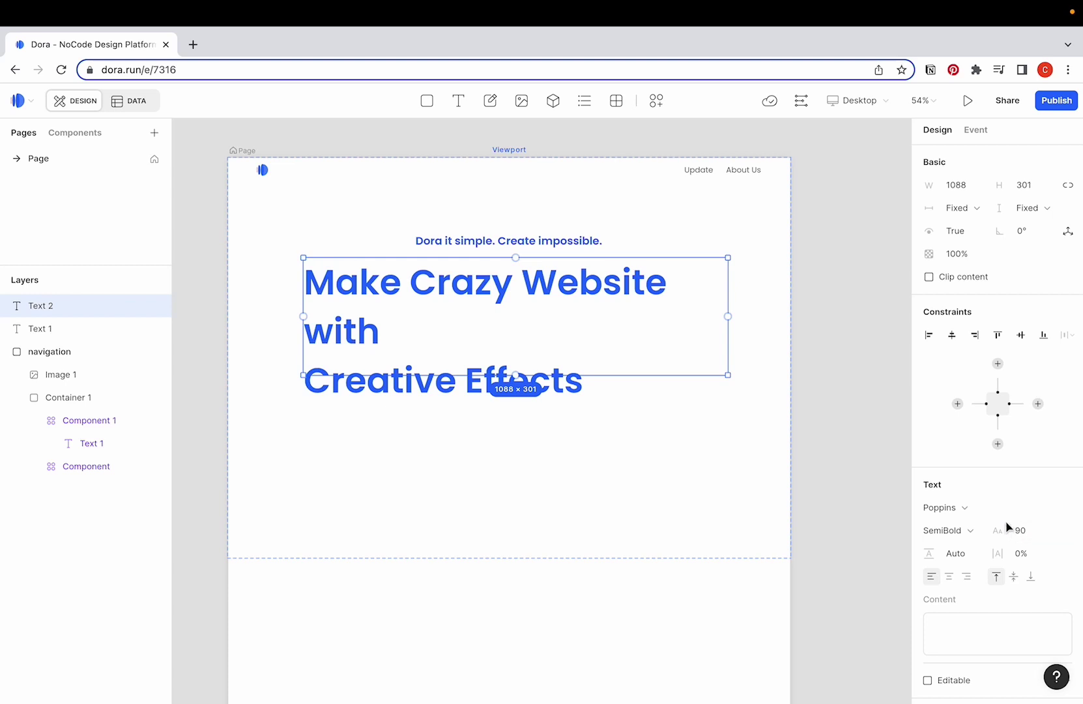
click(956, 554)
text(108)
key(Return)
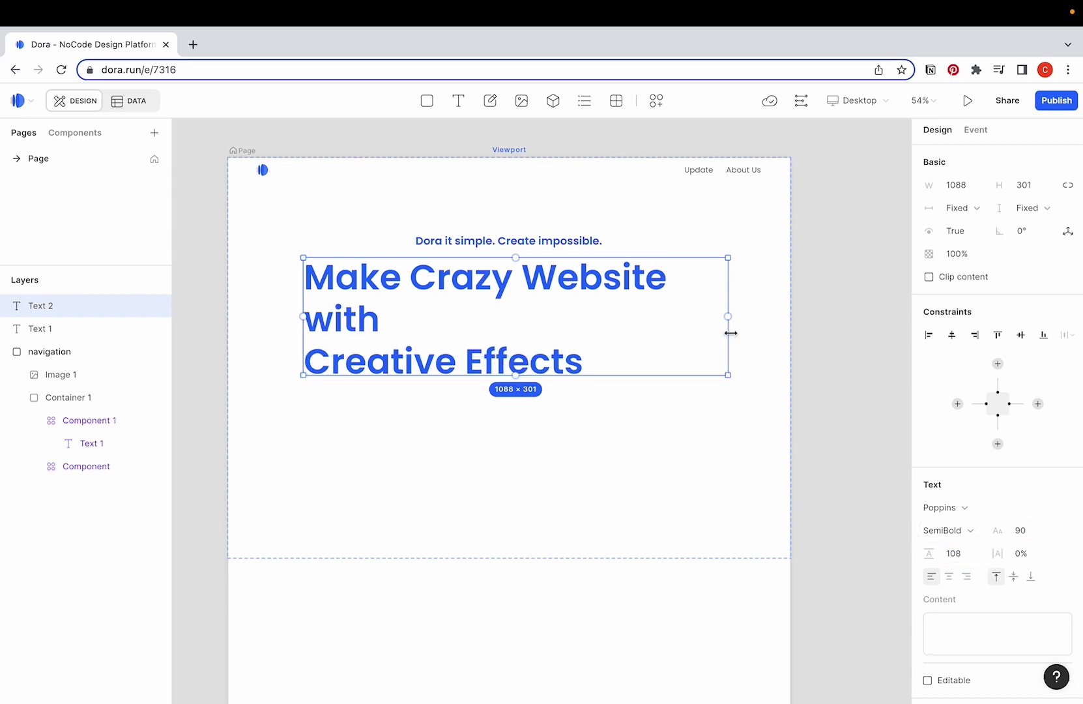
Widen the headline, centre-align it, colour it #222222 and set its height to Hug
drag(731, 333, 756, 333)
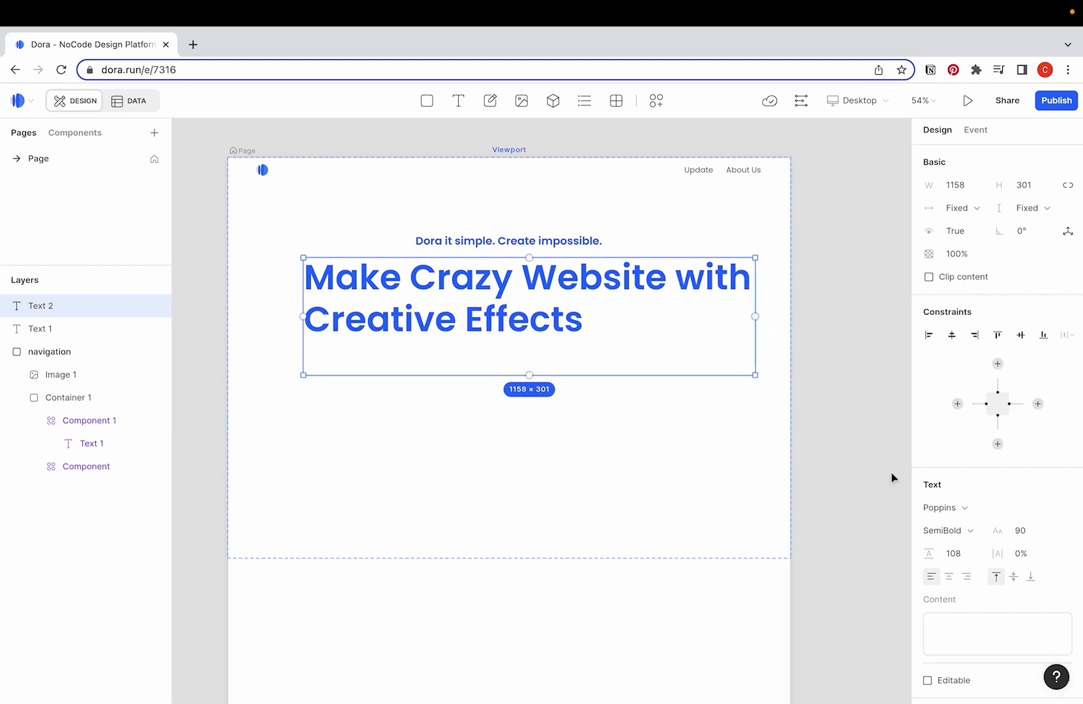
click(954, 576)
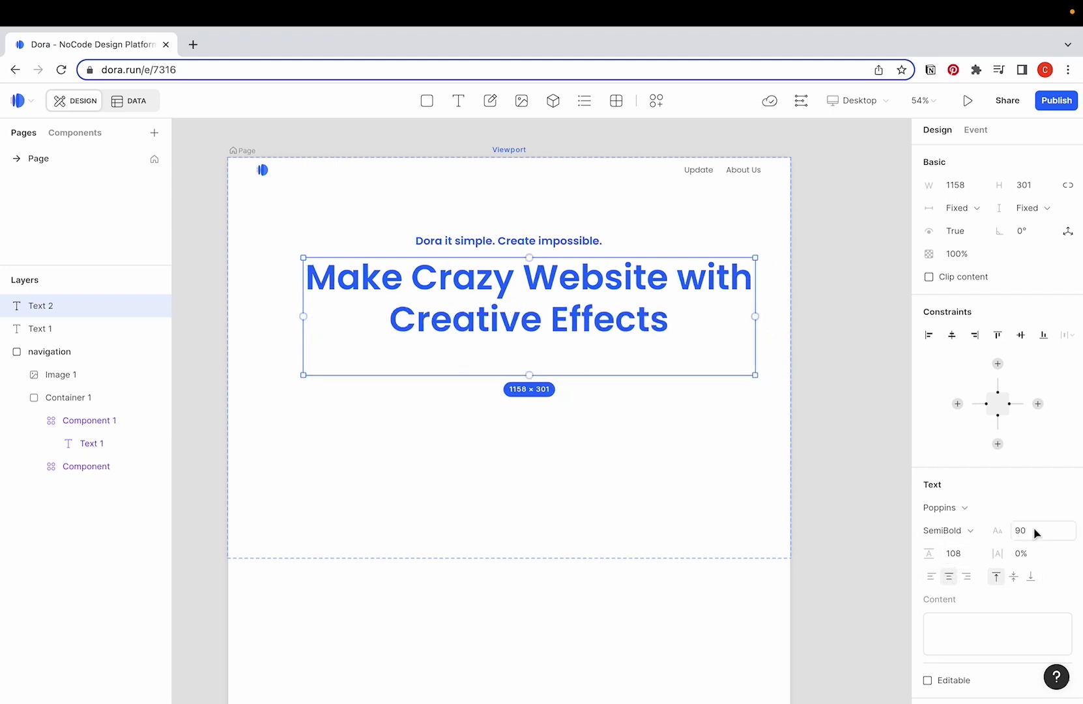
scroll(1043, 527, down, 3)
click(946, 563)
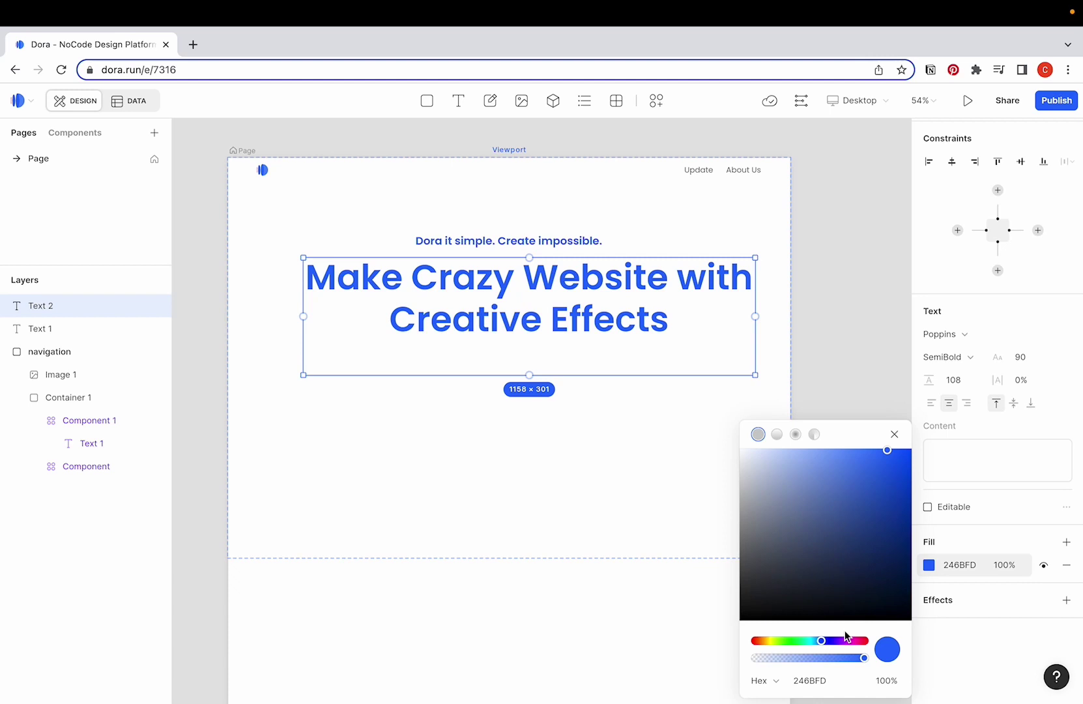
text(222222)
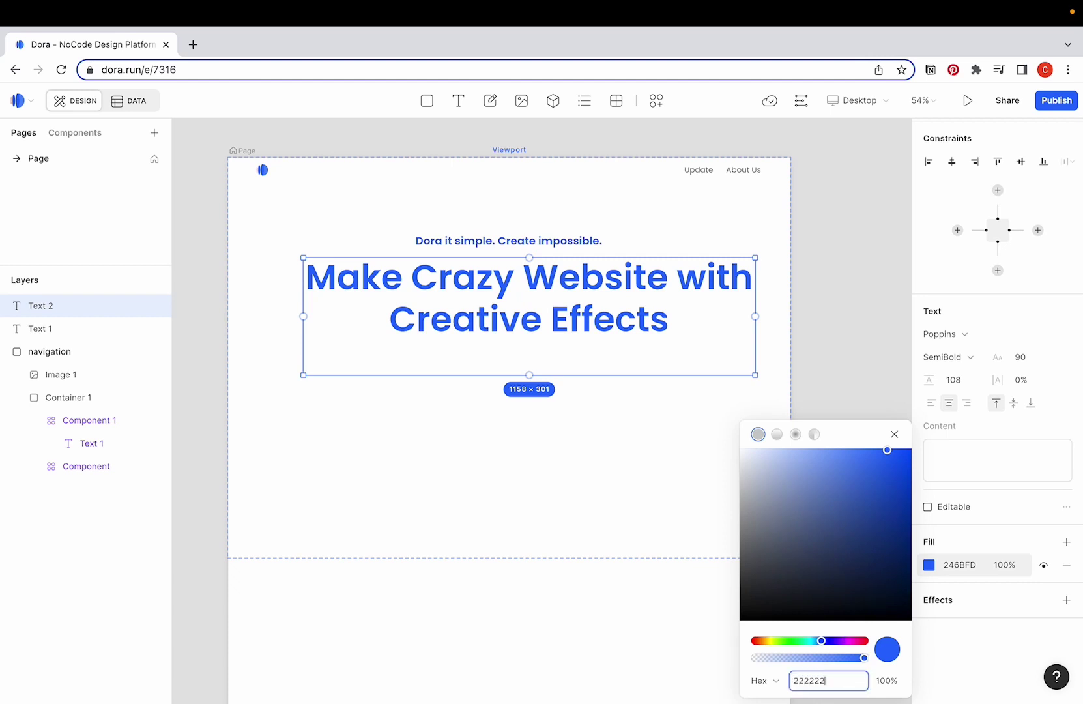
key(Return)
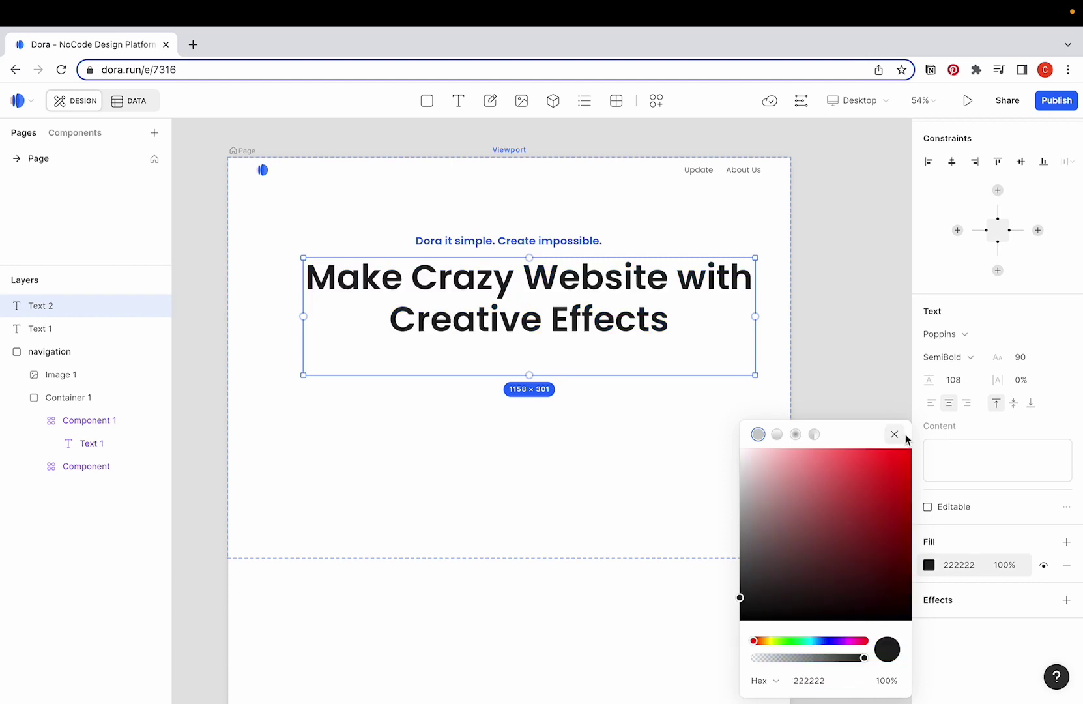
click(895, 434)
scroll(1036, 189, up, 3)
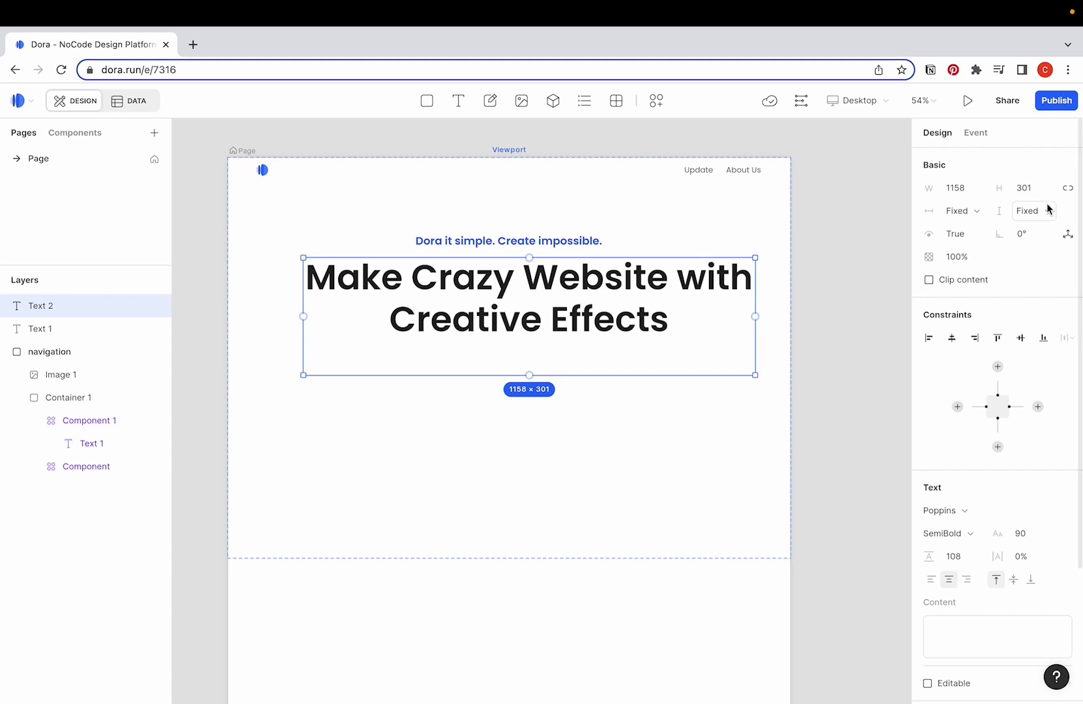
click(1048, 211)
click(1023, 281)
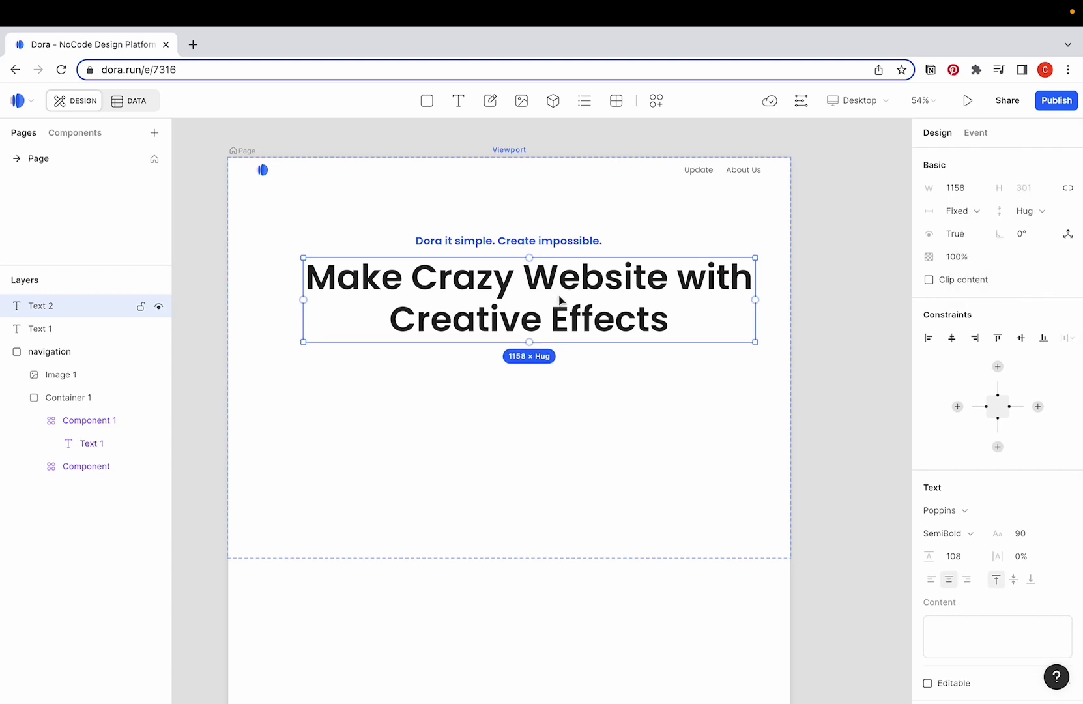
click(770, 389)
Draw a rectangle below the headline and fill it with blue 246BFD
click(427, 101)
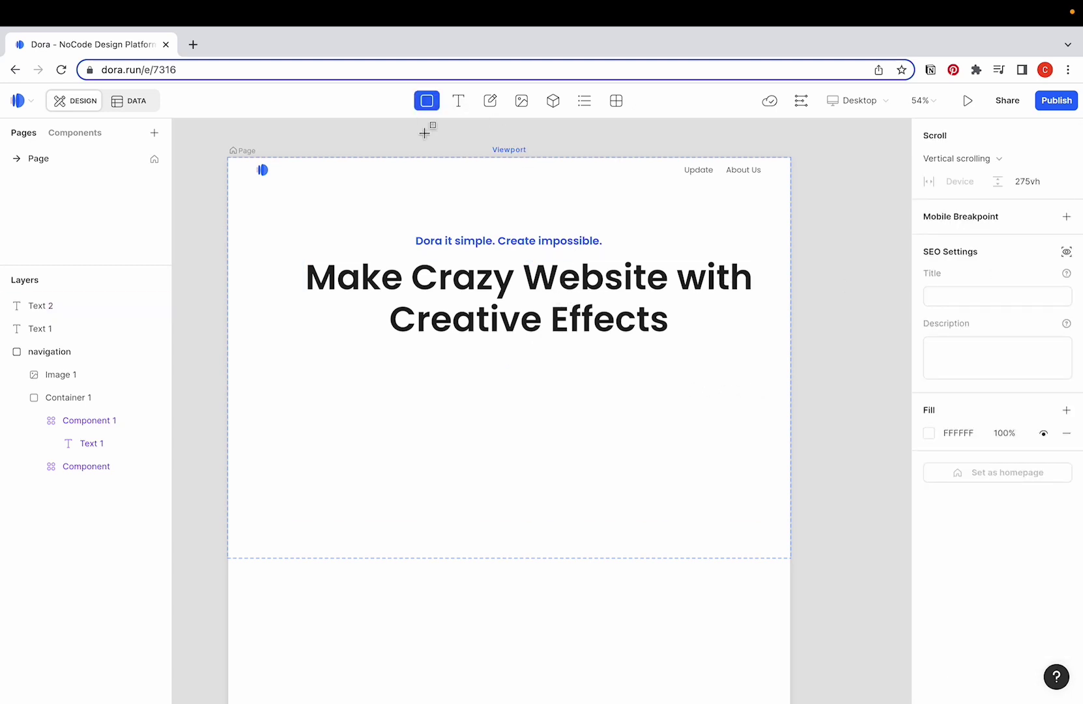
drag(437, 356, 559, 391)
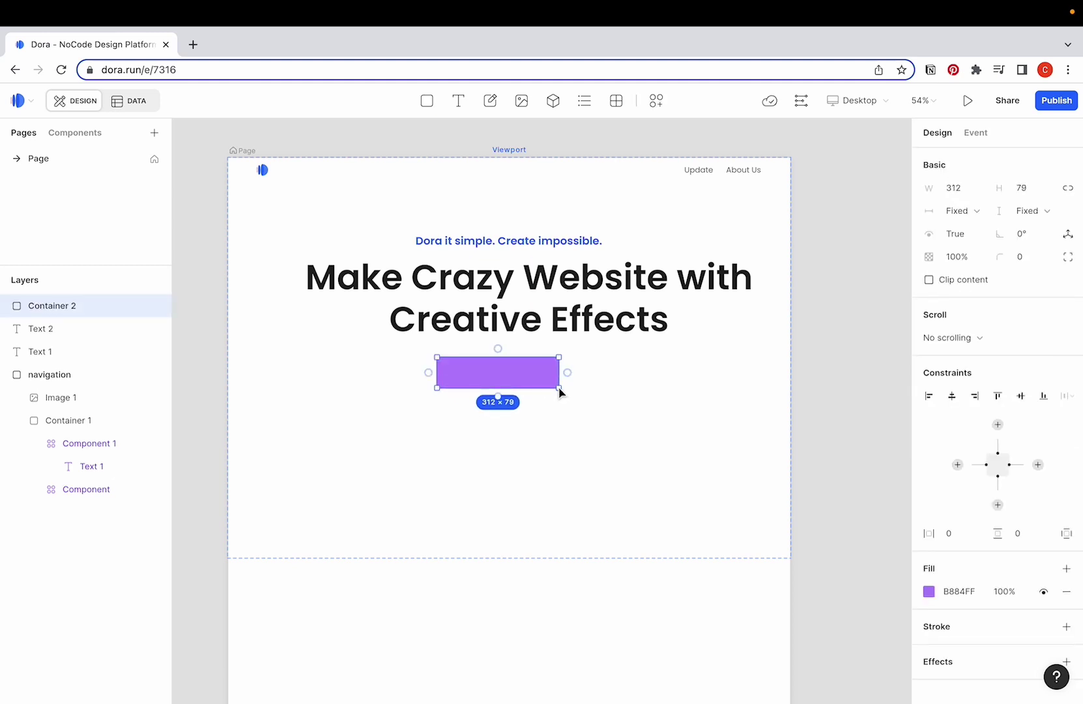
click(929, 592)
click(529, 242)
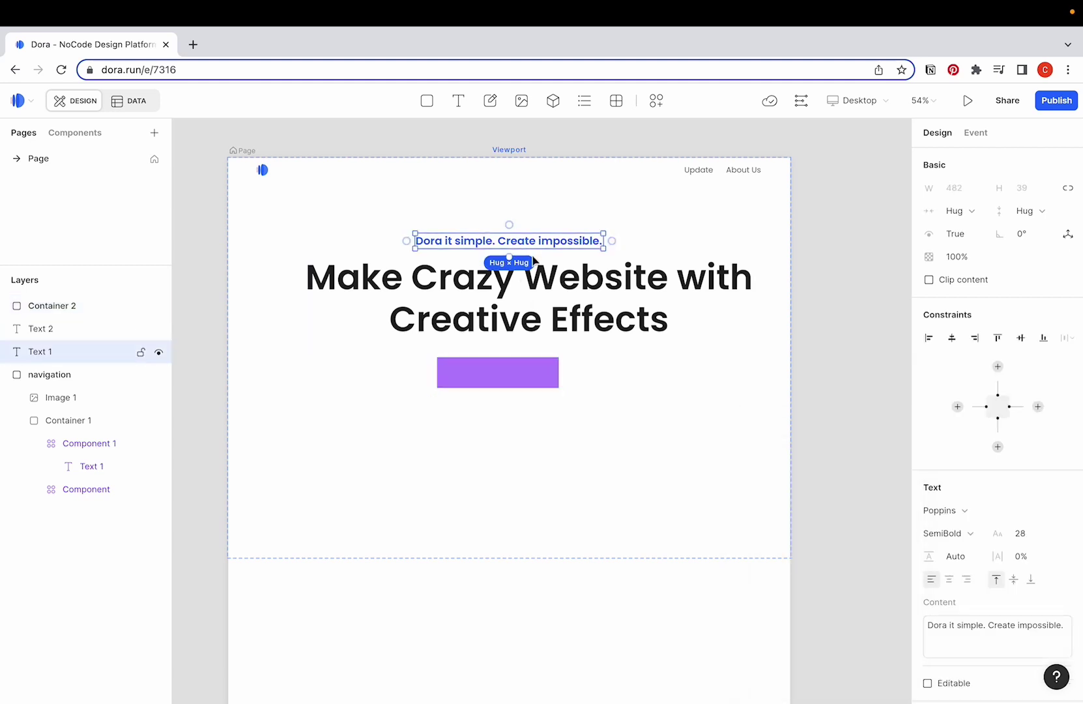
scroll(978, 580, down, 4)
click(967, 567)
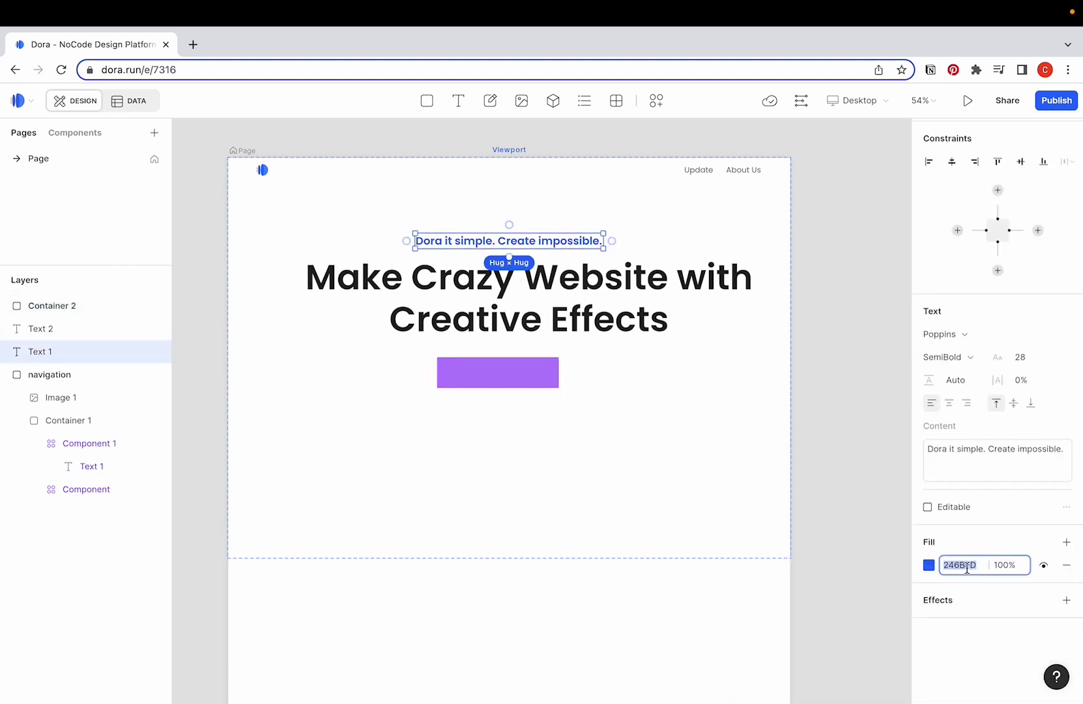
click(539, 384)
click(949, 536)
text(246BFD)
key(Return)
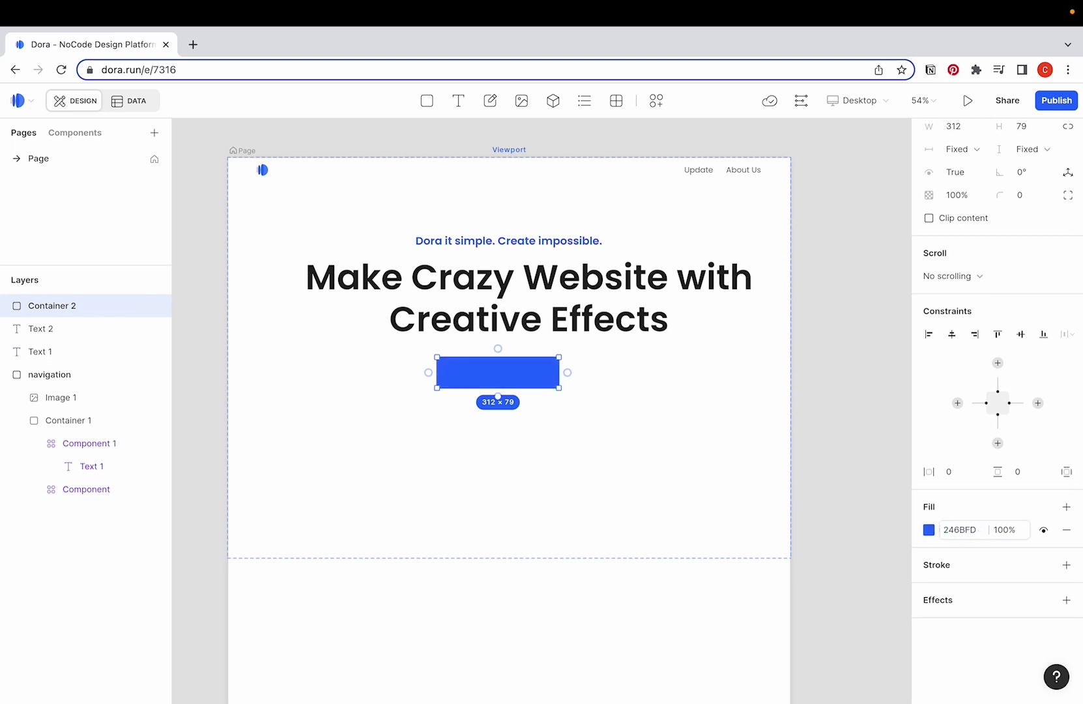
Add a 'Dora it Now' text label inside the rectangle and colour it white
key(t)
click(473, 359)
text(ton)
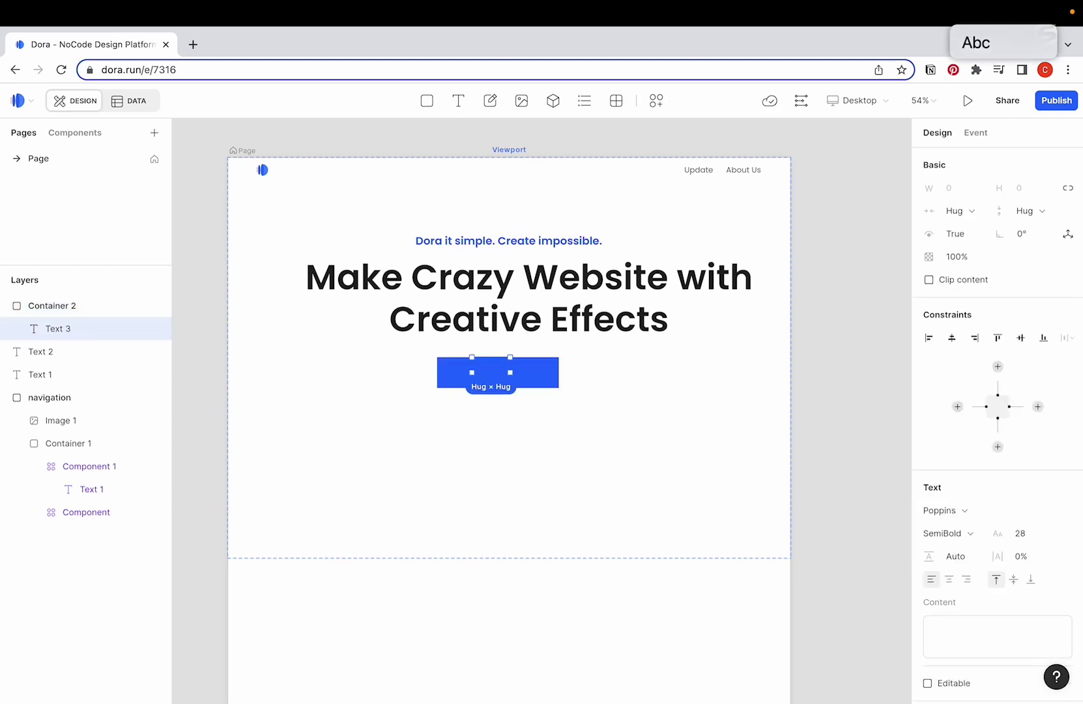
text(rted)
scroll(1043, 469, down, 3)
click(929, 565)
drag(849, 537, 614, 343)
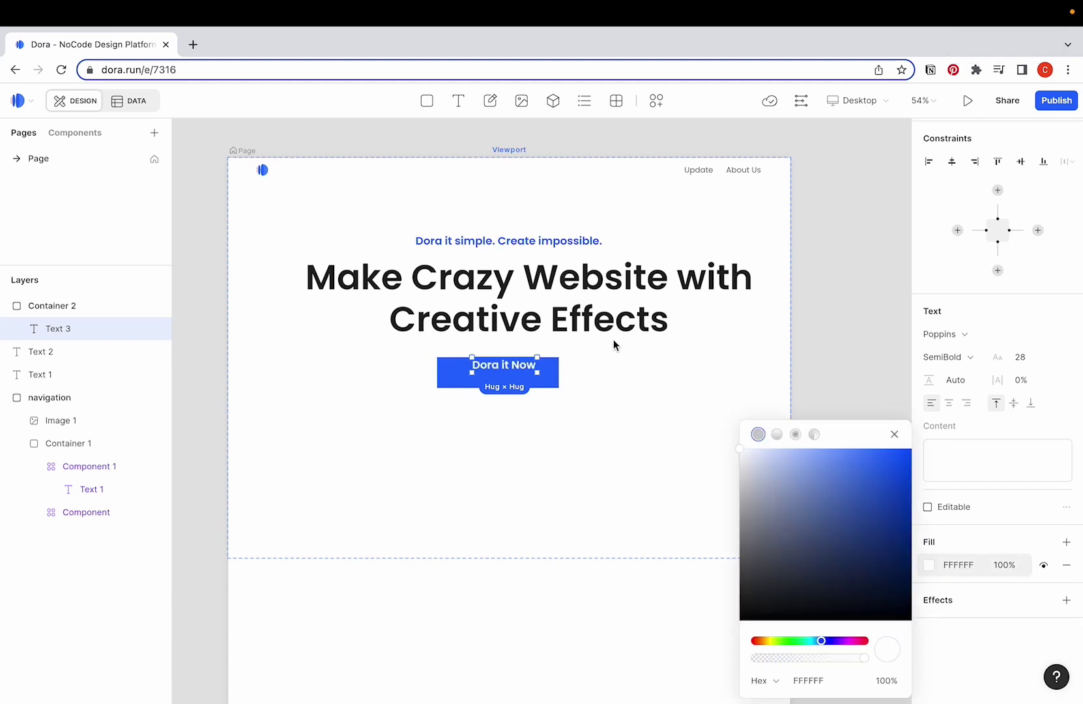
click(895, 435)
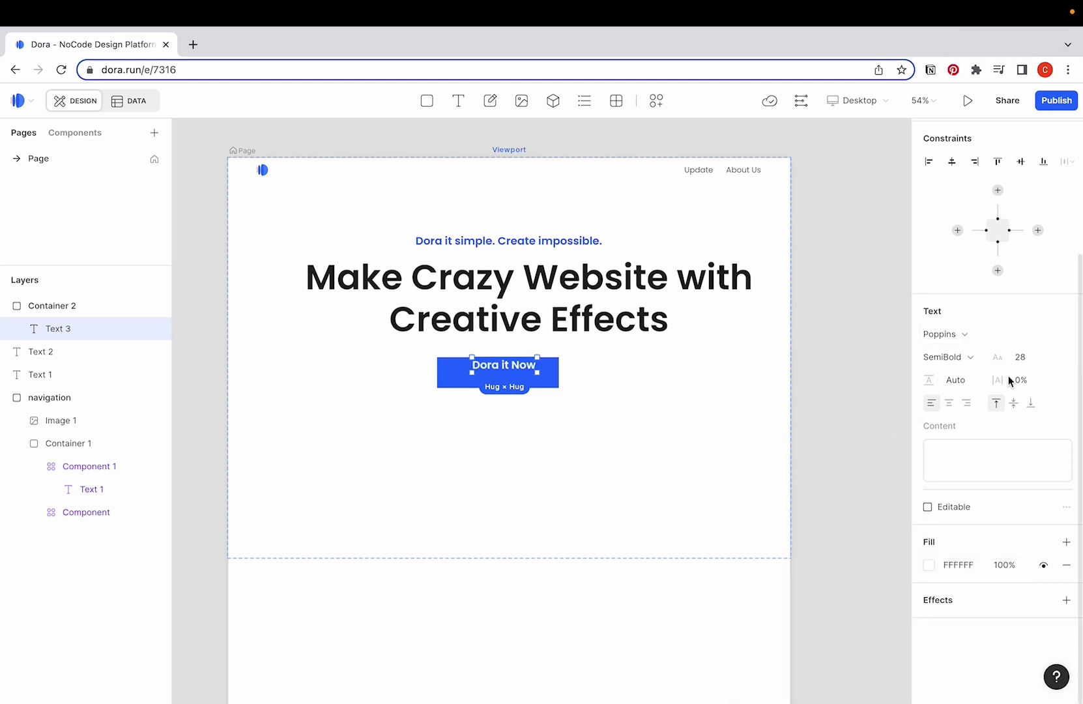
key(r)
scroll(528, 368, up, 5)
Insert the arrow.svg image beside the button label, shrink it and give it 10 px left spacing
click(521, 101)
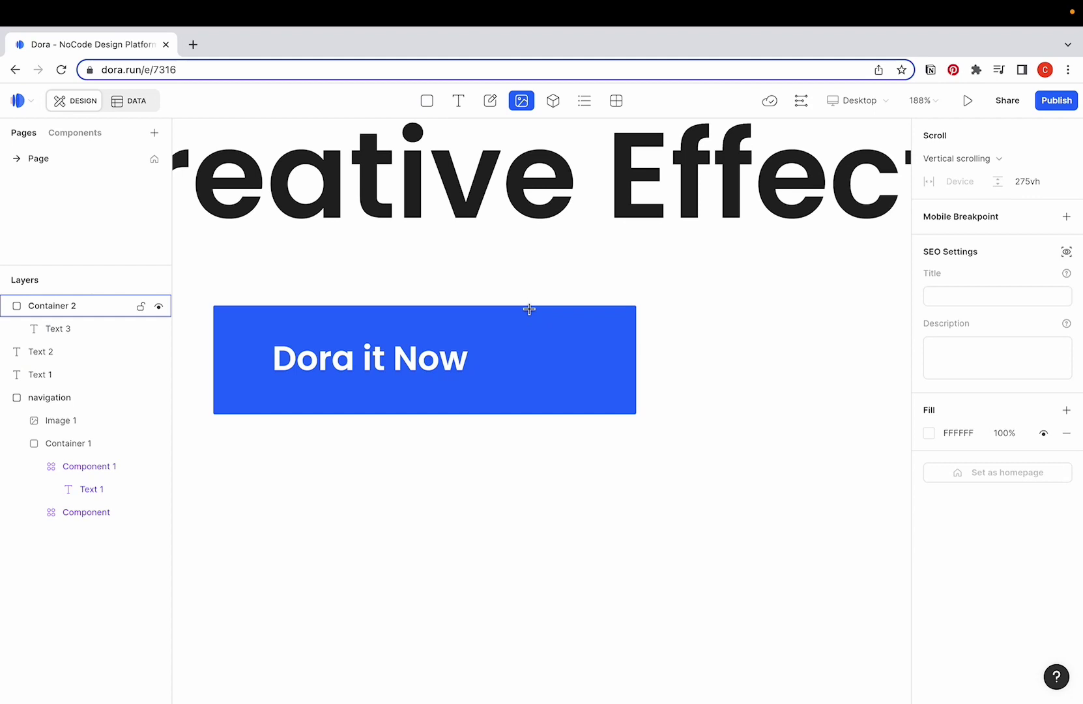
click(512, 328)
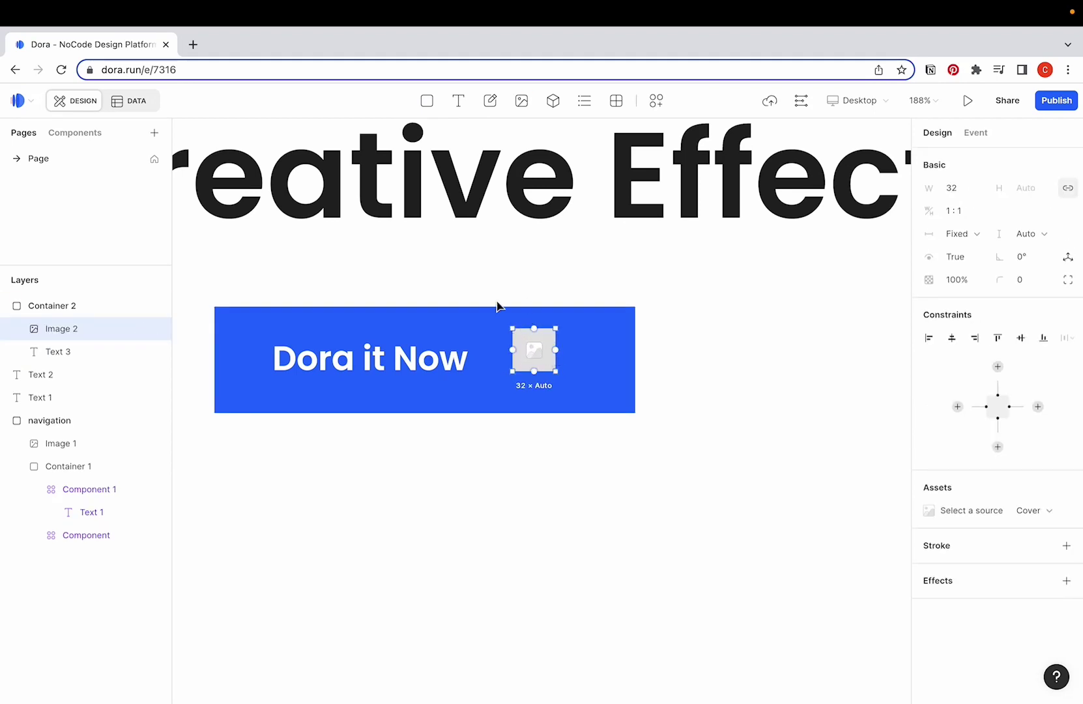
click(971, 510)
click(782, 498)
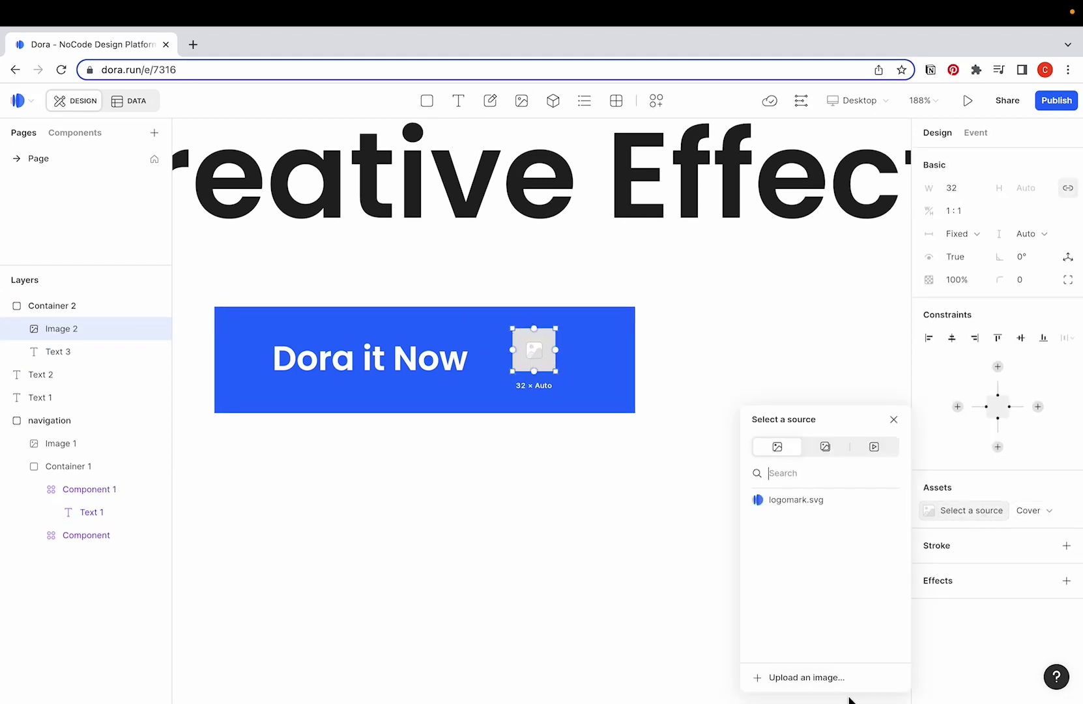
drag(556, 372, 545, 366)
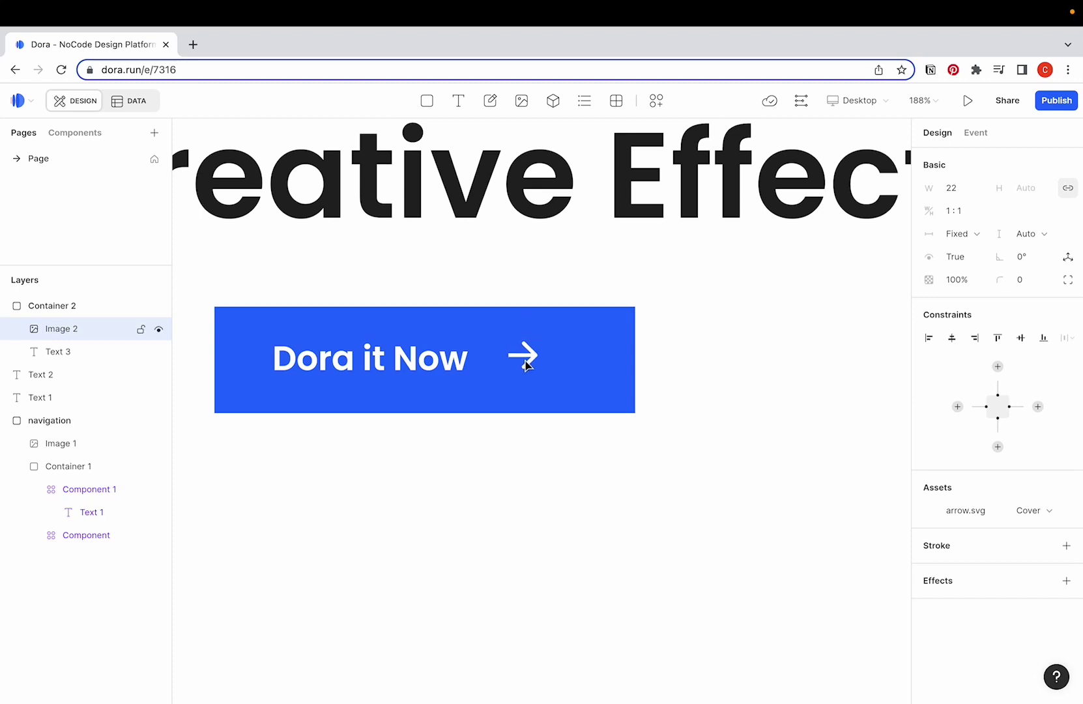
click(525, 367)
mouse_move(501, 367)
mouse_down()
mouse_move(477, 364)
mouse_move(489, 366)
mouse_up()
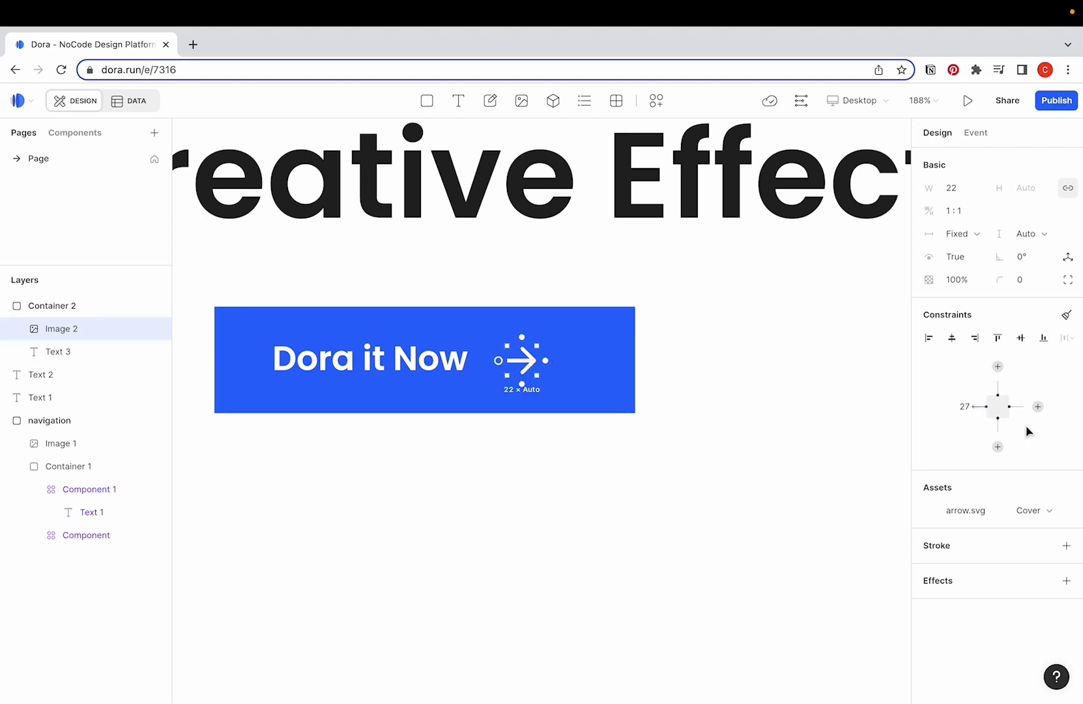
click(958, 406)
double_click(958, 411)
text(10)
key(Return)
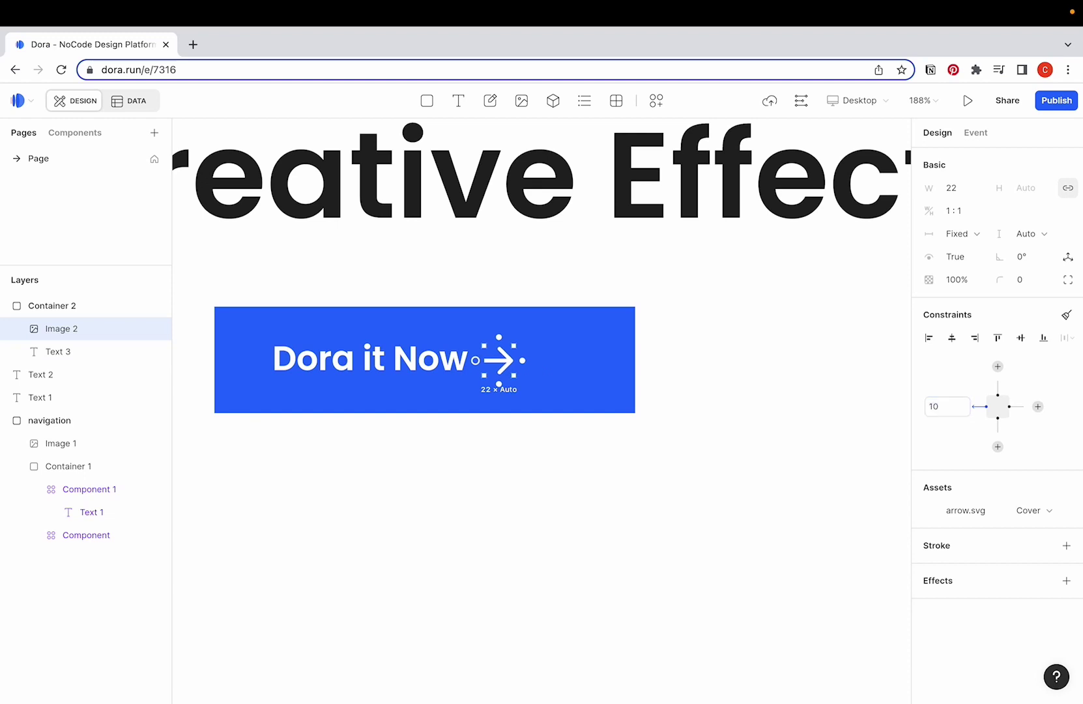
Give the button padding 22/21, hugging width and height, and a 16 corner radius
click(324, 322)
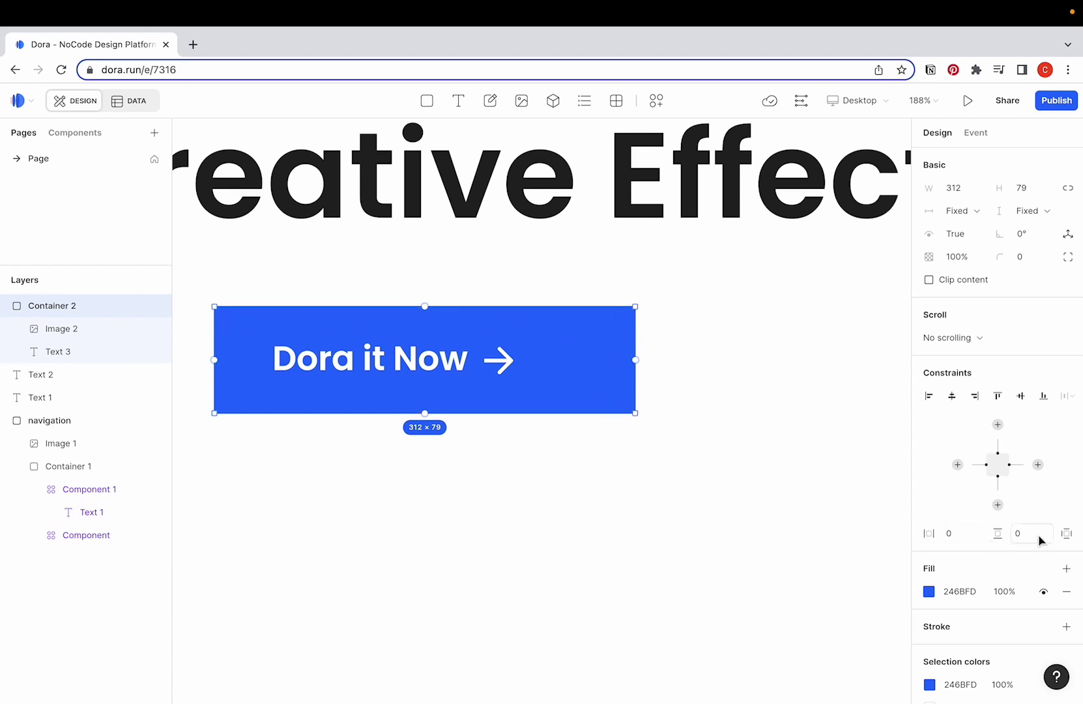
click(978, 534)
key(Return)
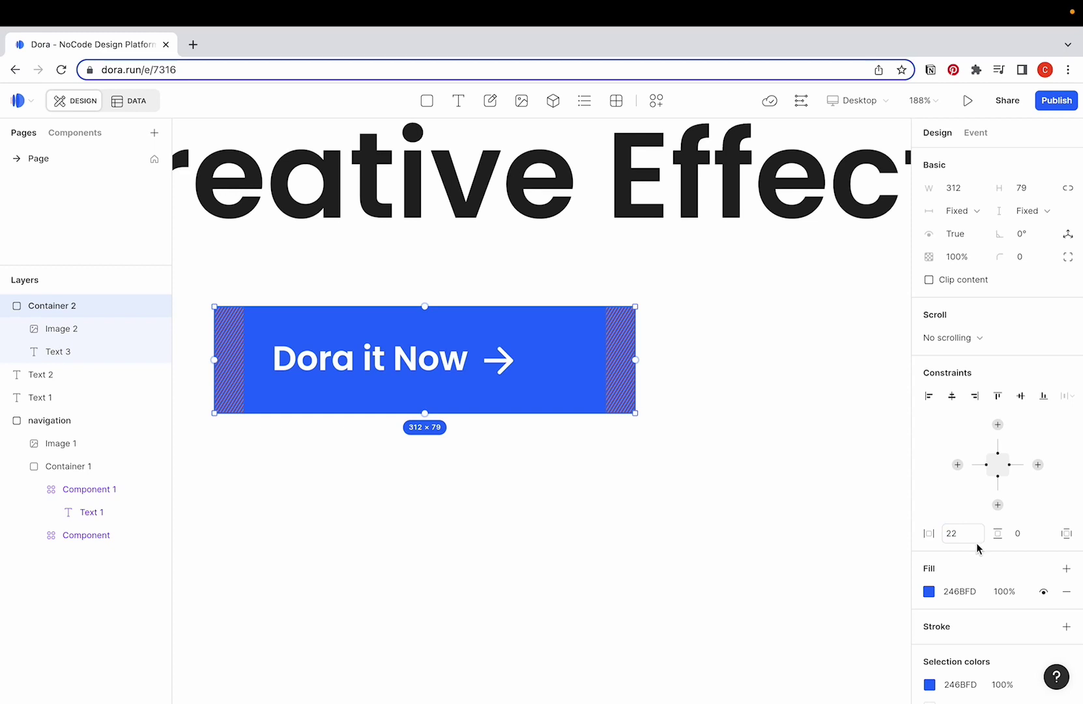
click(1035, 541)
key(Return)
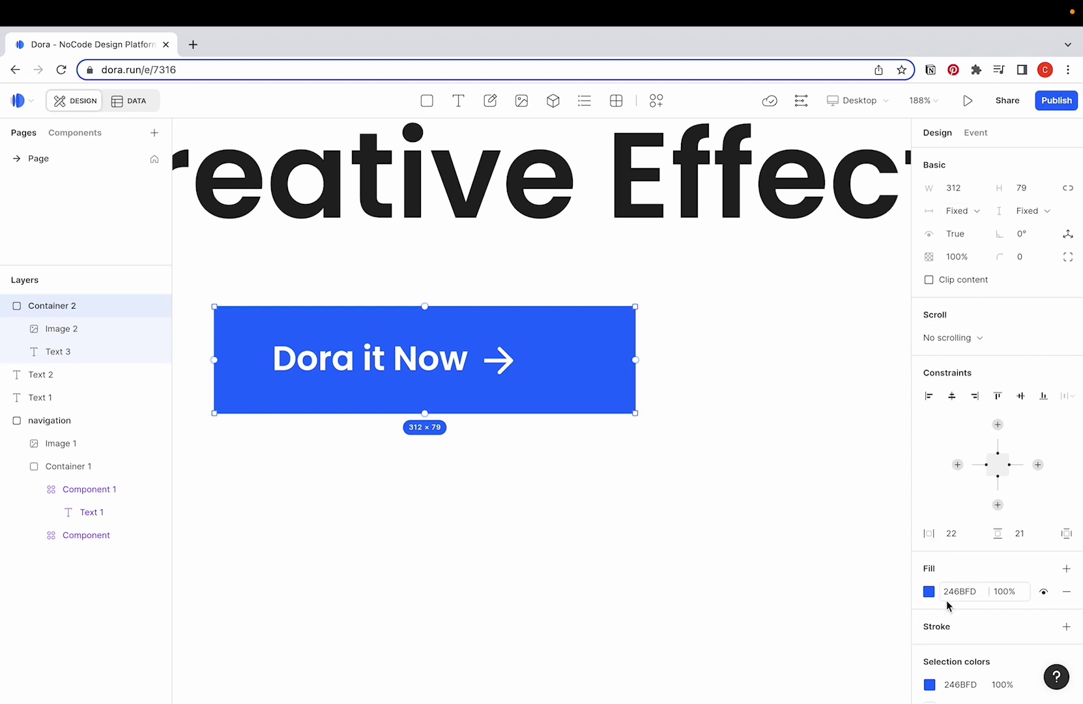
click(961, 211)
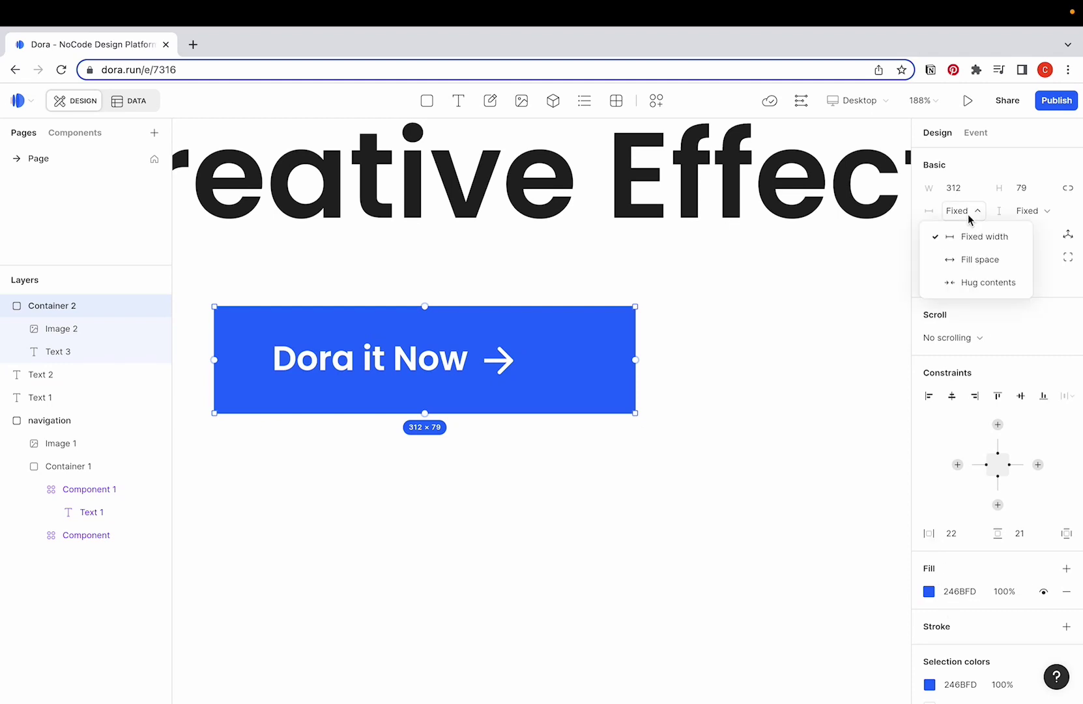
click(989, 283)
click(1034, 210)
click(1030, 258)
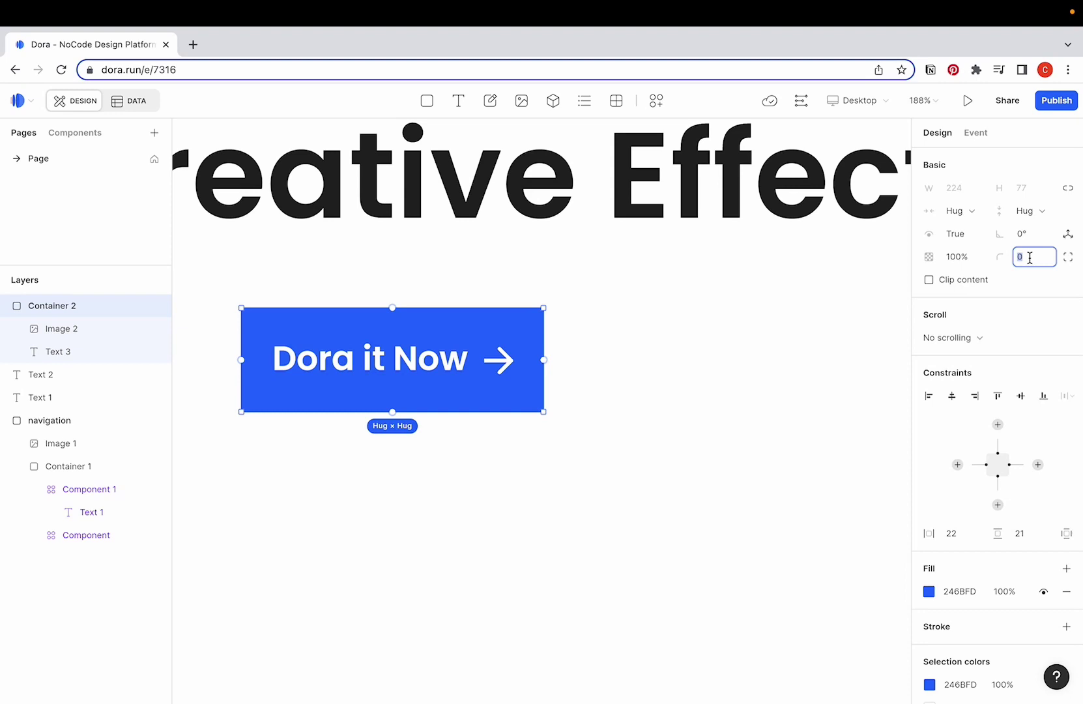
key(Return)
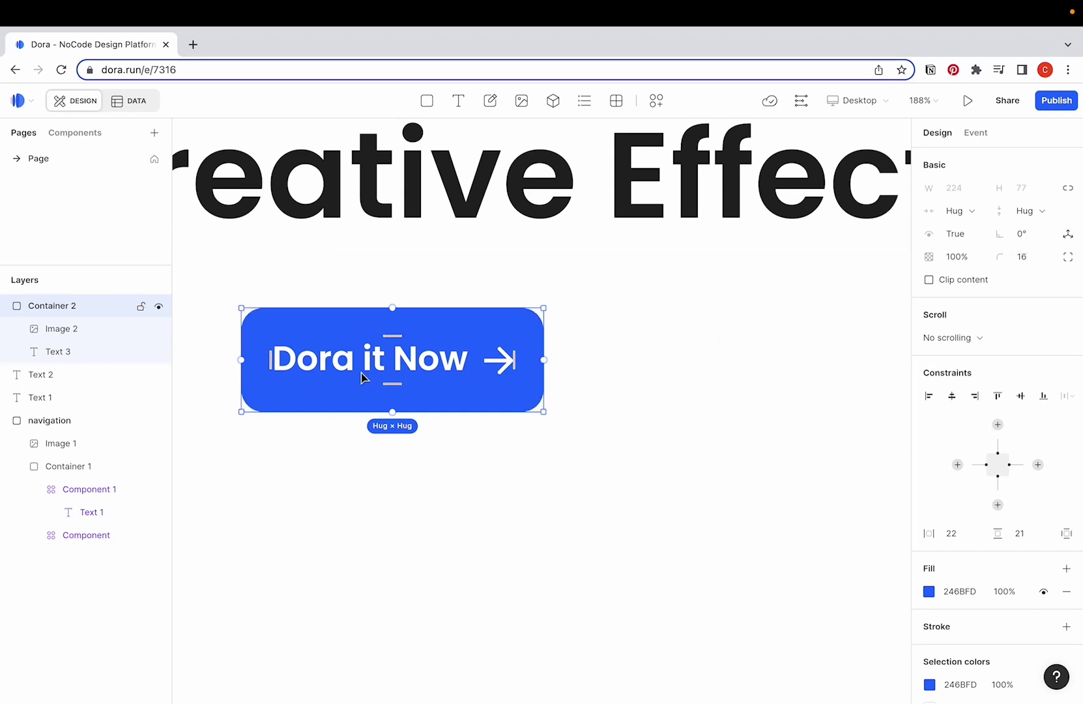
Turn the button into a component, add a second state and select State 1
click(661, 103)
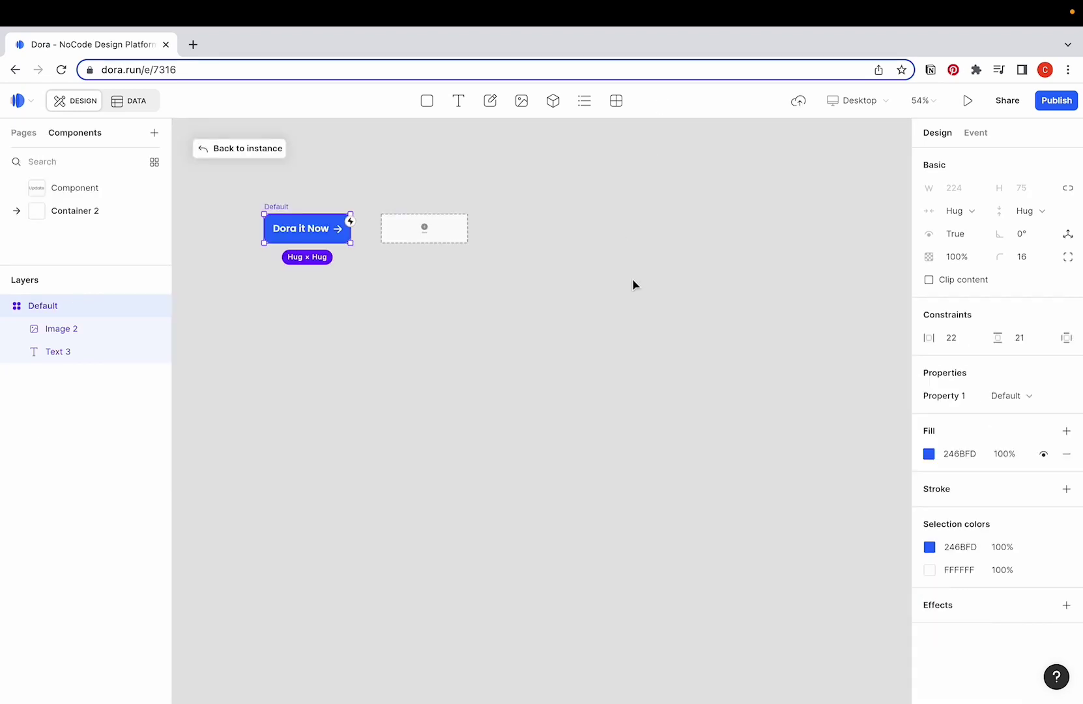
scroll(280, 185, up, 5)
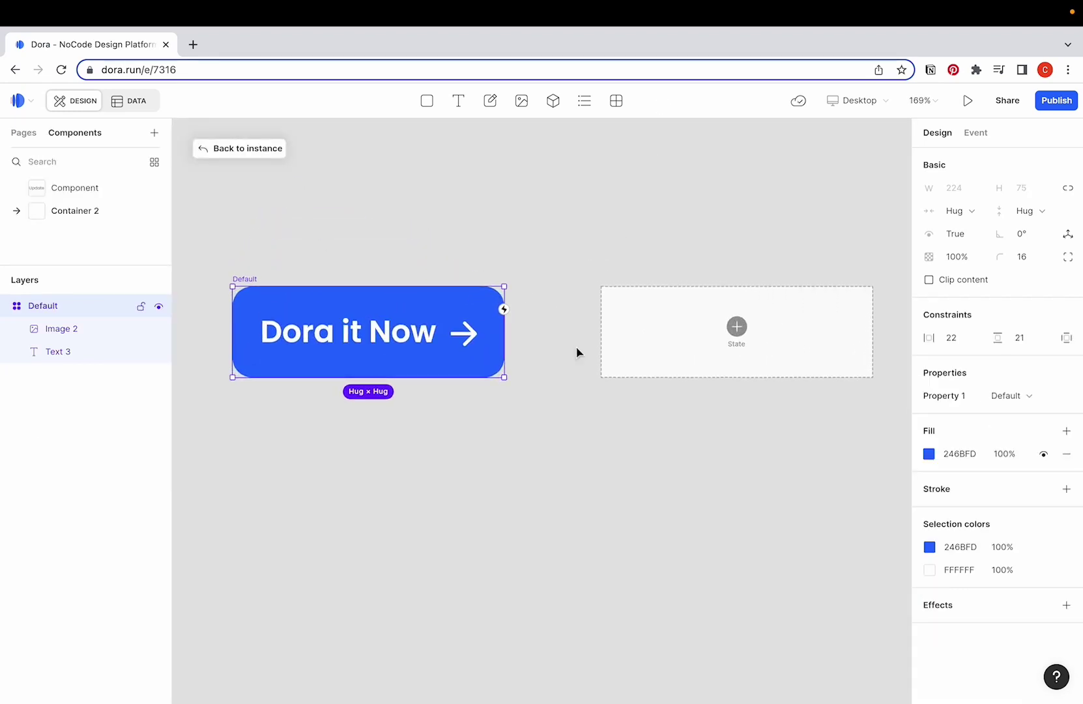
click(747, 334)
scroll(717, 260, down, 5)
click(751, 216)
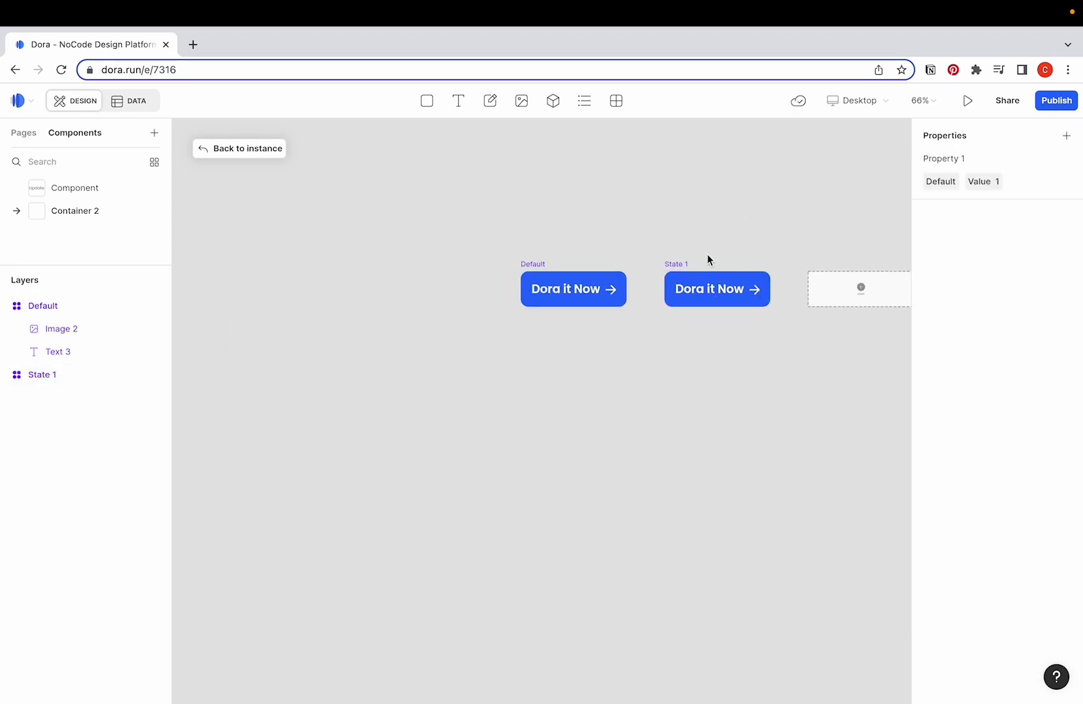
click(673, 260)
scroll(765, 269, up, 4)
scroll(765, 269, up, 3)
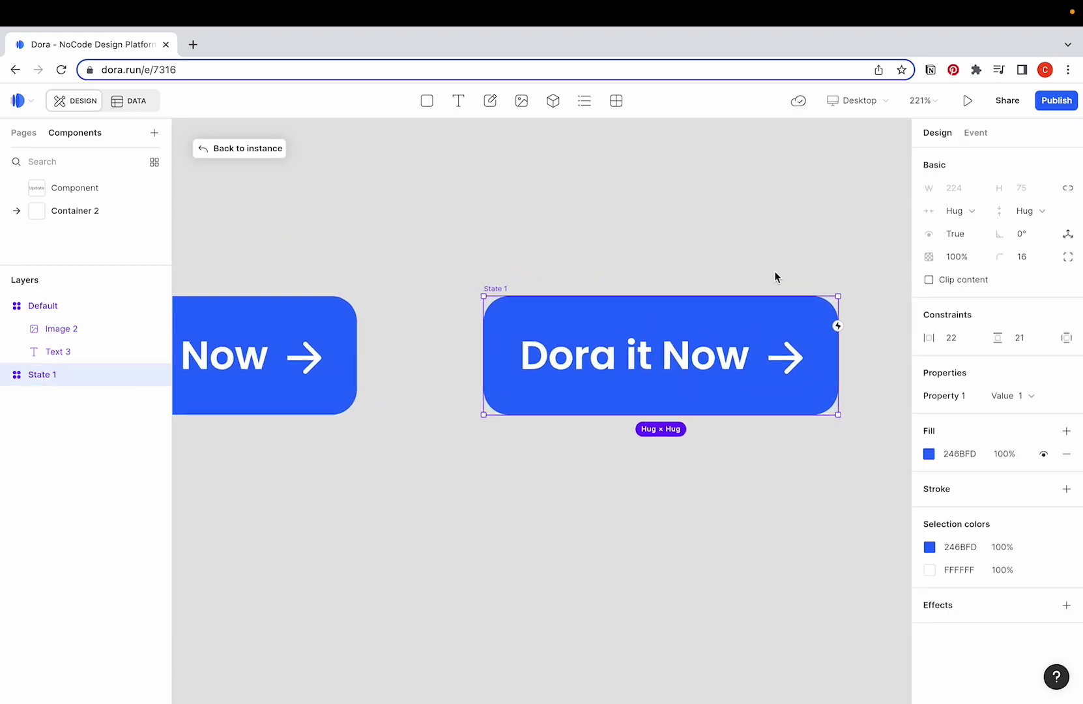
Give State 1 a 40 corner radius and a darker 0545C8 fill, then return to the page
click(1032, 261)
text(40)
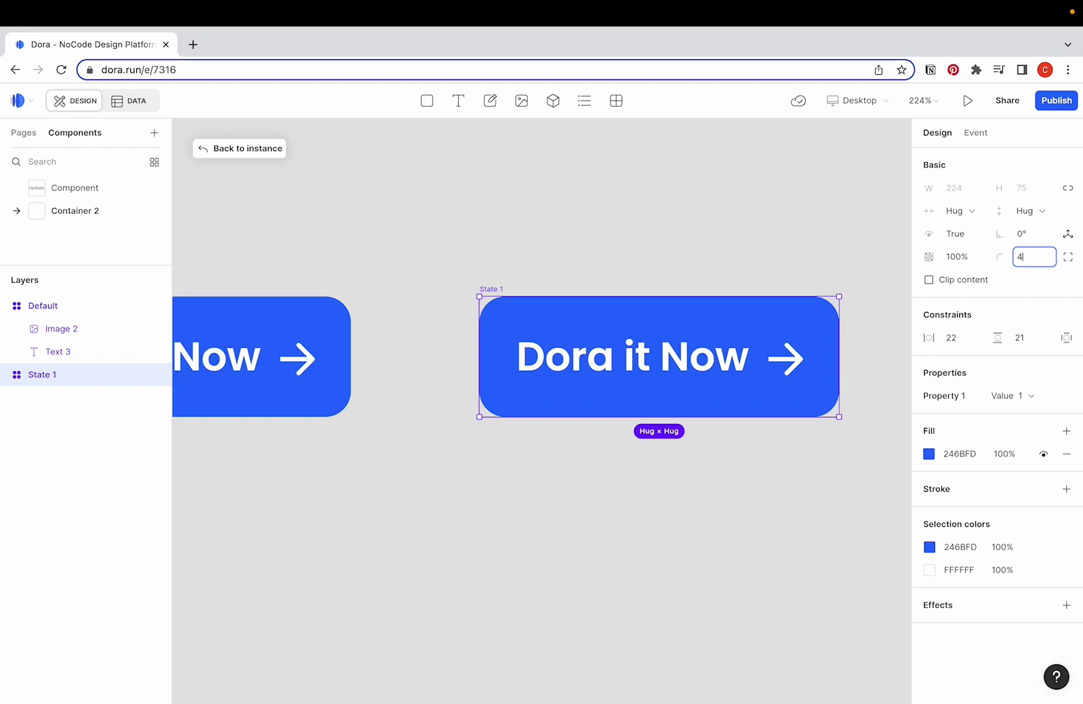
key(Return)
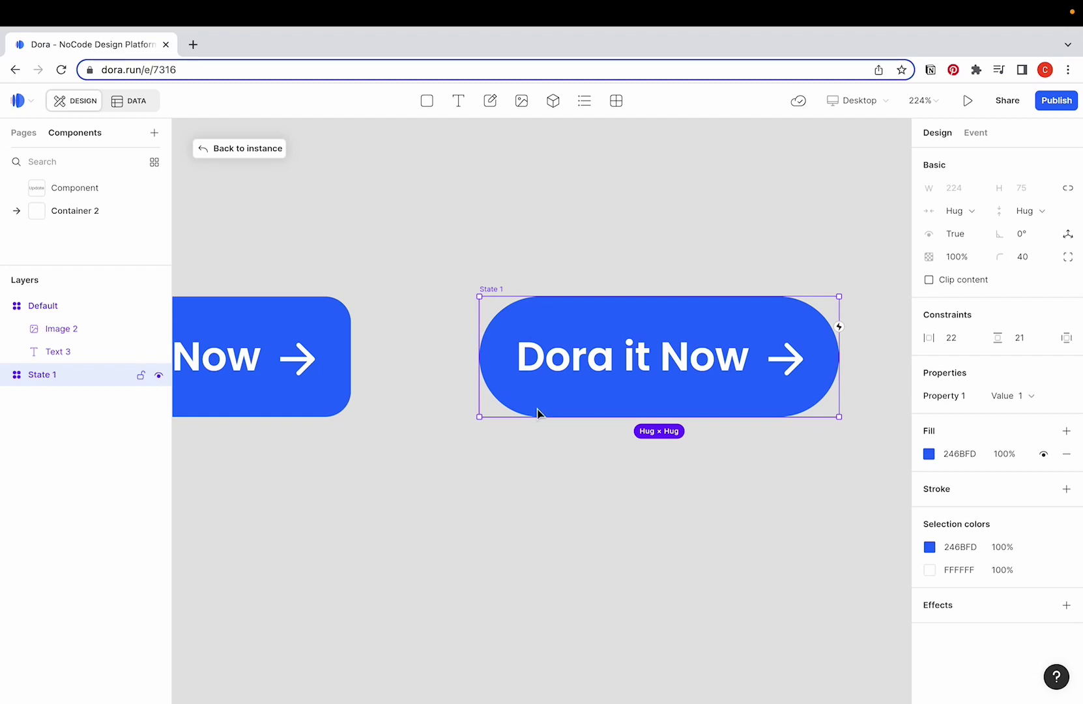
click(930, 454)
drag(891, 469, 907, 486)
click(894, 434)
click(852, 286)
scroll(851, 285, down, 5)
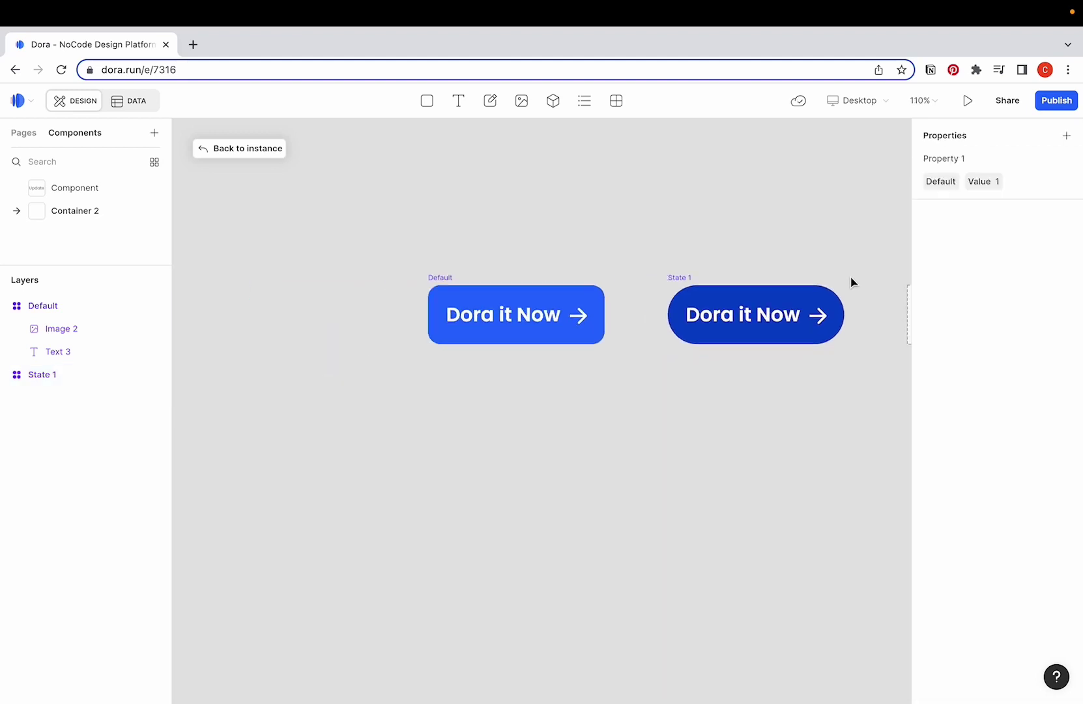
key(Escape)
Rename the Container 2 layer to CTA_Button
double_click(68, 306)
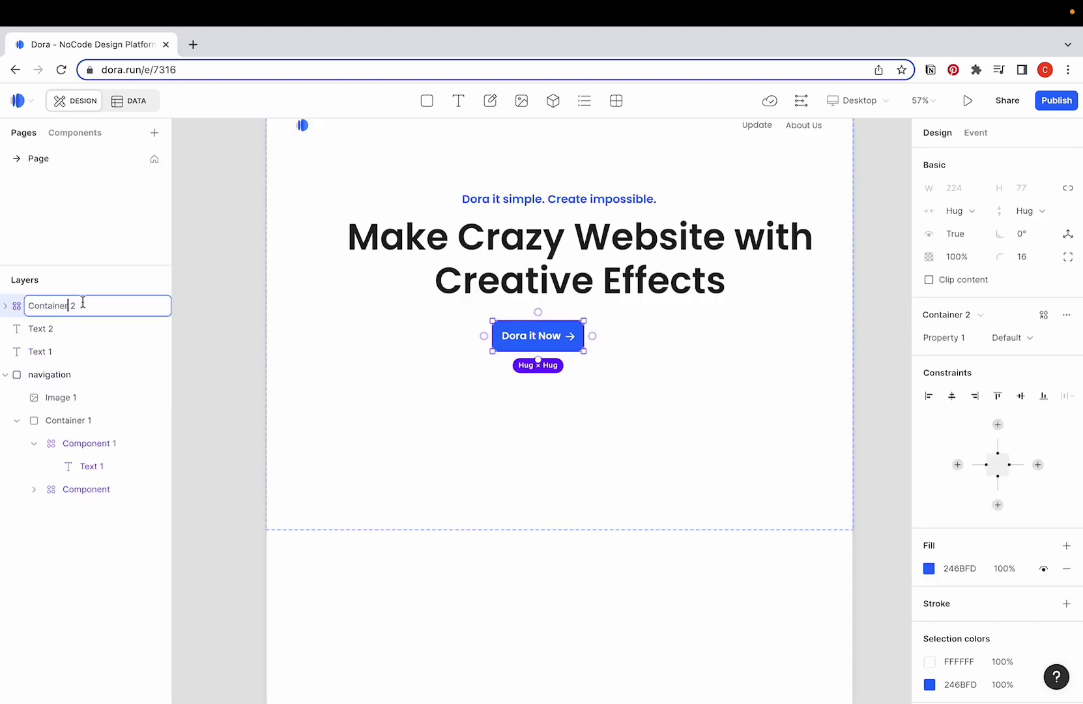
key(super+a)
key(Caps_Lock)
text(C)
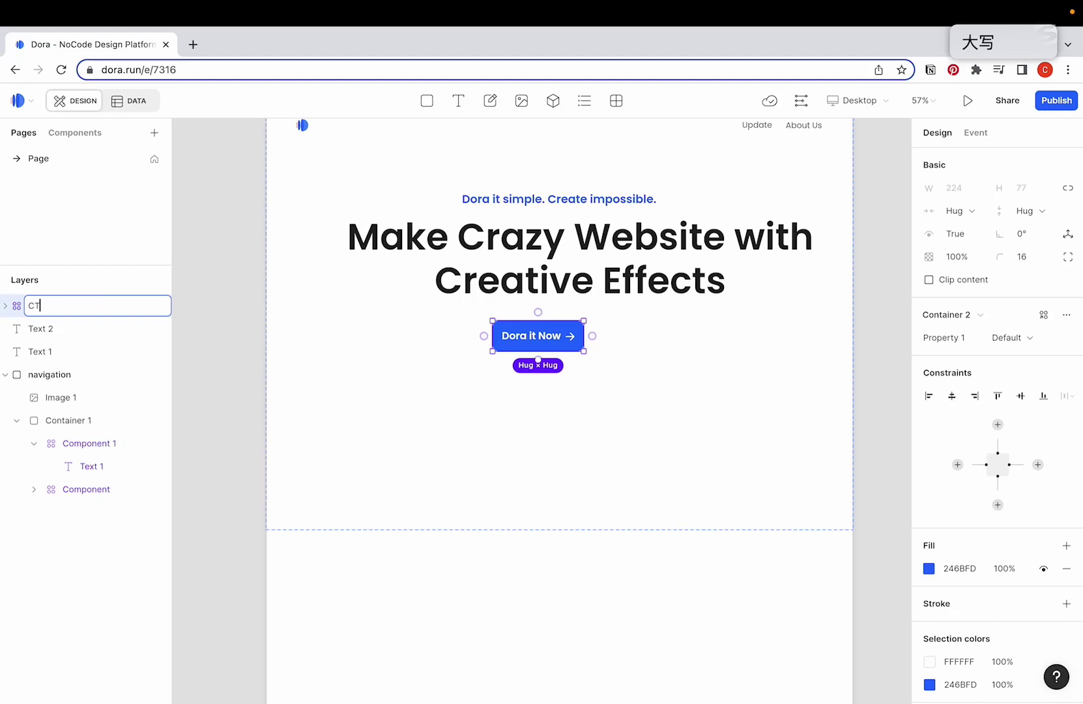
text(TA_BU)
key(Caps_Lock)
text(tton)
key(Return)
click(576, 375)
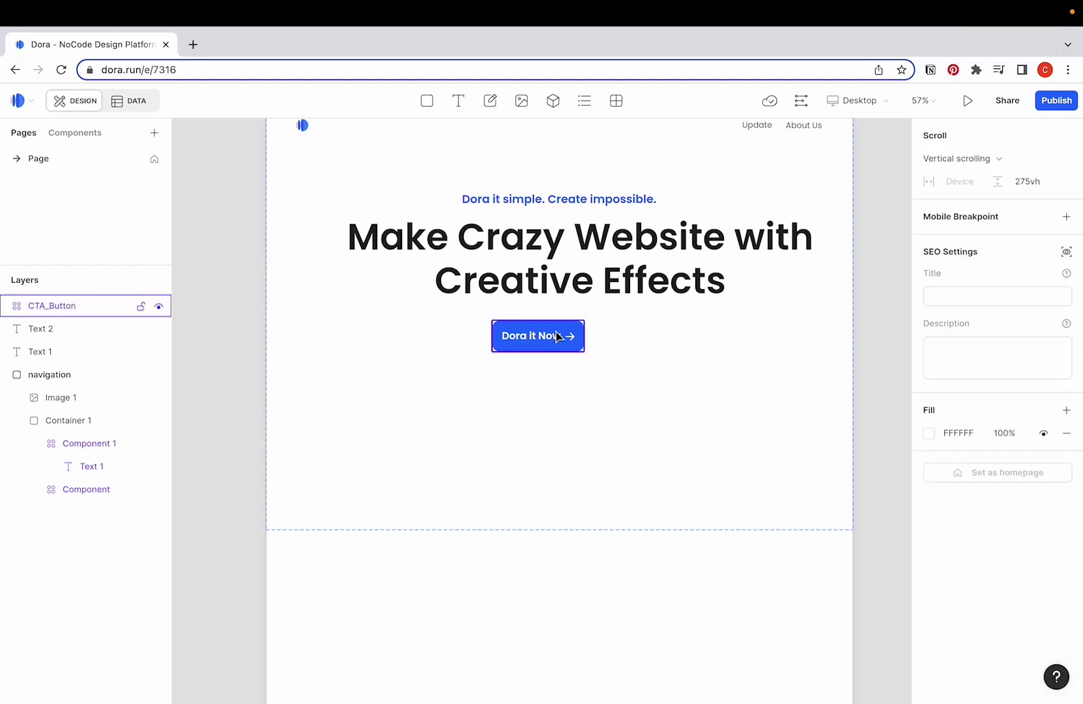
Centre the subtitle, headline and CTA button horizontally
click(562, 336)
shift+click(579, 281)
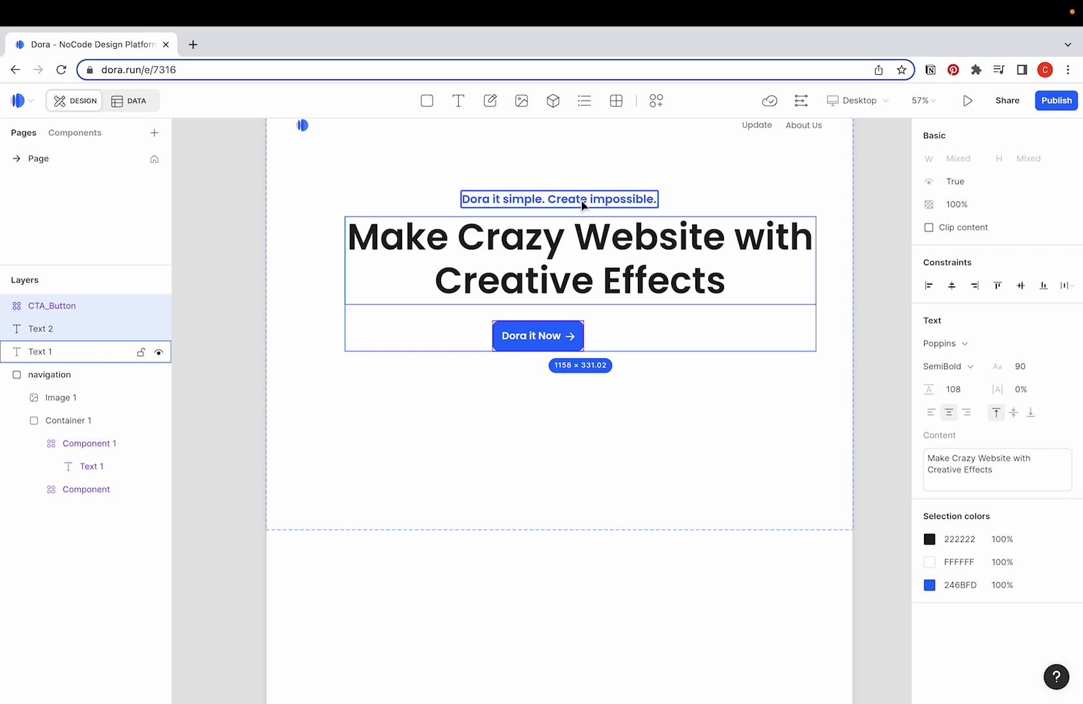
shift+click(582, 205)
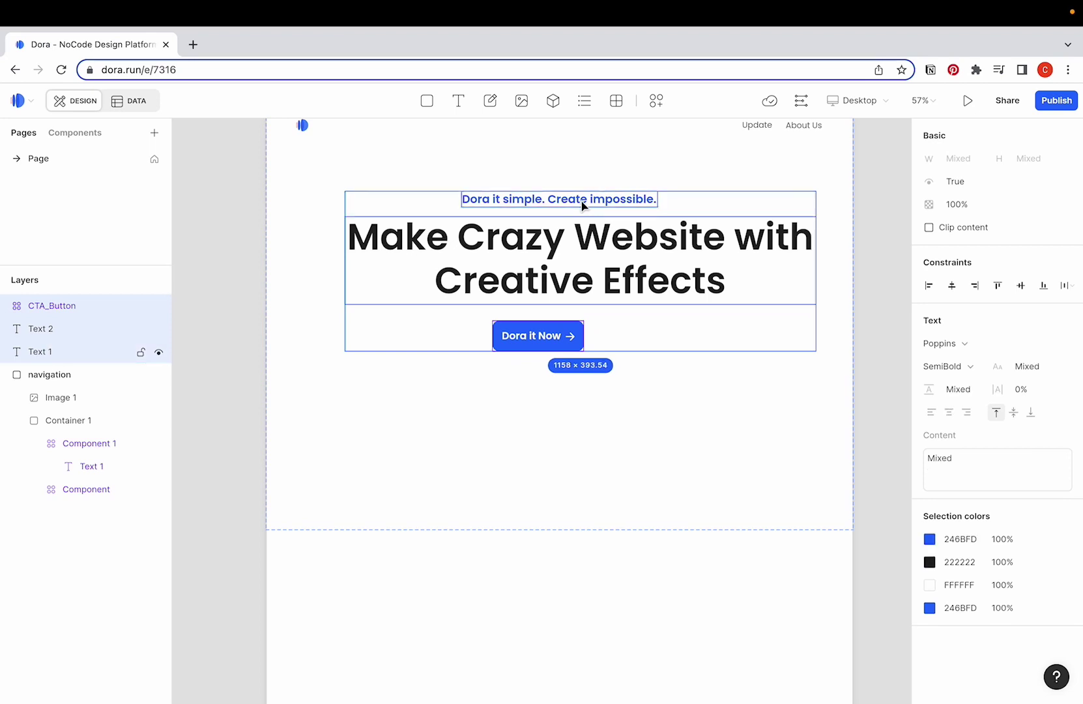
click(953, 286)
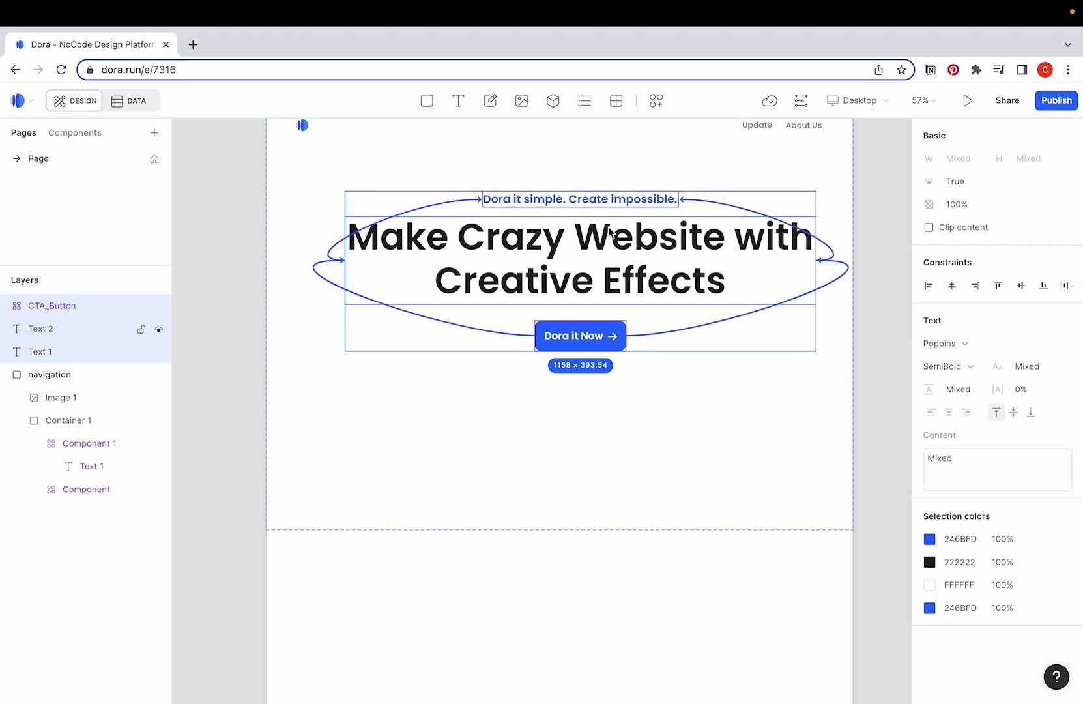
click(616, 385)
Give the headline a top spacing constraint of 35
click(581, 336)
scroll(586, 391, up, 5)
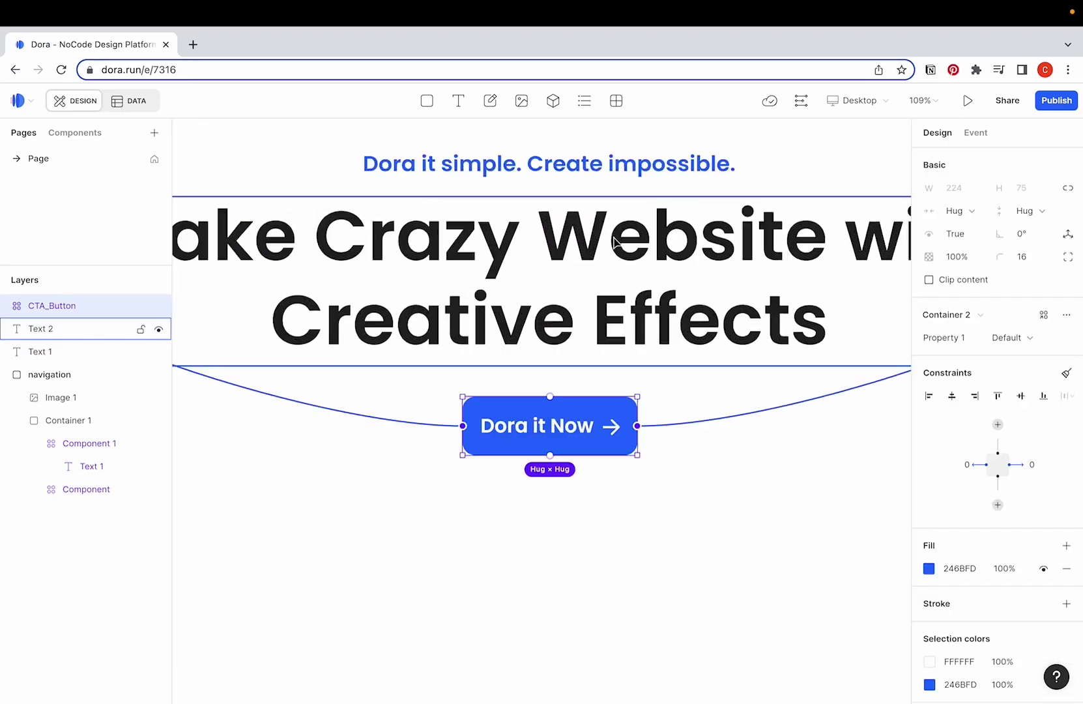
scroll(584, 405, down, 3)
click(602, 335)
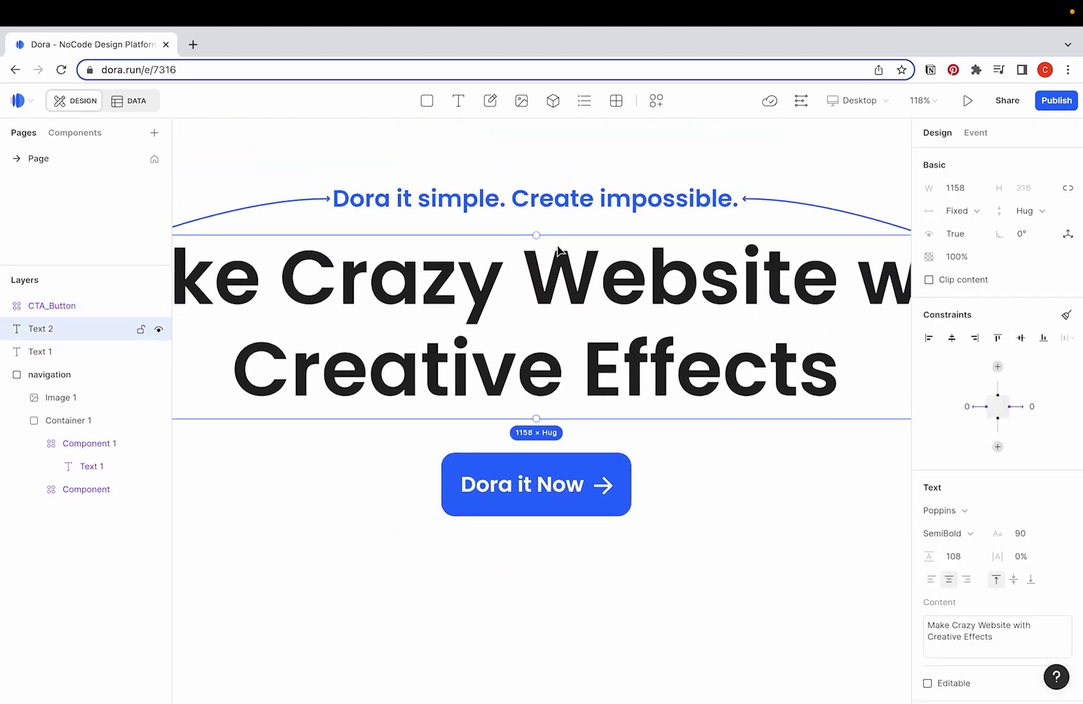
click(536, 225)
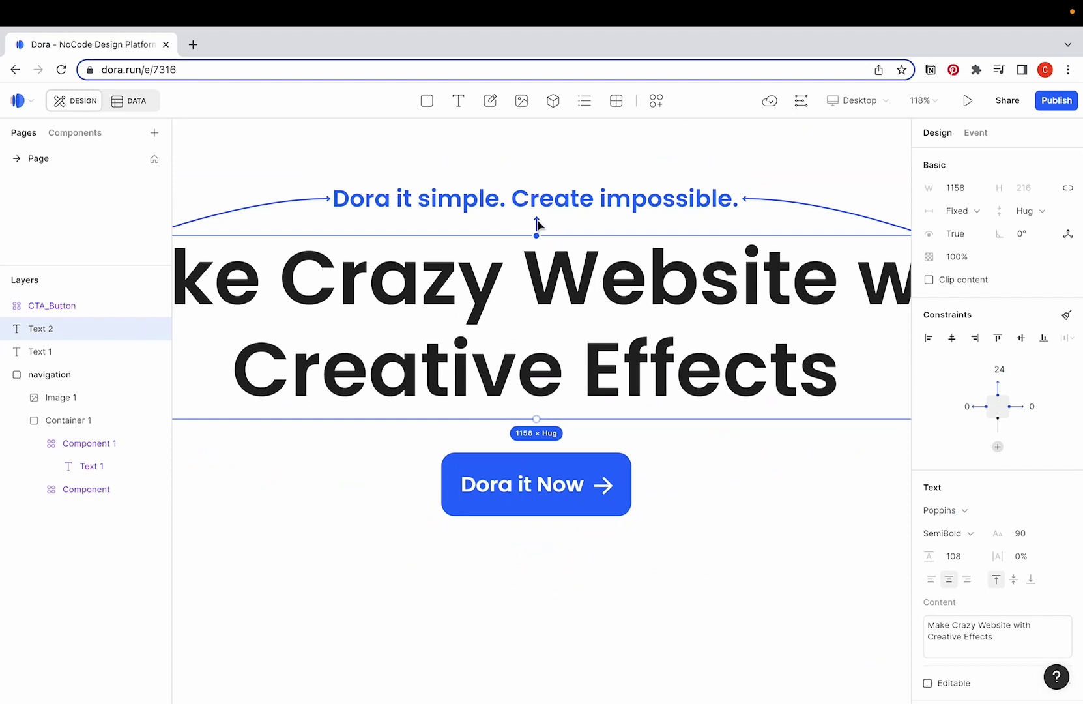
click(1009, 371)
text(35)
key(Return)
Give the CTA button a top spacing constraint of 33
click(556, 491)
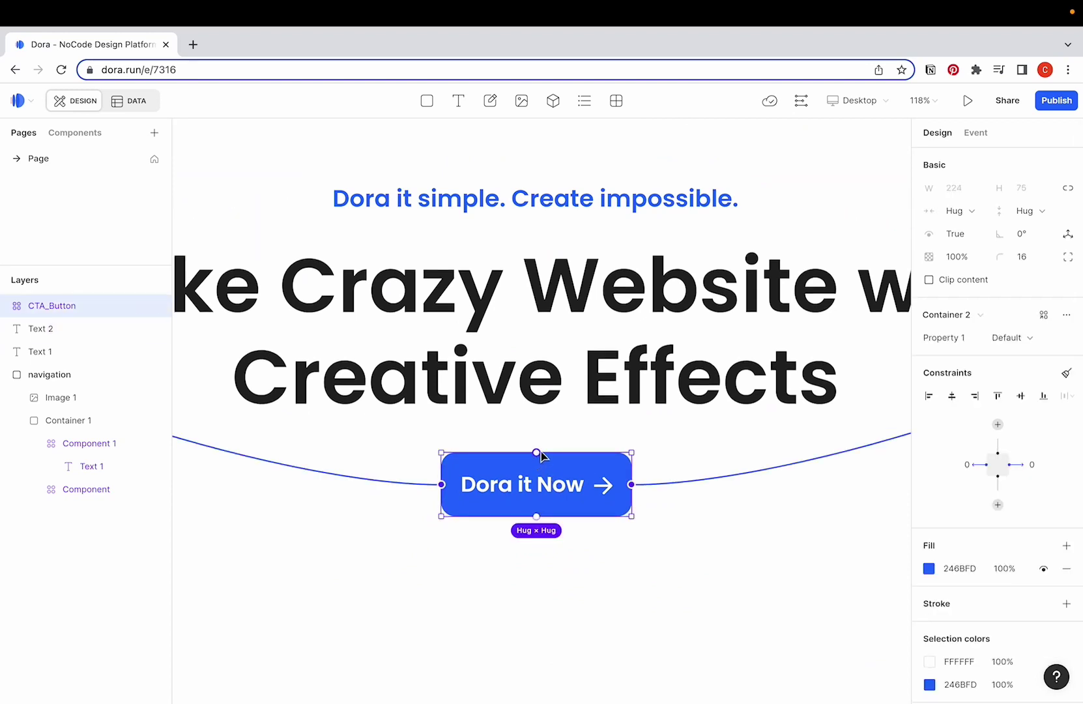
click(536, 432)
click(998, 429)
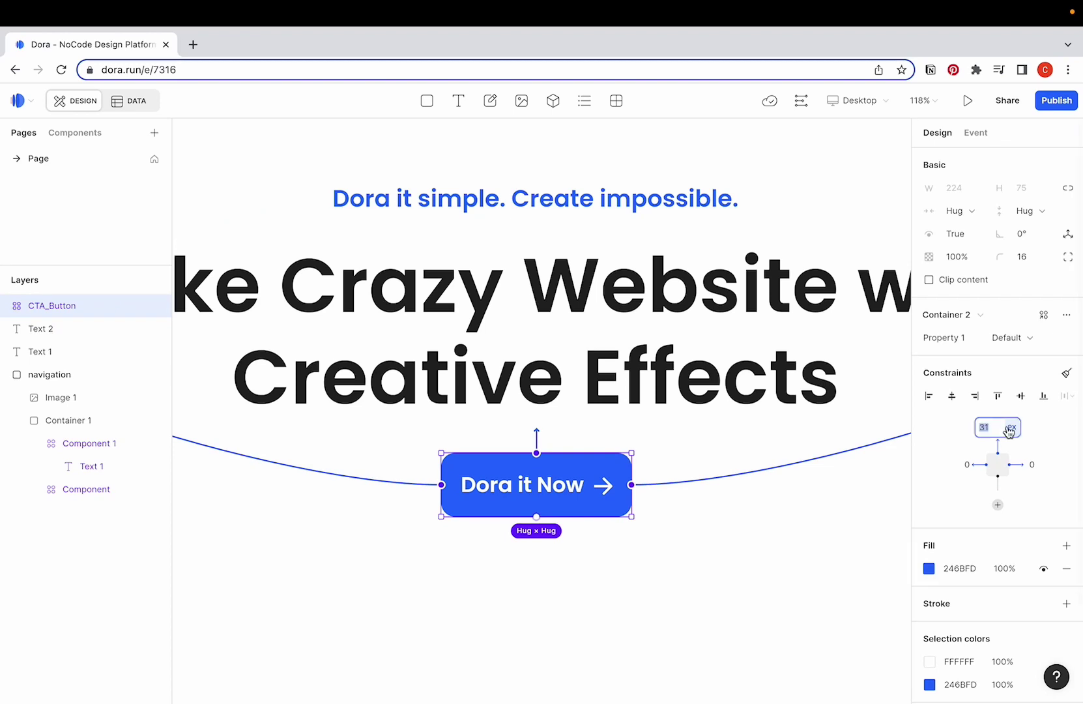
text(33)
key(Return)
click(751, 539)
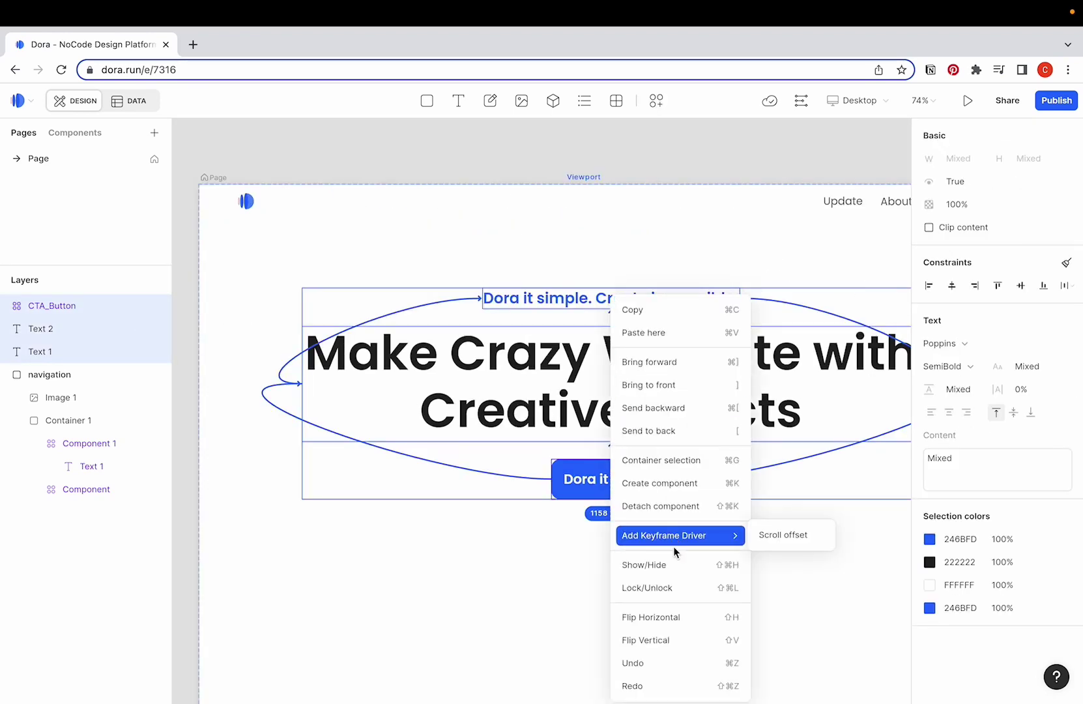
Wrap the subtitle, headline and CTA button in a Header container
click(681, 461)
click(749, 331)
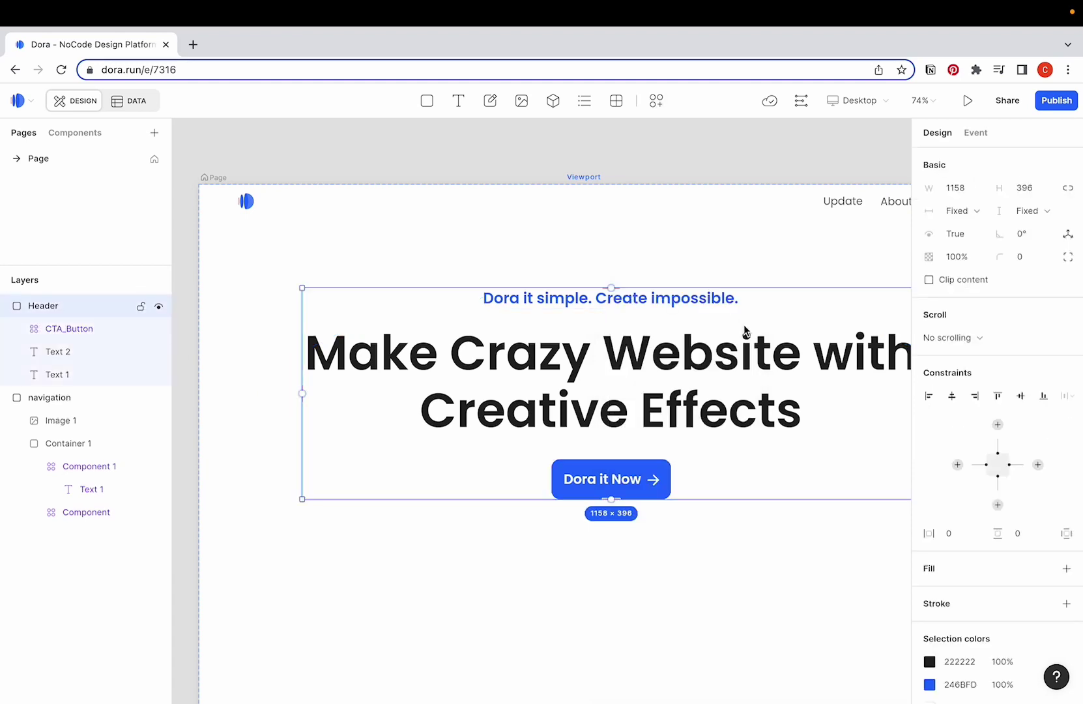
scroll(743, 331, right, 3)
Pin the Header 15vh below the viewport top and centre it horizontally
drag(529, 279, 499, 183)
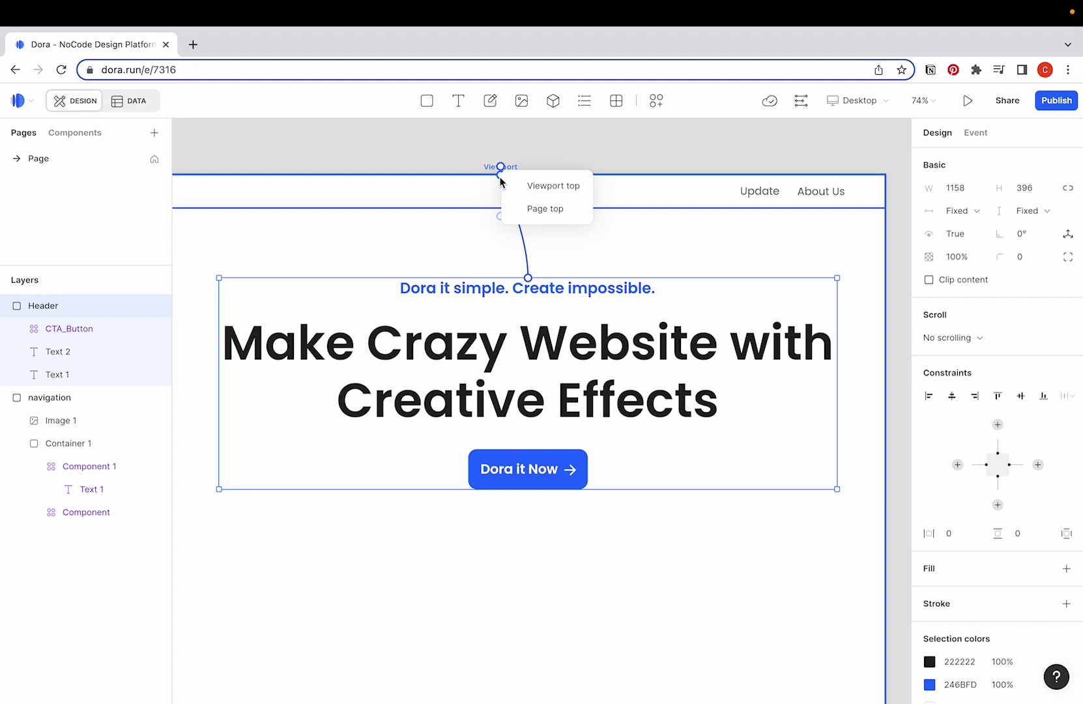
click(545, 208)
click(1006, 426)
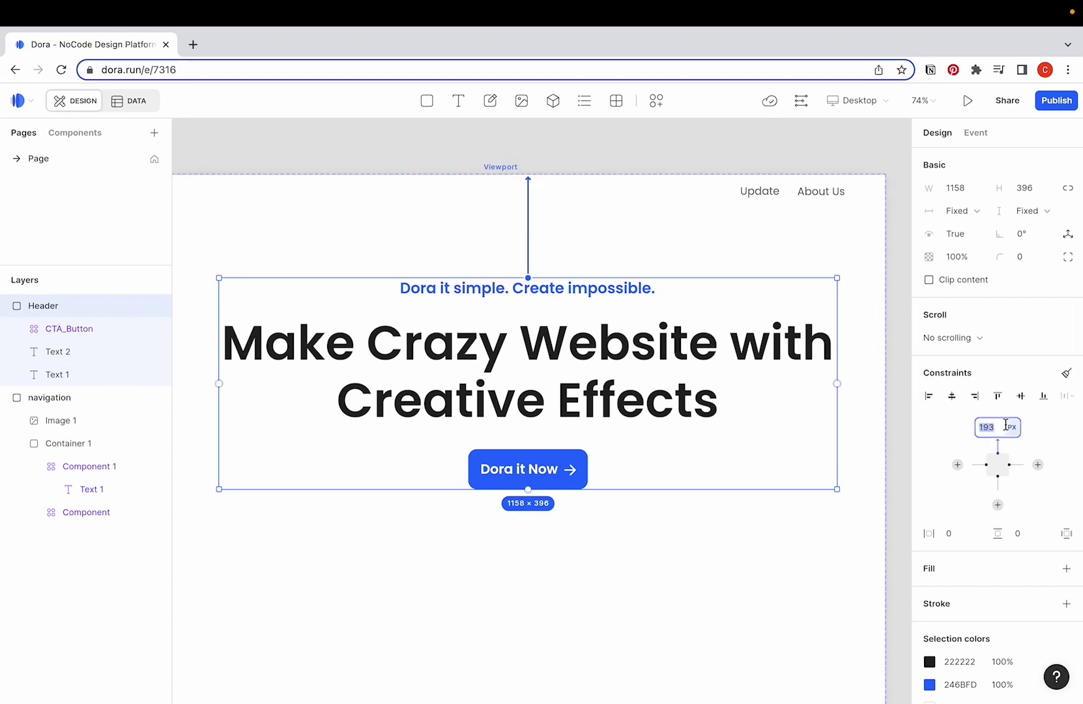
text(15vh)
key(Return)
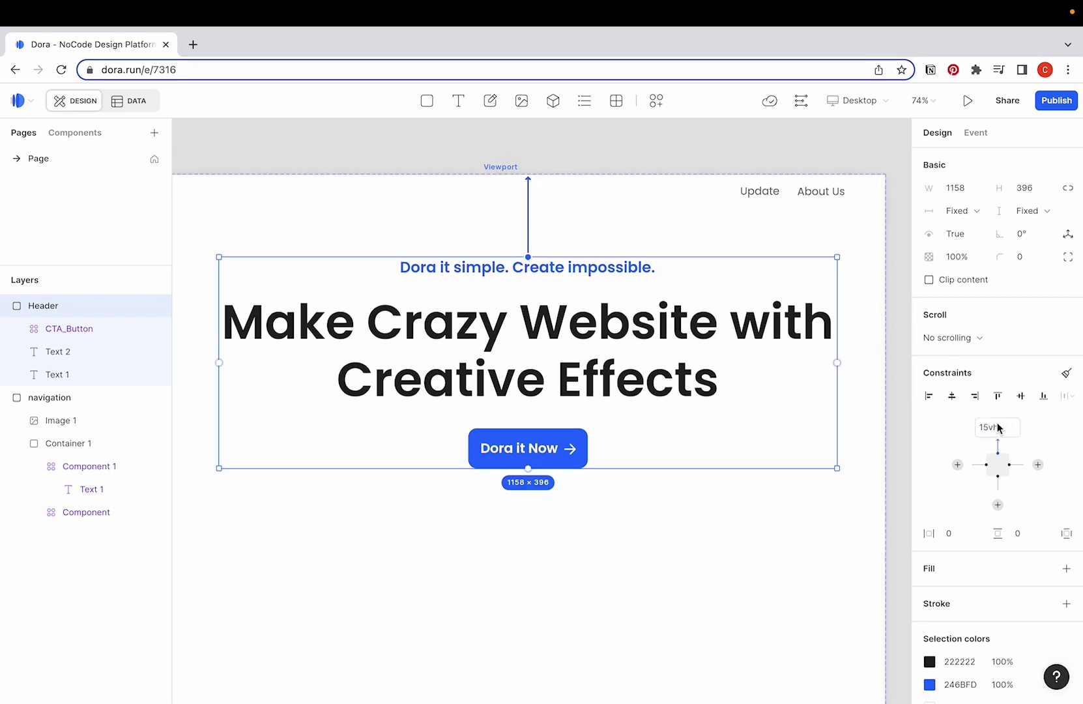
click(952, 397)
scroll(674, 398, down, 5)
scroll(674, 397, up, 2)
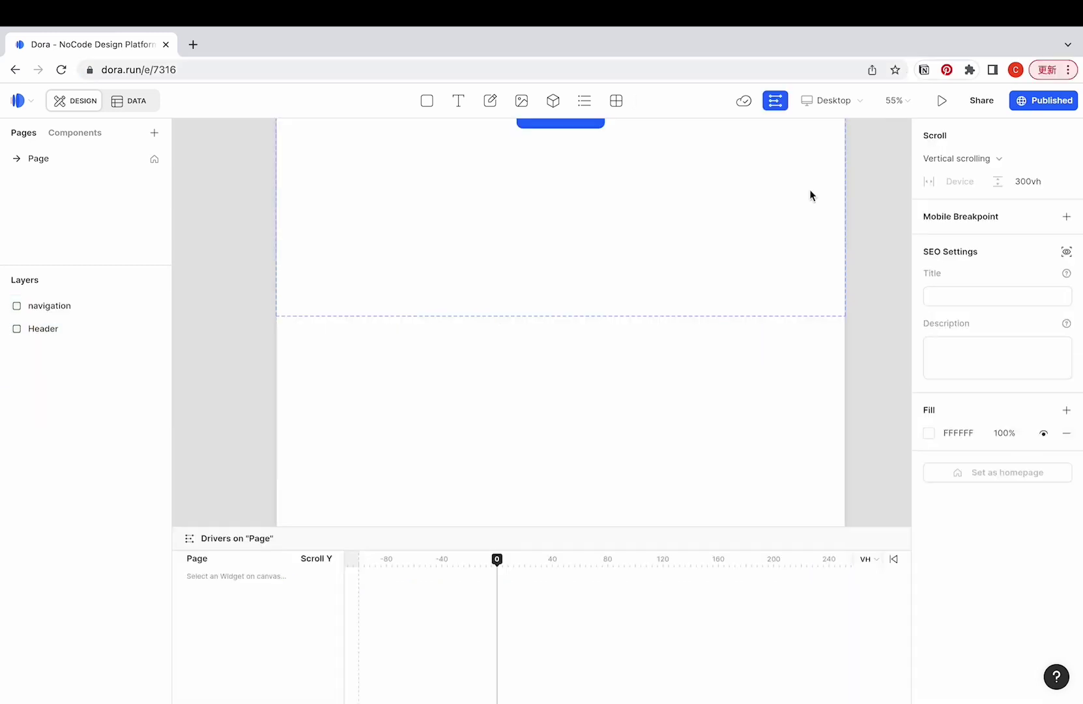
Close the drivers timeline and draw a 3D widget below the header
scroll(815, 192, up, 3)
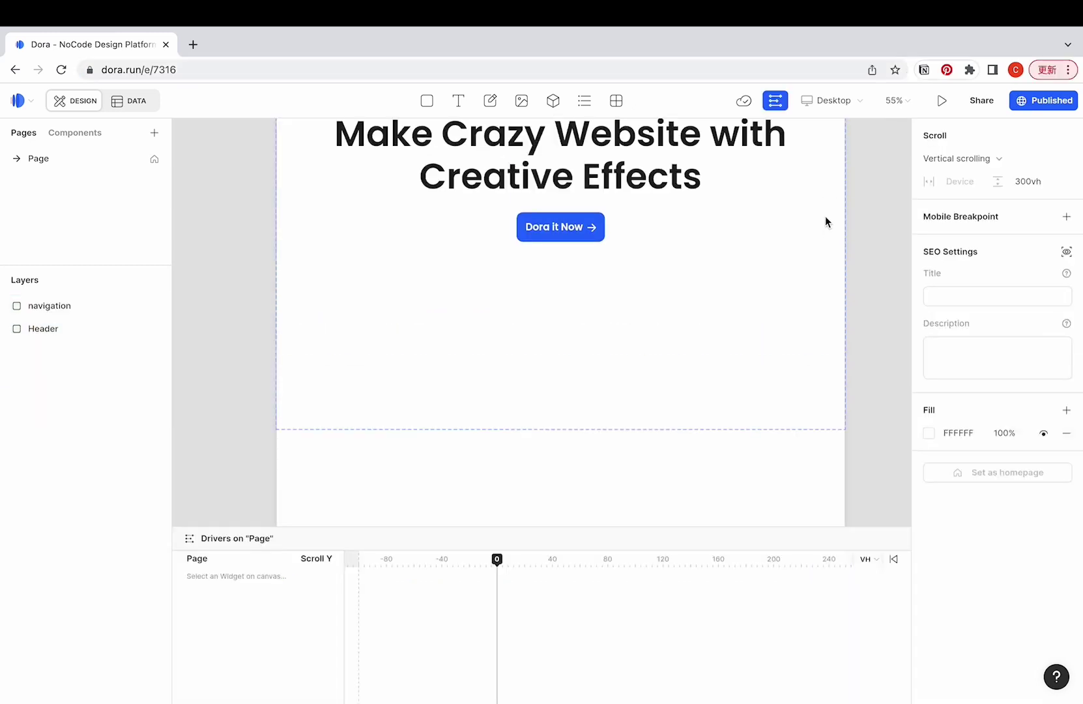
click(775, 101)
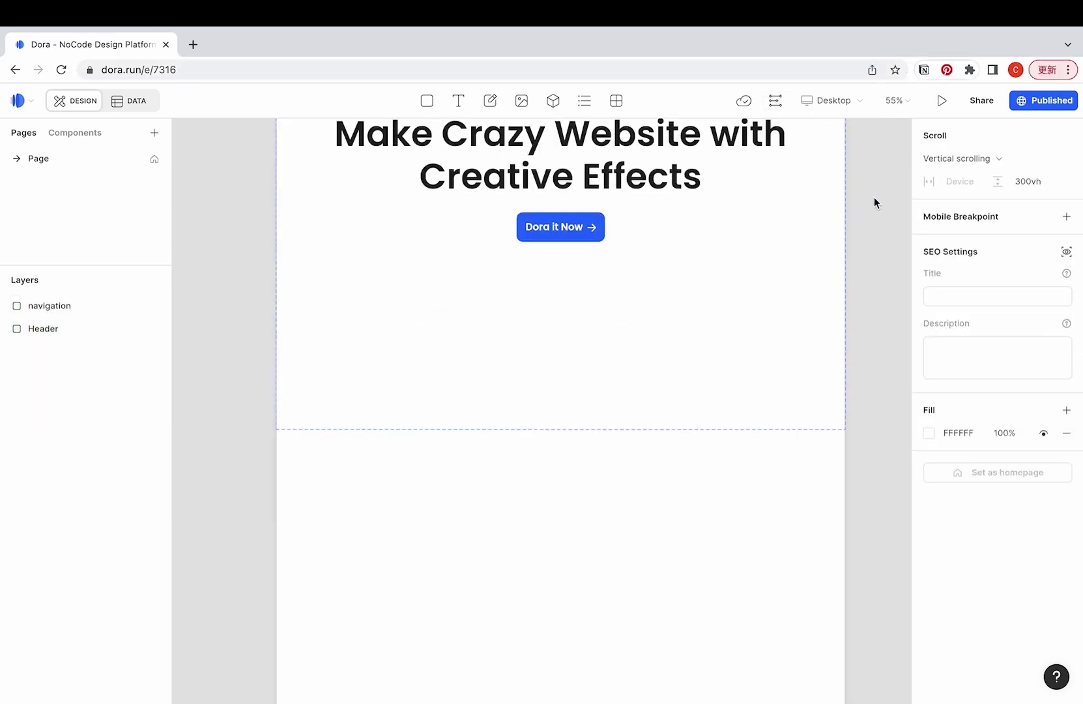
click(561, 103)
drag(315, 298, 825, 624)
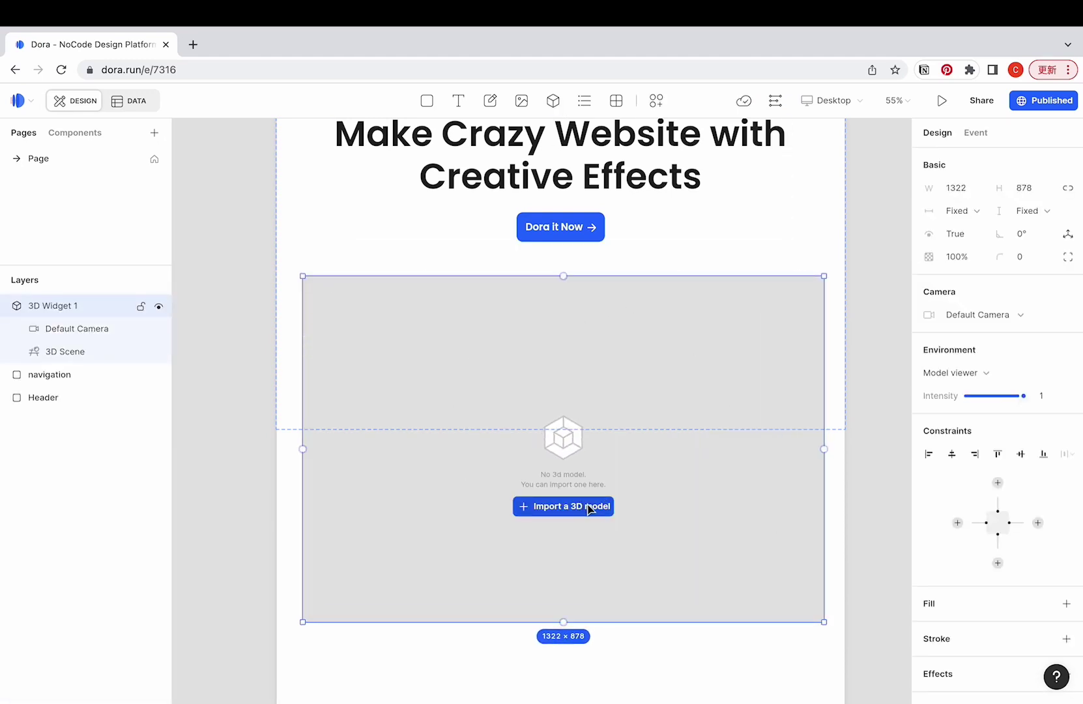
Size the 3D widget to 100vw by 100vh and centre it across the page
click(957, 189)
text(1)
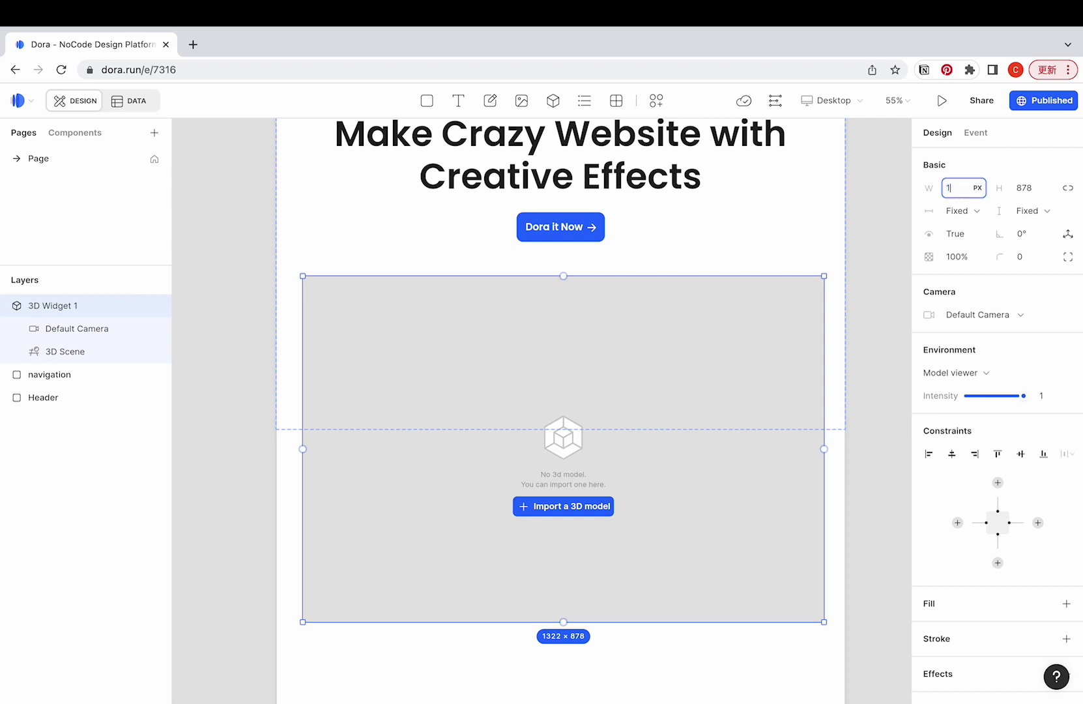
text(00vh)
key(shift)
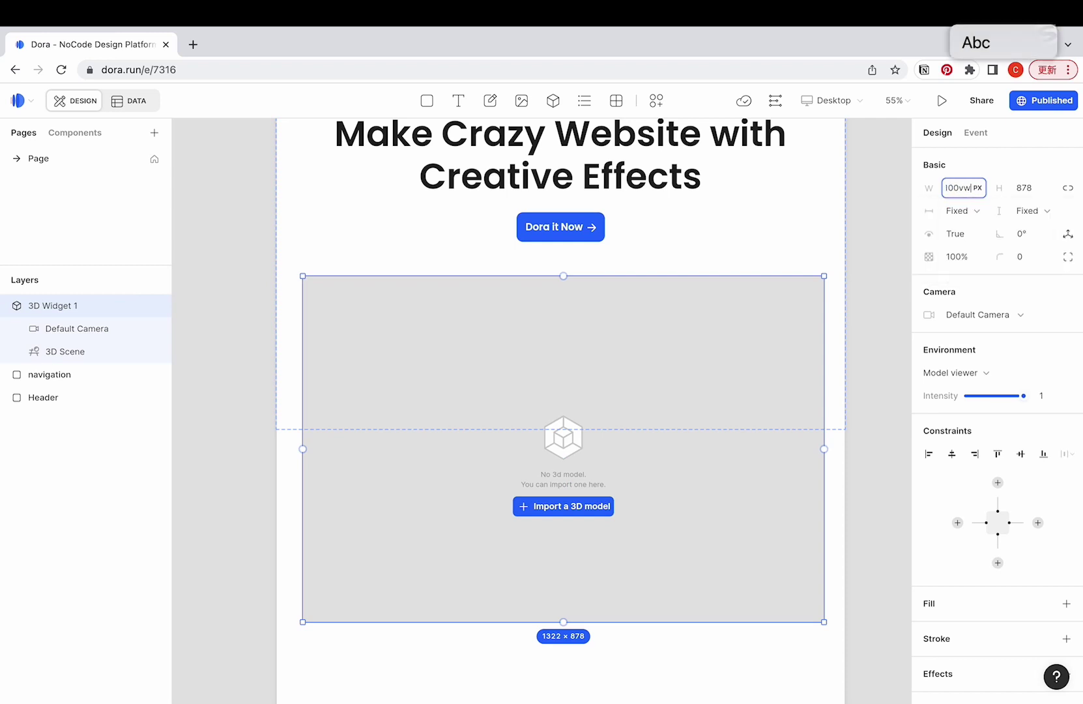
key(Return)
click(1019, 189)
text(10)
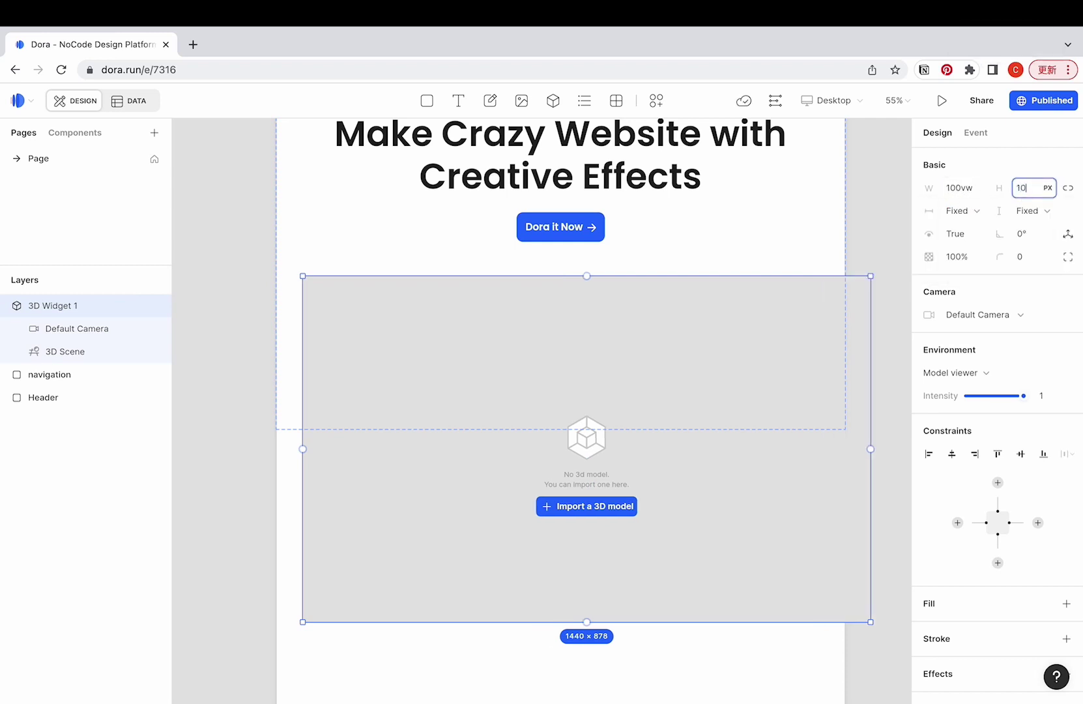
text(0vh)
key(Return)
key(shift)
click(840, 273)
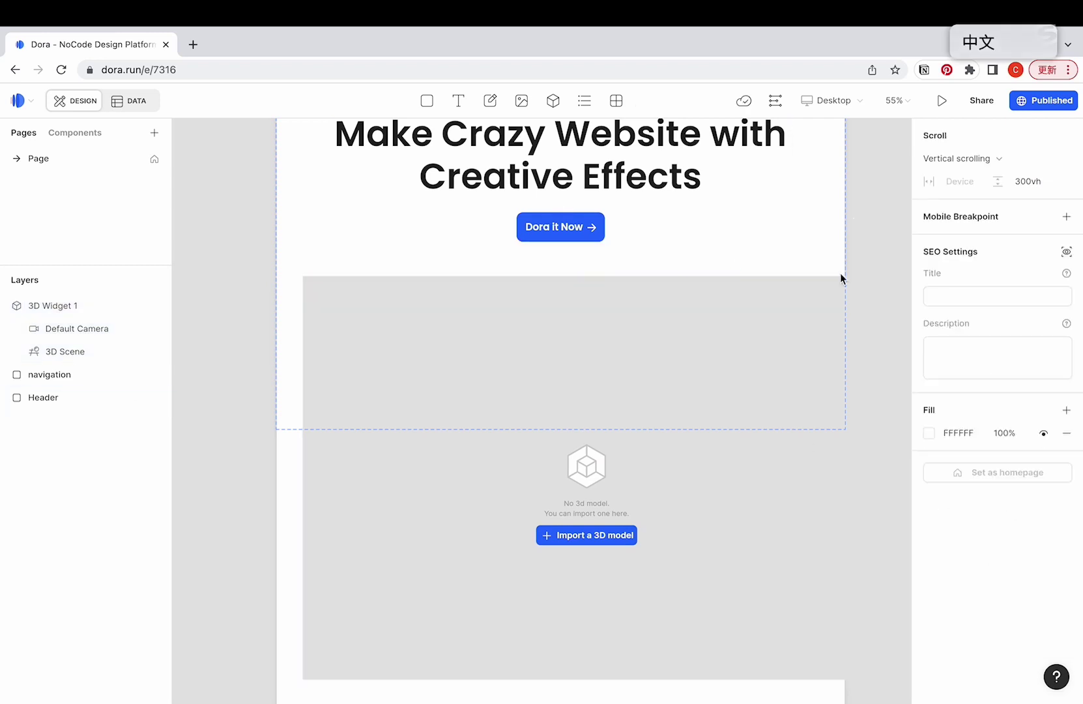
drag(775, 373, 748, 356)
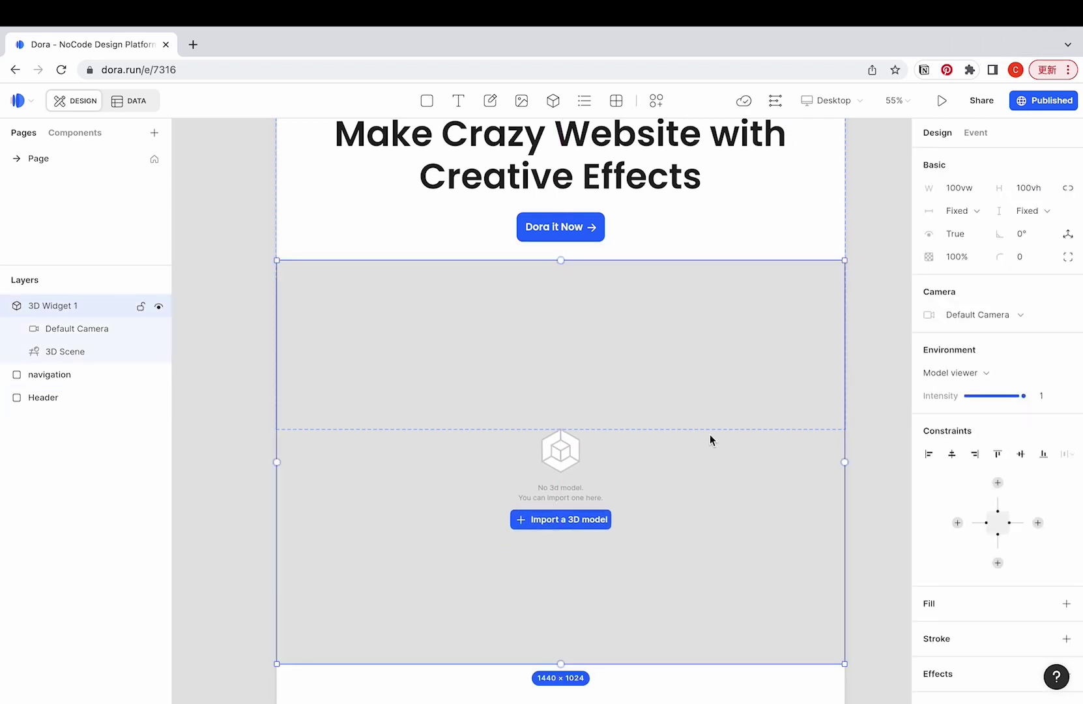
Import the 3d logo_8S.glb model into the 3D widget and show it in the scene layers
click(578, 520)
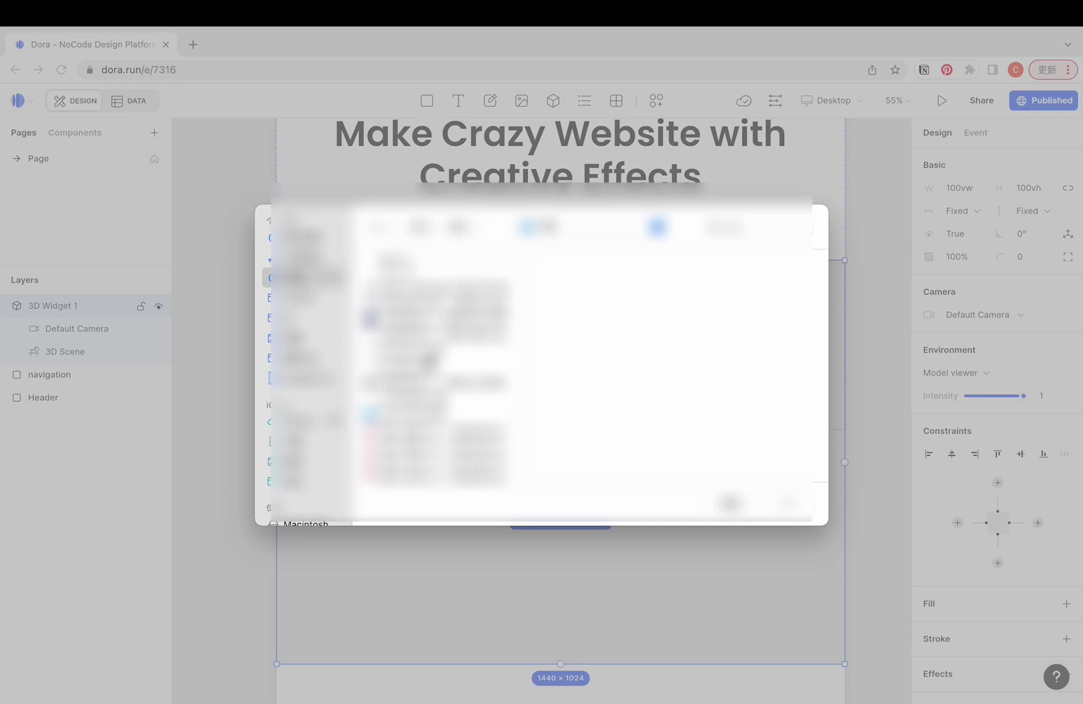
click(788, 503)
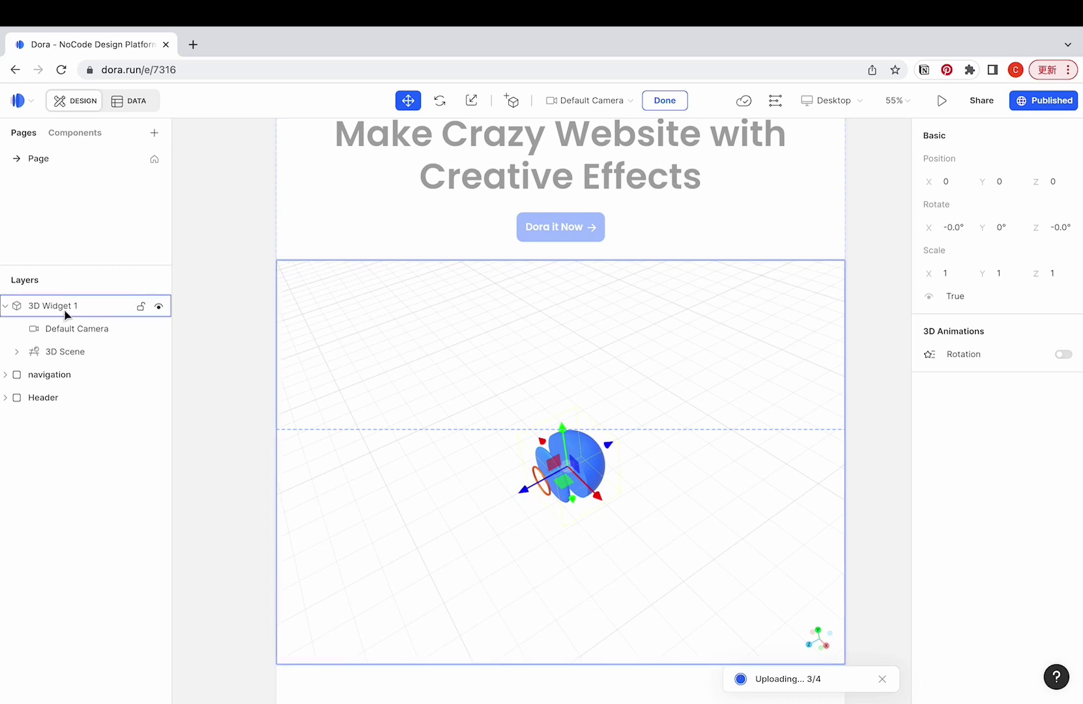
click(17, 351)
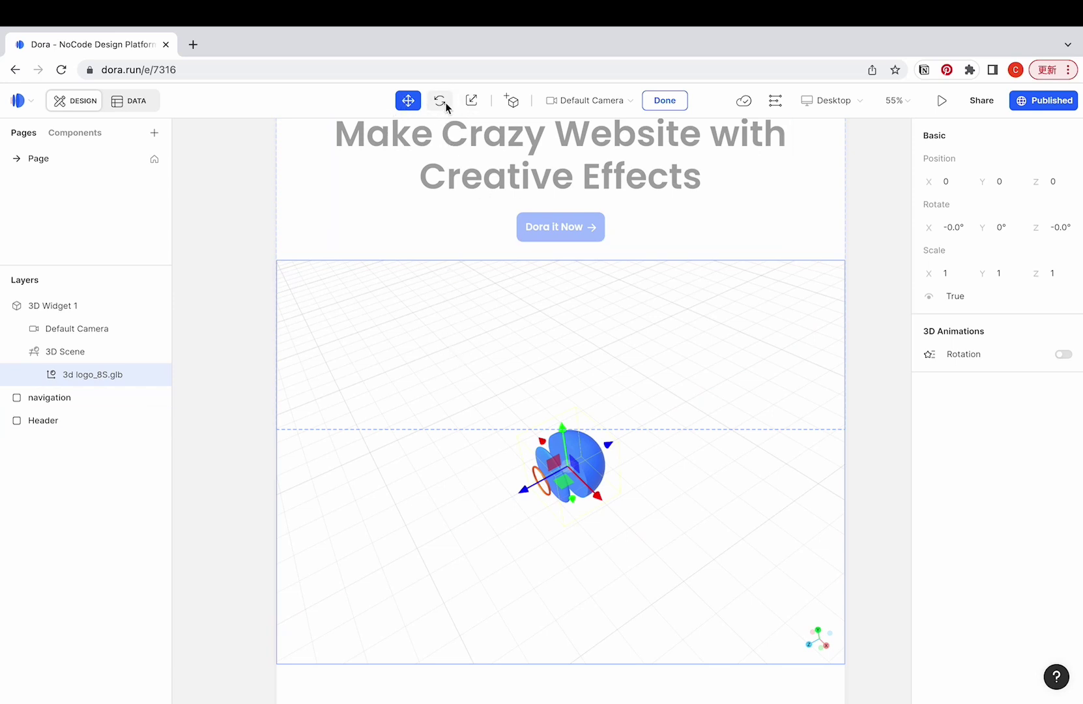
Scale the 3D logo to 4 on the X, Y and Z axes
click(948, 273)
text(4)
click(1004, 273)
text(4)
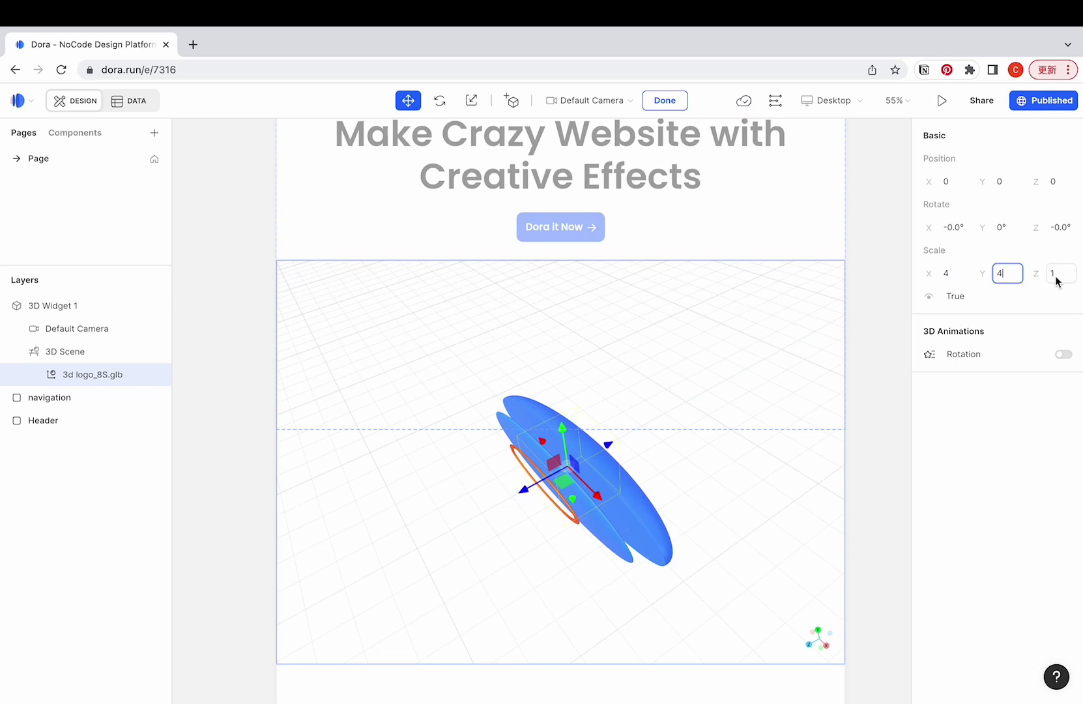
click(1054, 275)
text(4)
click(1044, 314)
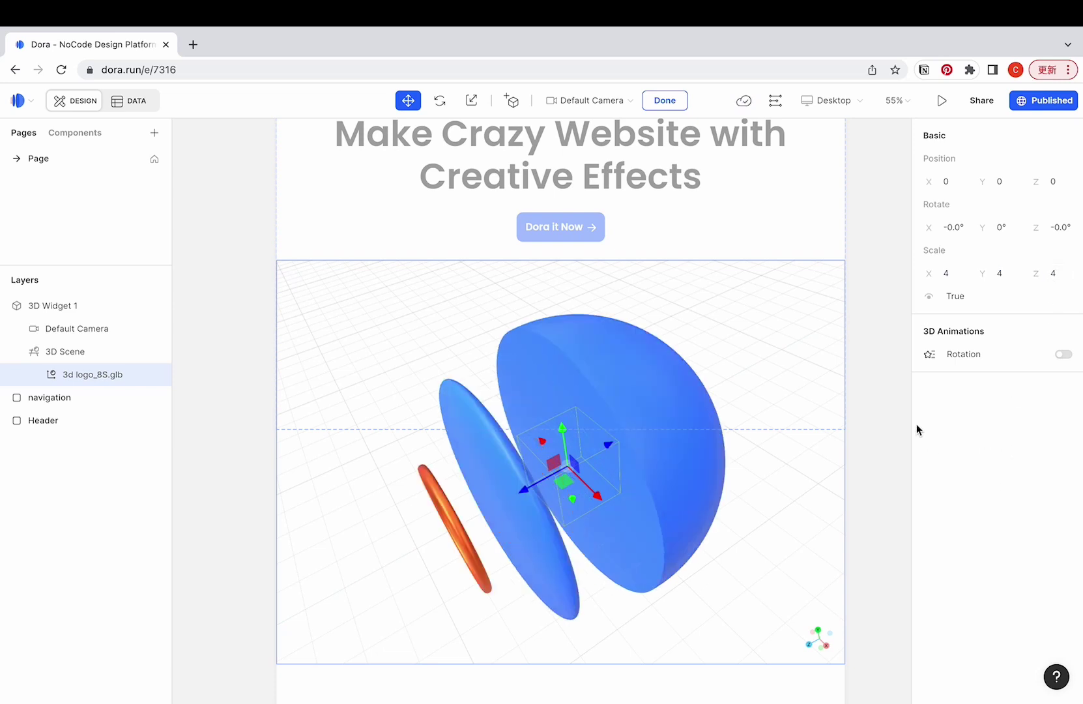
Rotate the logo side-on about its Y axis and return to page editing
click(447, 103)
mouse_move(609, 489)
mouse_down()
mouse_move(597, 495)
mouse_move(606, 494)
mouse_up()
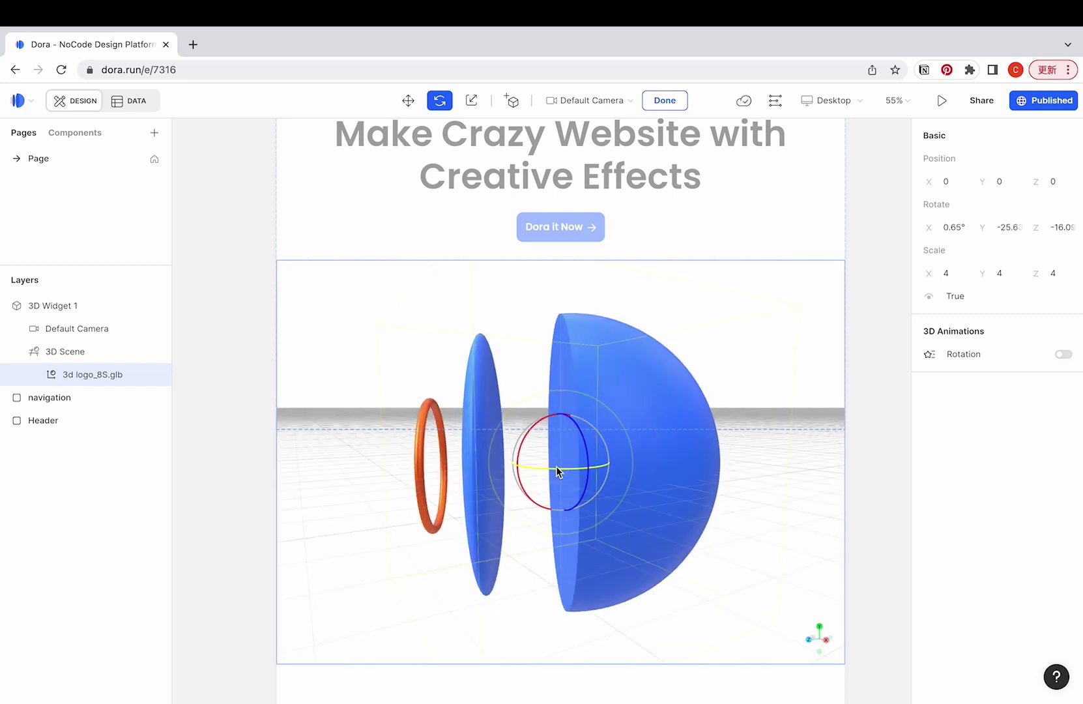
click(878, 442)
Select 3D Widget 1 and open the Drivers scroll timeline
scroll(878, 438, up, 3)
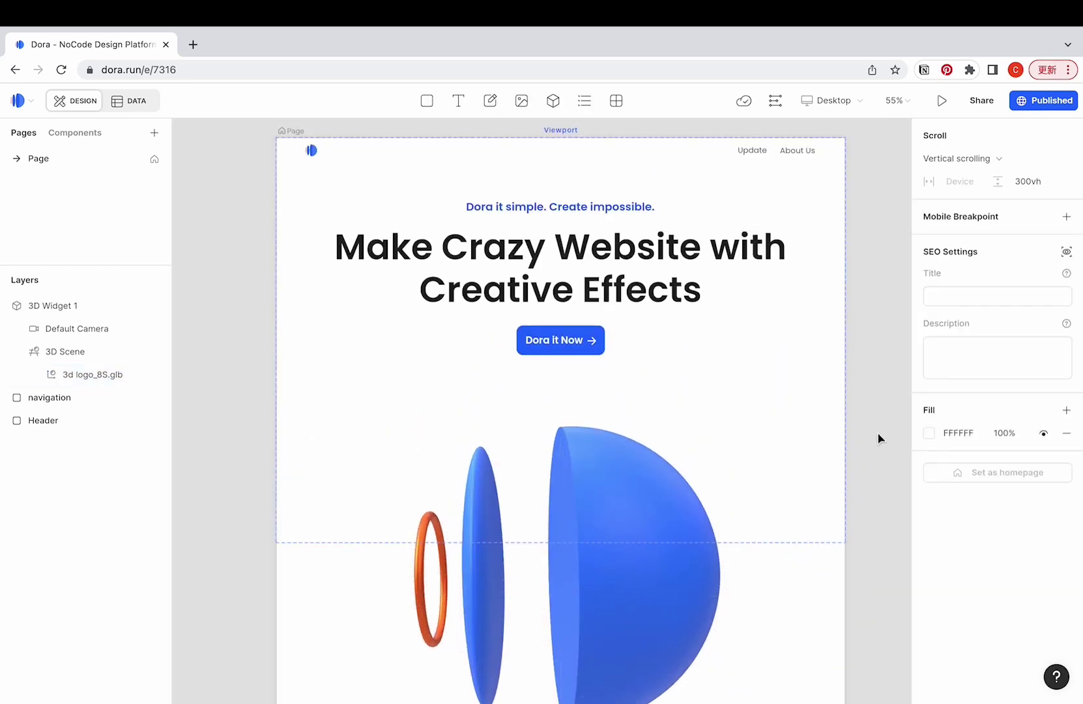
click(592, 380)
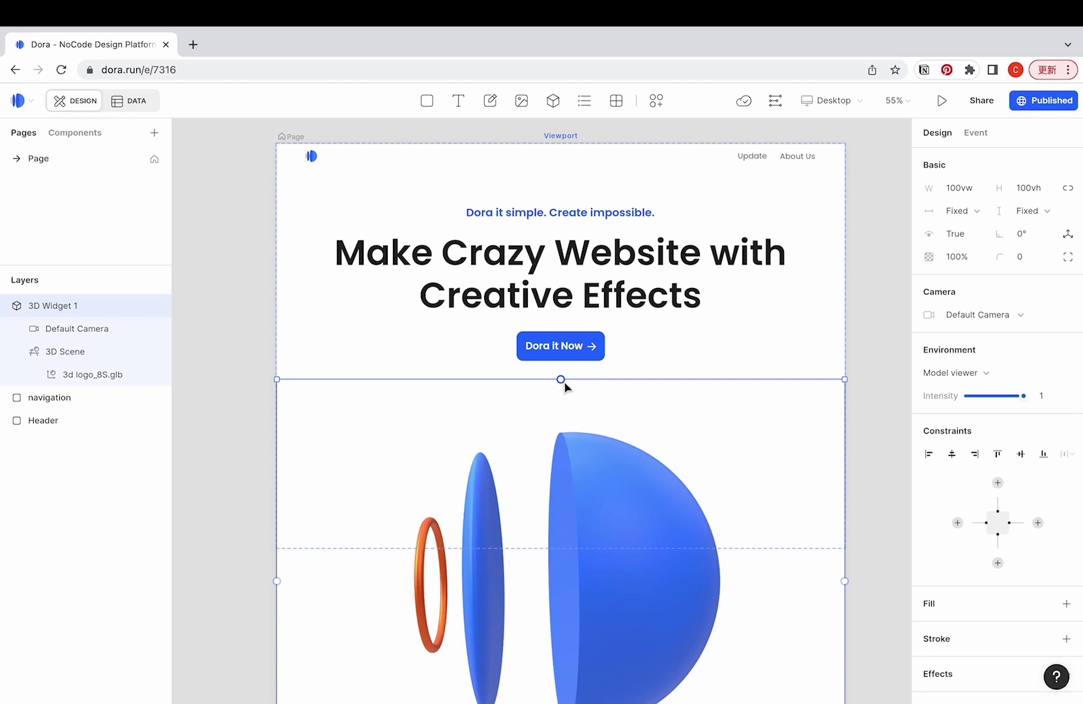
key(d)
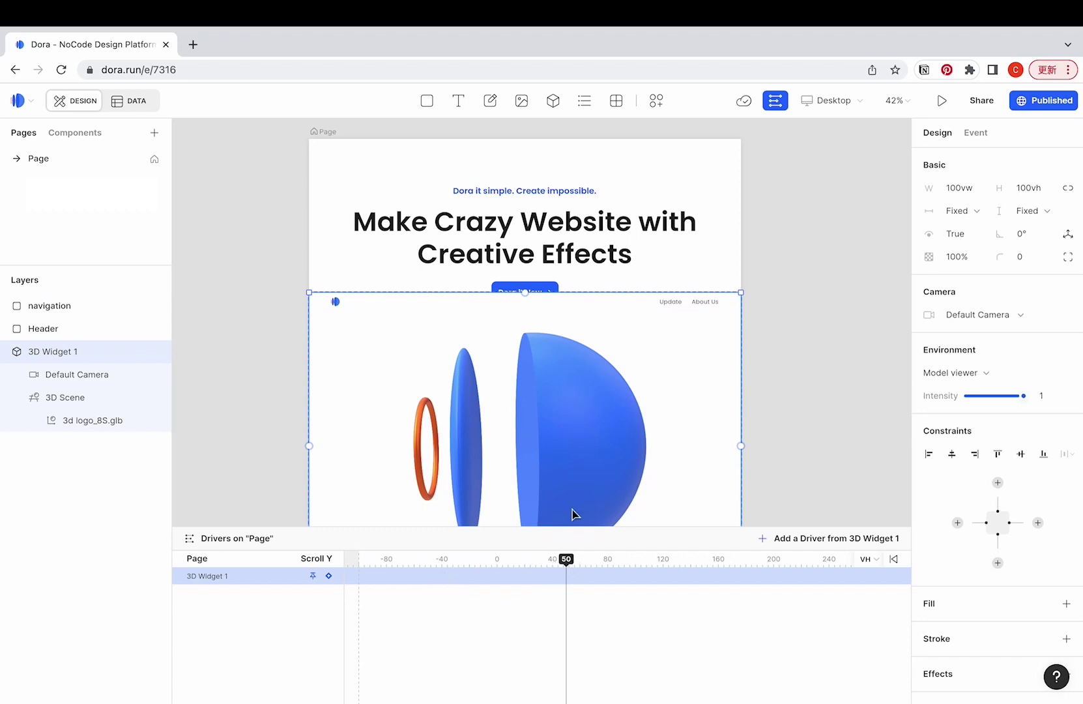
drag(528, 298, 527, 295)
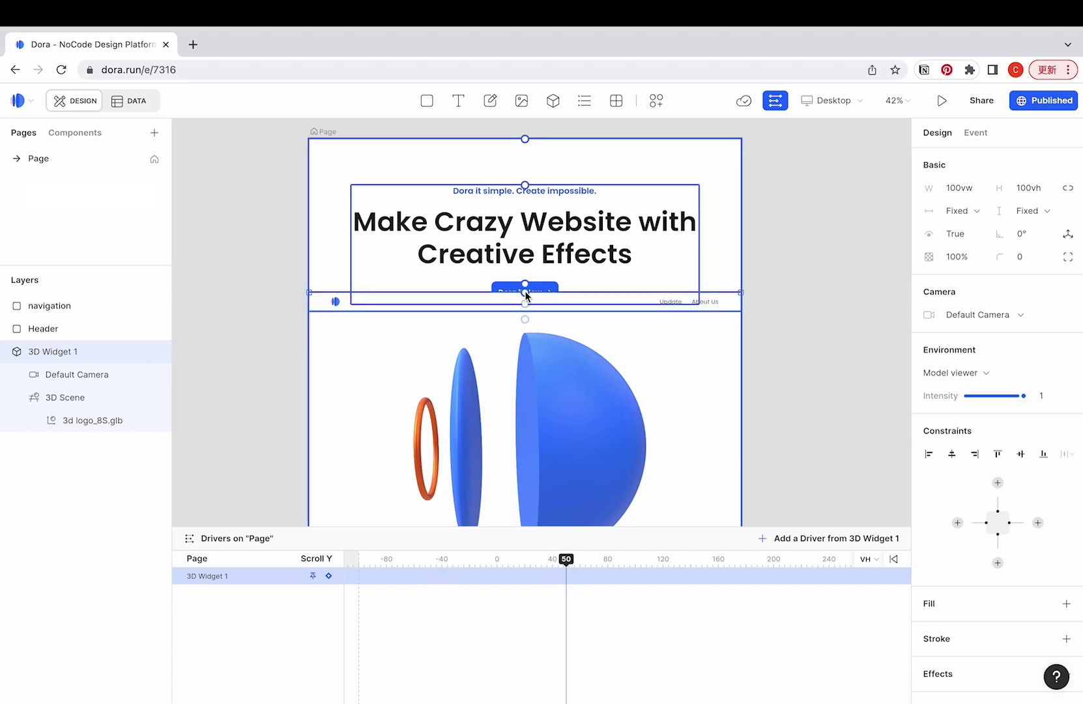
scroll(526, 297, up, 10)
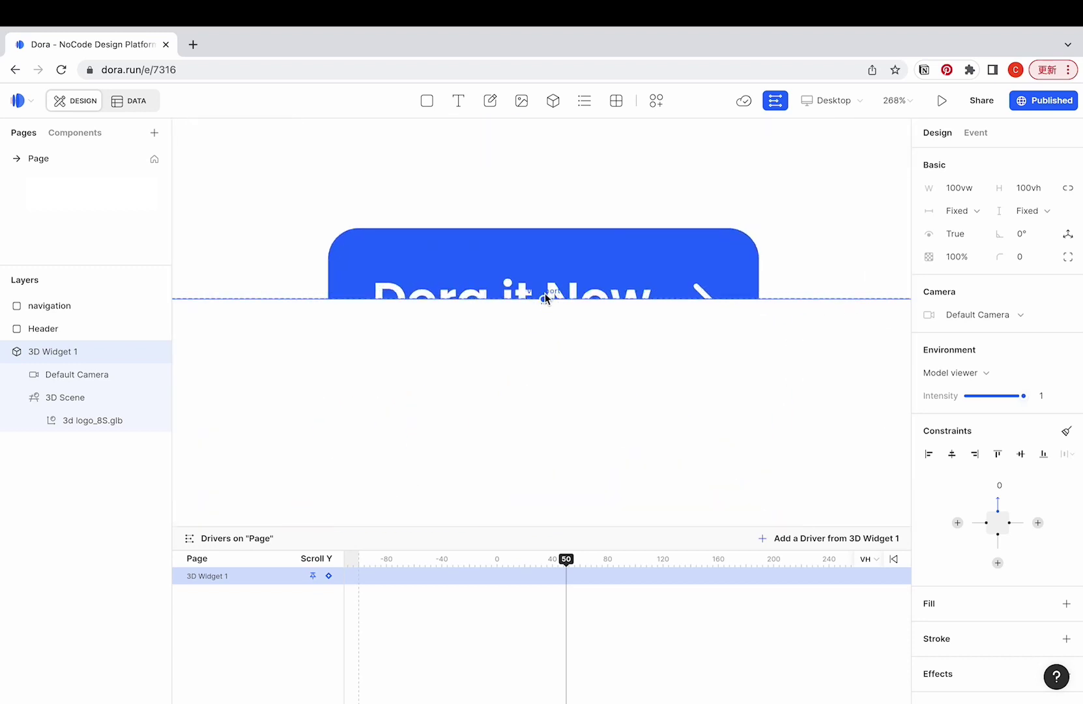
scroll(543, 301, down, 10)
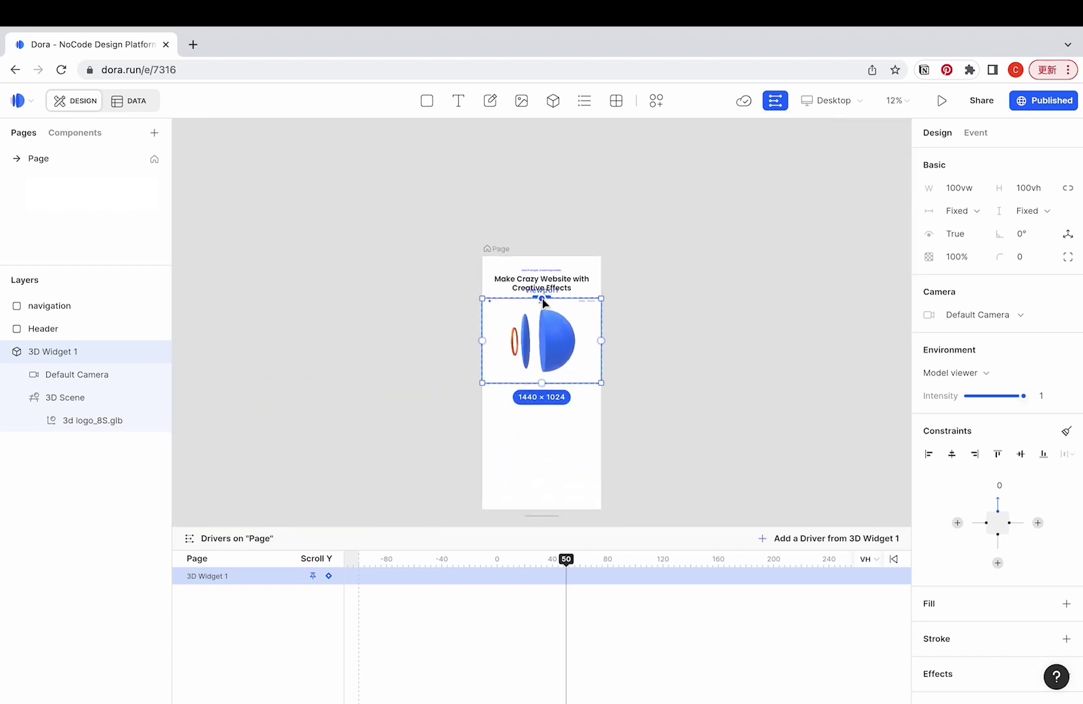
scroll(543, 301, up, 5)
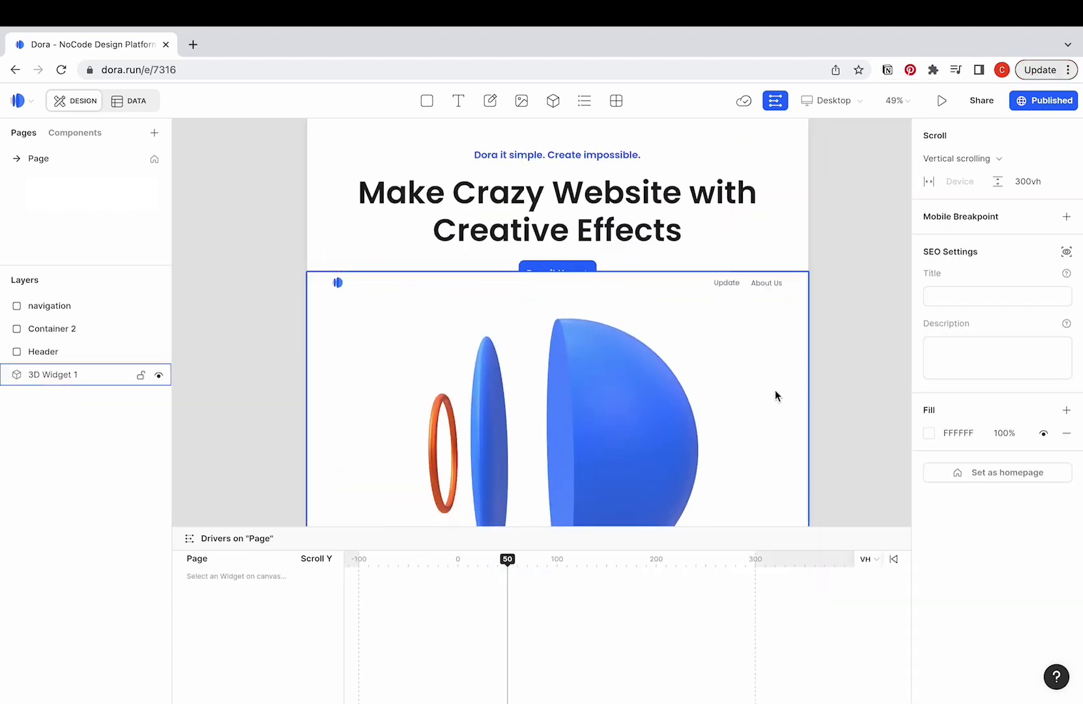
Anchor 3D Widget 1's top constraint to the viewport top
click(686, 361)
scroll(559, 277, up, 5)
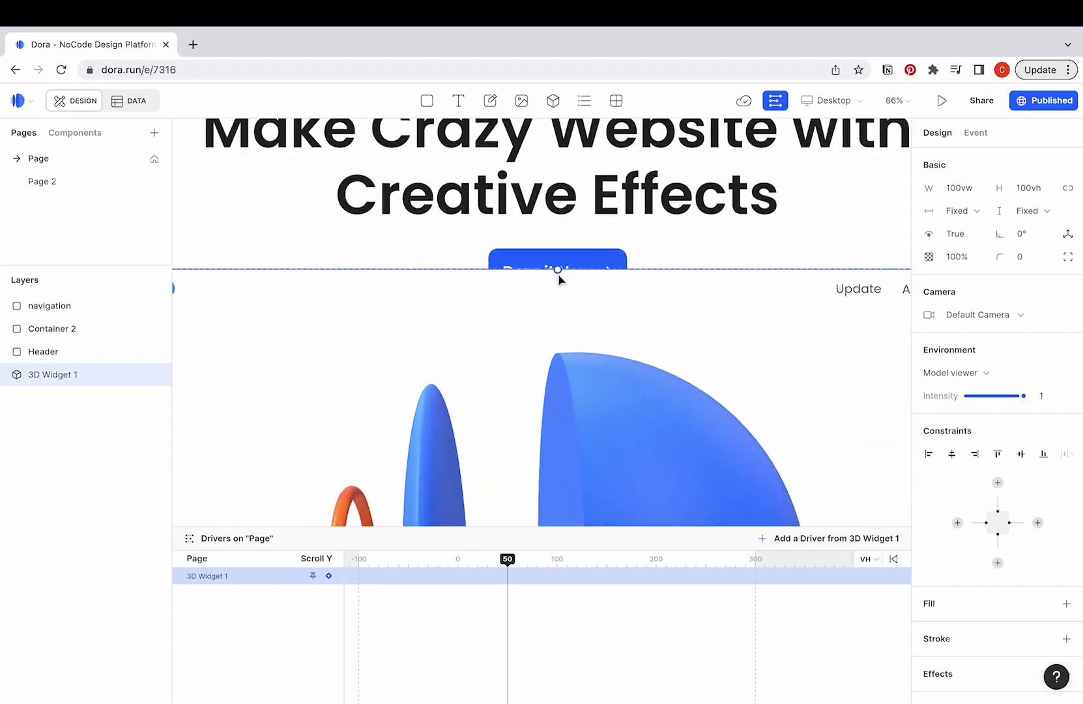
click(558, 268)
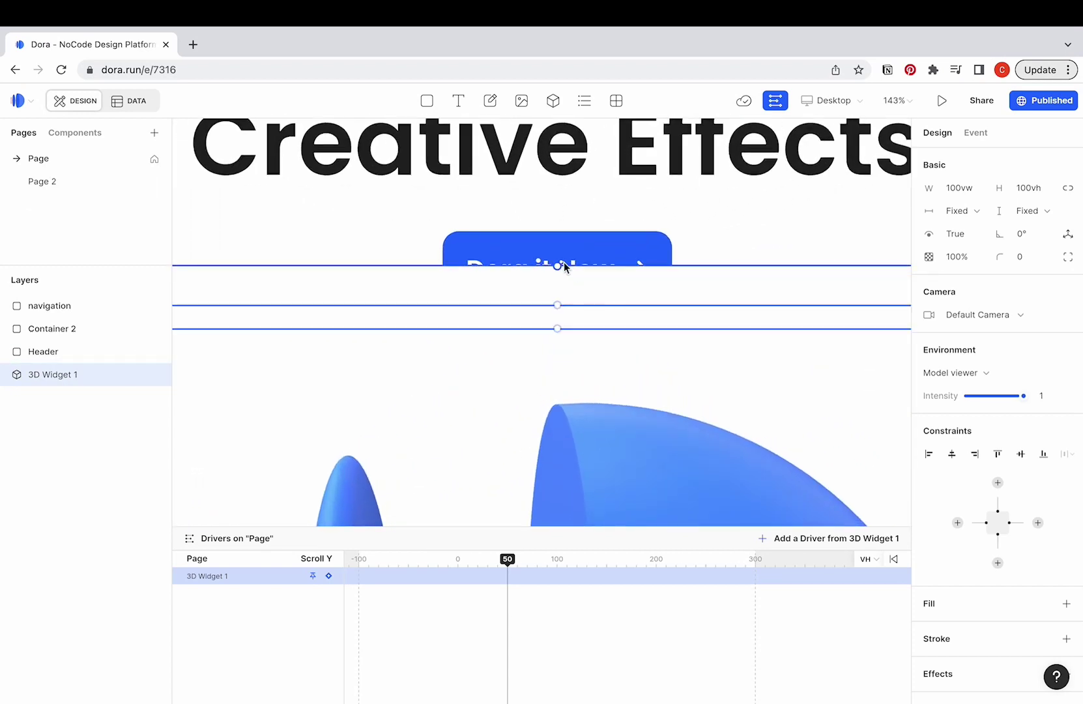
click(558, 267)
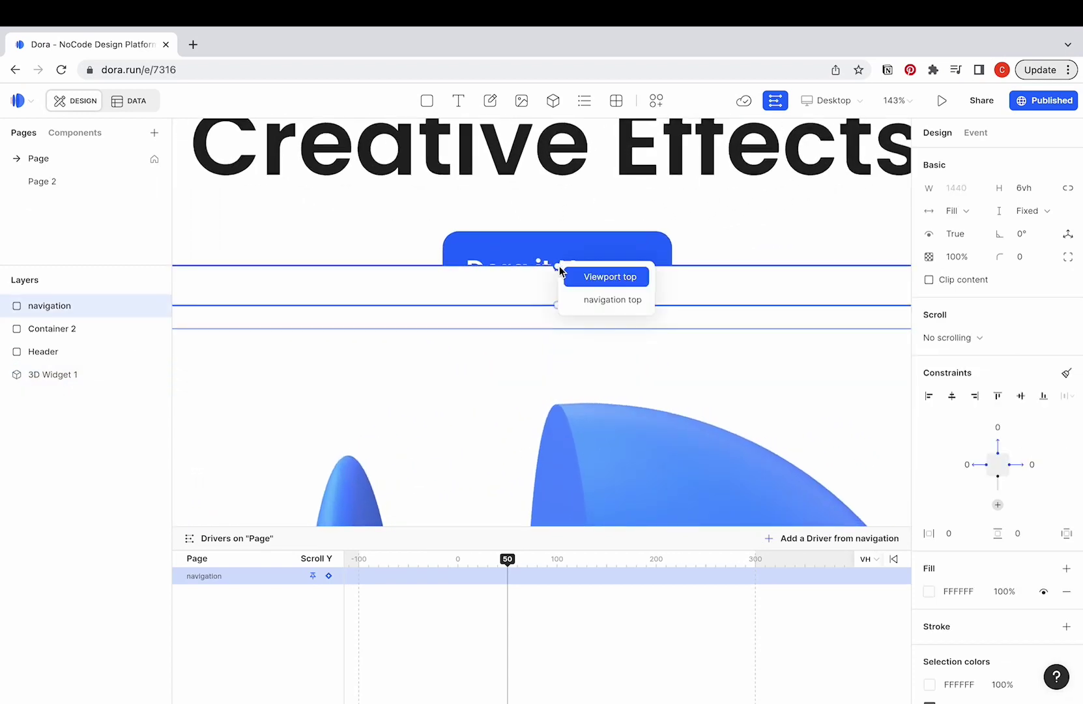
click(604, 277)
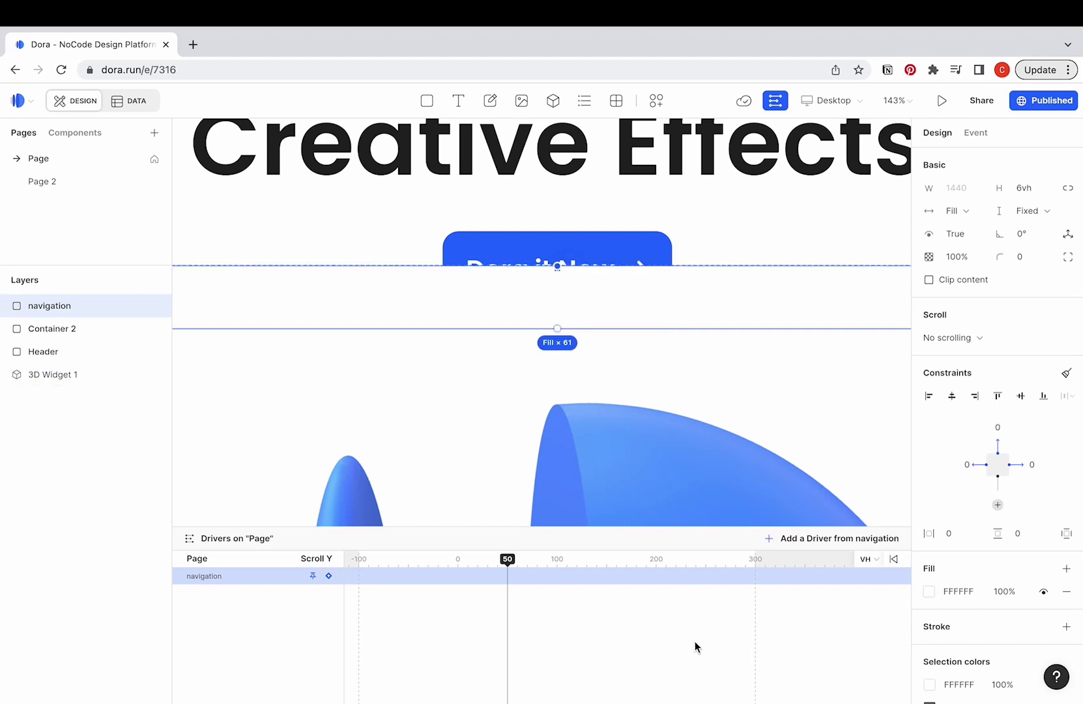
Add scroll driver keyframes at 0 and 50, then select the glb layer
click(329, 578)
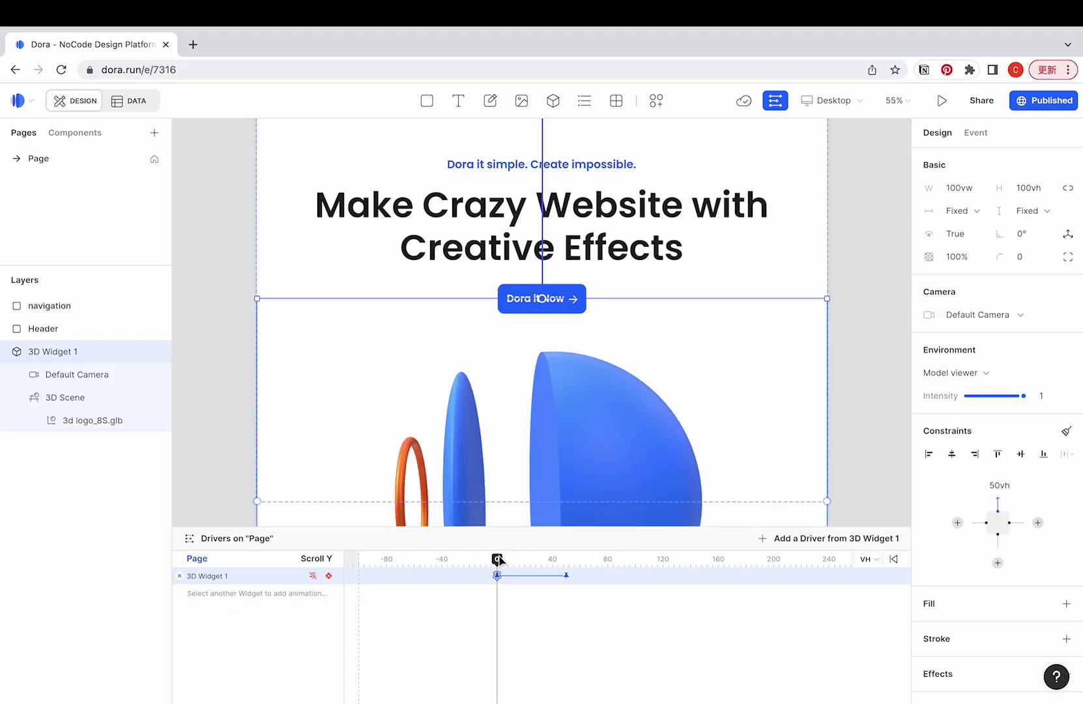
mouse_move(500, 560)
mouse_down()
mouse_move(642, 574)
mouse_move(496, 573)
mouse_up()
click(611, 598)
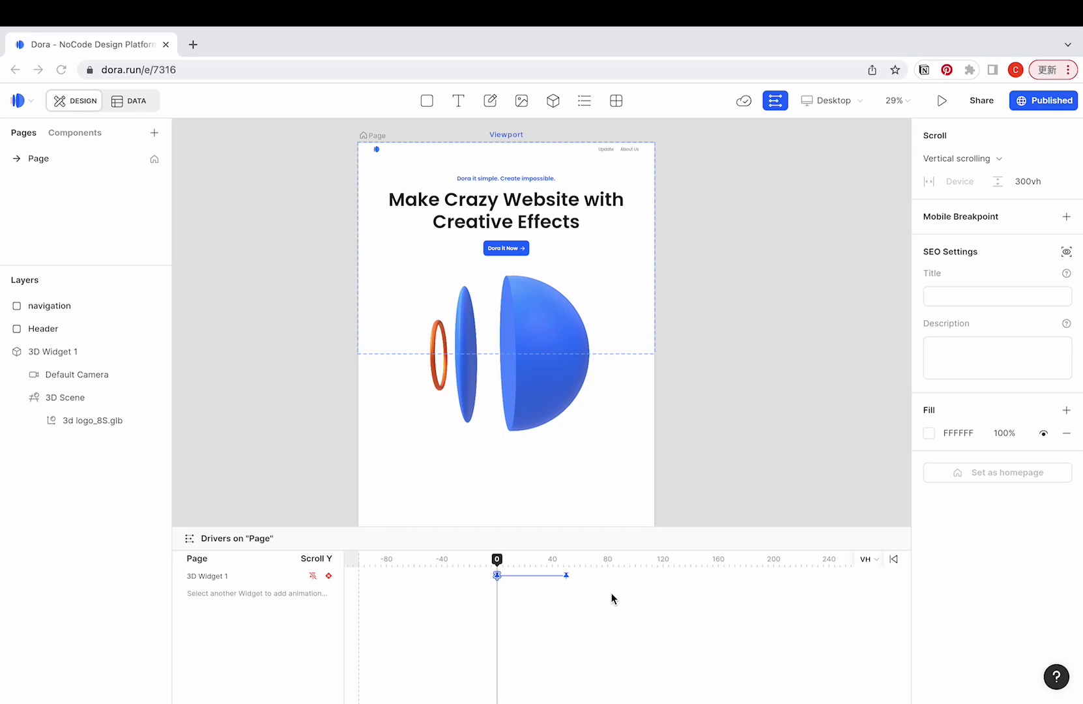
click(317, 412)
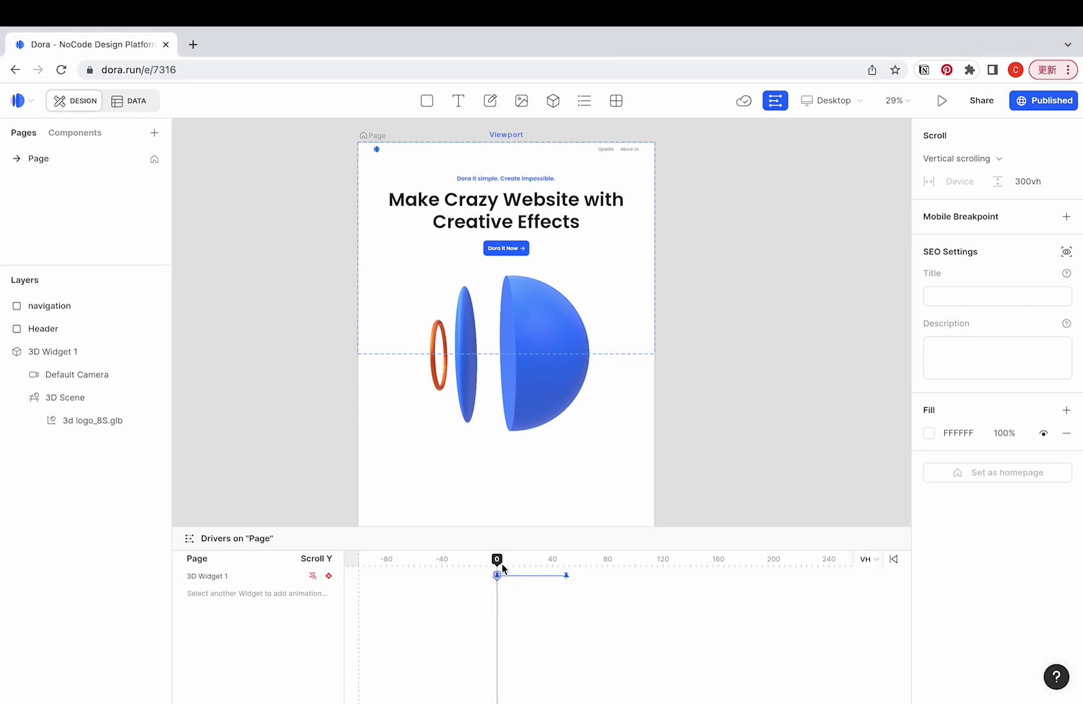
Key the 3d logo_8S.glb at scroll 20 and rotate it at scroll 125
click(88, 419)
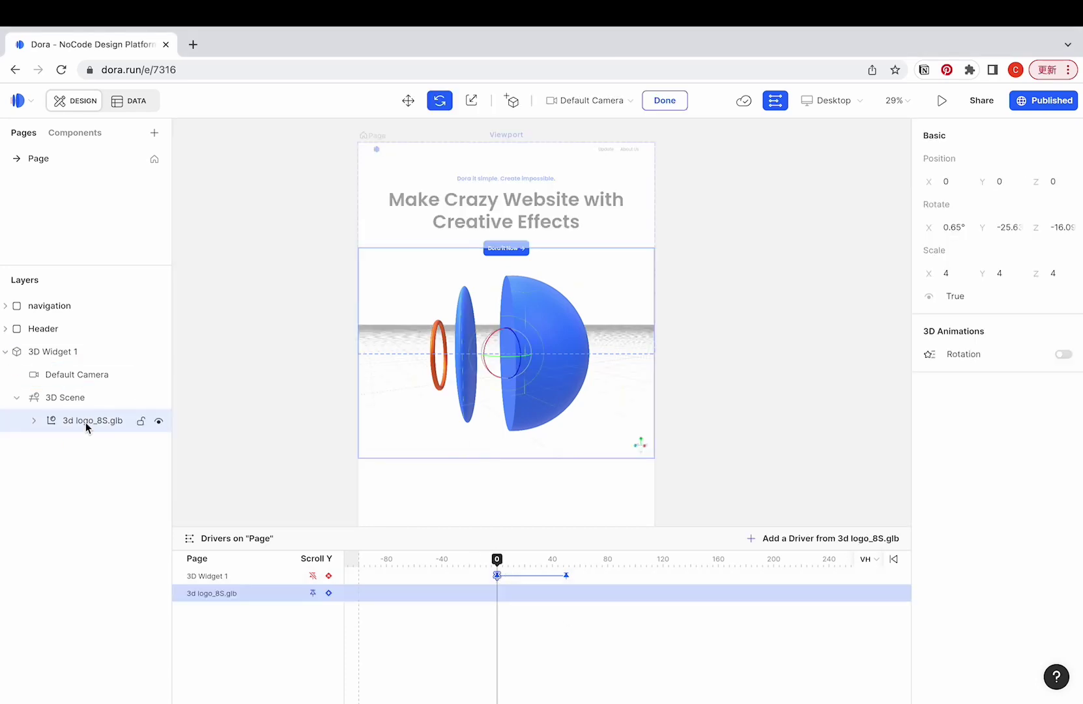
drag(499, 564, 526, 568)
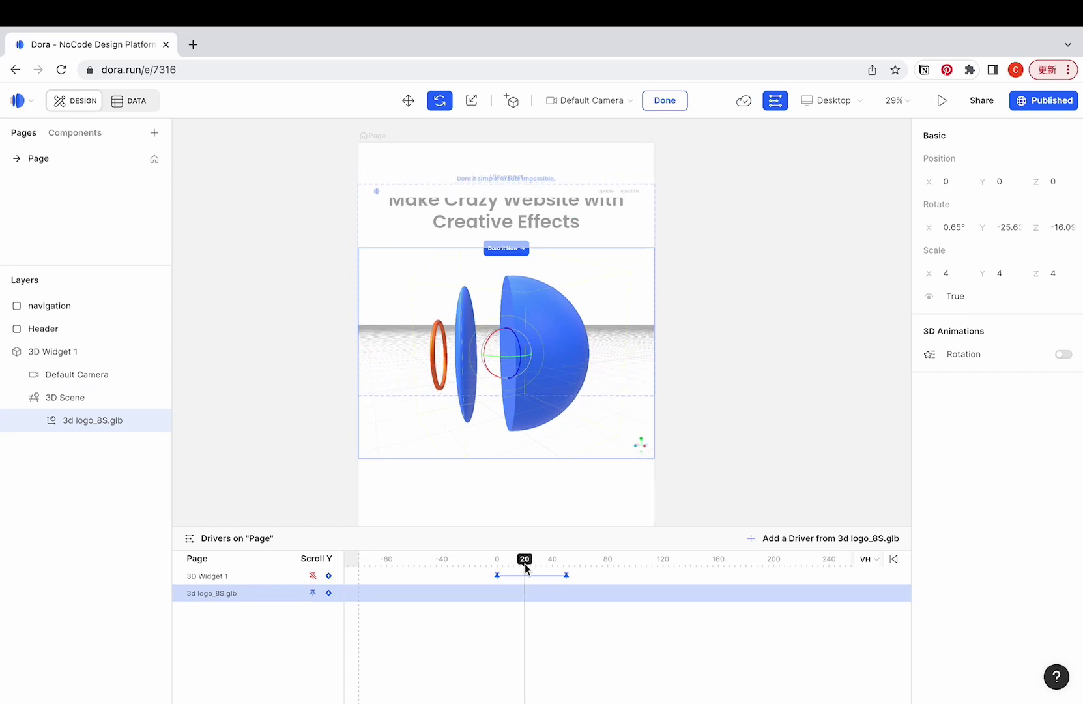
click(329, 593)
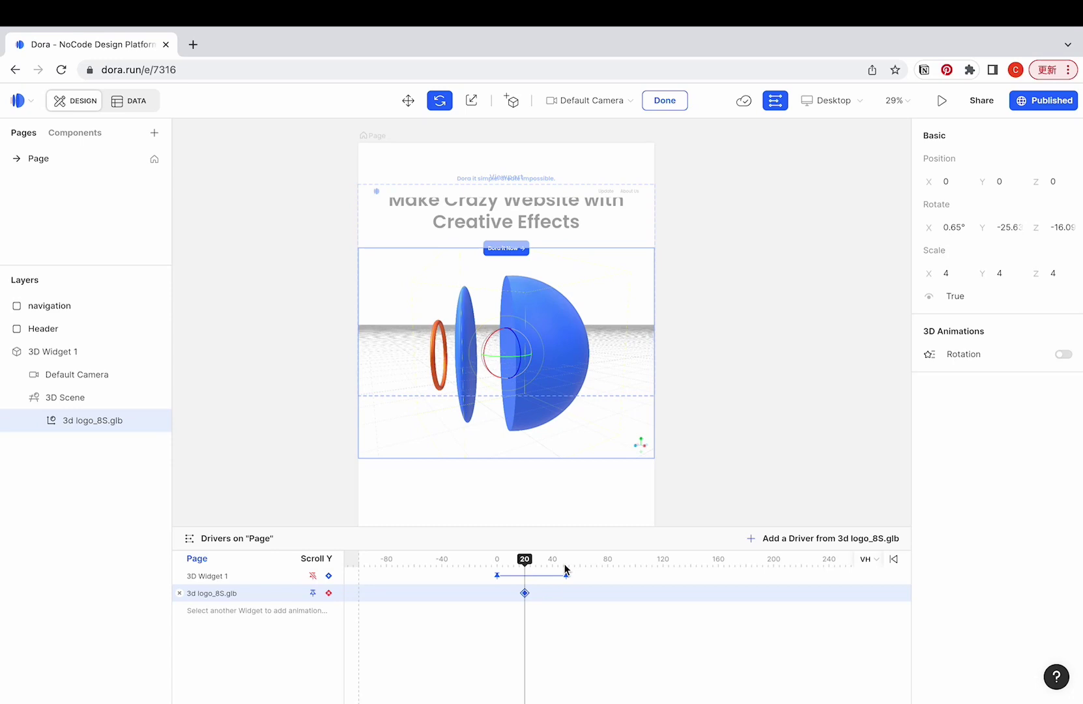
drag(526, 562, 671, 570)
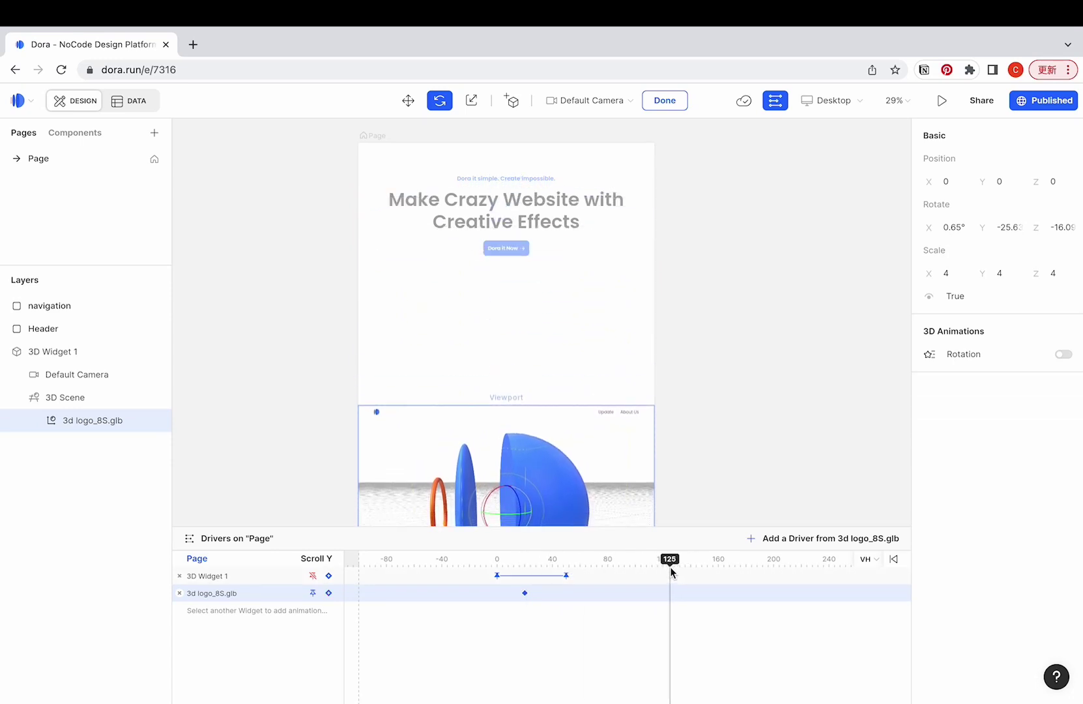
scroll(722, 436, down, 1)
scroll(723, 431, down, 3)
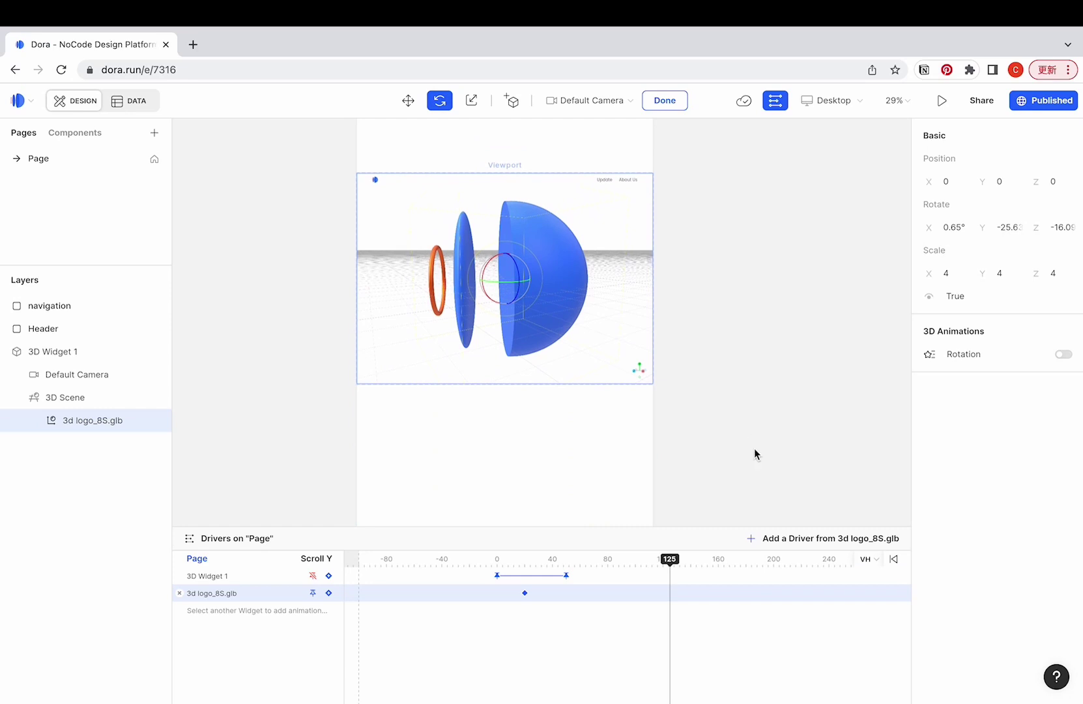
mouse_move(488, 266)
mouse_down()
mouse_move(568, 248)
mouse_move(587, 273)
mouse_move(566, 232)
mouse_move(503, 287)
mouse_move(483, 283)
mouse_up()
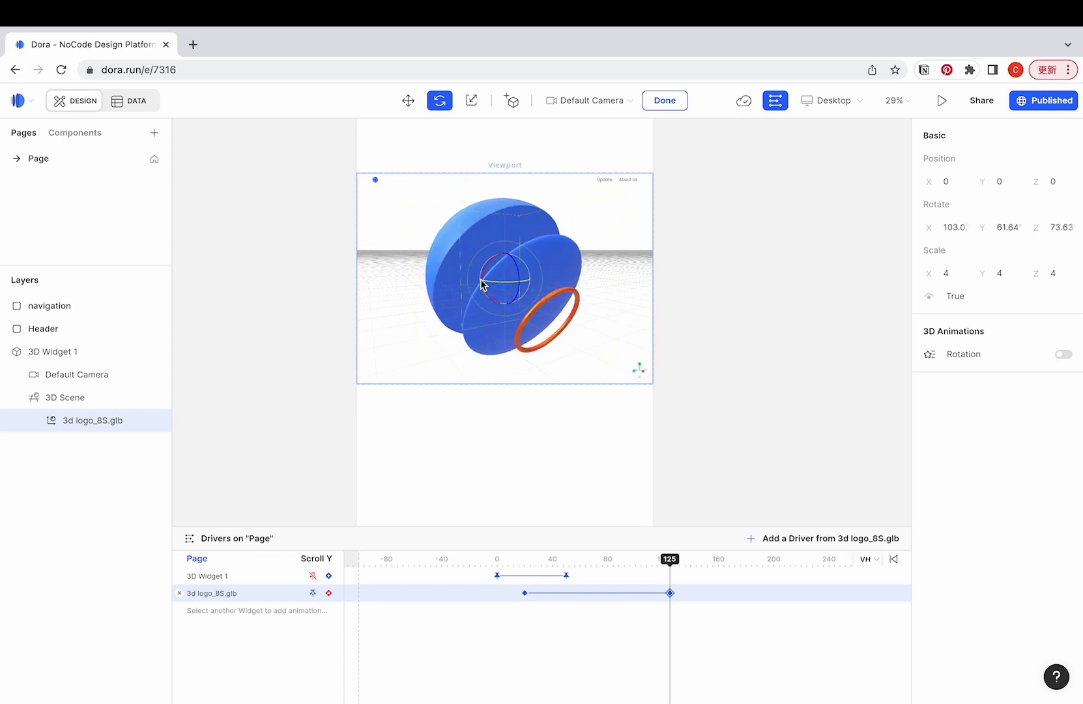
click(841, 481)
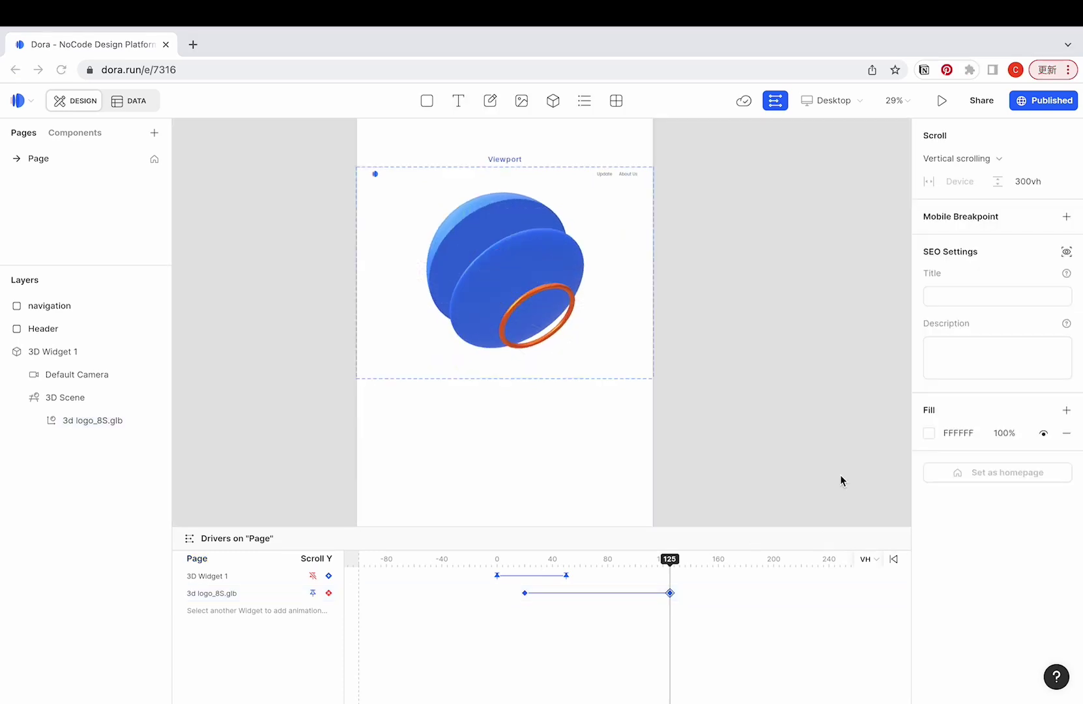
Set the logo's X, Y and Z scale to 3 at scroll 125
click(232, 600)
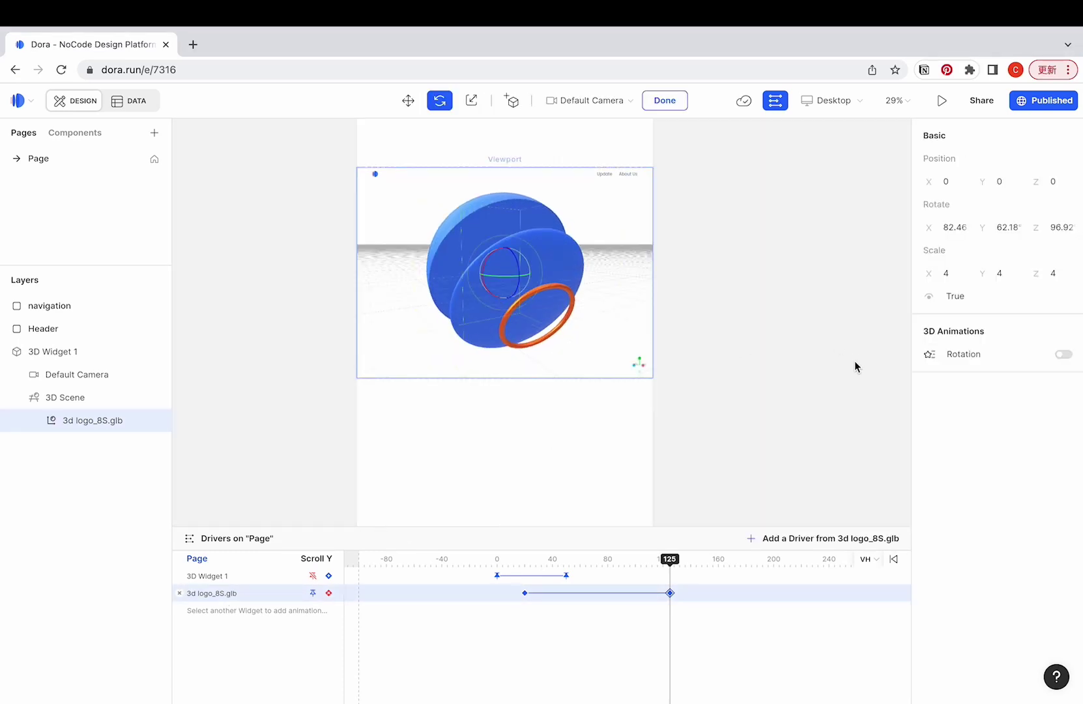
click(957, 273)
text(3)
click(1009, 274)
text(3)
click(1055, 274)
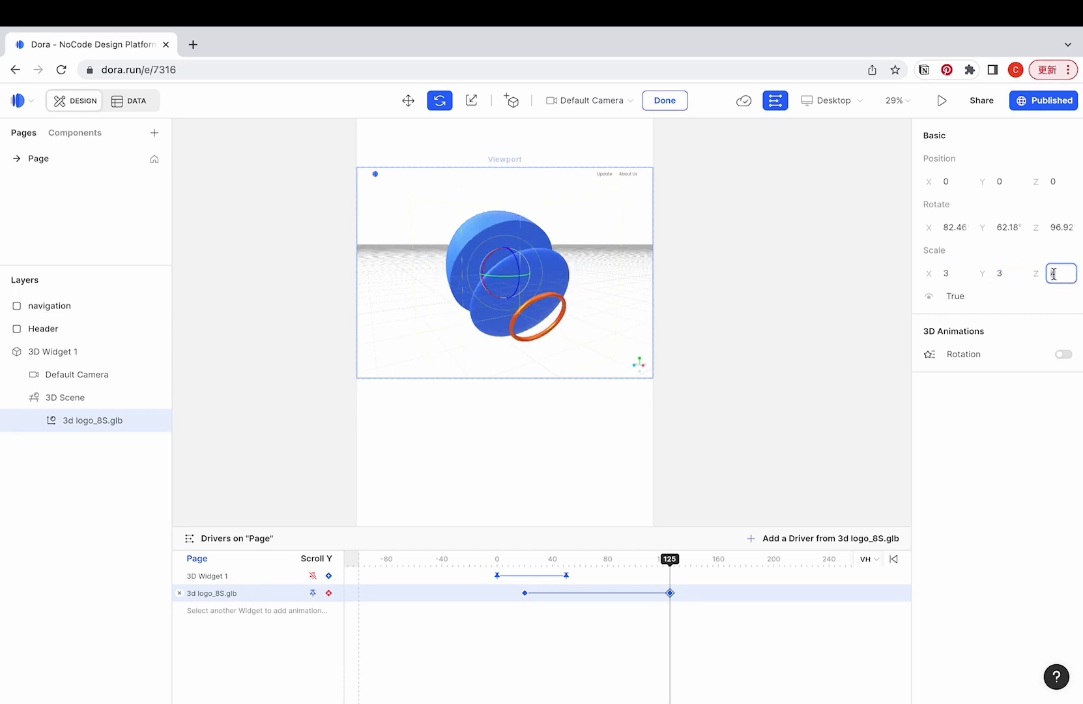
text(3)
key(Return)
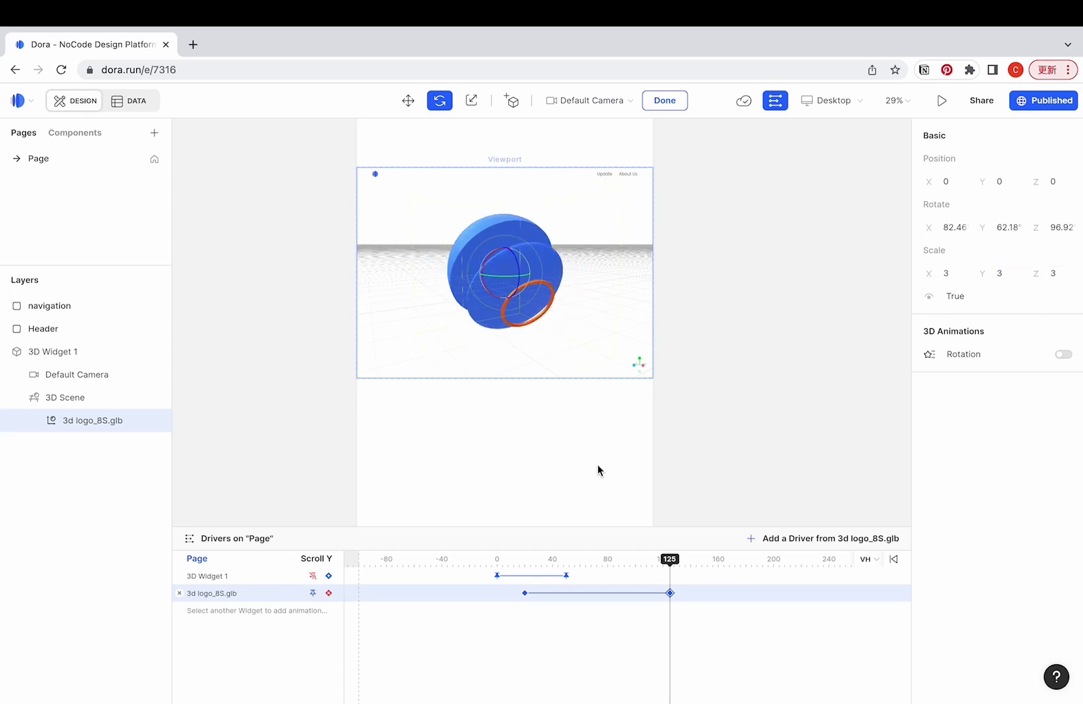
At scroll 200, scale the logo to 2 and turn it face-on
click(773, 565)
key(Delete)
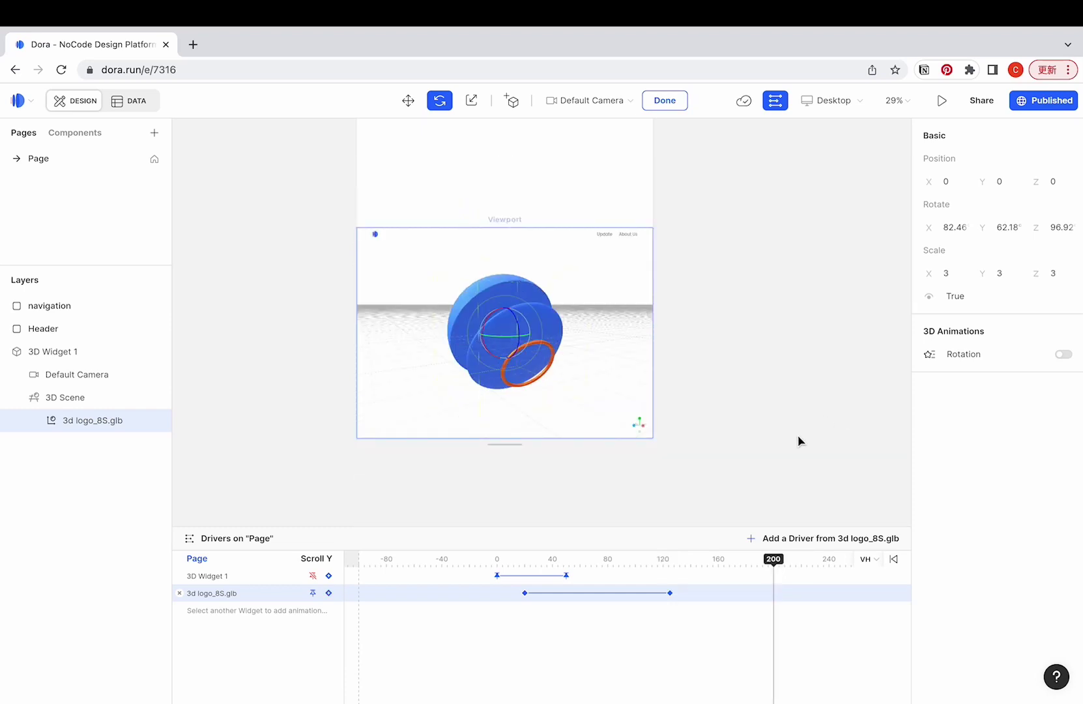
click(962, 281)
text(2)
key(Tab)
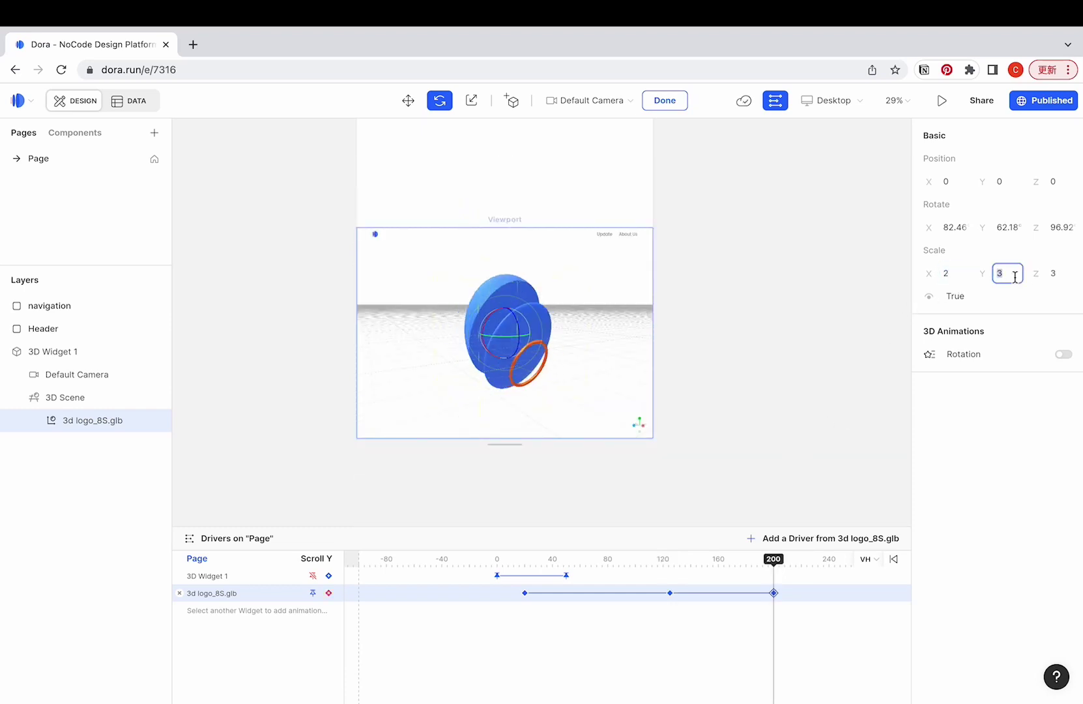
text(2)
key(Tab)
text(2)
key(Return)
drag(507, 340, 521, 324)
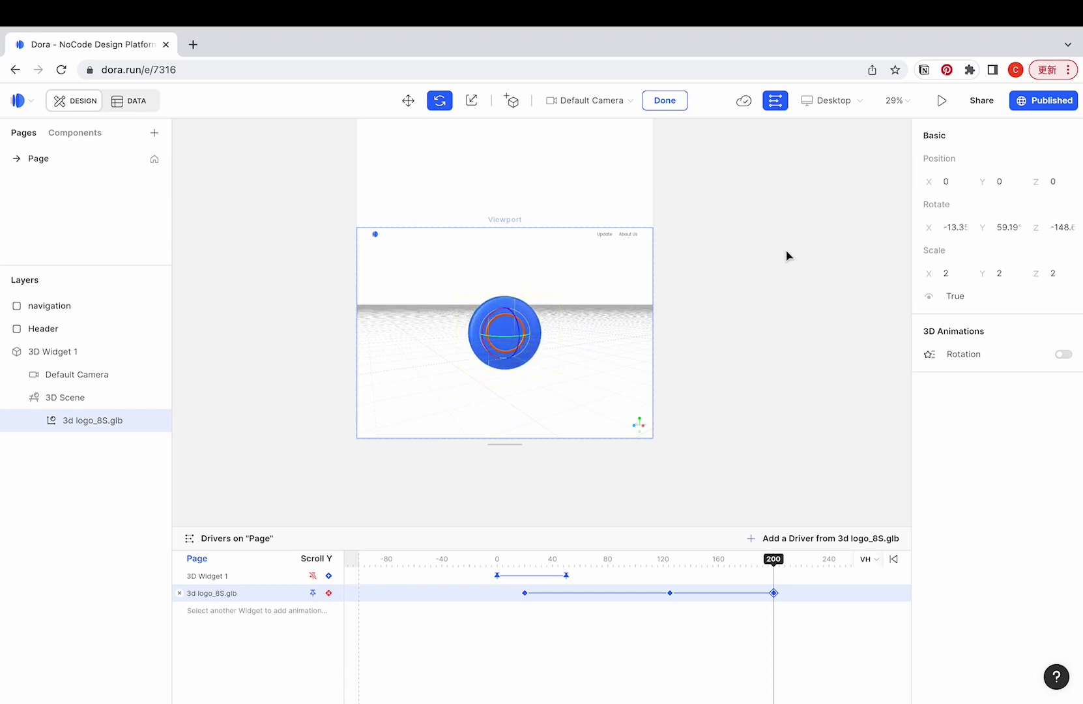
Raise the logo's vertical position, exit 3D edit mode, and preview scroll 125
click(1014, 188)
key(Return)
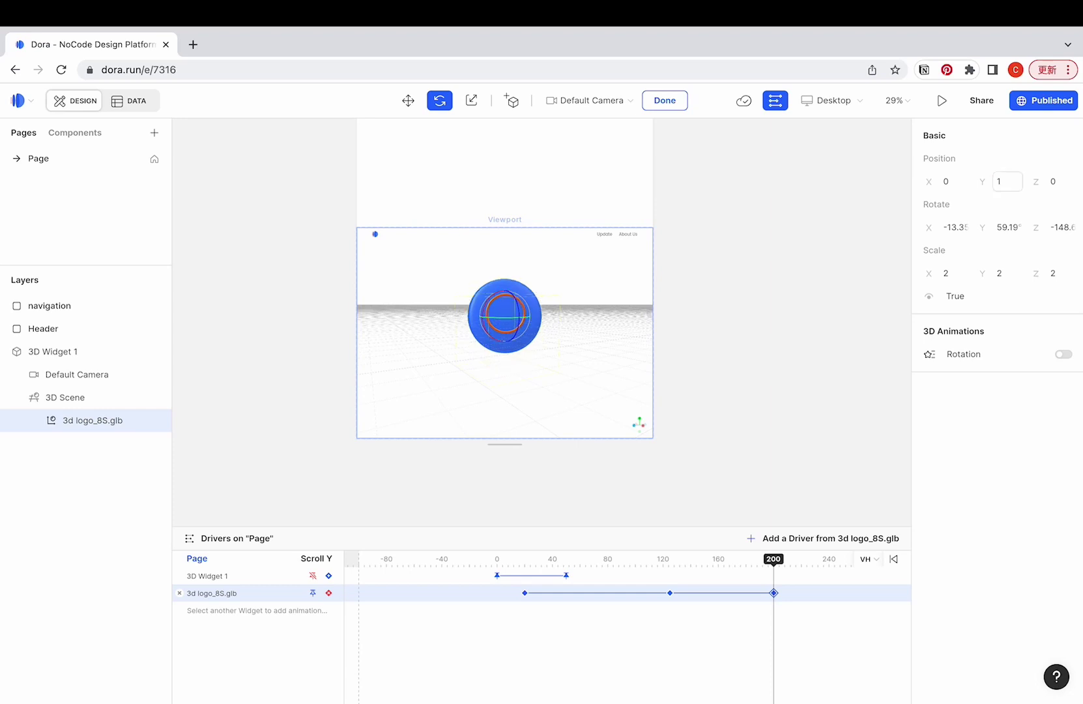
key(Escape)
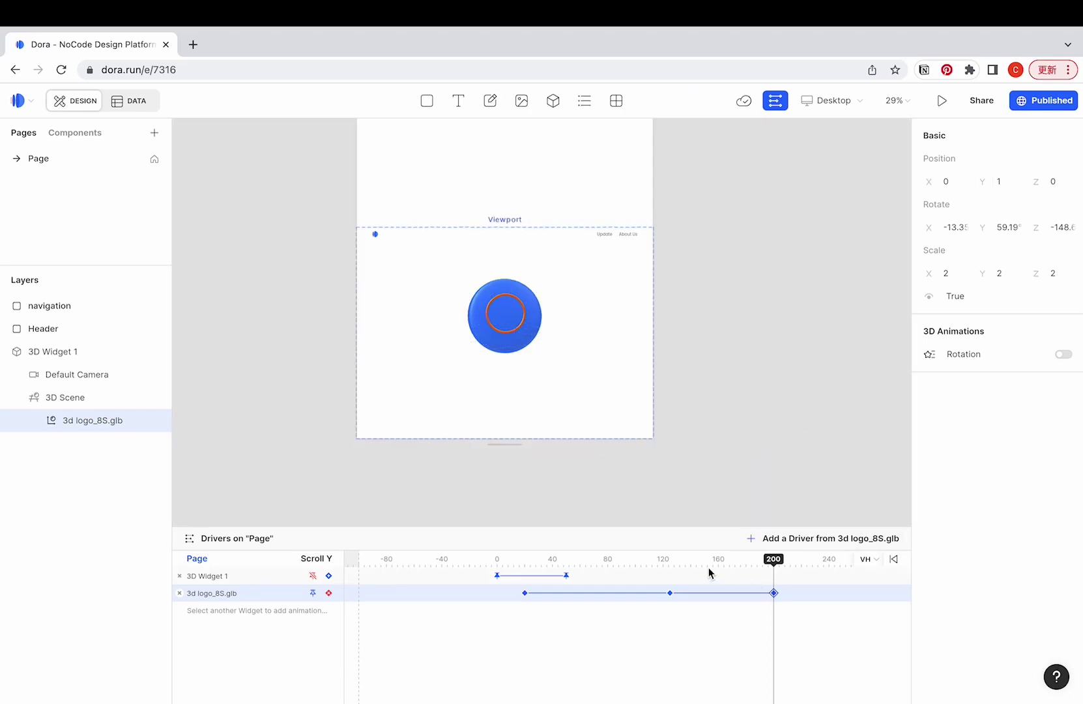
click(672, 561)
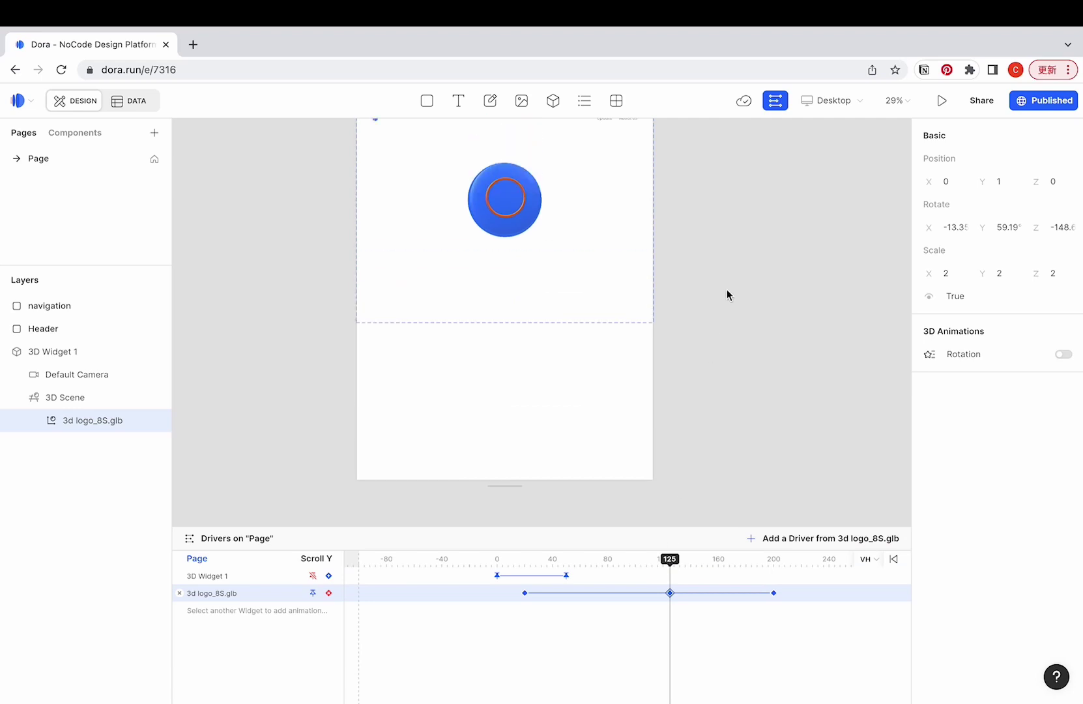
Key 3D Widget 1 at scroll 125 and set its top offset to -35vh at 200
click(228, 576)
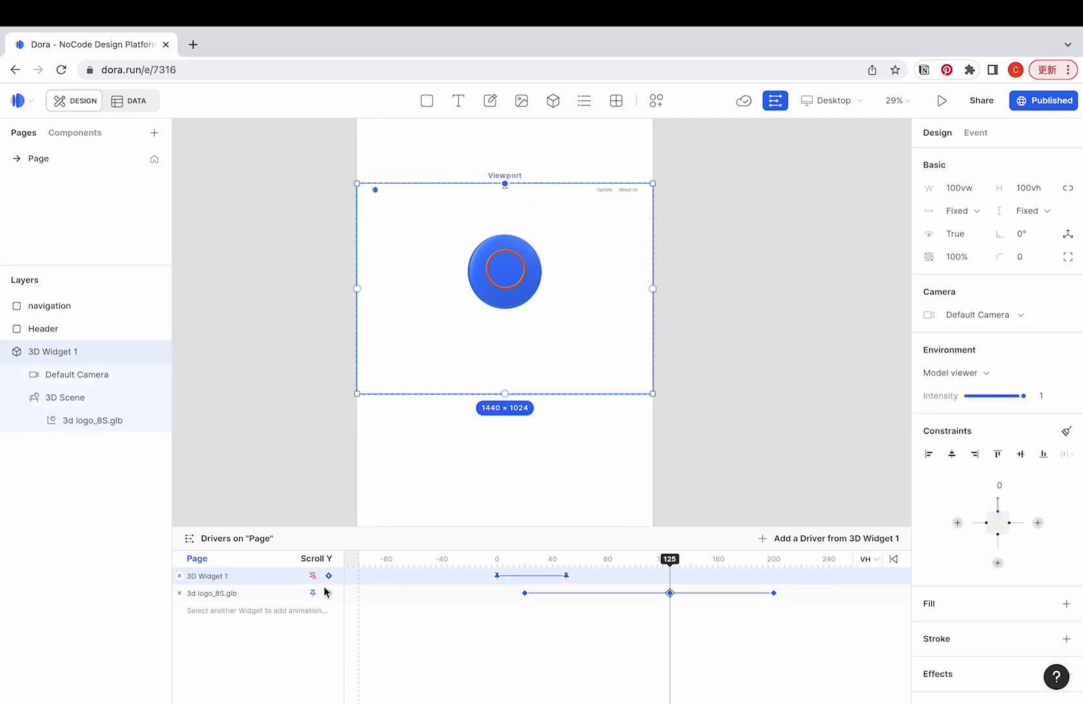
click(329, 576)
click(329, 576)
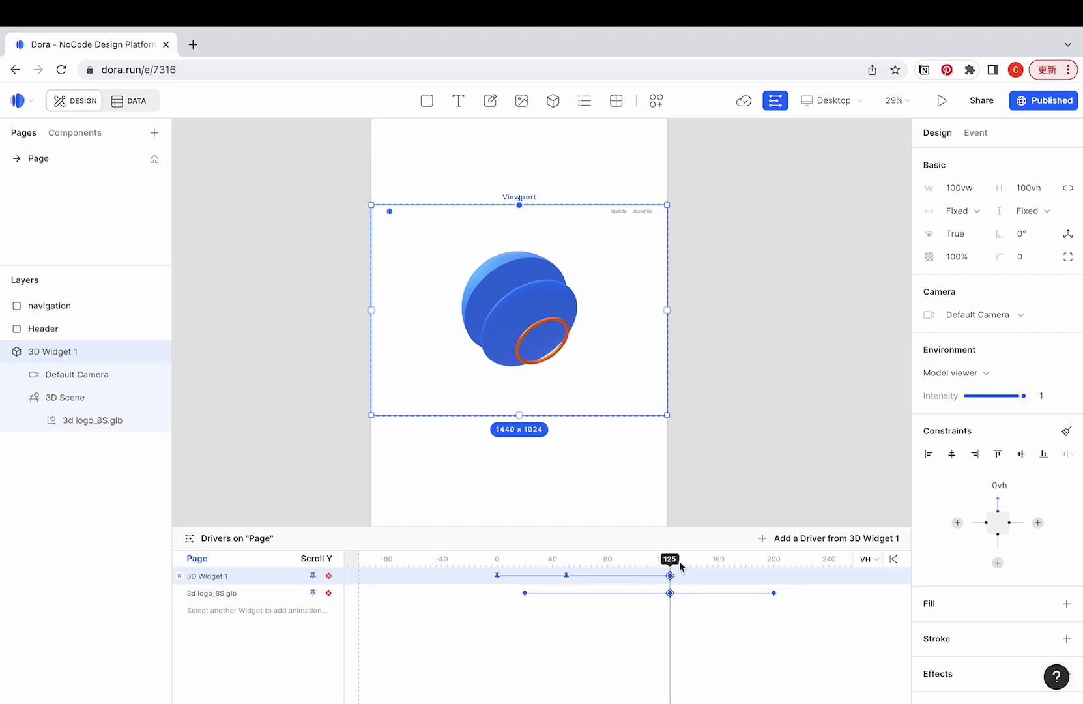
drag(680, 565, 774, 562)
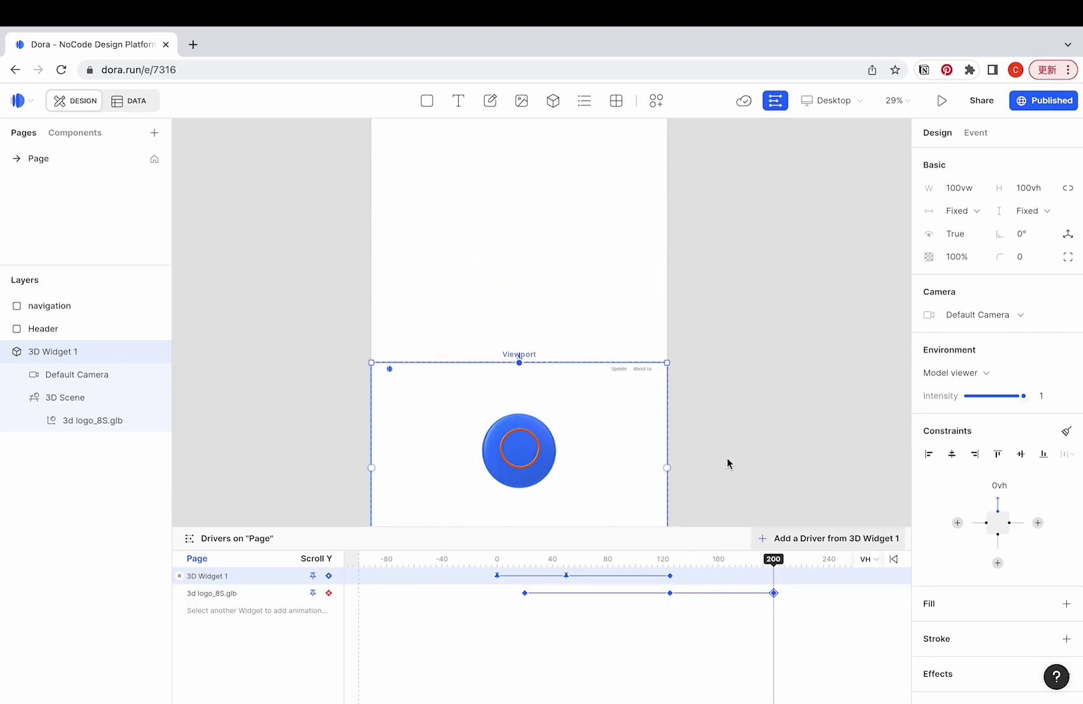
scroll(710, 429, down, 3)
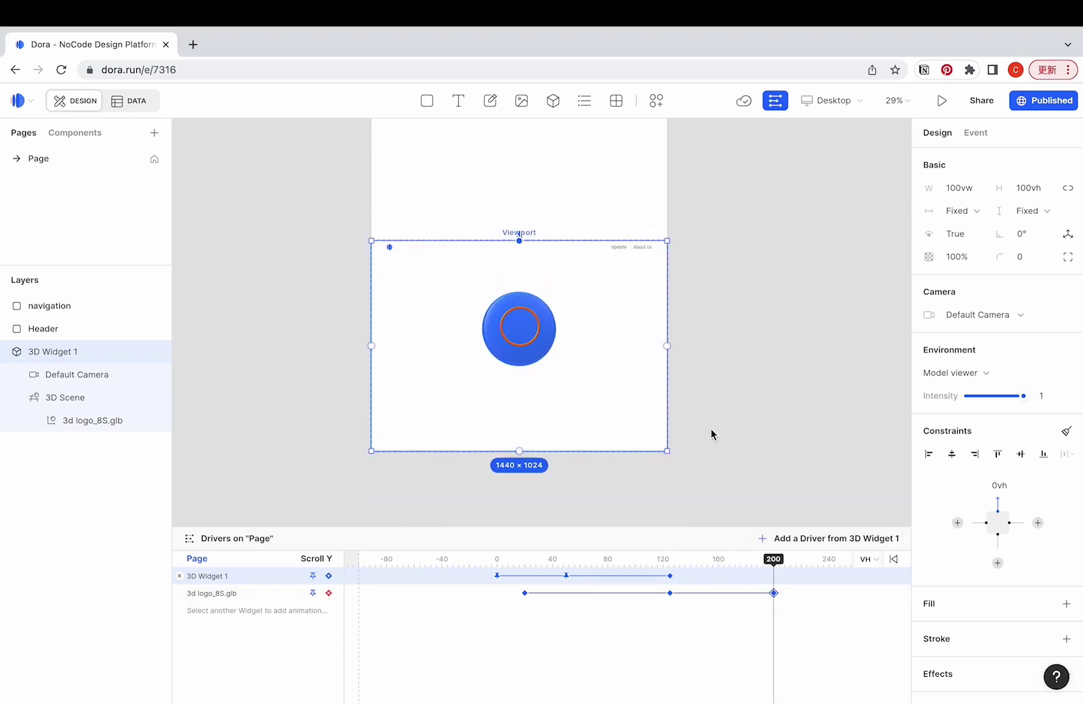
click(1000, 486)
key(Return)
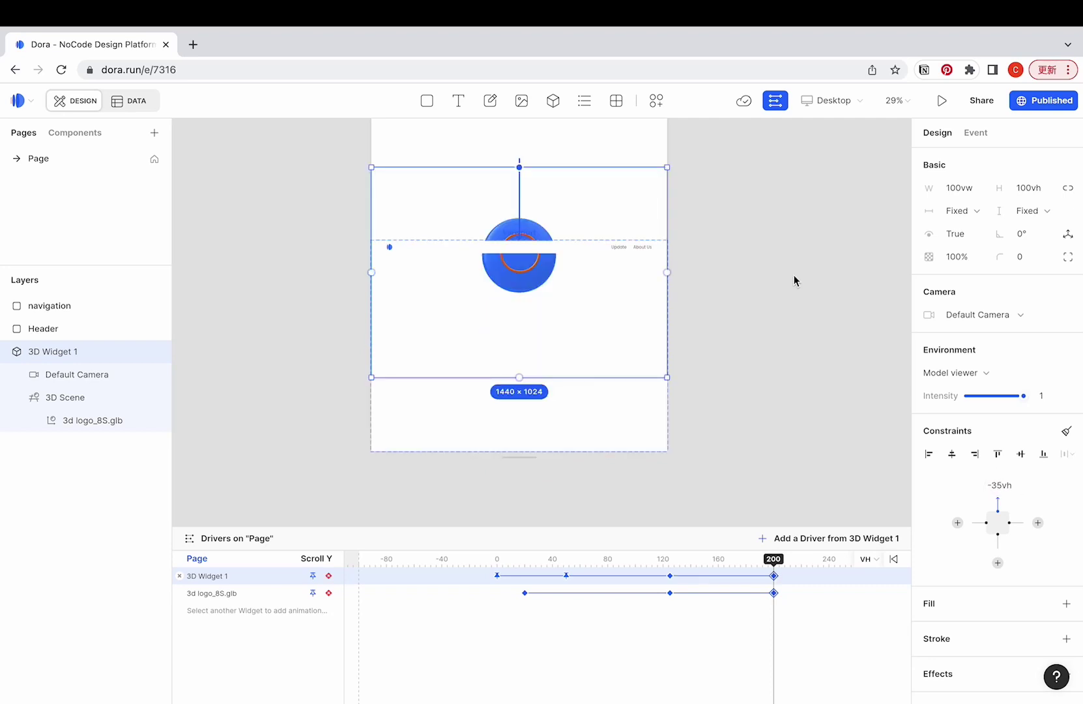
Lock the 3D widget layer and preview the page back at scroll 75
click(795, 280)
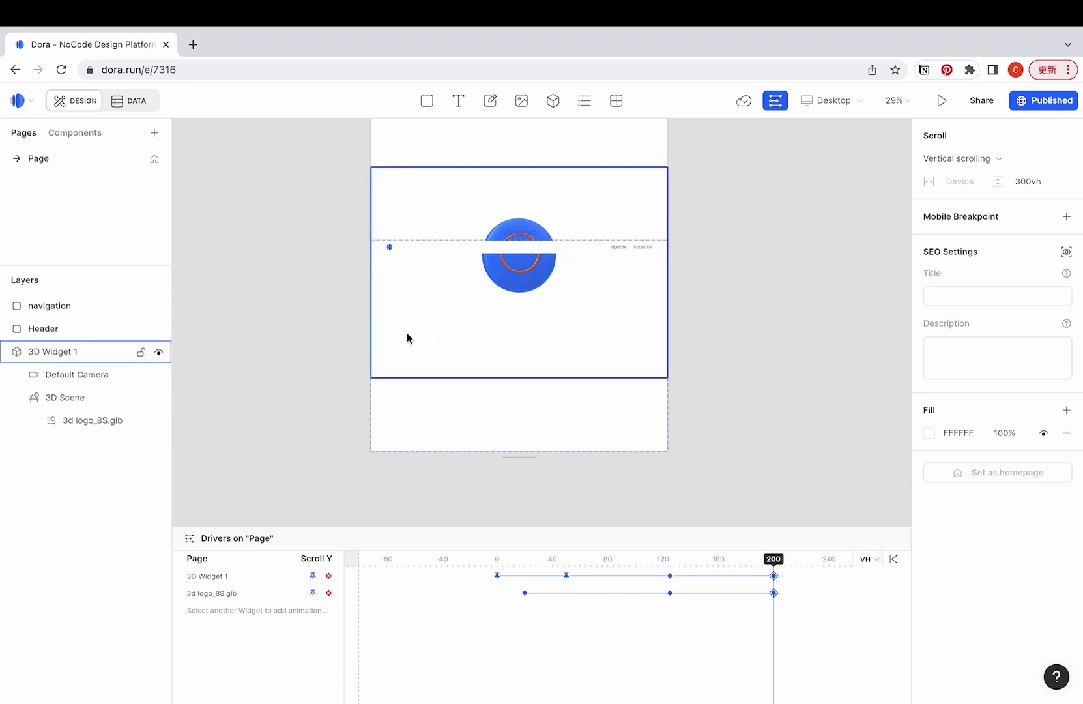
click(144, 355)
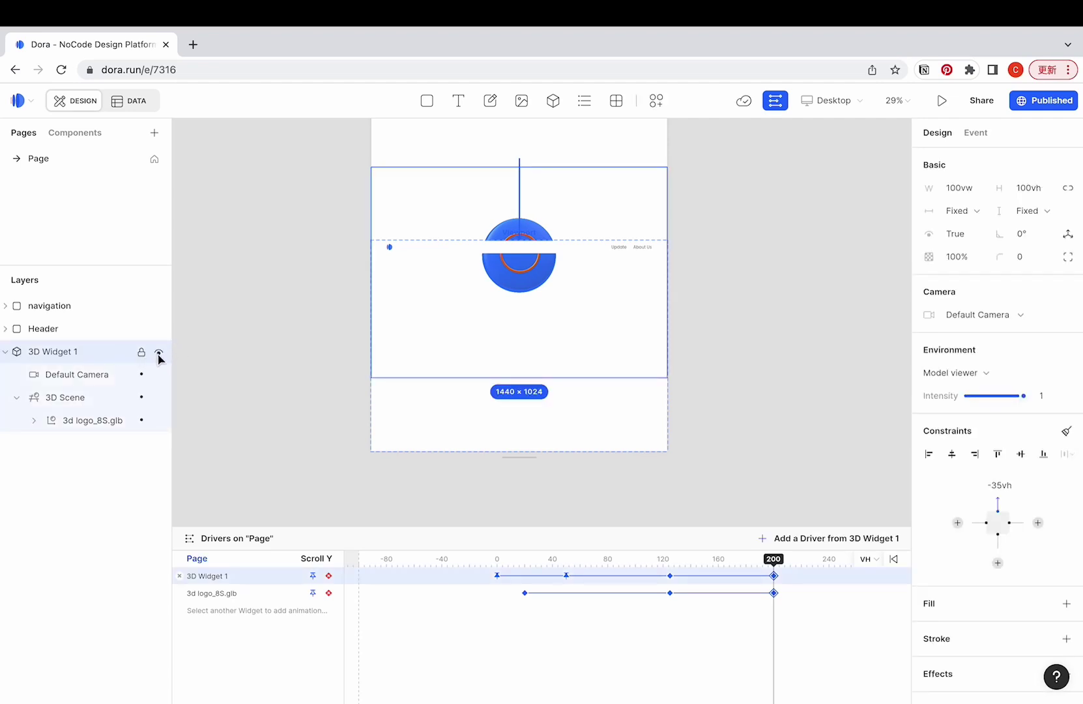
click(159, 354)
drag(774, 559, 602, 567)
Draw an image box below the hero with card-1.png, 20vw wide and Hug height
click(725, 418)
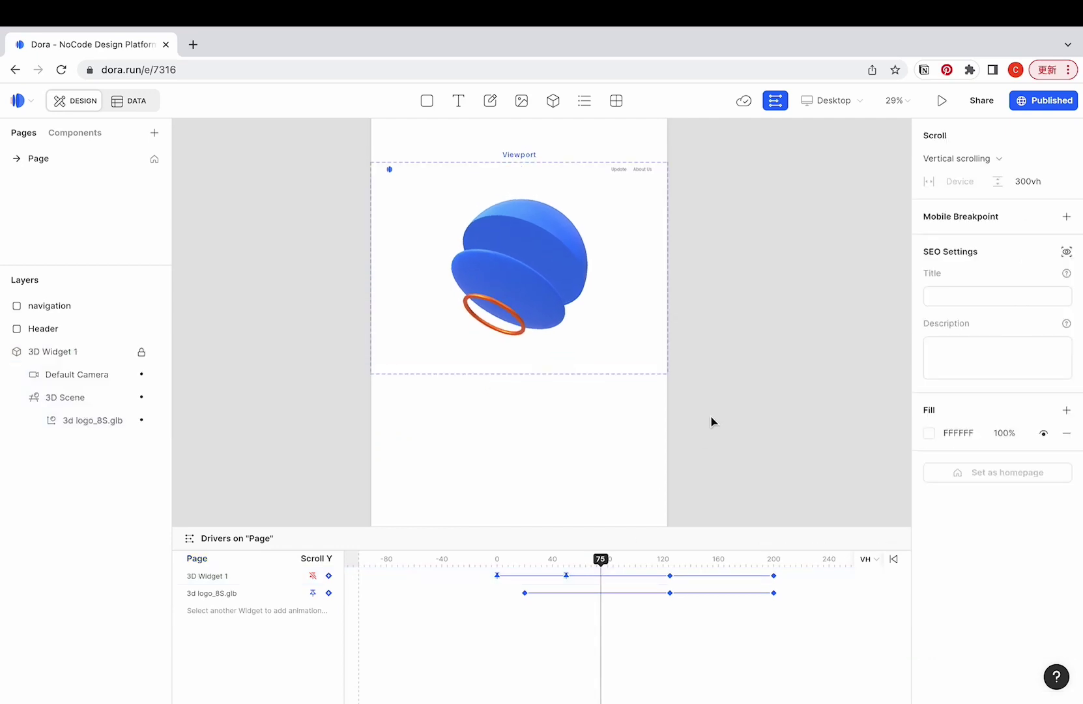
click(521, 101)
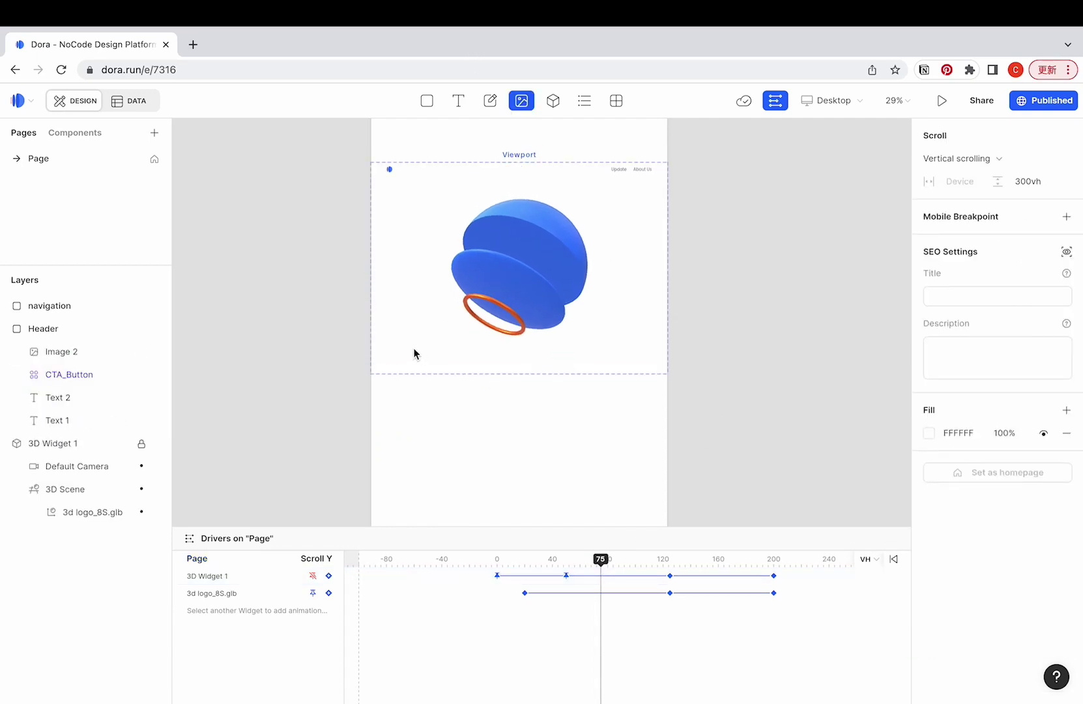
drag(392, 343, 480, 462)
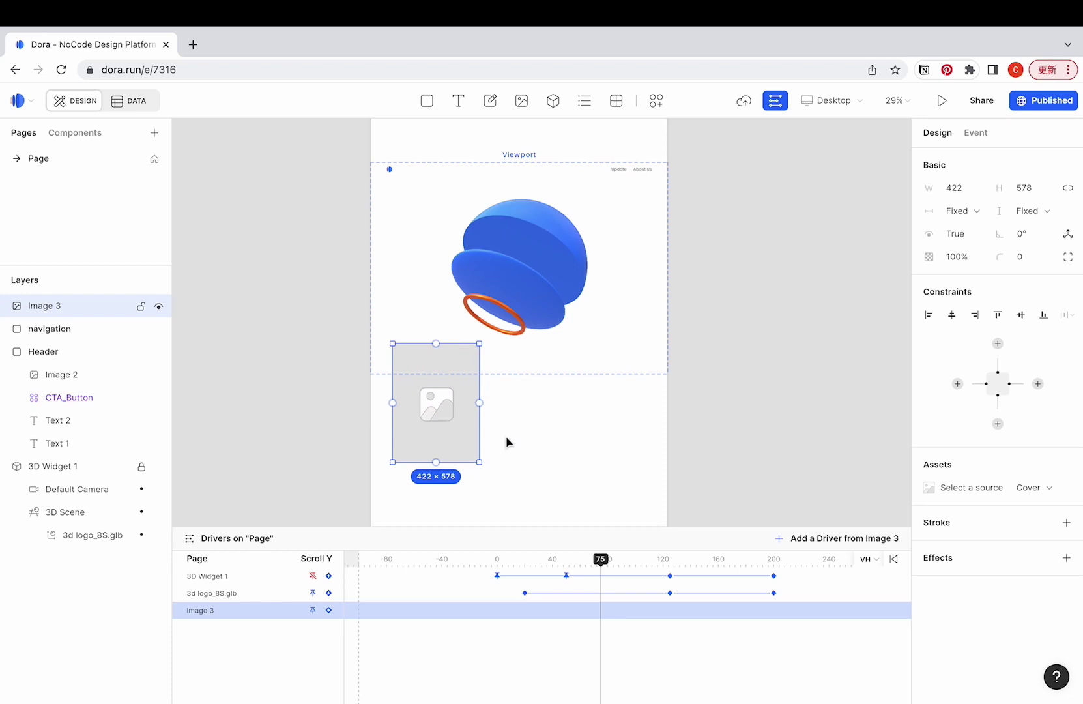
click(933, 489)
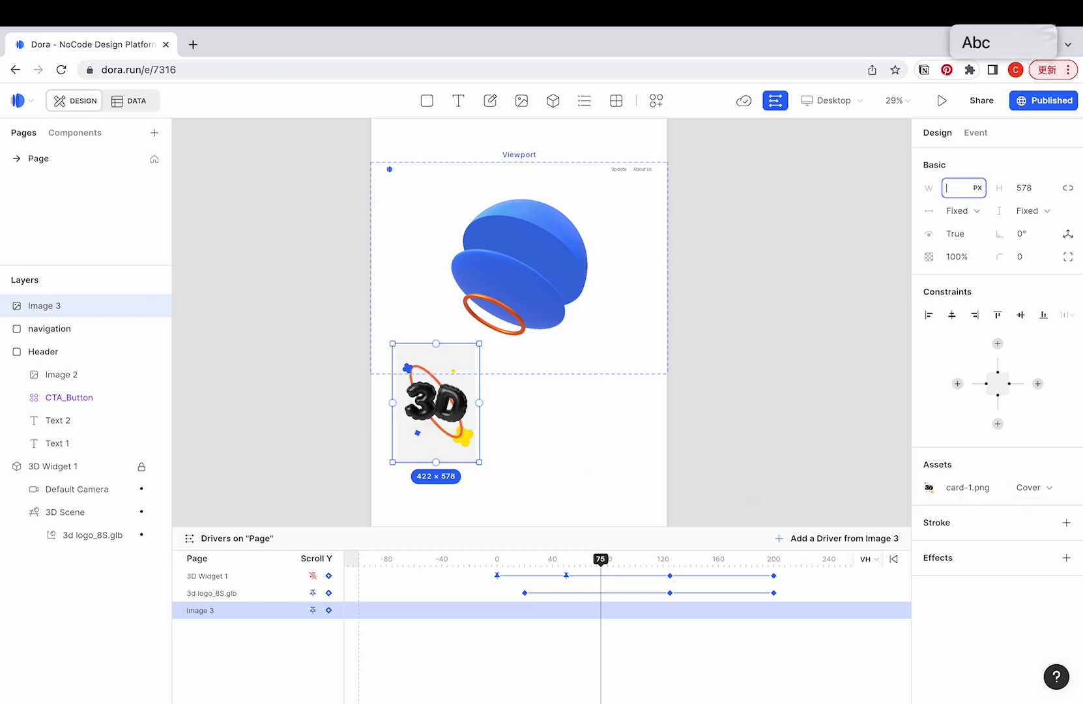
text(20vw)
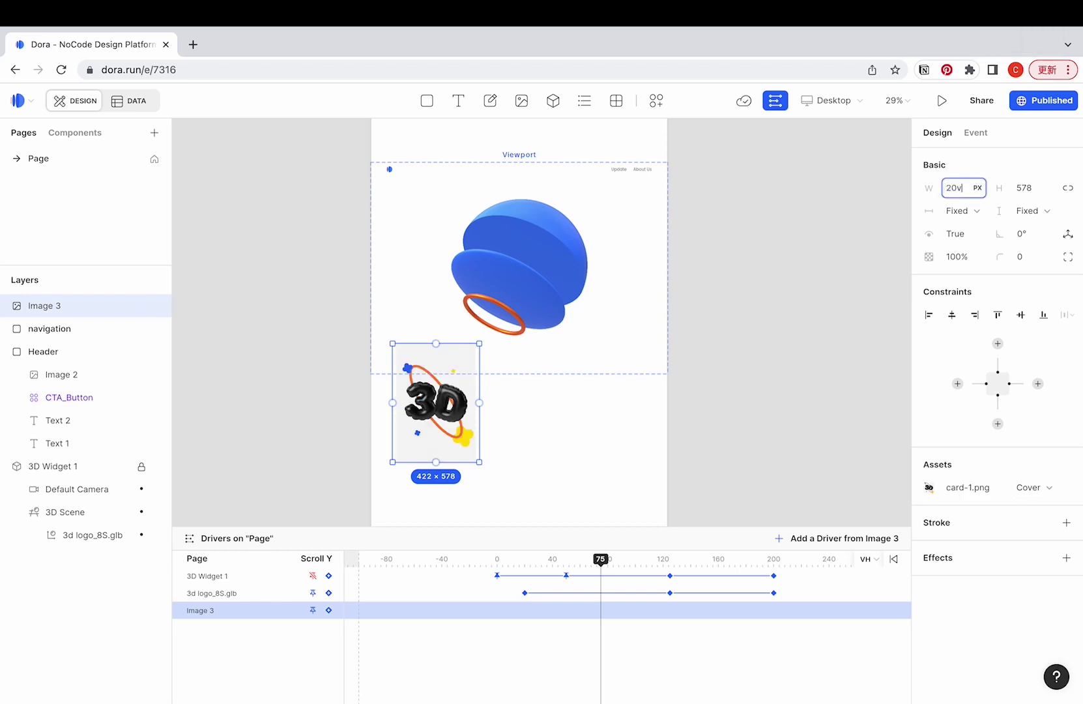
key(Return)
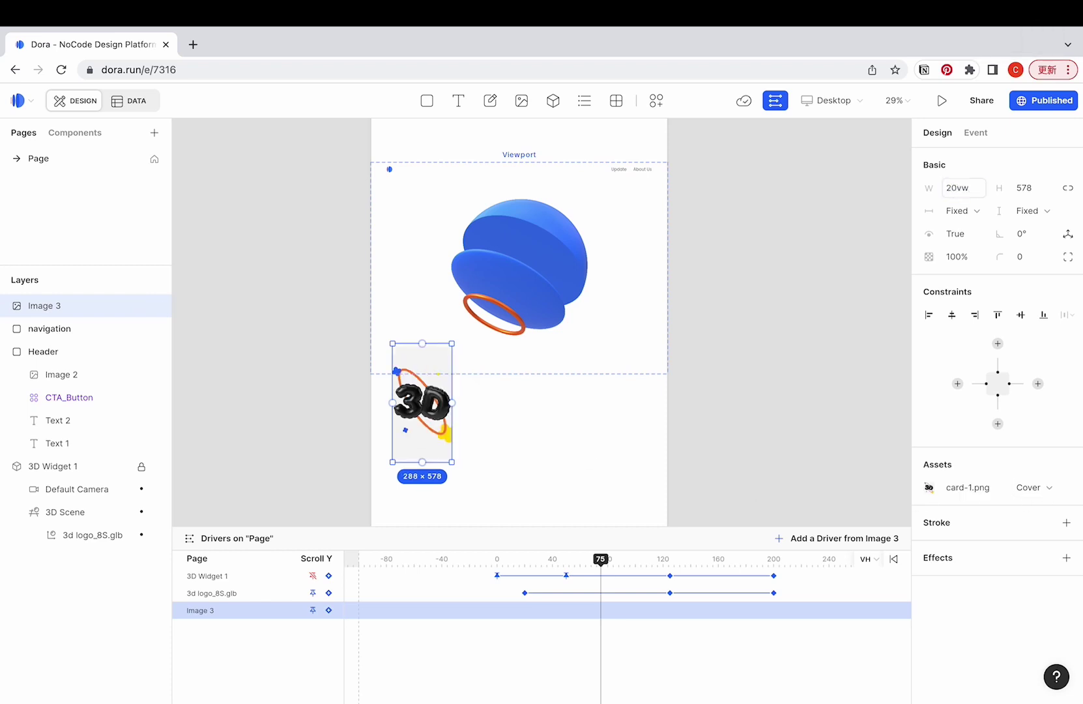
click(1030, 211)
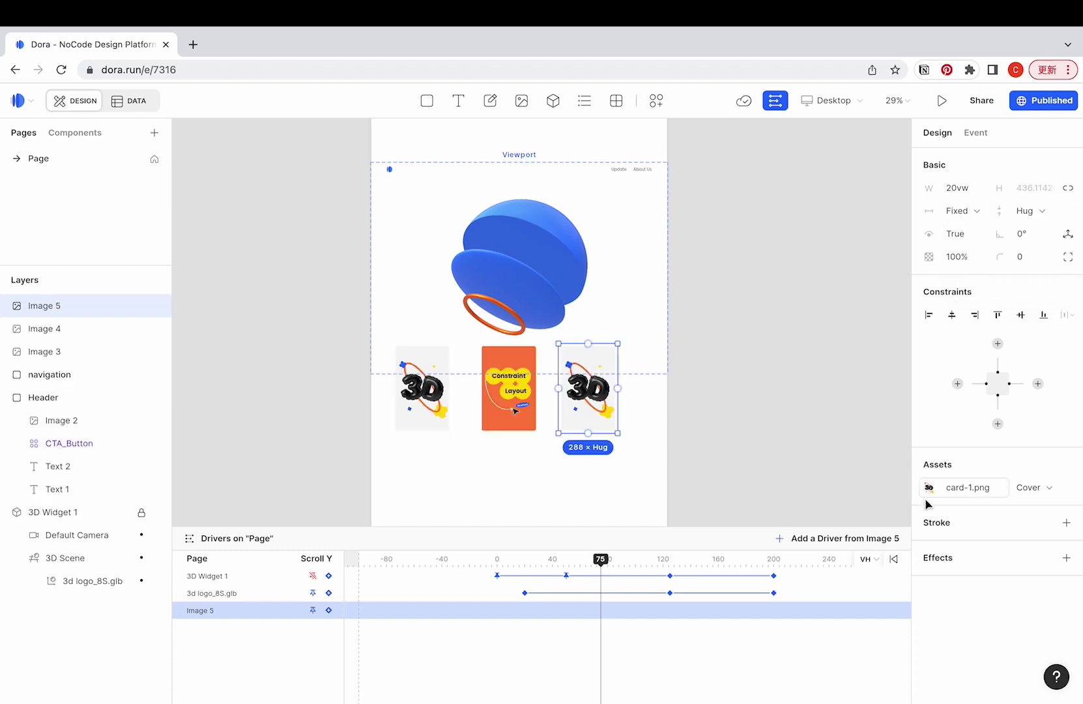
Assign the blue Keyframe card to a copy, place the 3D card to its right, and select all three
click(929, 502)
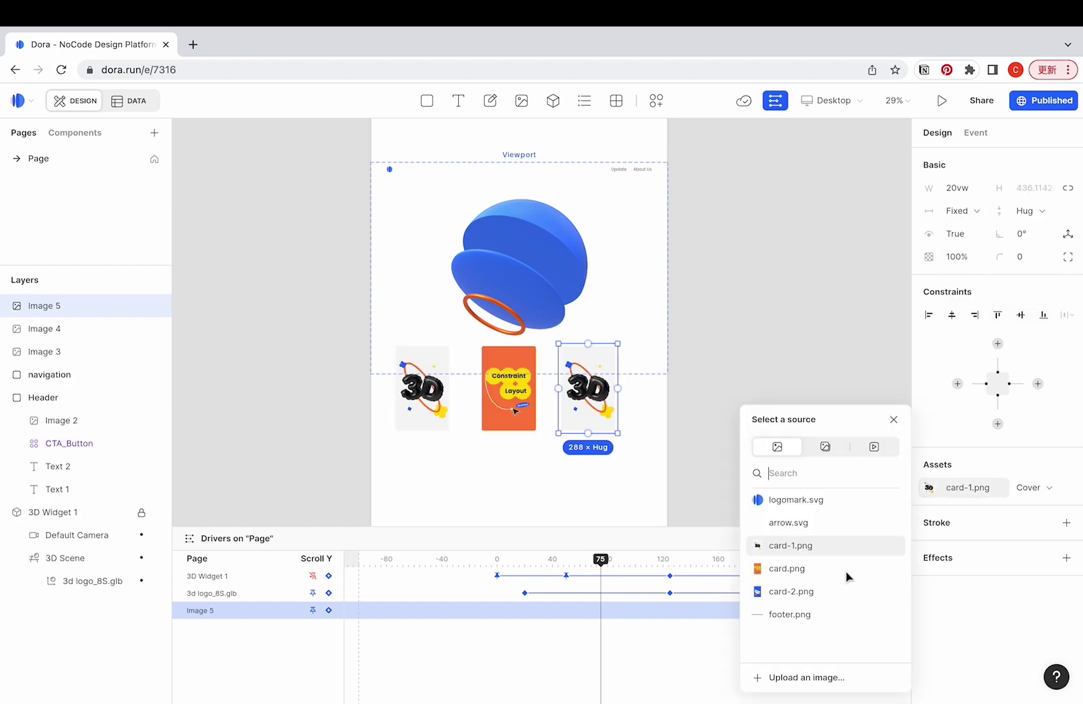
click(779, 588)
click(544, 399)
drag(422, 391, 660, 398)
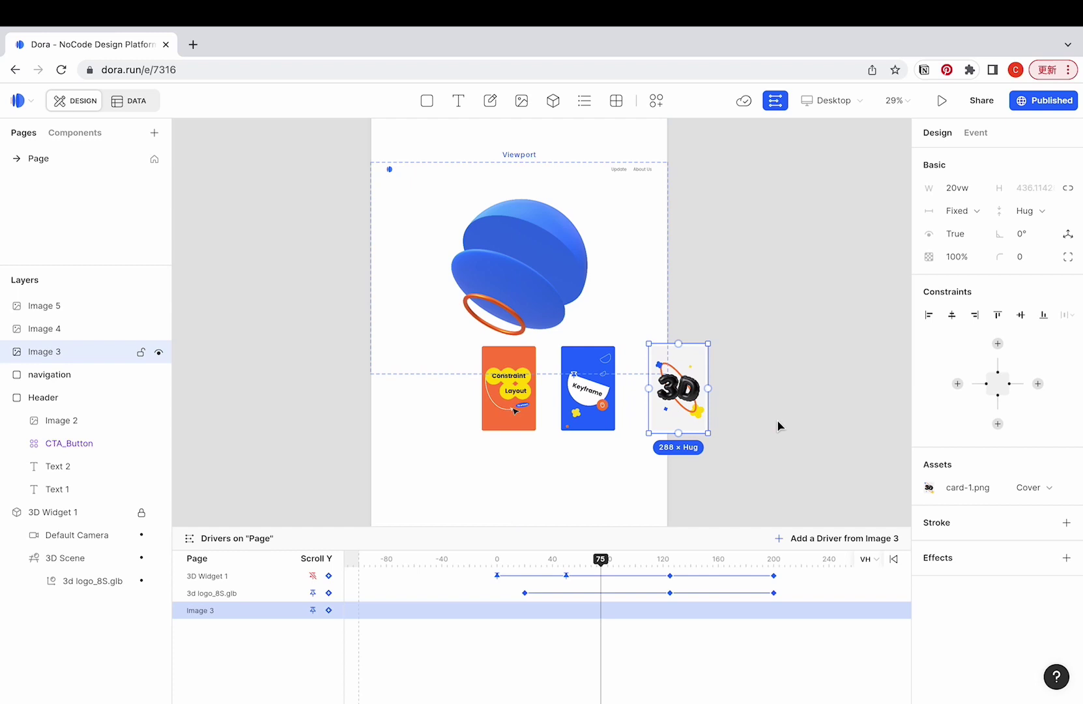
drag(775, 468, 490, 416)
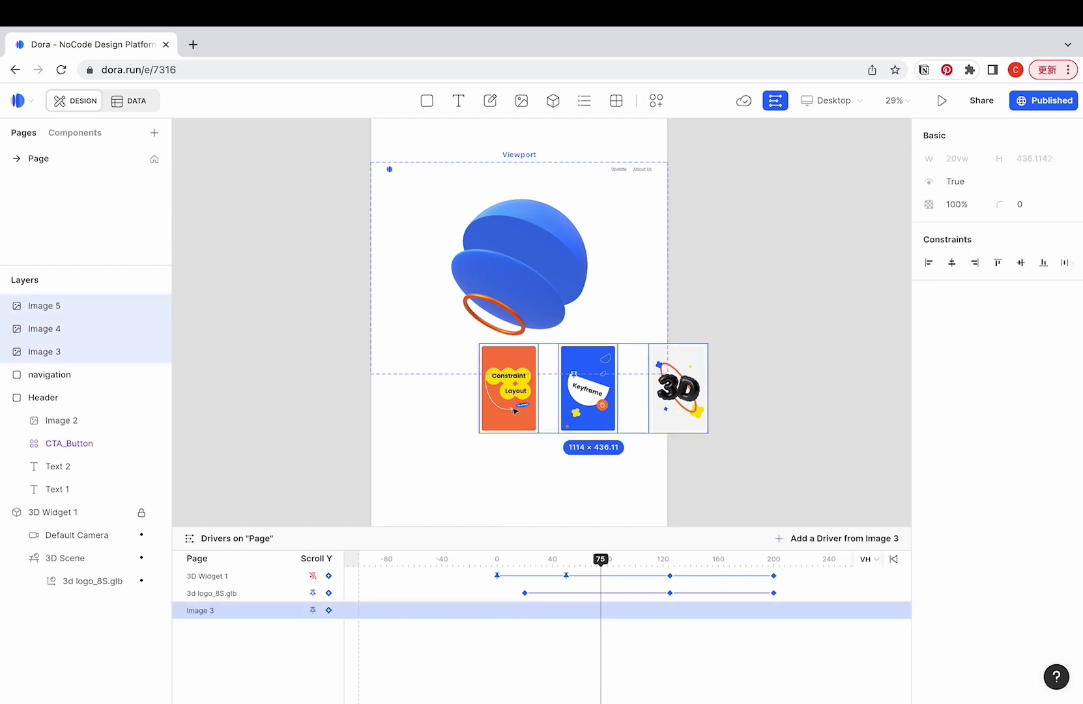
Distribute the three cards' horizontal spacing and set the blue card's spacing to 6vw
click(1069, 264)
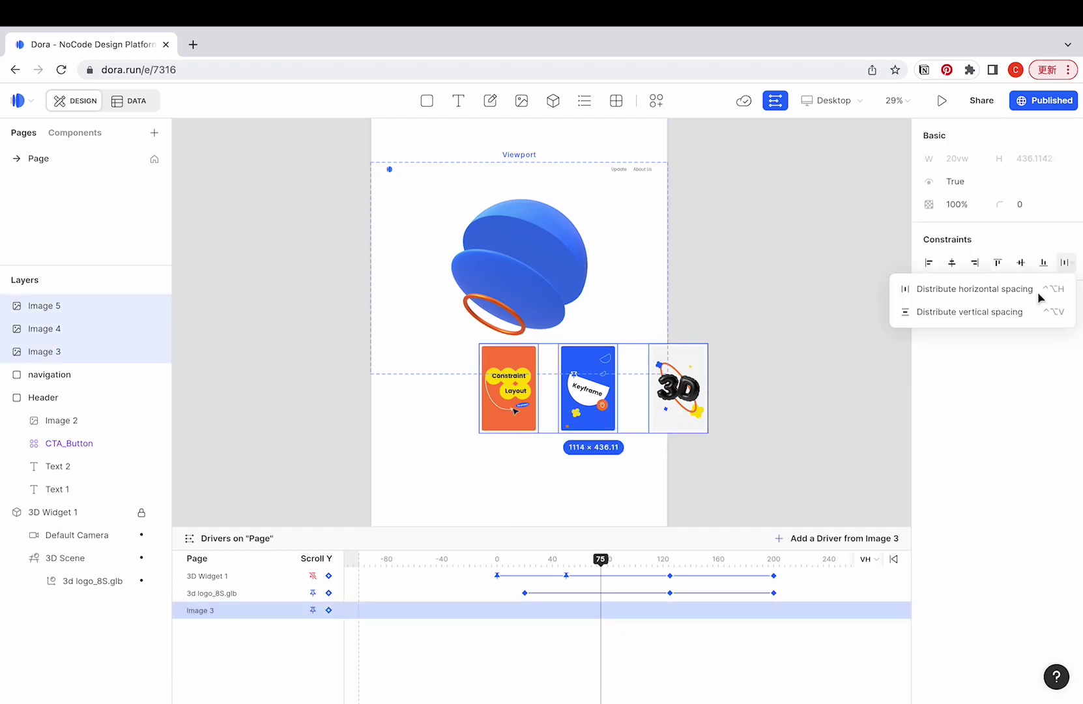
click(959, 293)
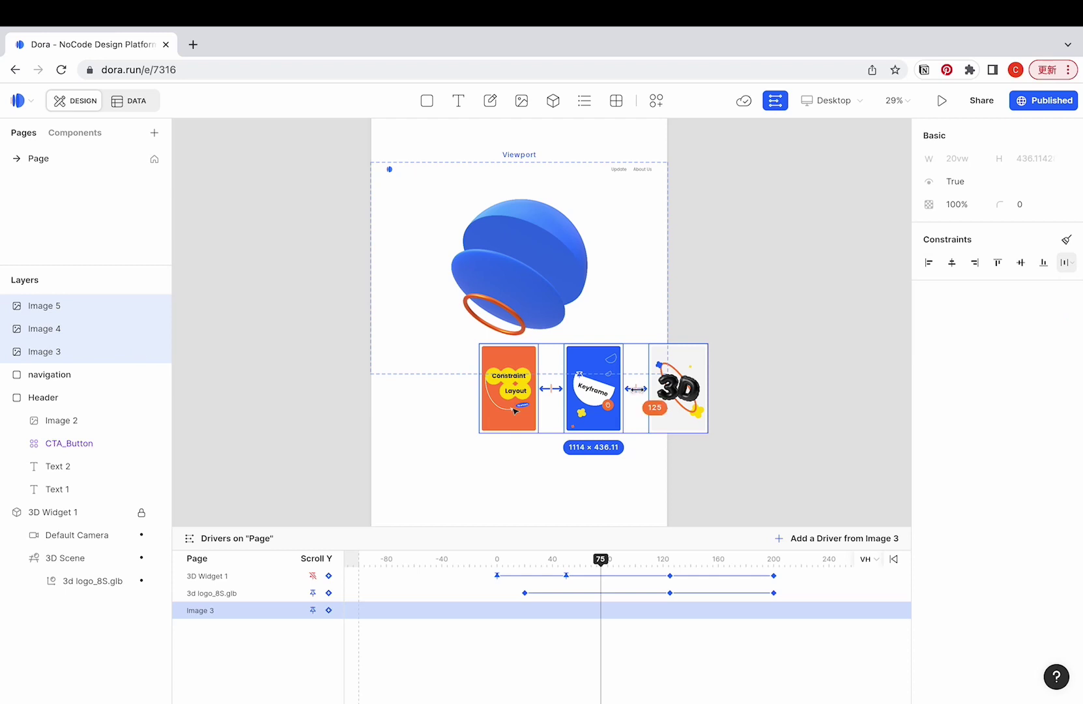
click(606, 405)
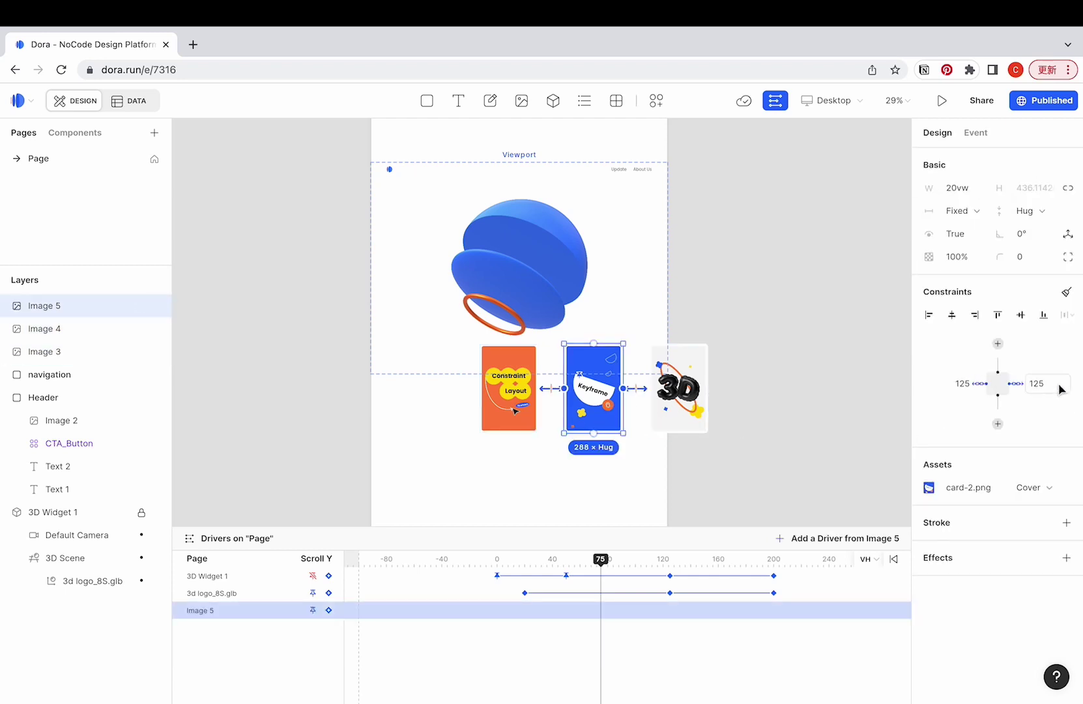
click(1035, 391)
text(6vw)
key(Return)
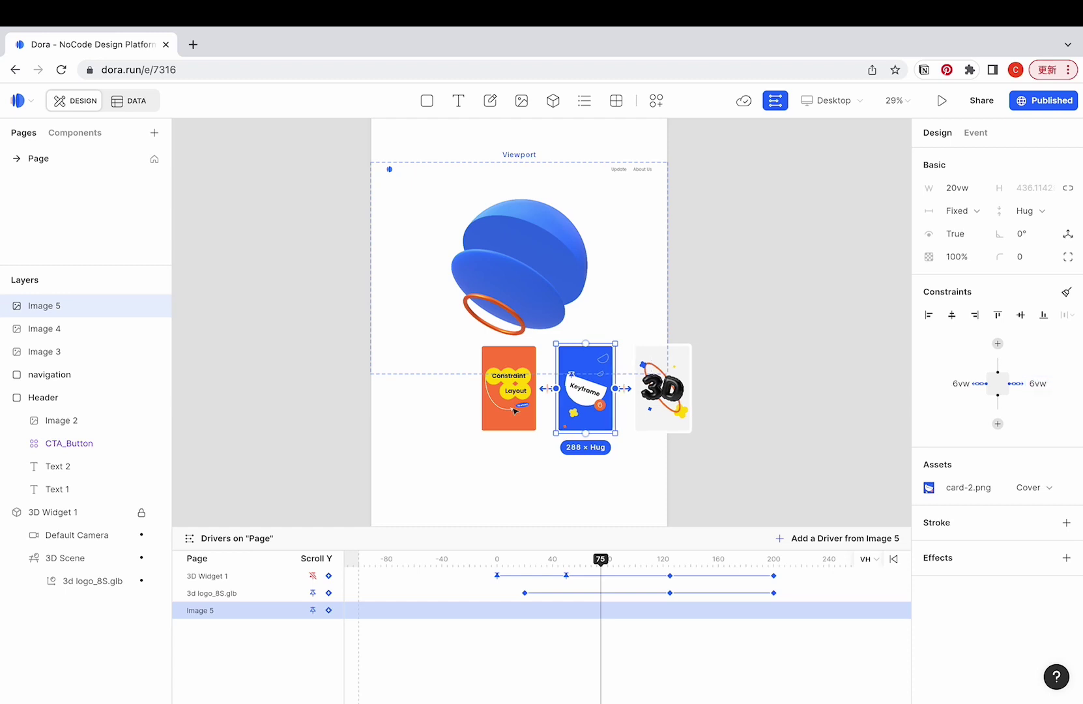
Select all three cards and centre the row beneath the hero
click(885, 436)
click(586, 397)
drag(586, 398, 521, 438)
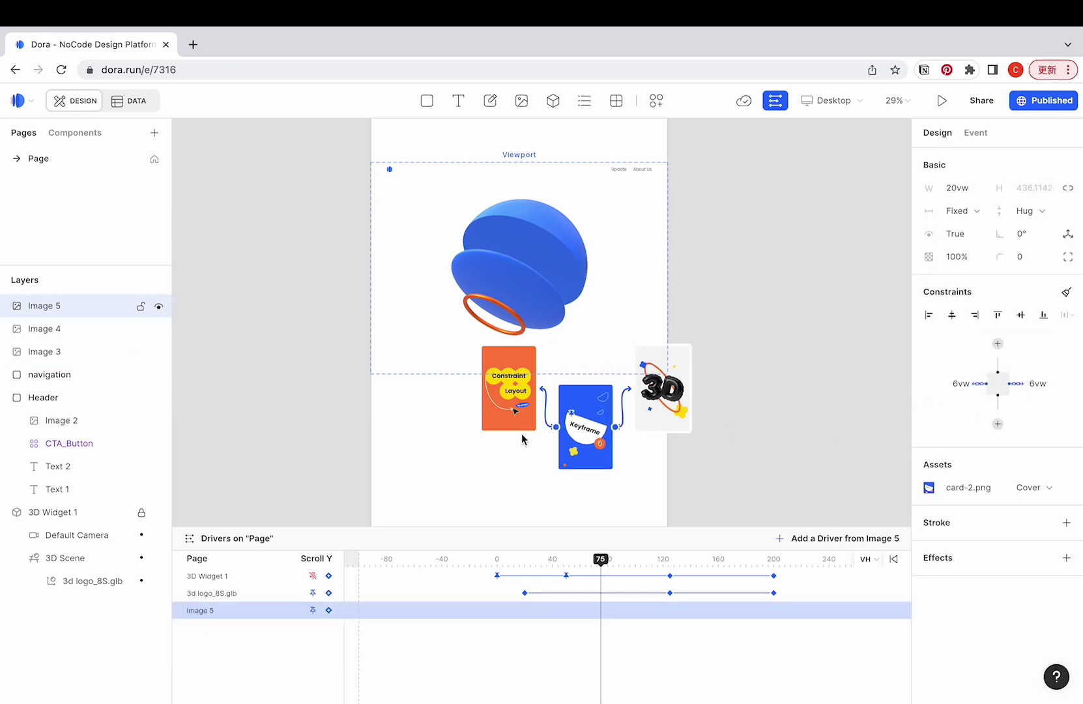
click(701, 467)
drag(701, 467, 483, 415)
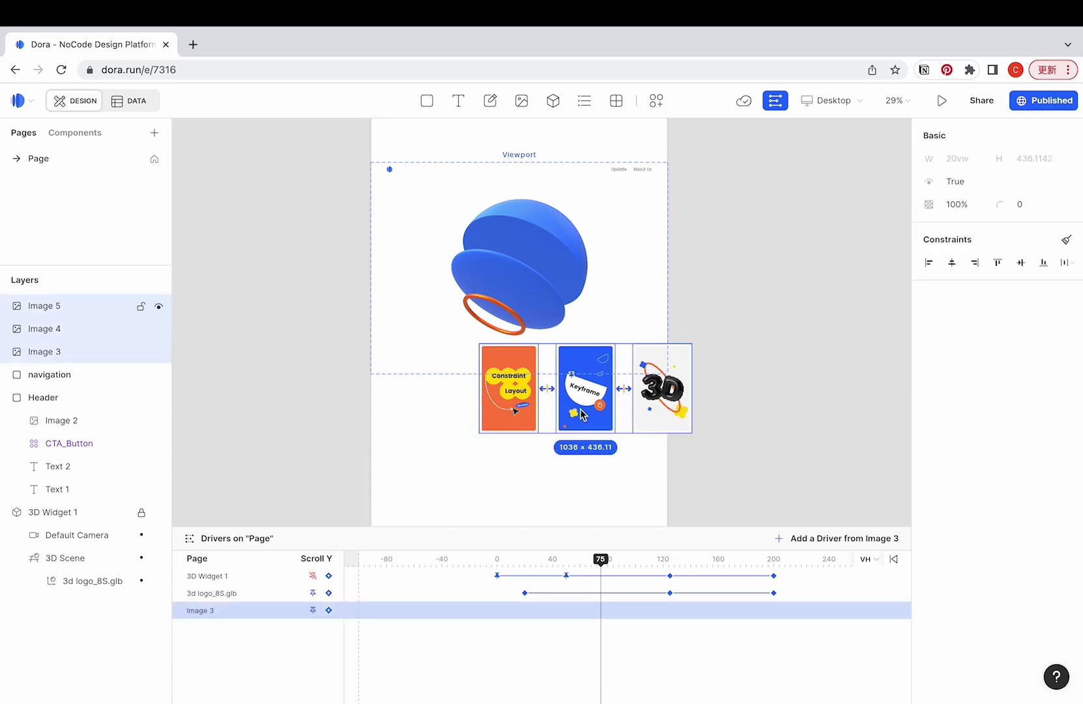
drag(581, 416, 519, 456)
click(519, 456)
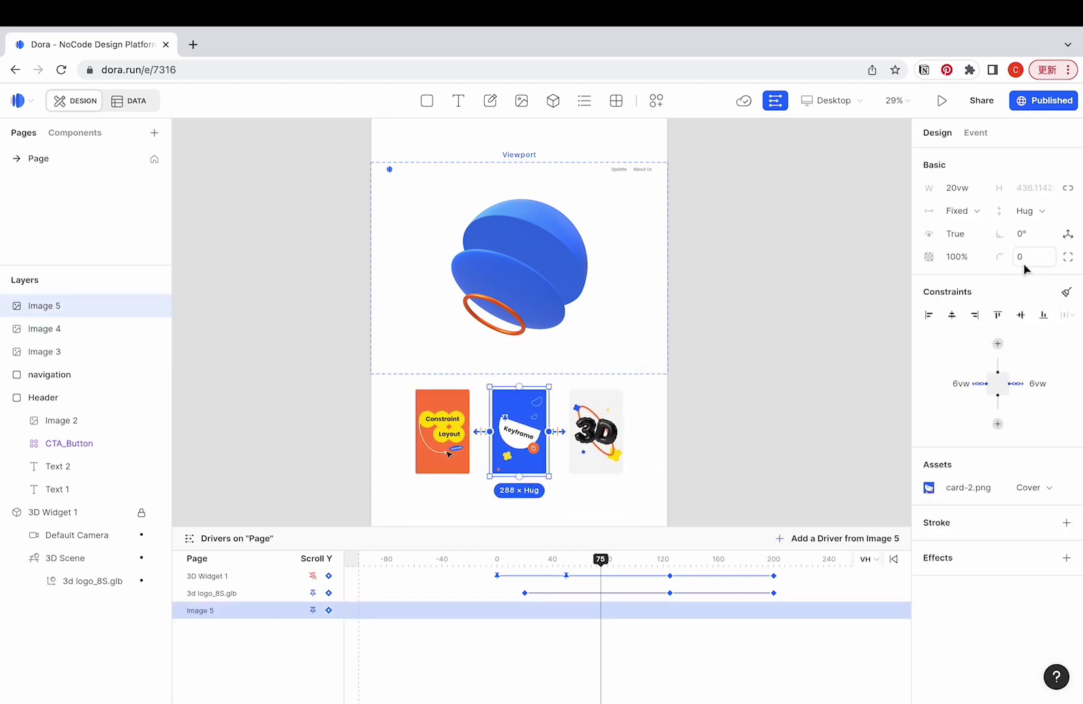
Set the blue Keyframe card's Y rotation to 60°
click(1068, 234)
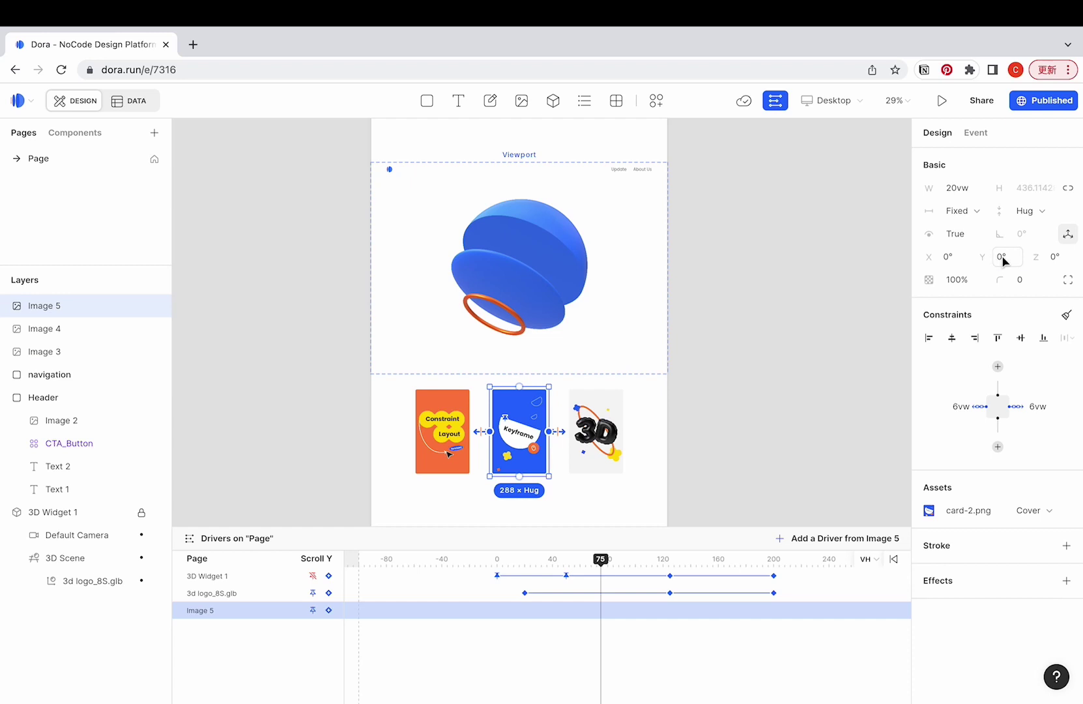
click(1006, 257)
text(60)
key(Return)
click(705, 444)
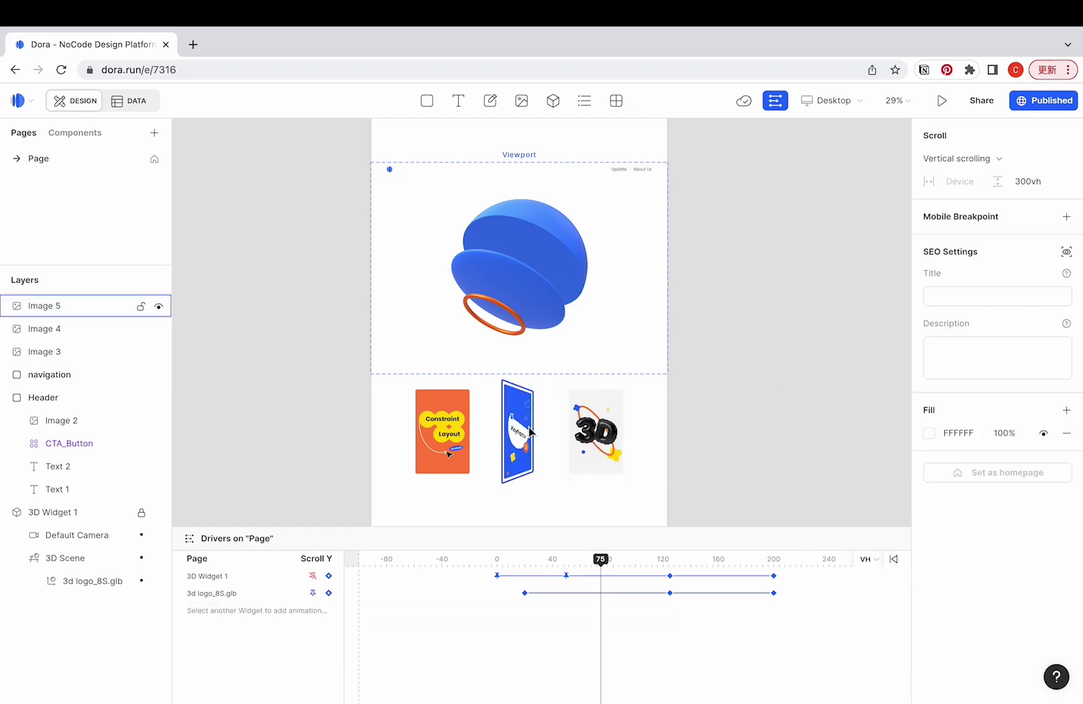
Set the 3D card's Y rotation to -60°, then start editing the orange card's Y rotation
click(596, 432)
click(1068, 234)
click(1006, 257)
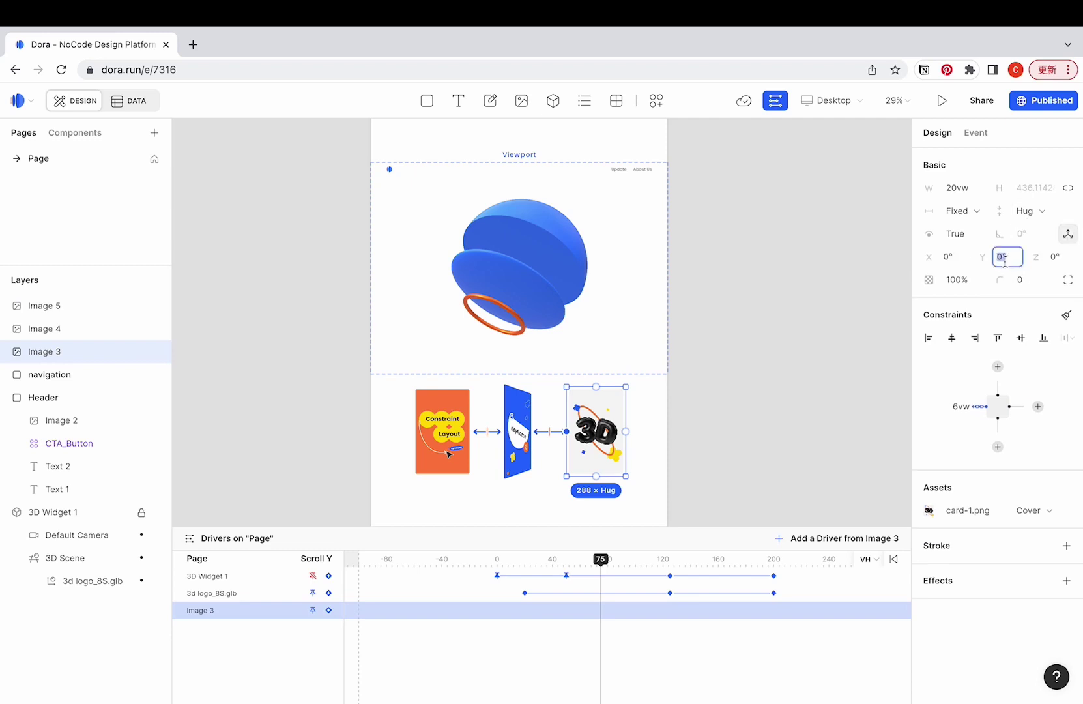
text(-60)
key(Return)
click(443, 430)
click(1068, 234)
click(1008, 257)
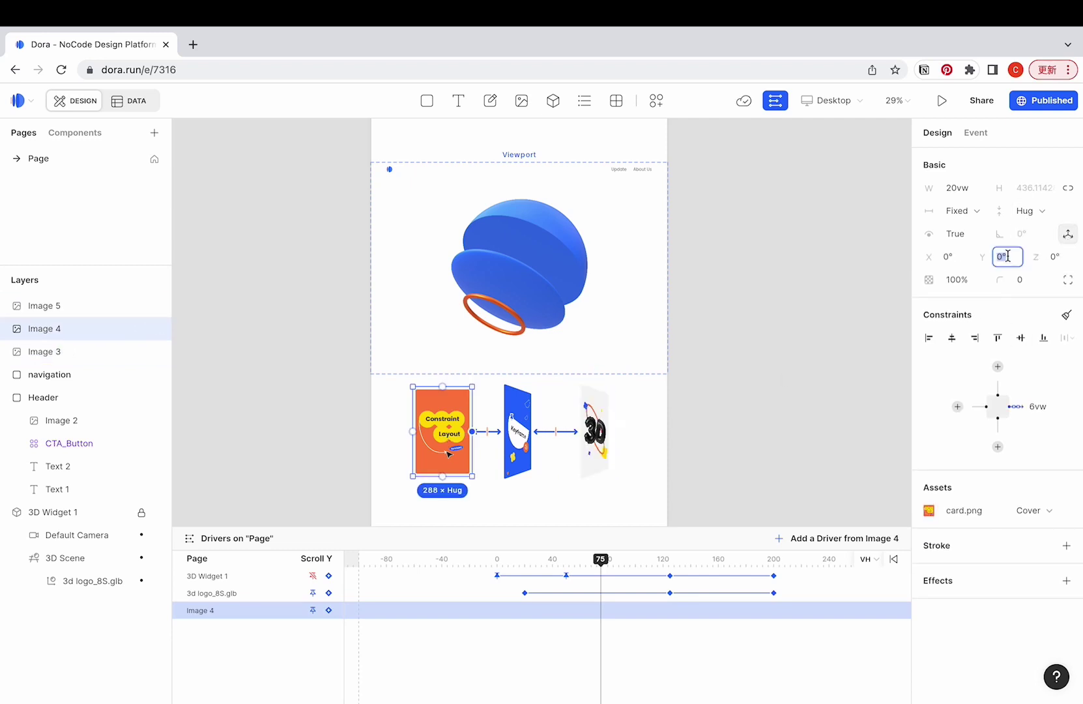
Give the orange card a Y rotation of 60°
text(60)
key(Return)
click(519, 430)
click(730, 464)
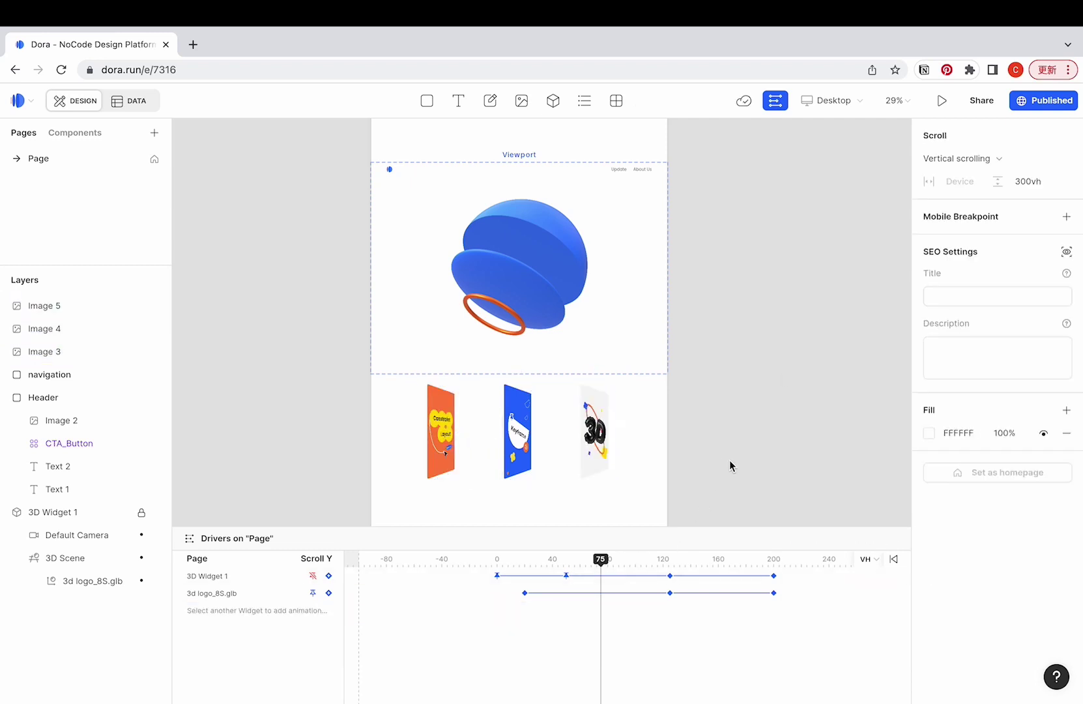
Rename the card layers right (3D card), left (orange) and middle (blue)
double_click(53, 353)
text(right)
key(Return)
double_click(44, 328)
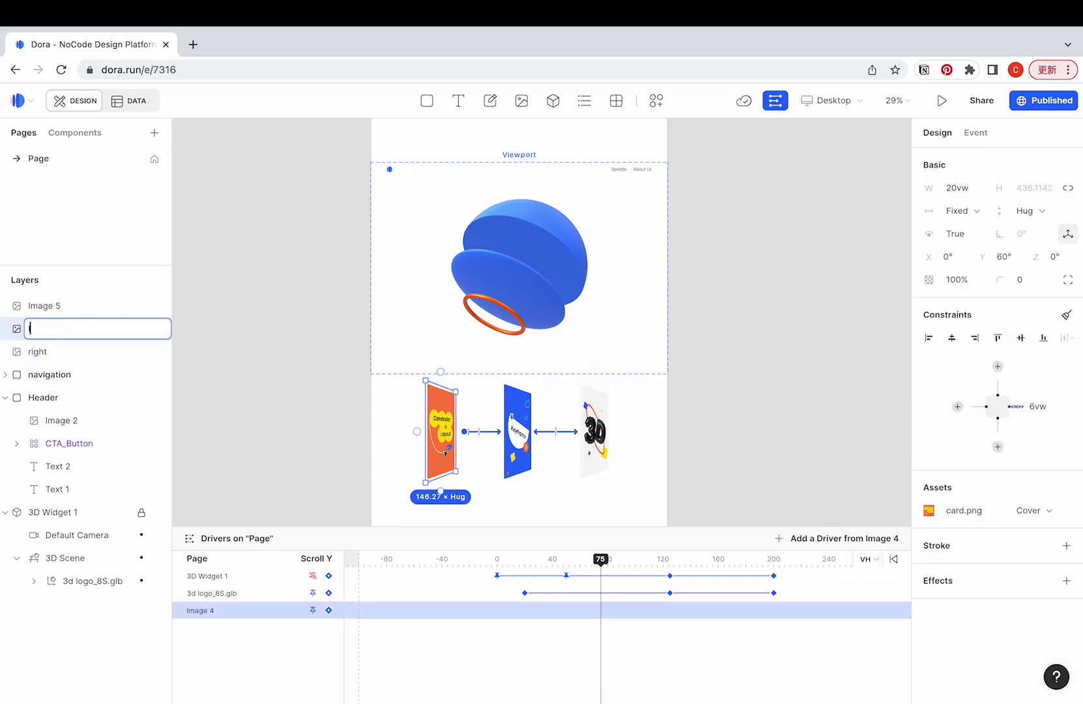
text(left)
key(Return)
double_click(44, 306)
text(middle)
key(Return)
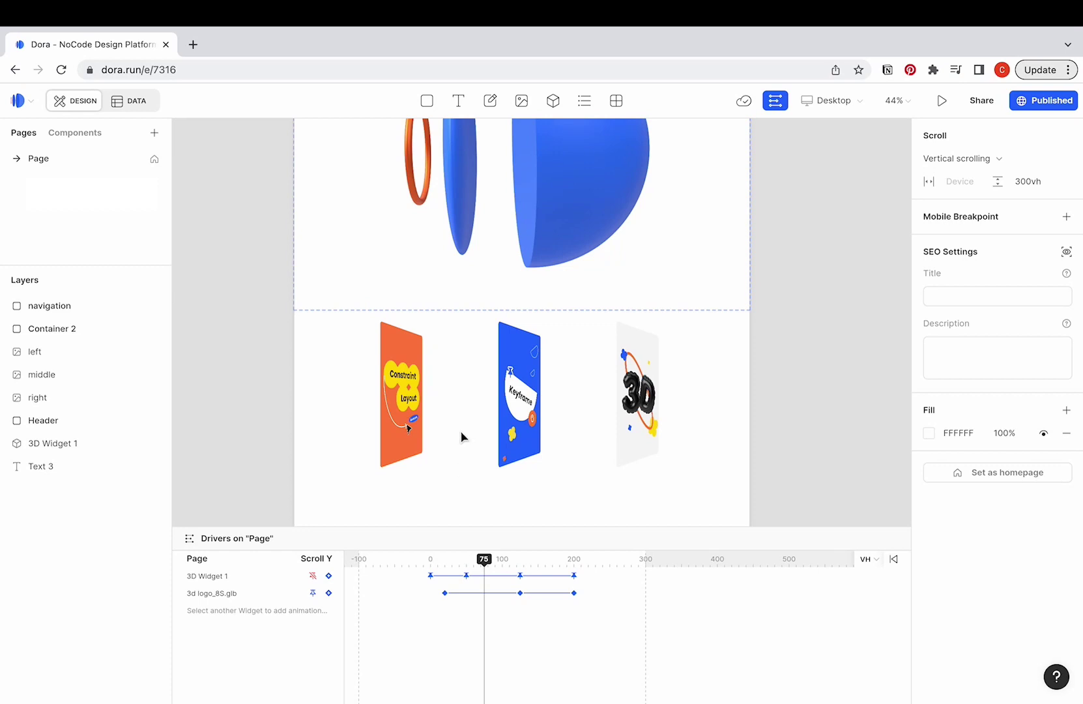
Link the orange left card to the viewport top with a 105vh top spacing
click(399, 372)
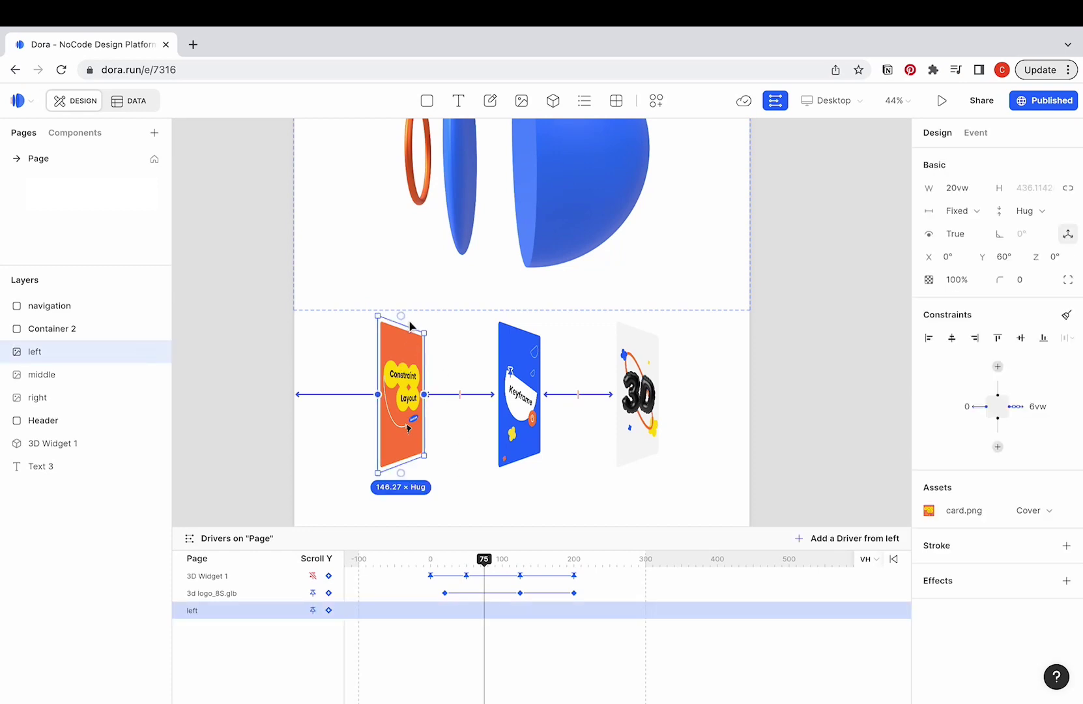
drag(404, 322, 473, 177)
click(512, 187)
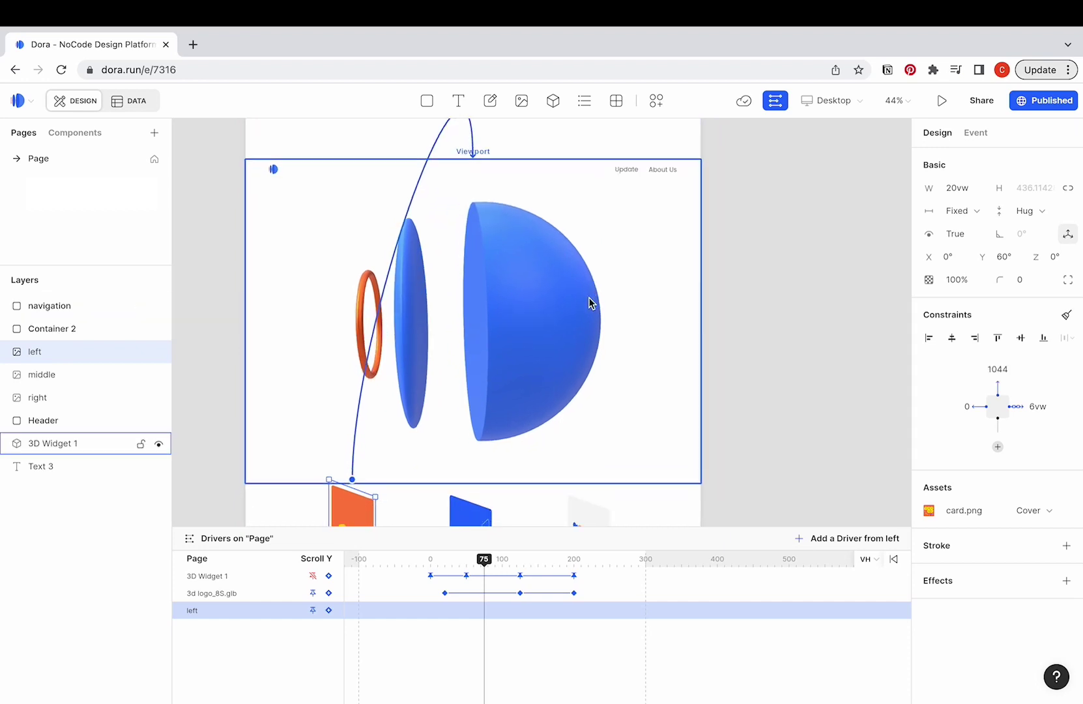
click(999, 369)
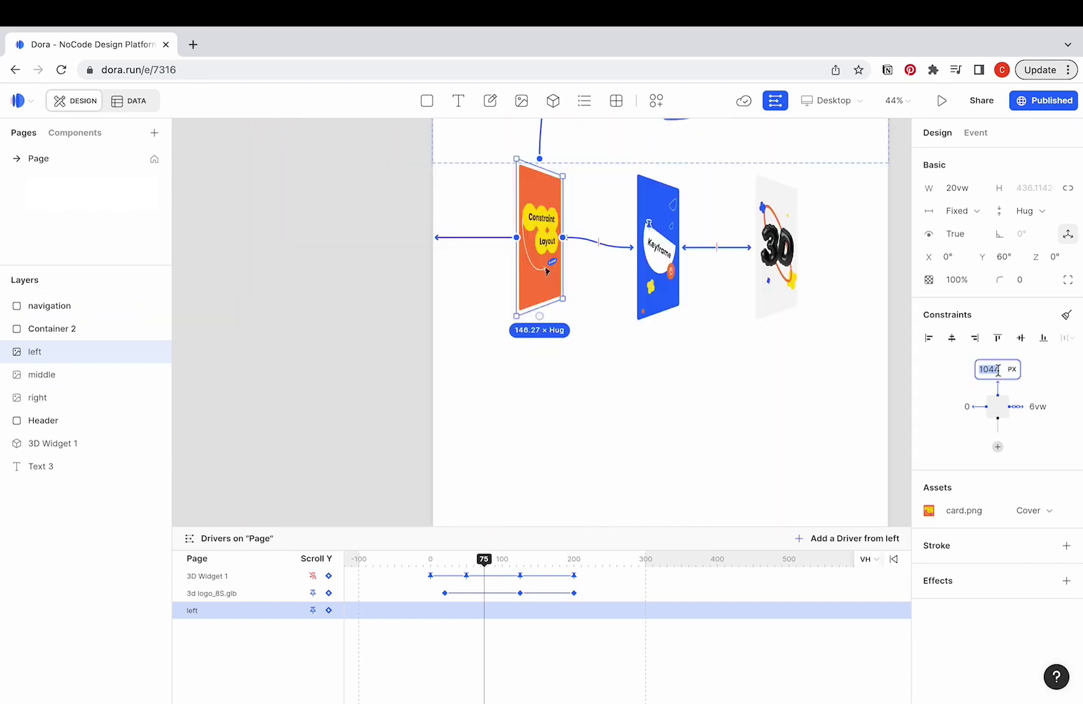
text(1)
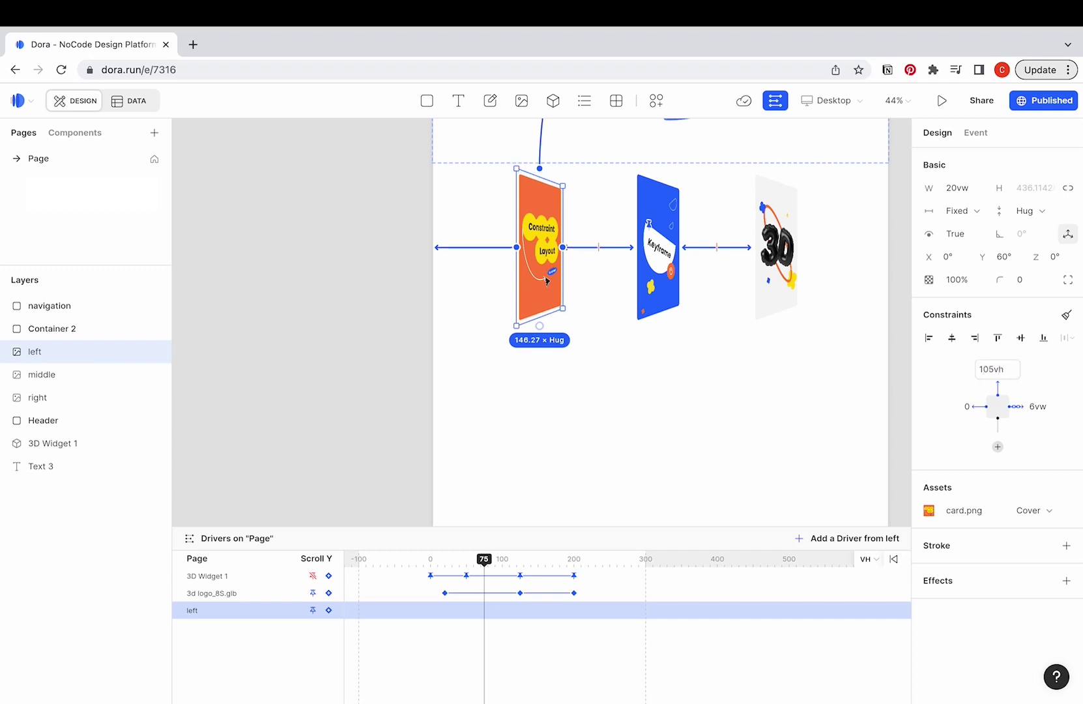
key(Return)
Add scroll driver keyframes for the card at 75 and 0
click(328, 611)
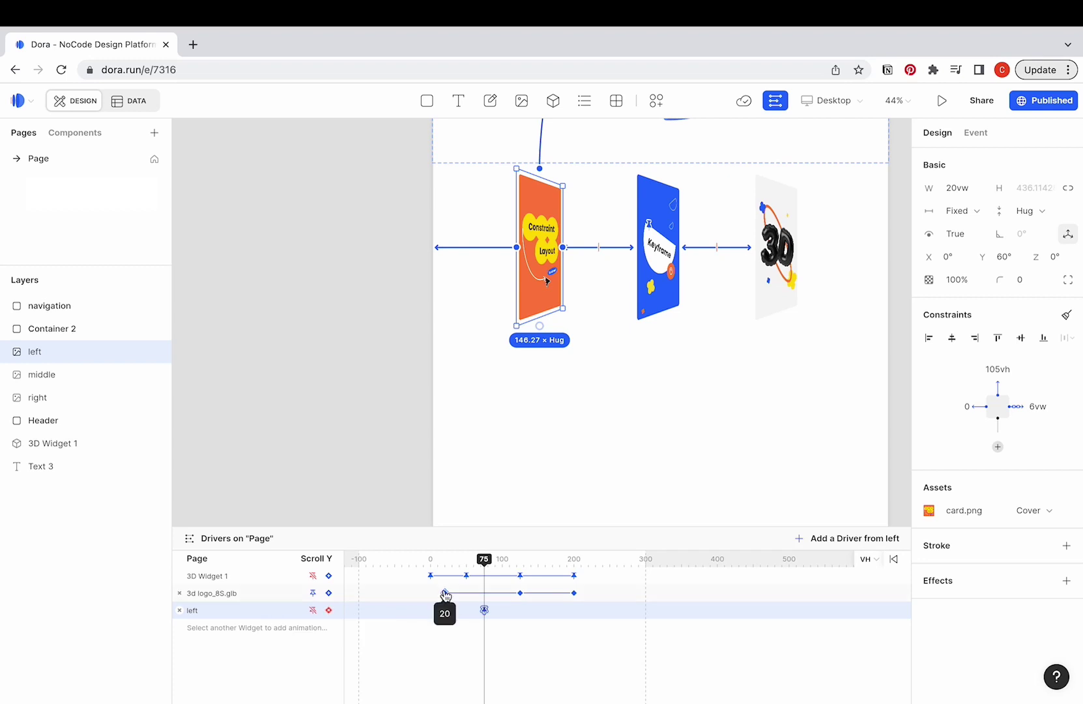
drag(484, 559, 431, 561)
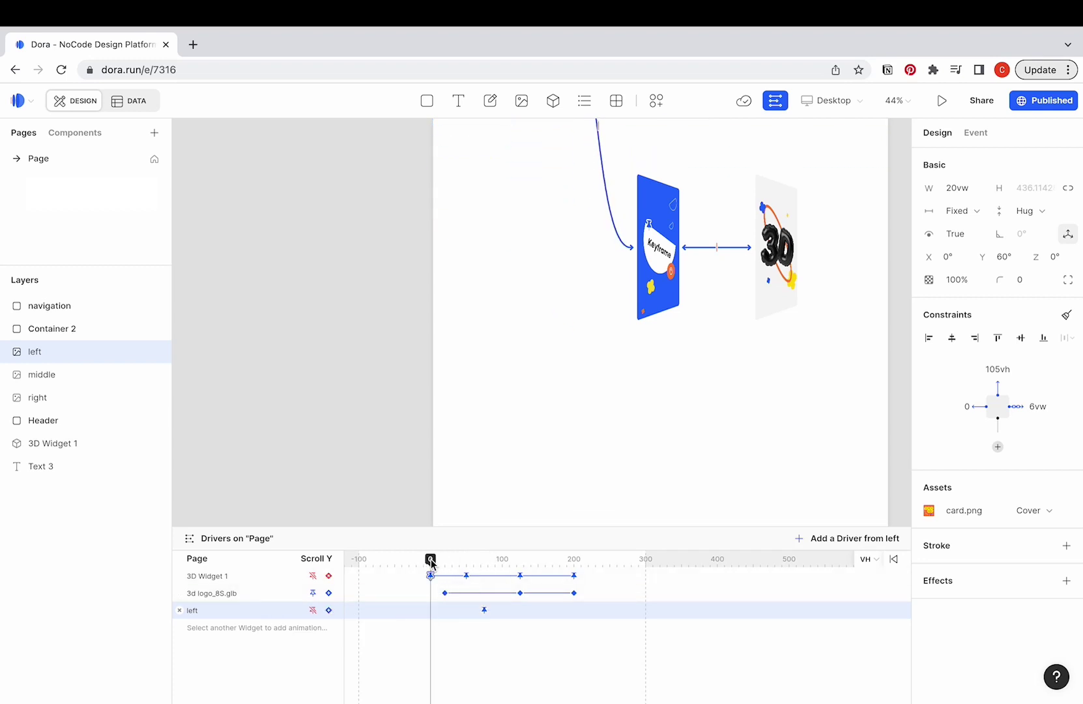
click(329, 612)
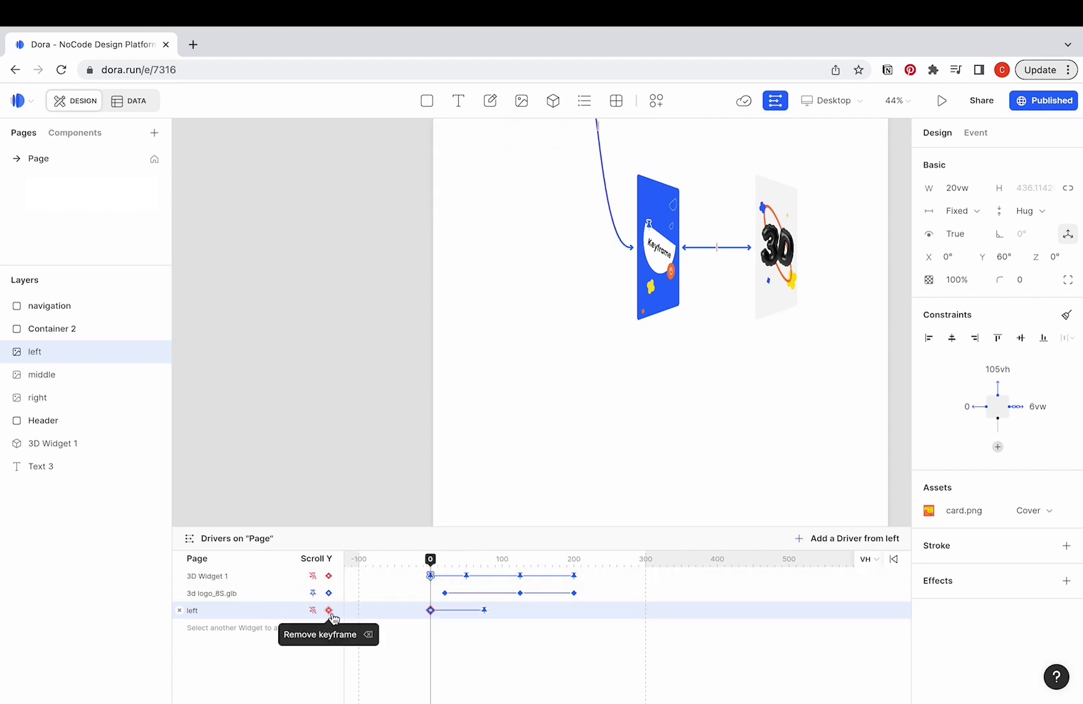
click(483, 561)
drag(483, 561, 521, 575)
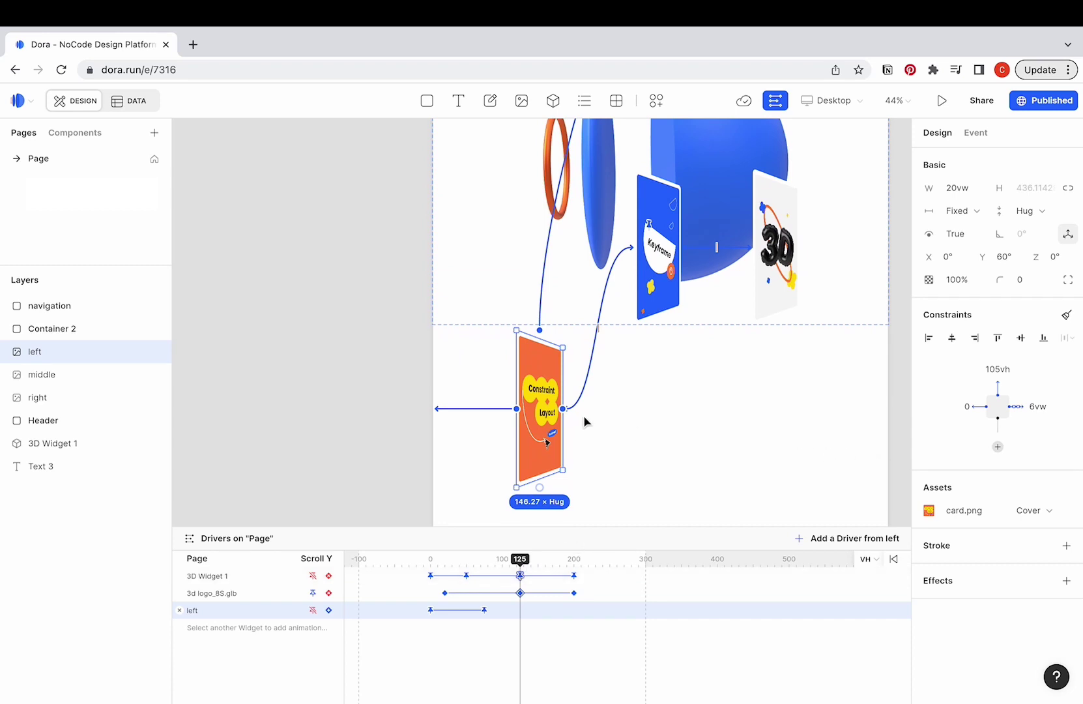
At scroll 125, raise the card to 19vh from the top with 0° Y rotation
scroll(755, 438, up, 5)
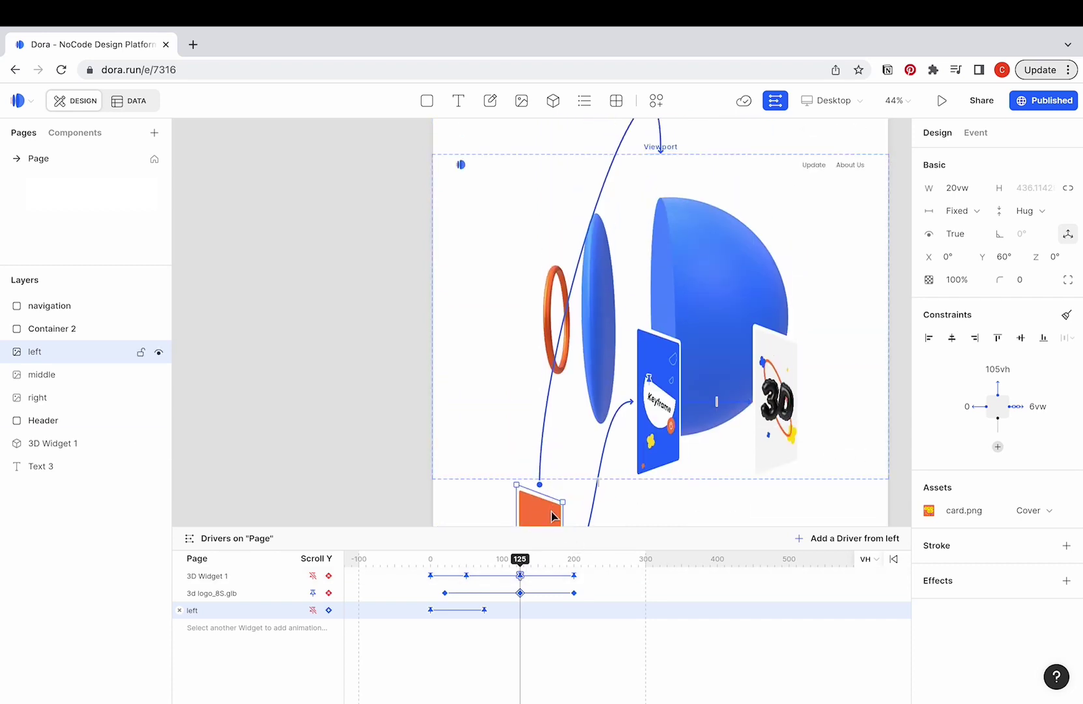
drag(551, 517, 544, 235)
click(554, 299)
click(556, 295)
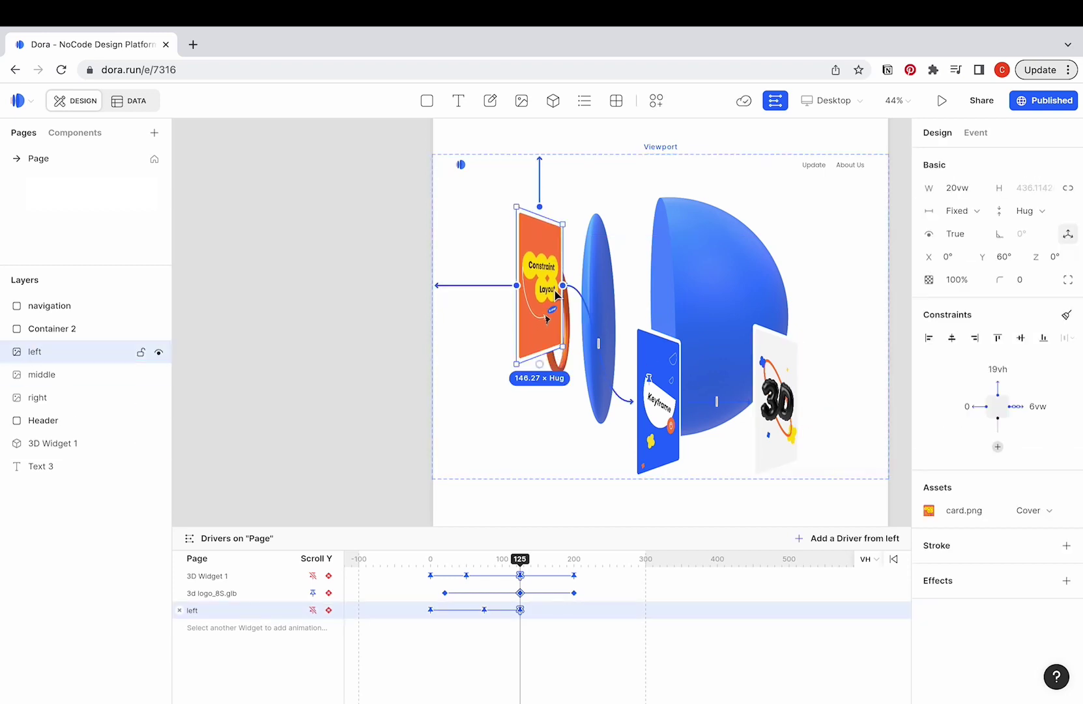
click(1003, 256)
key(Return)
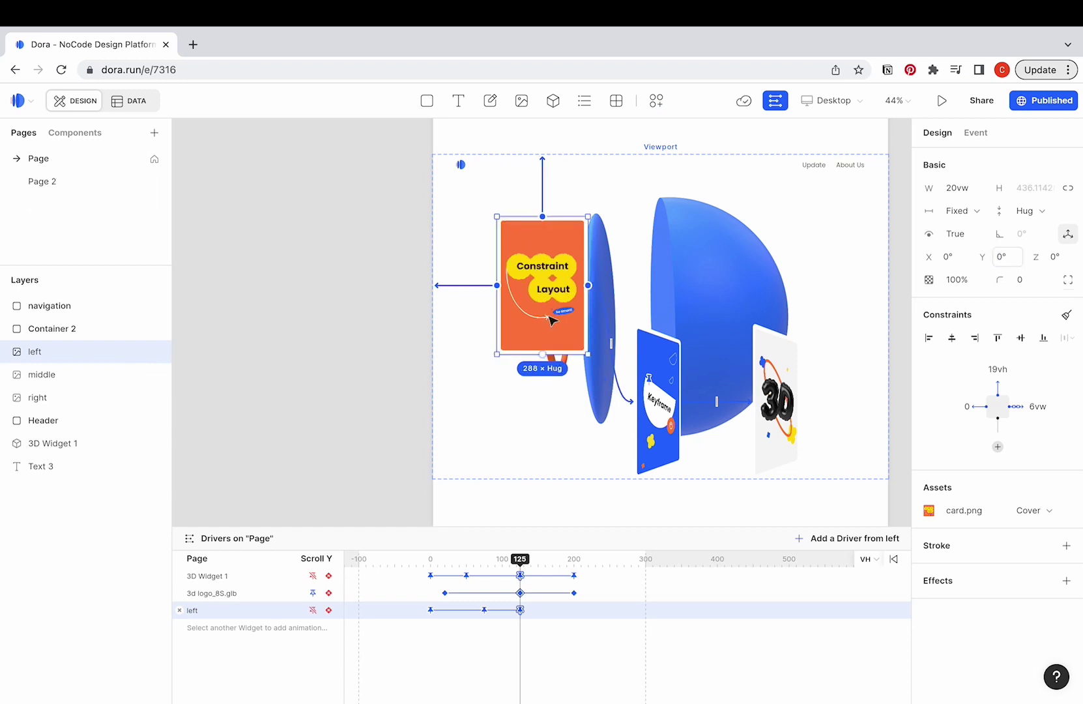
click(942, 100)
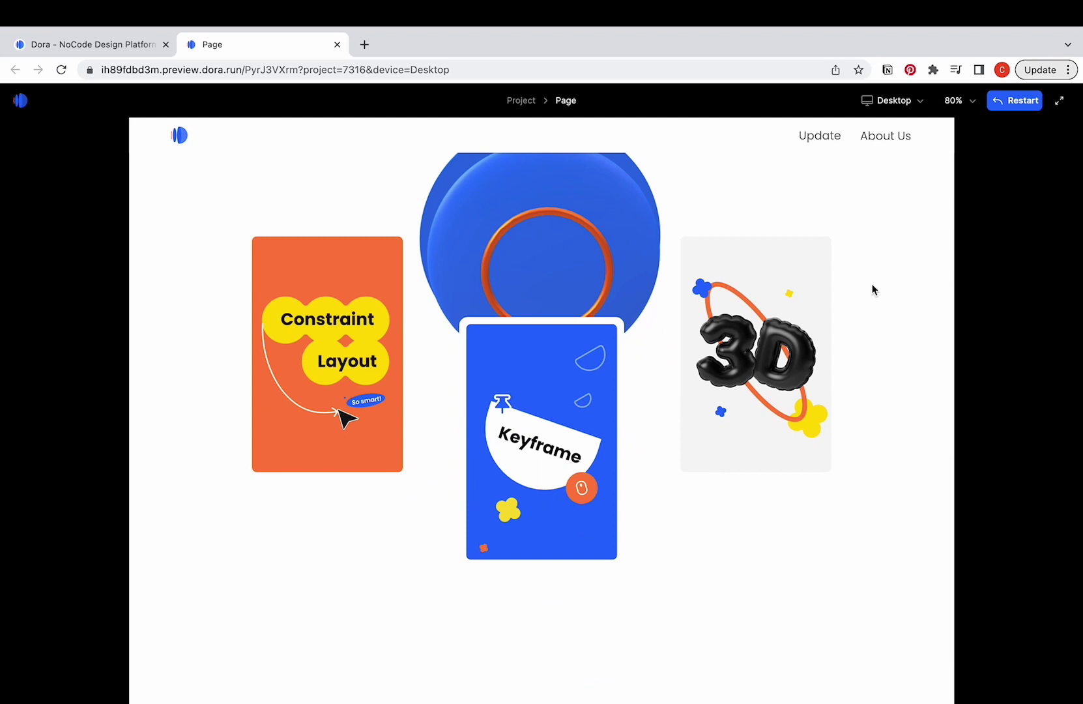
key(ctrl+w)
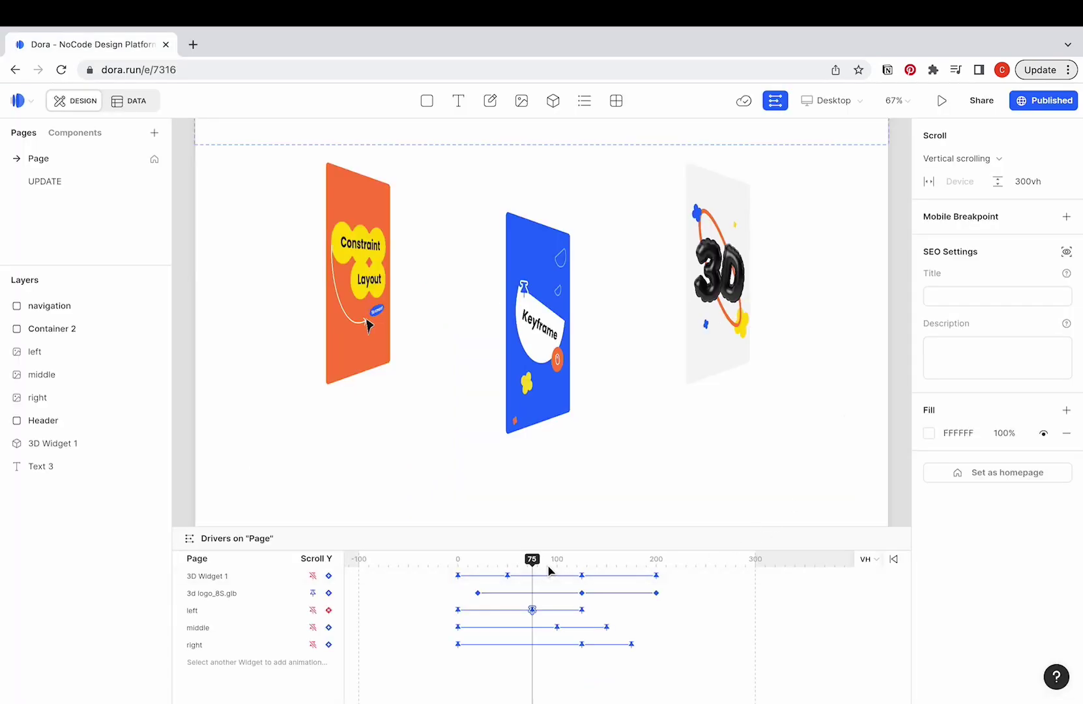
click(565, 626)
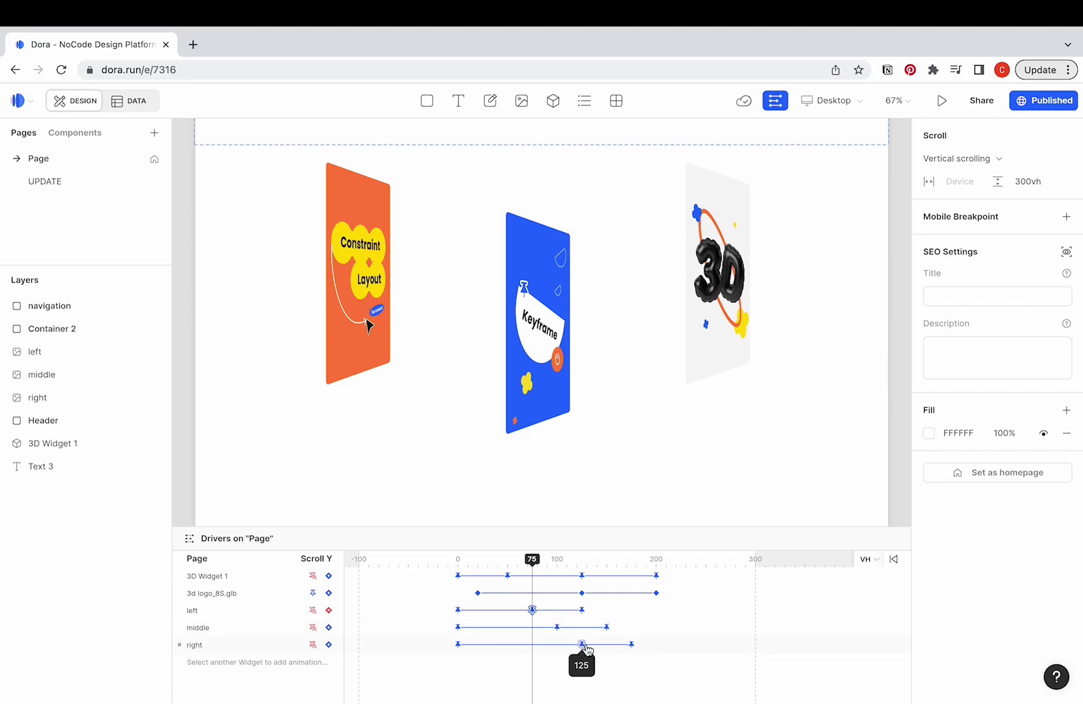
click(632, 644)
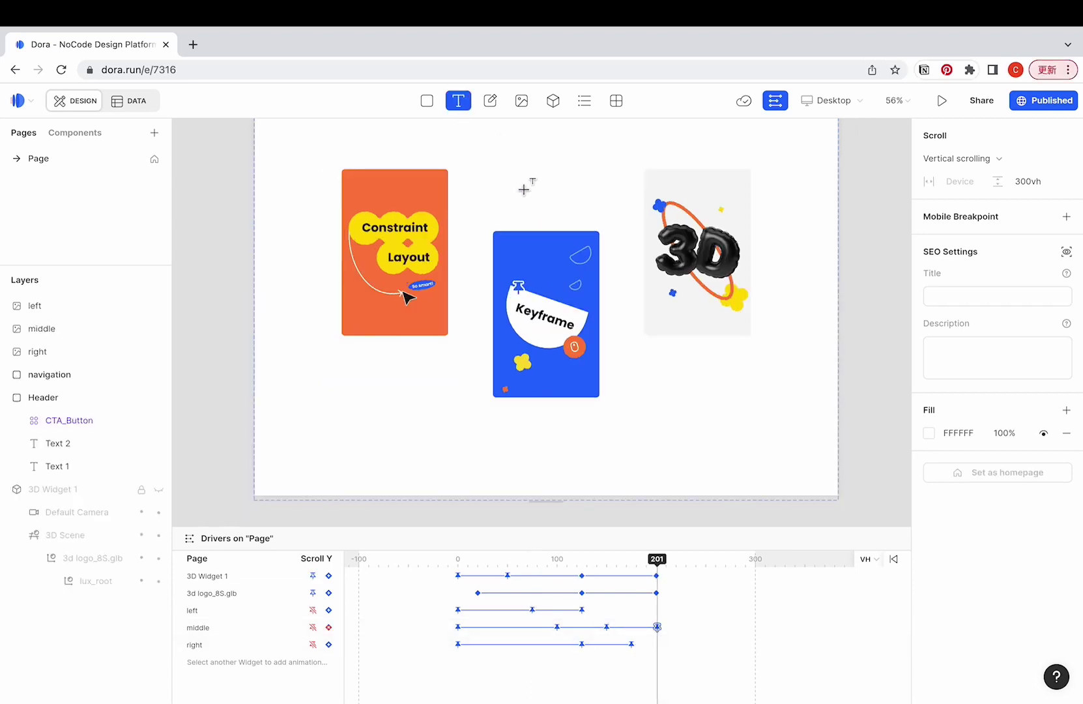
Add an 'Our Features' heading above the cards, centred horizontally and pinned to the Keyframe card's bottom
click(508, 188)
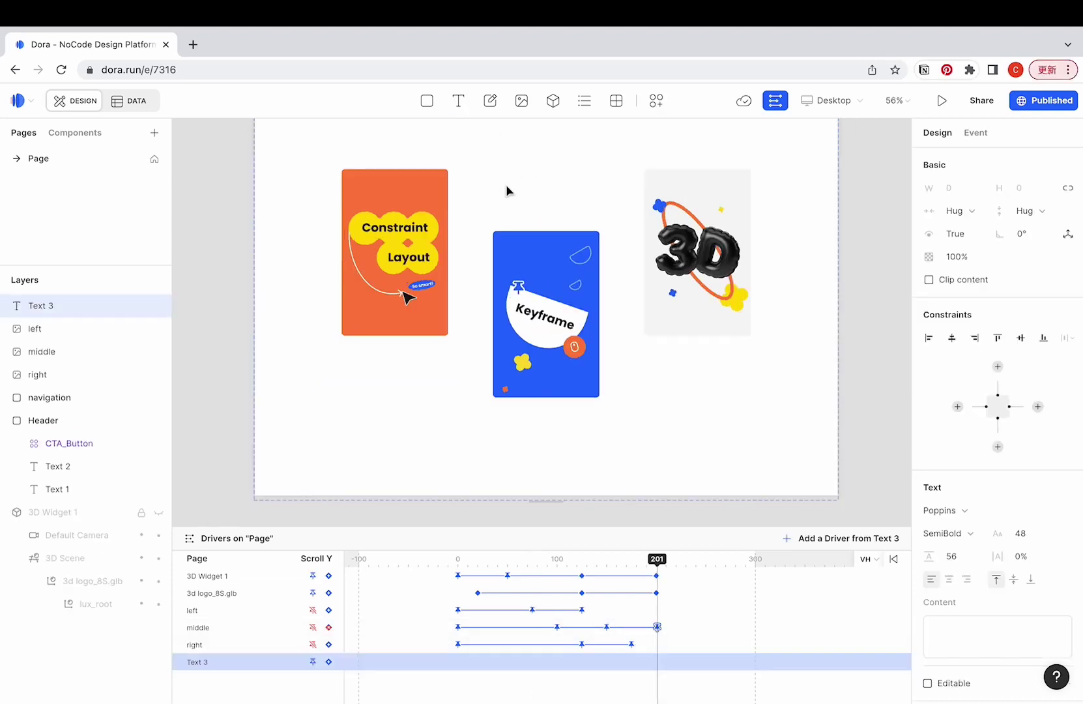
text(OUR)
key(BackSpace)
key(BackSpace)
key(BackSpace)
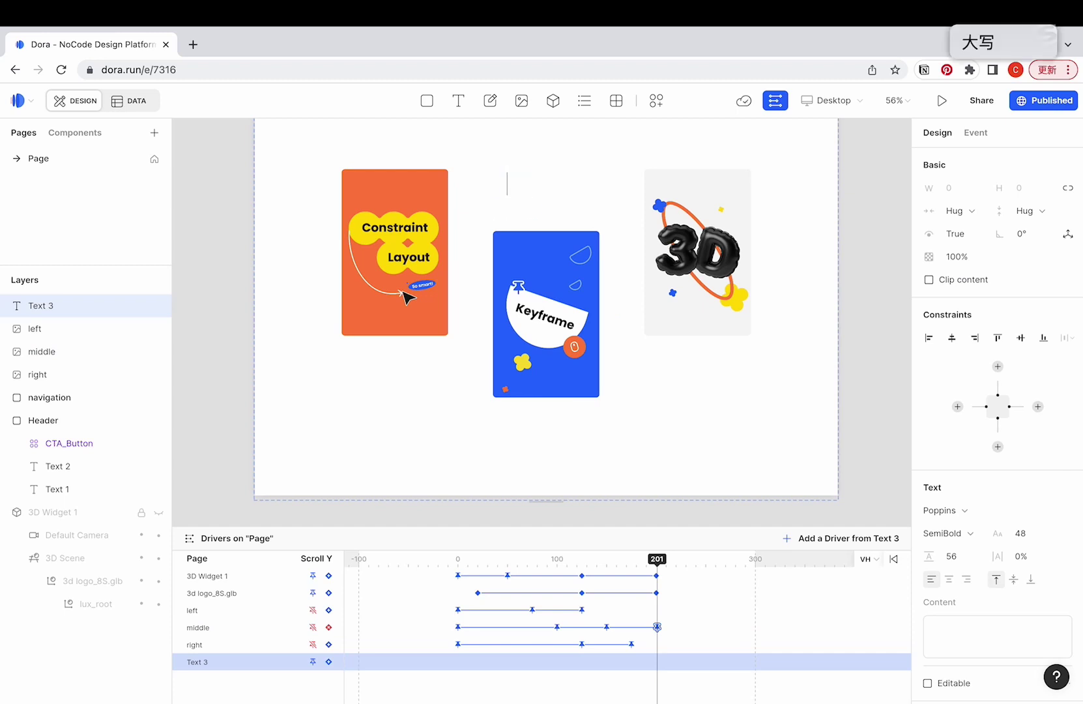
text(Our Features)
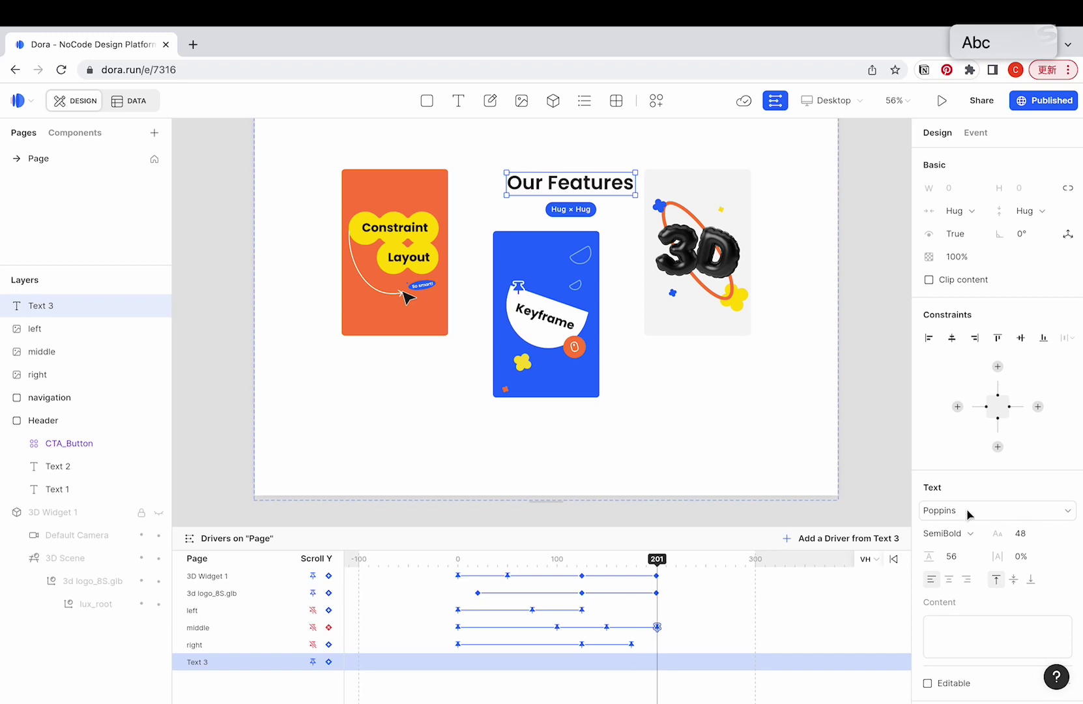
key(Escape)
click(953, 339)
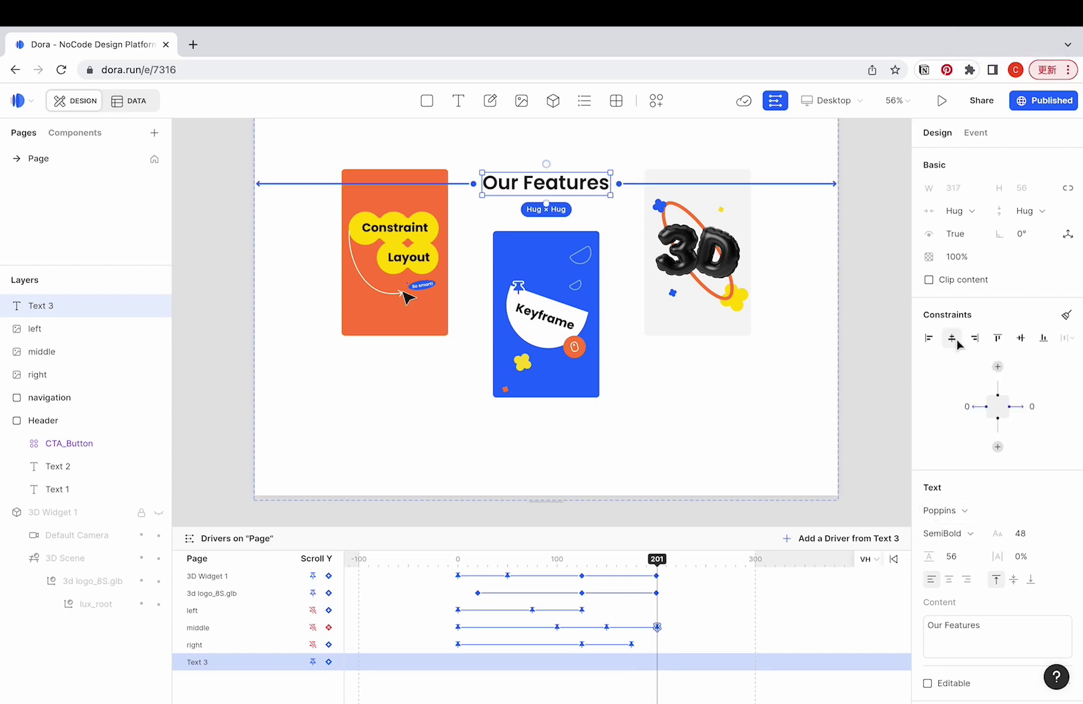
drag(549, 206, 547, 244)
click(997, 444)
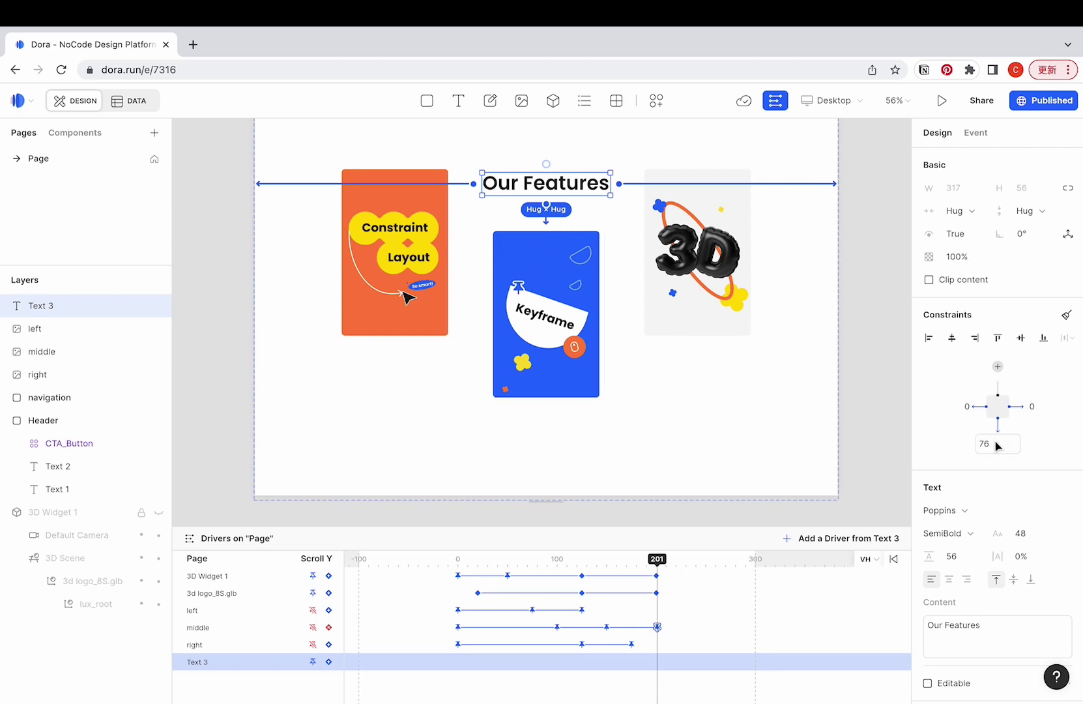
Keyframe the Our Features heading at scroll position 185 with 0% opacity
click(640, 568)
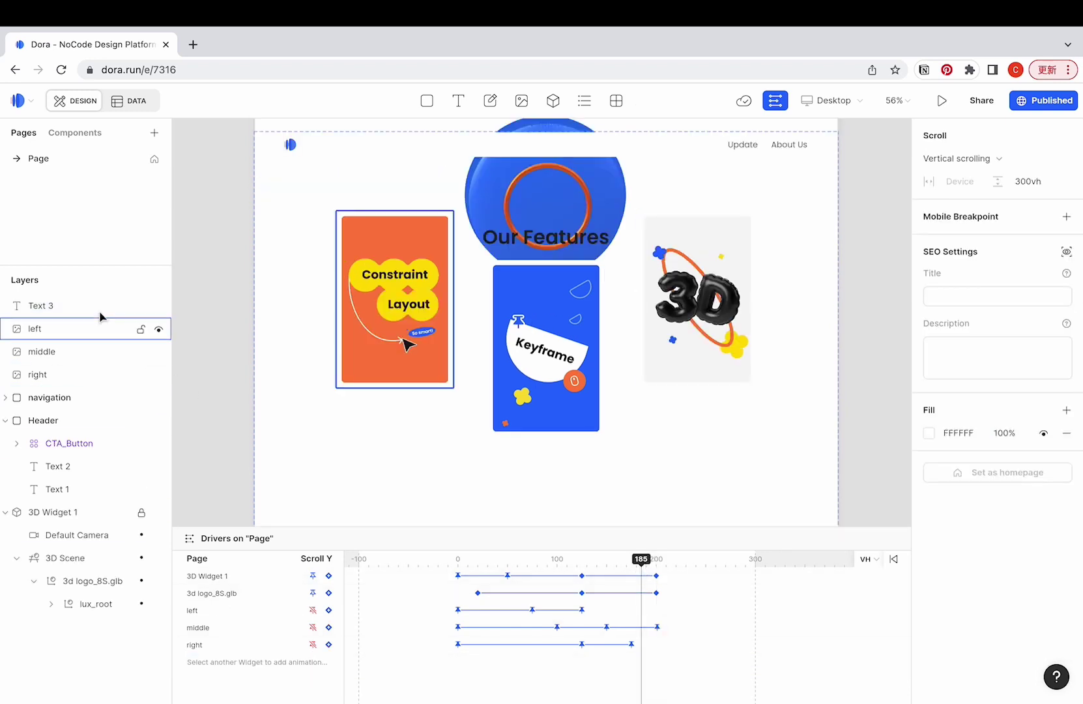
click(58, 305)
click(328, 662)
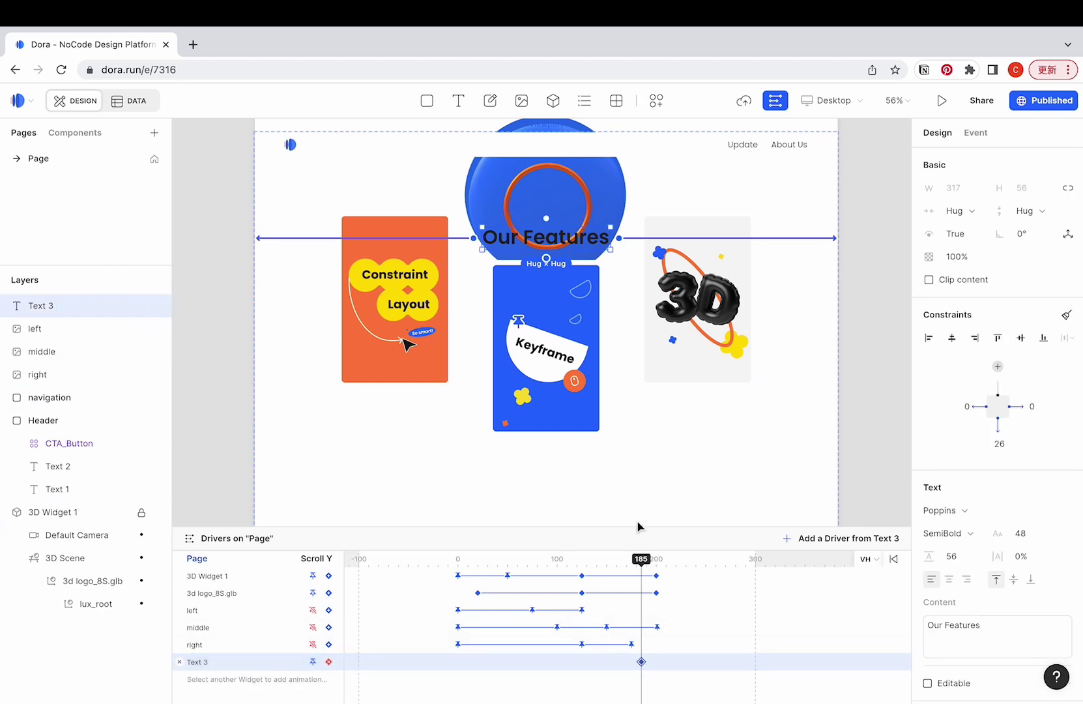
click(640, 562)
drag(640, 561, 642, 562)
click(955, 256)
key(Return)
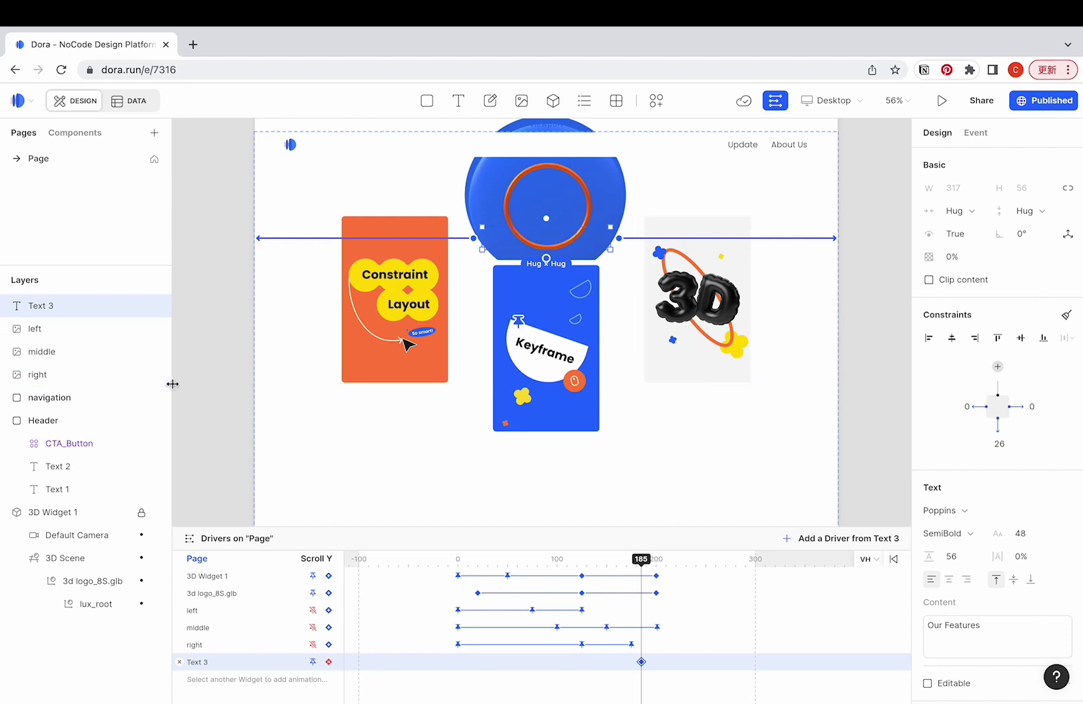
key(Escape)
scroll(537, 249, down, 3)
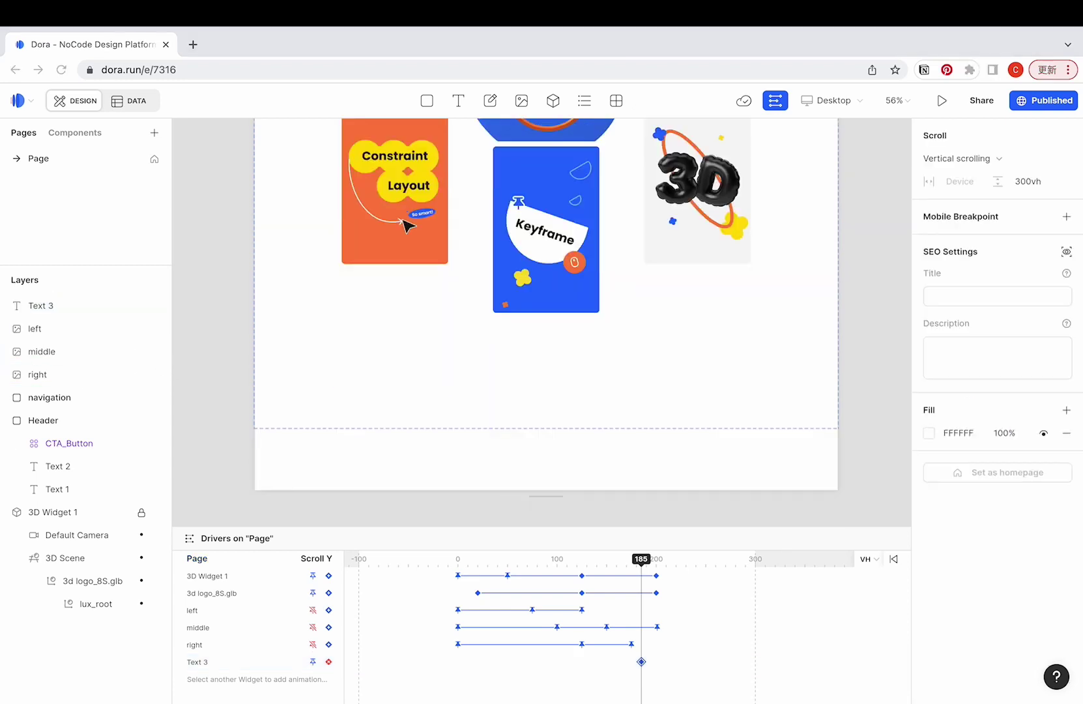
Draw a rectangle at the page bottom sized to fill width and 10vh height
click(427, 100)
drag(271, 441, 529, 491)
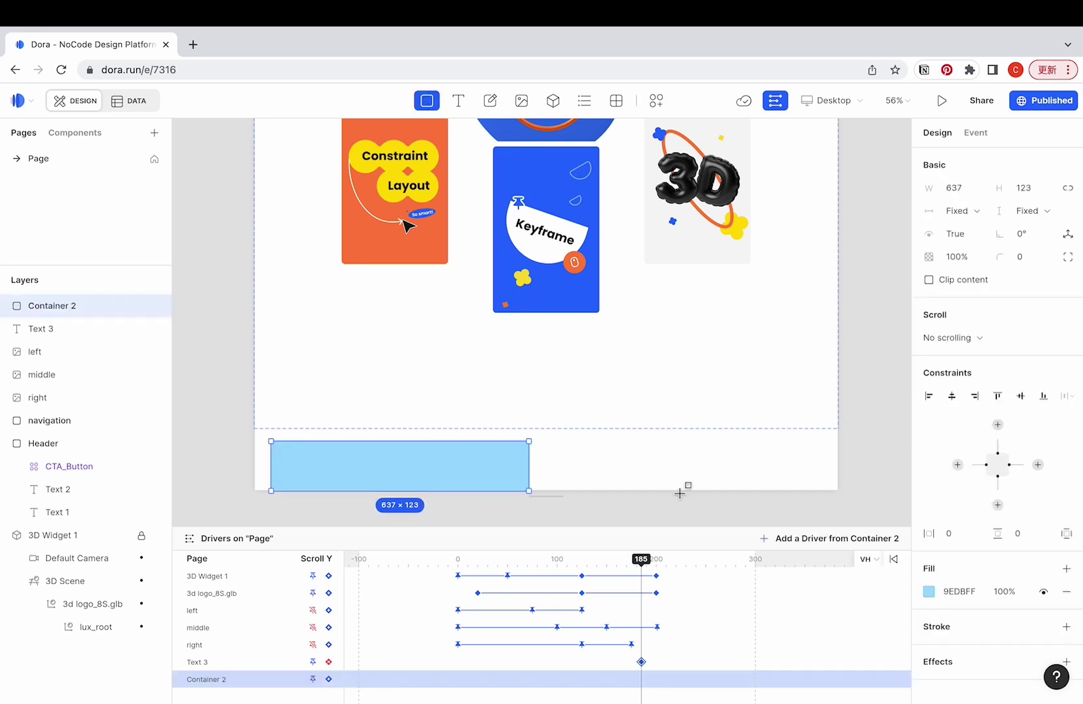
drag(680, 494, 795, 486)
click(956, 187)
text(fi)
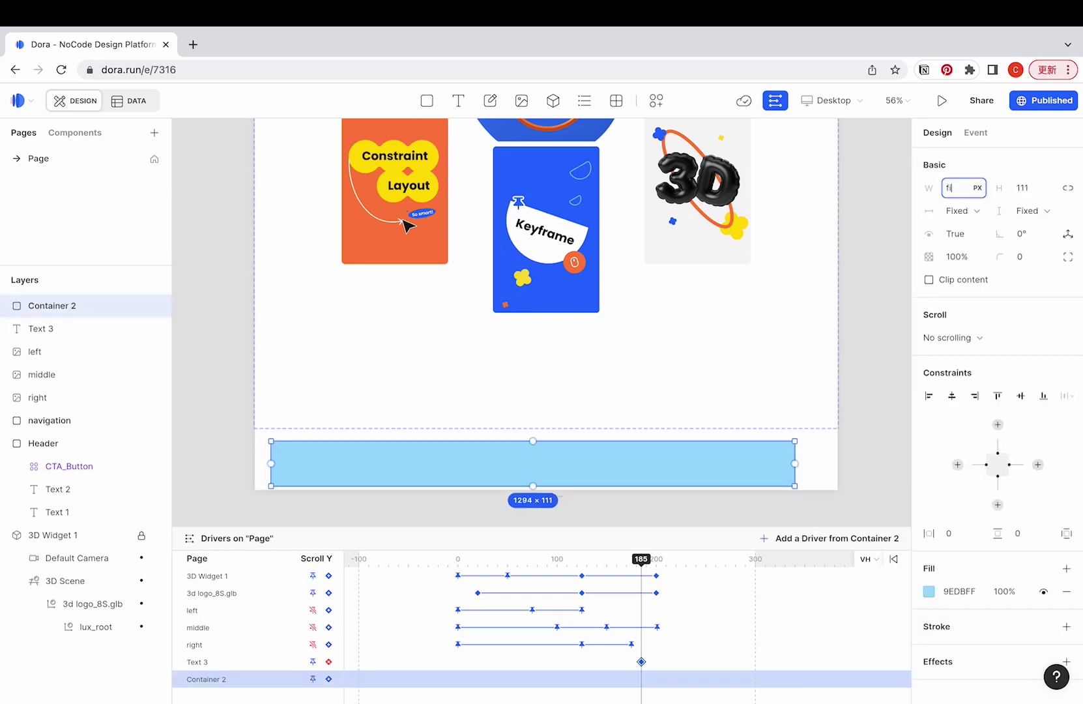
text(ll)
key(Return)
click(1024, 188)
text(10v)
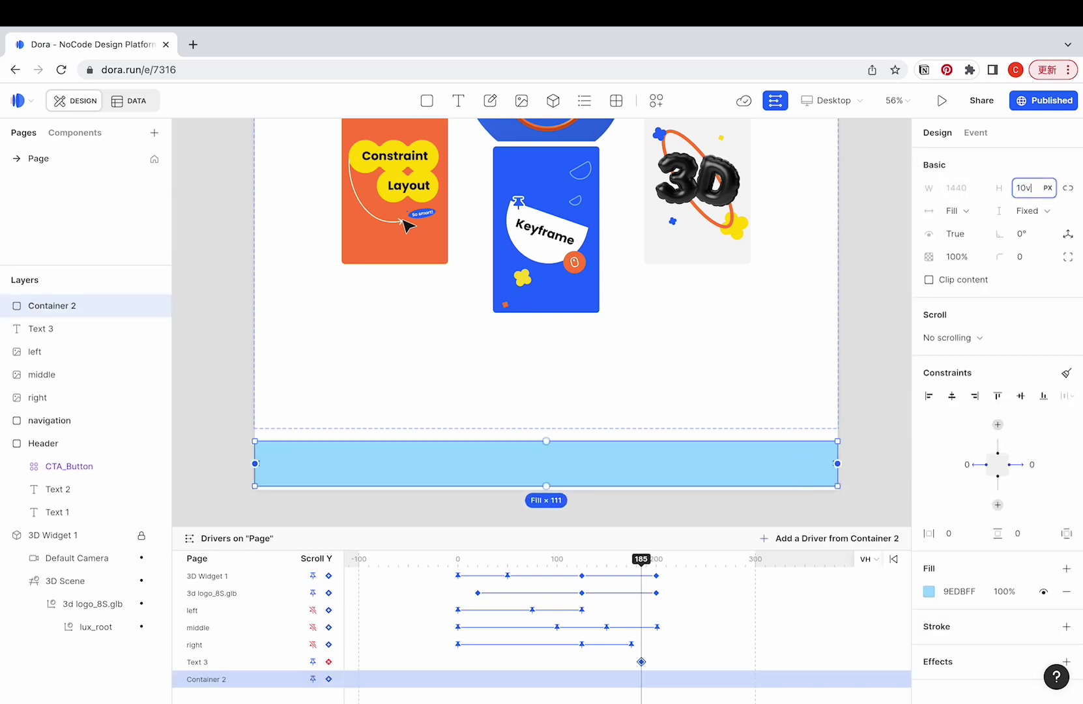
text(h)
key(Return)
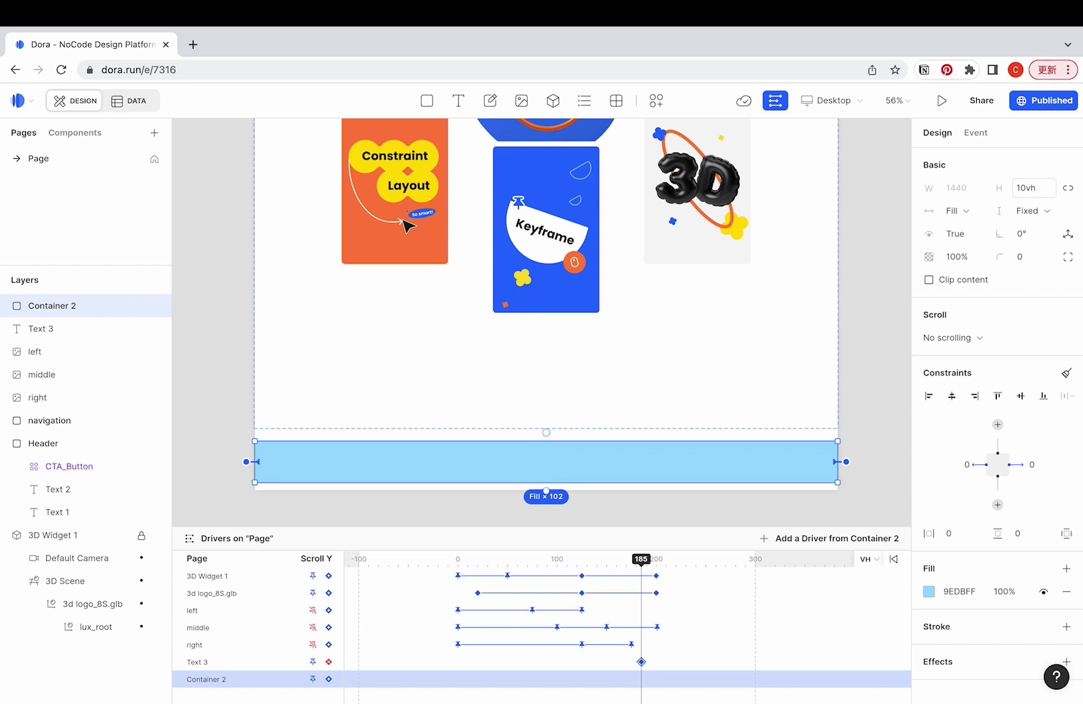
Hide the rectangle's blue fill and pin it to the page bottom
click(1043, 592)
click(1044, 396)
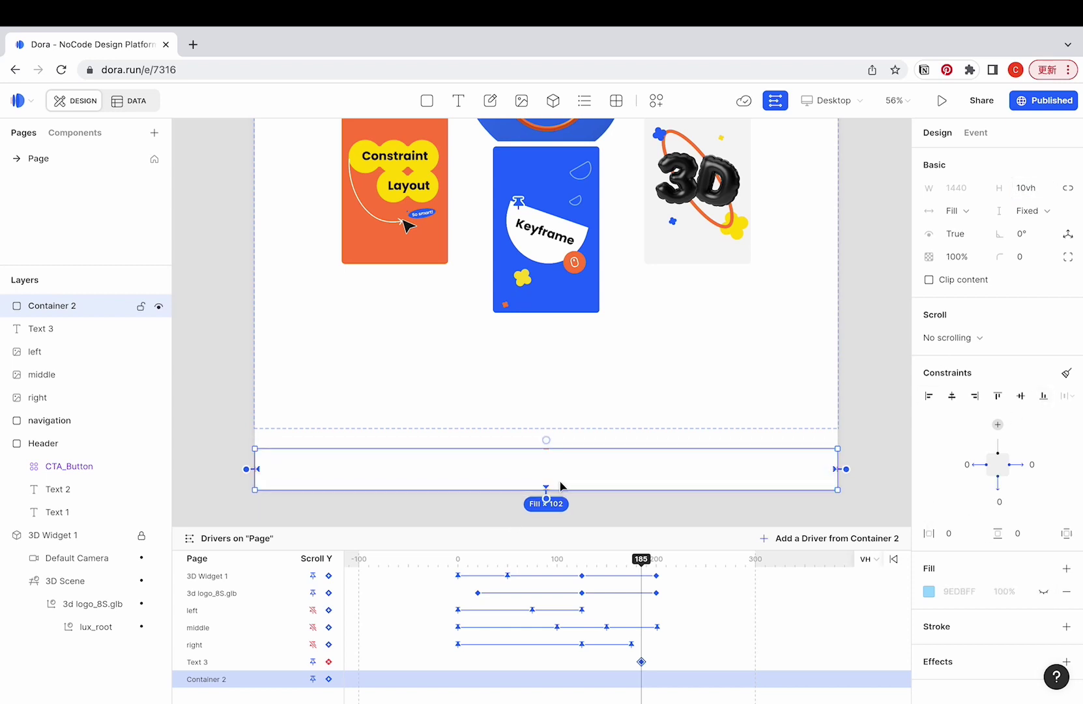
ctrl+scroll(268, 500, up, 5)
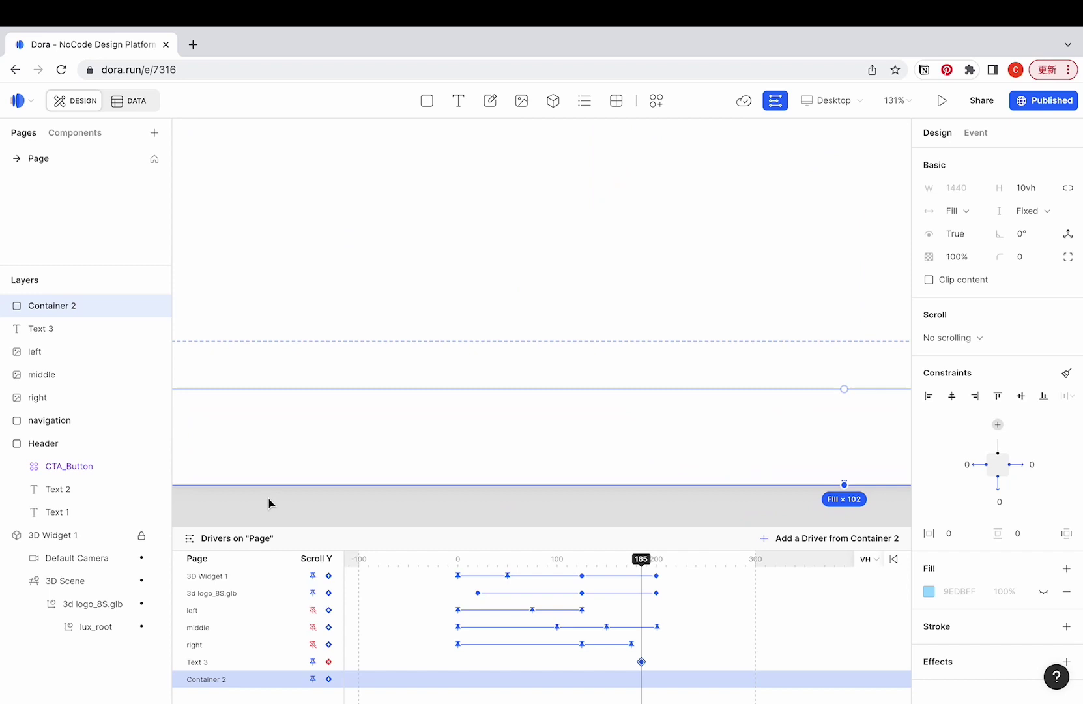
Place the footer.png logo image in the footer at 30vw width with hug-content height
click(522, 101)
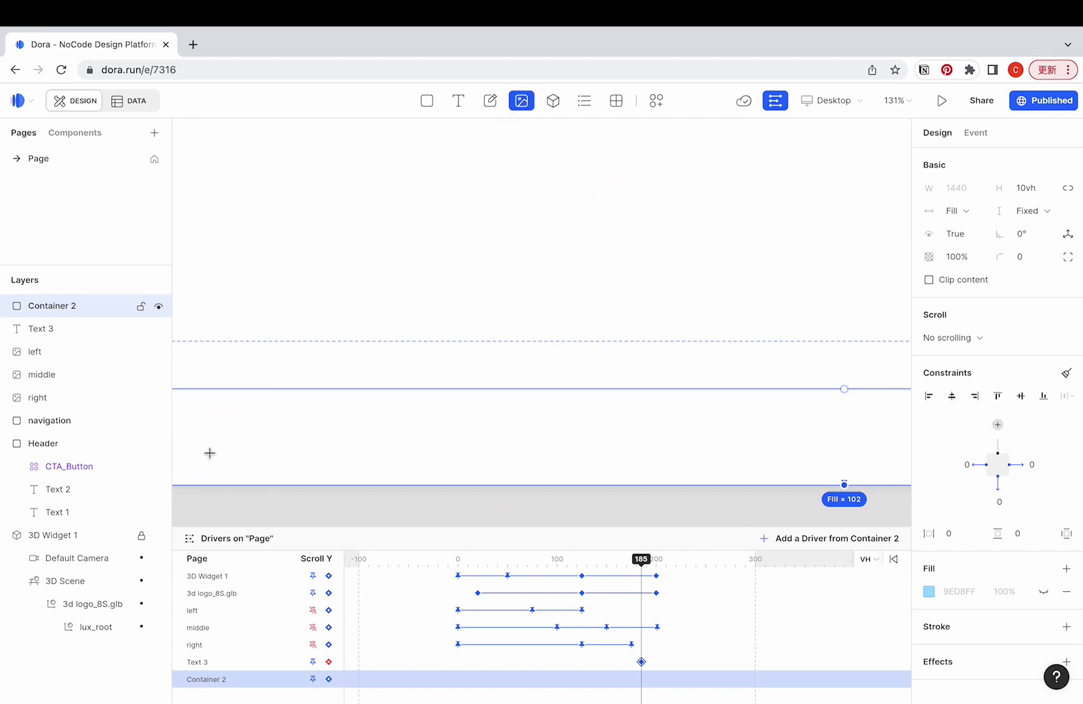
drag(205, 417, 393, 463)
drag(476, 465, 645, 470)
click(955, 187)
text(30vw)
key(Return)
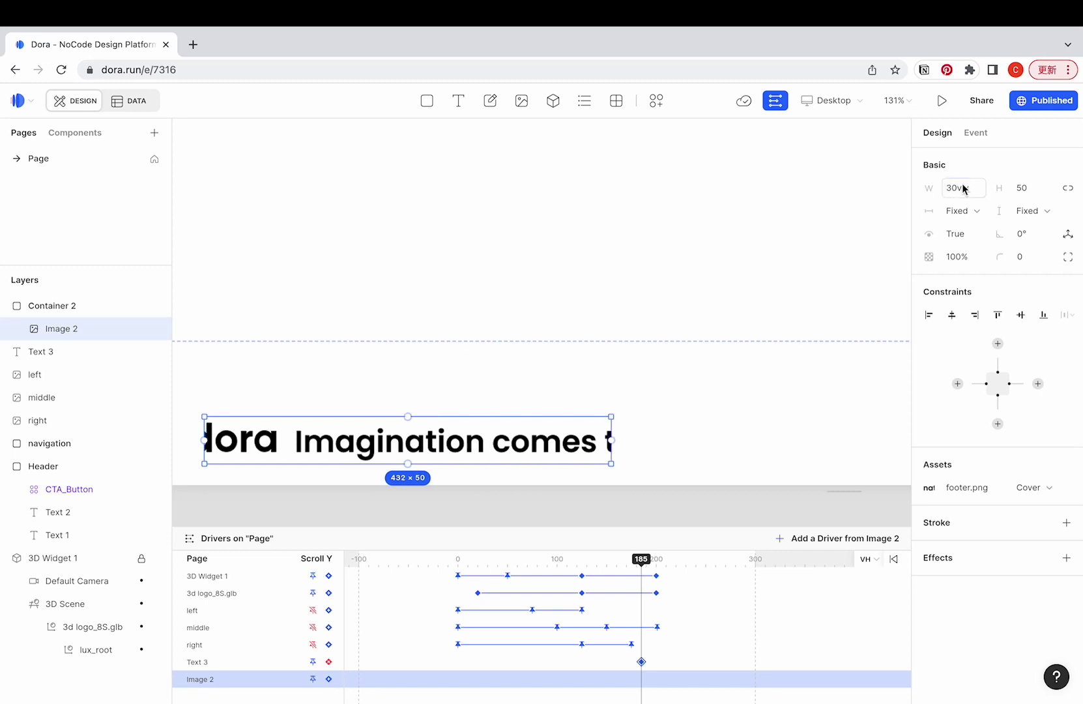
click(1033, 210)
click(1032, 285)
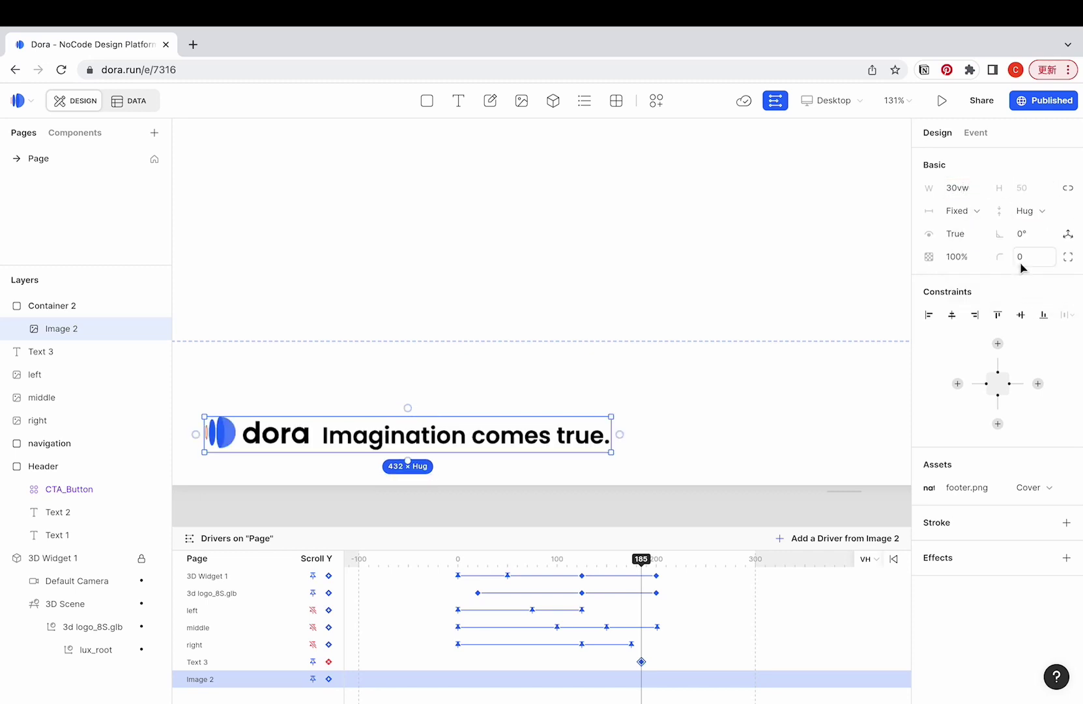
Pin the logo 5vw from the left and anchor it to top and bottom
drag(275, 414, 278, 412)
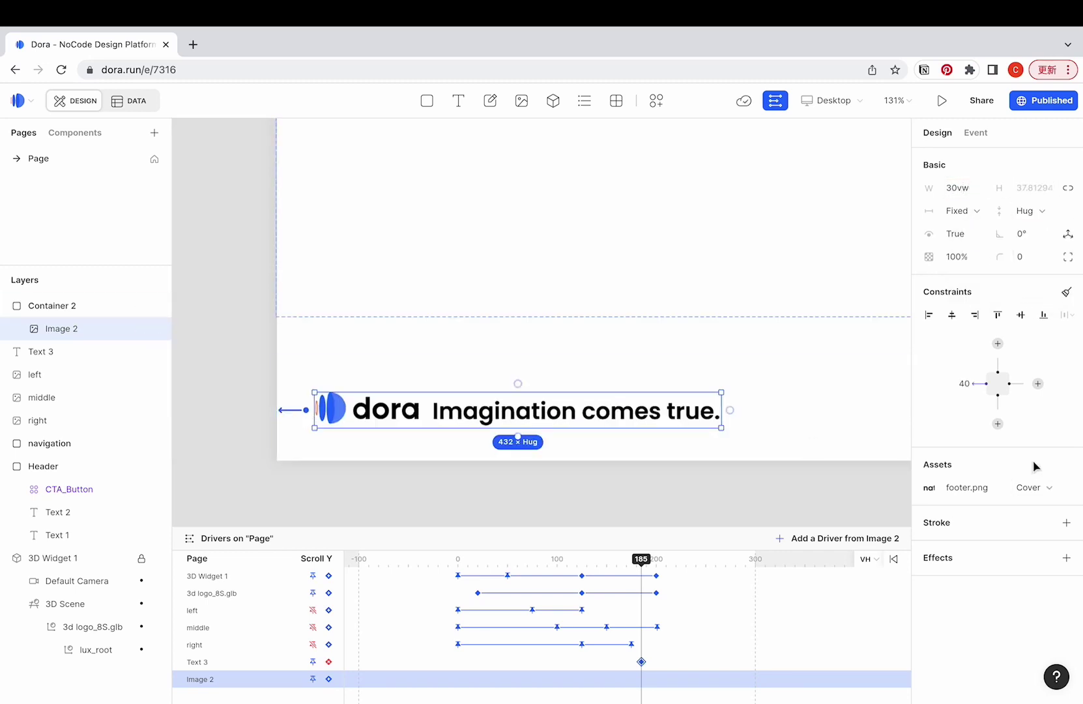
click(958, 387)
text(5)
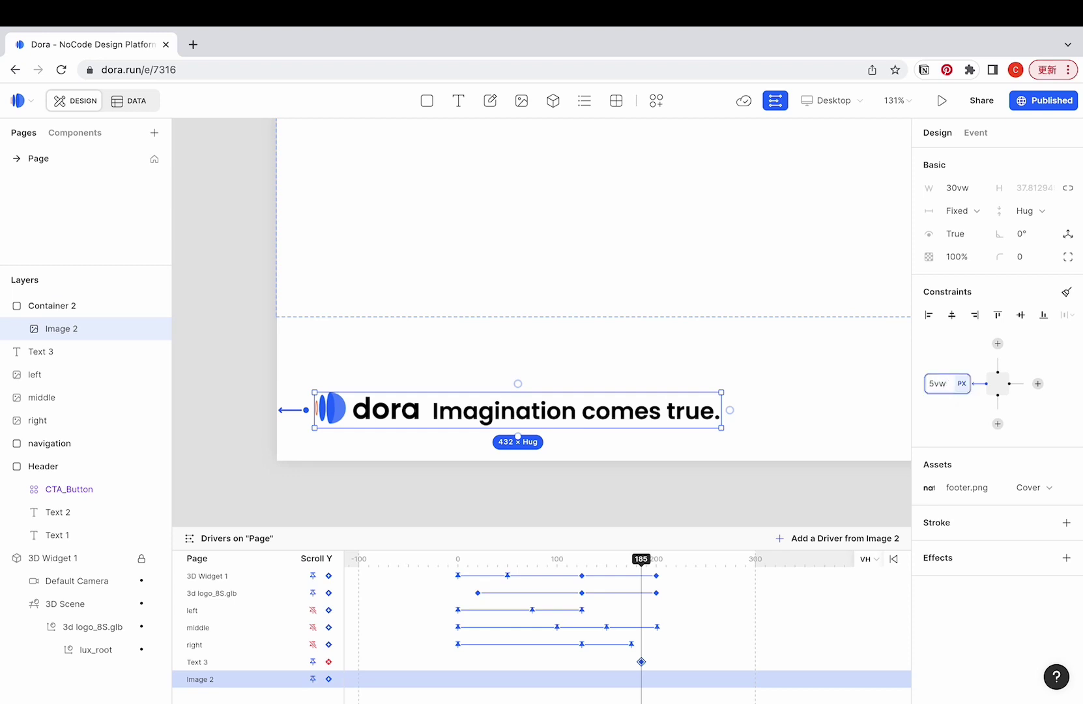
text(vw)
key(Return)
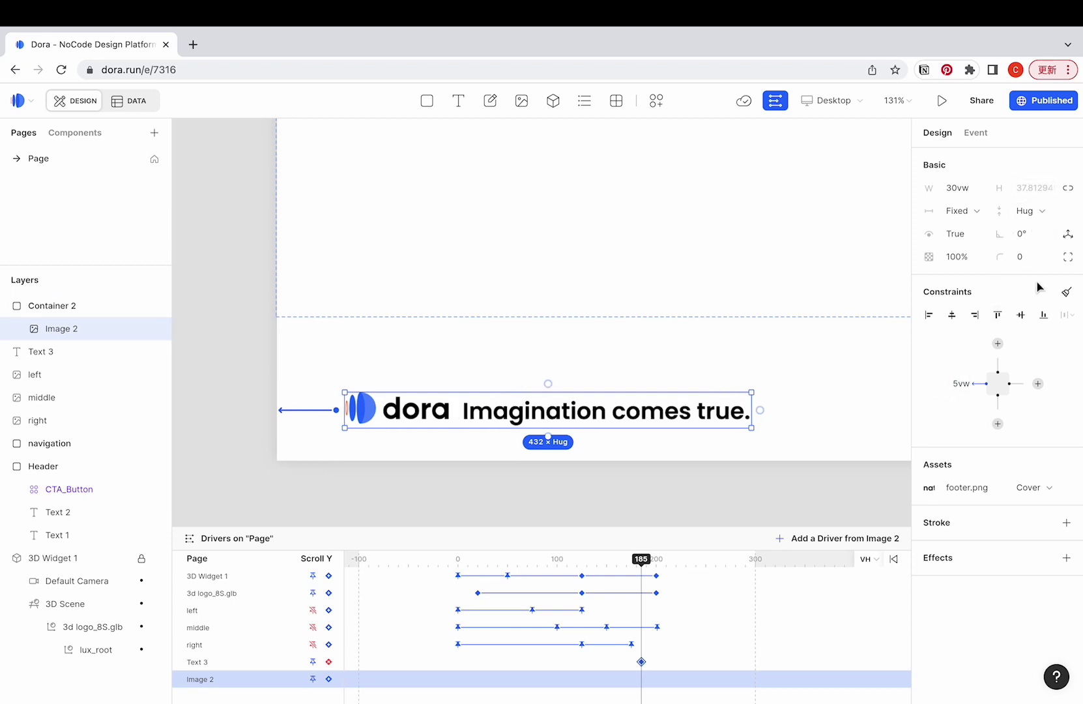
click(1021, 315)
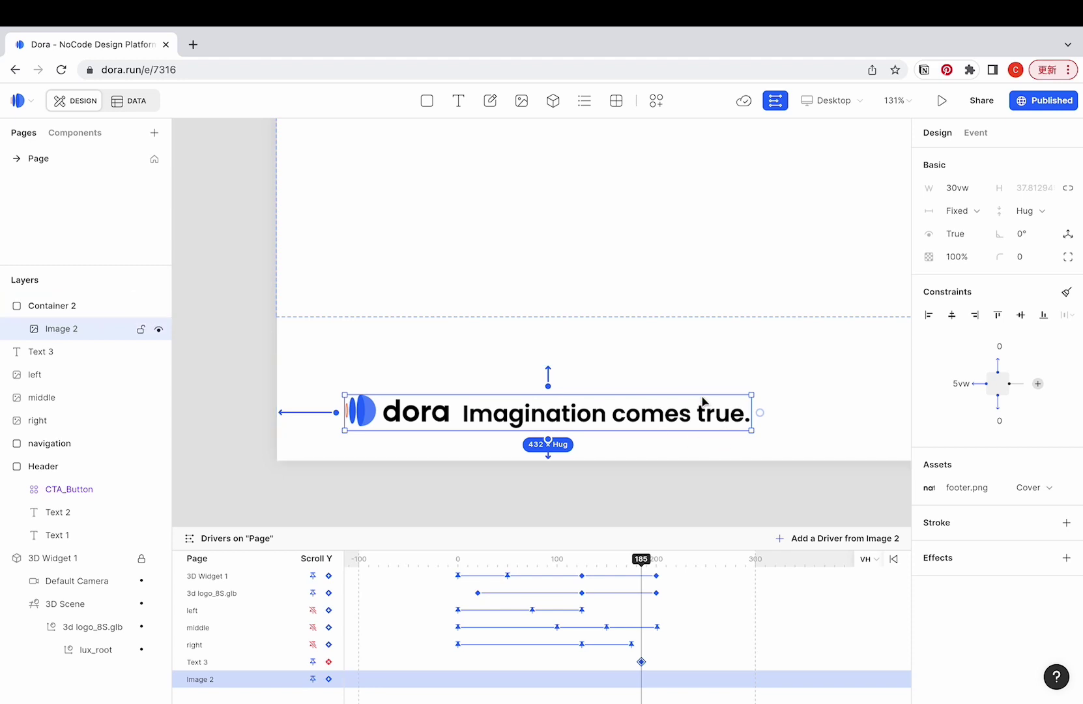
click(713, 484)
scroll(713, 485, down, 3)
scroll(783, 450, right, 10)
scroll(782, 450, down, 2)
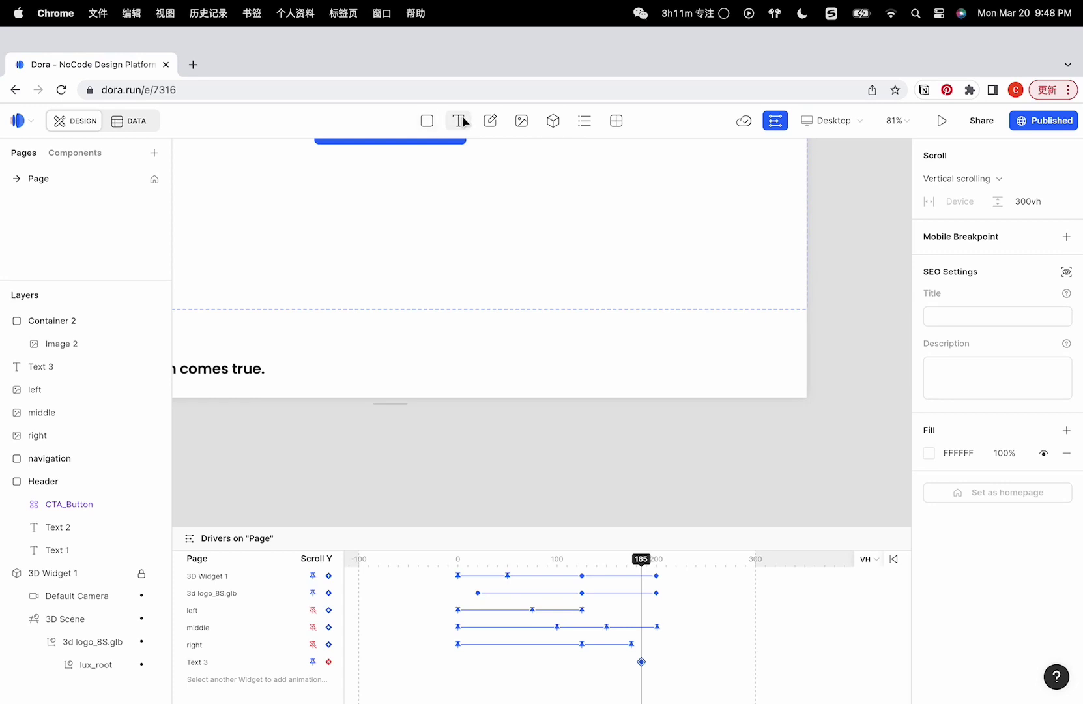
Draw a footer box right of the tagline with a dark 222222 fill
click(430, 122)
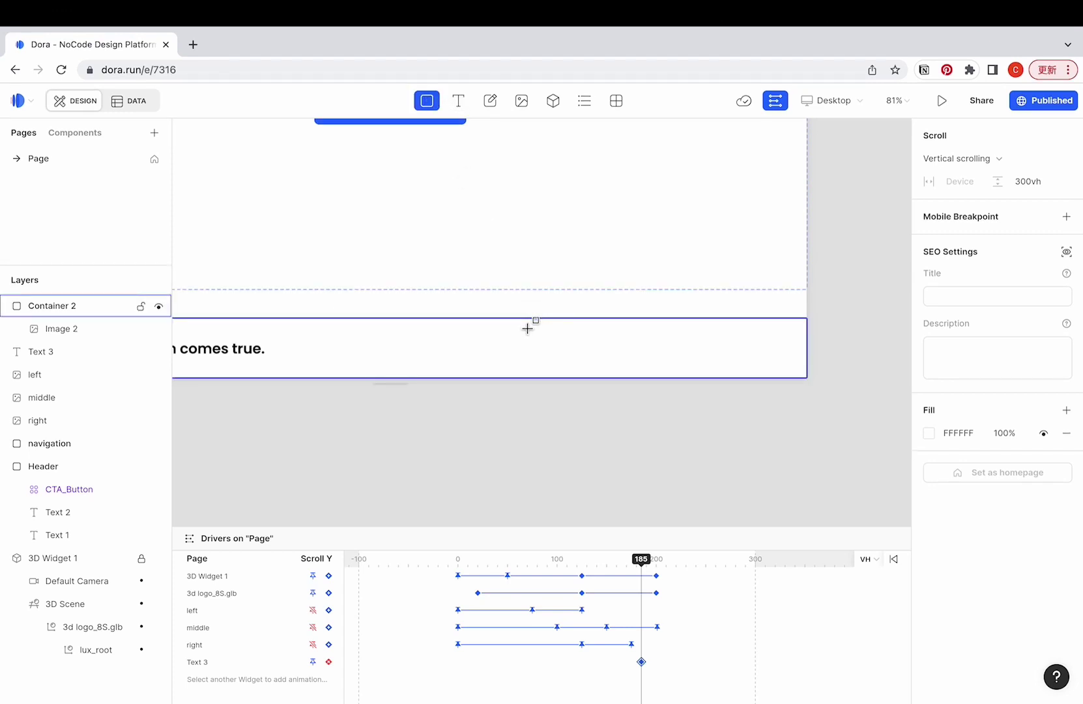
drag(524, 333, 617, 367)
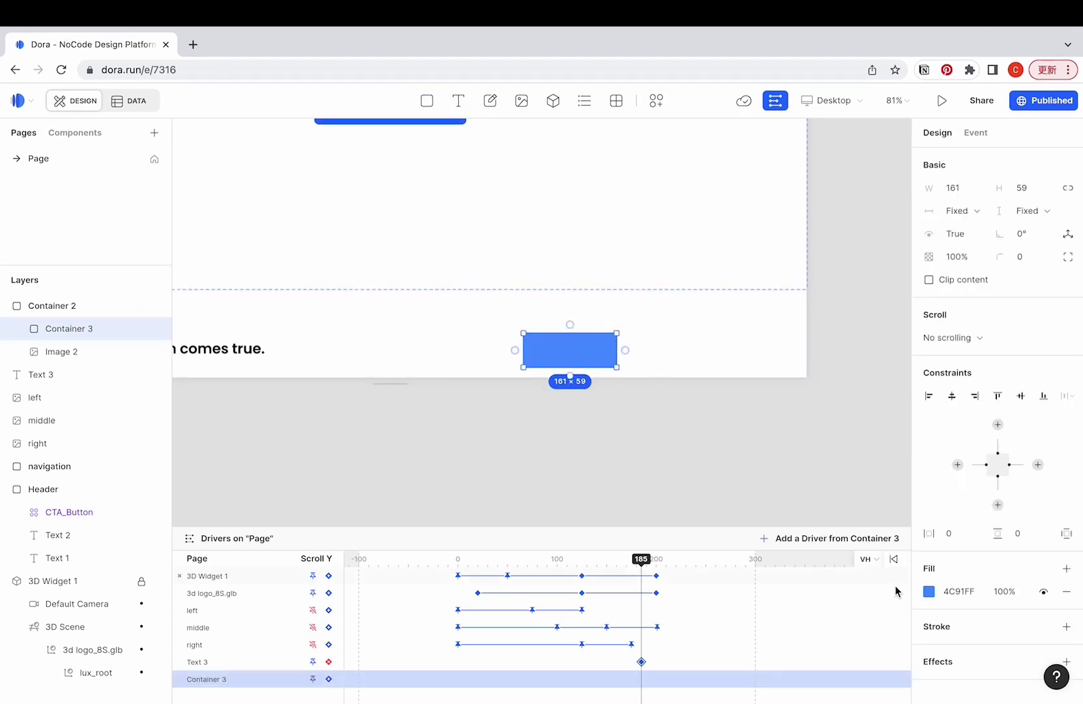
click(931, 592)
click(819, 678)
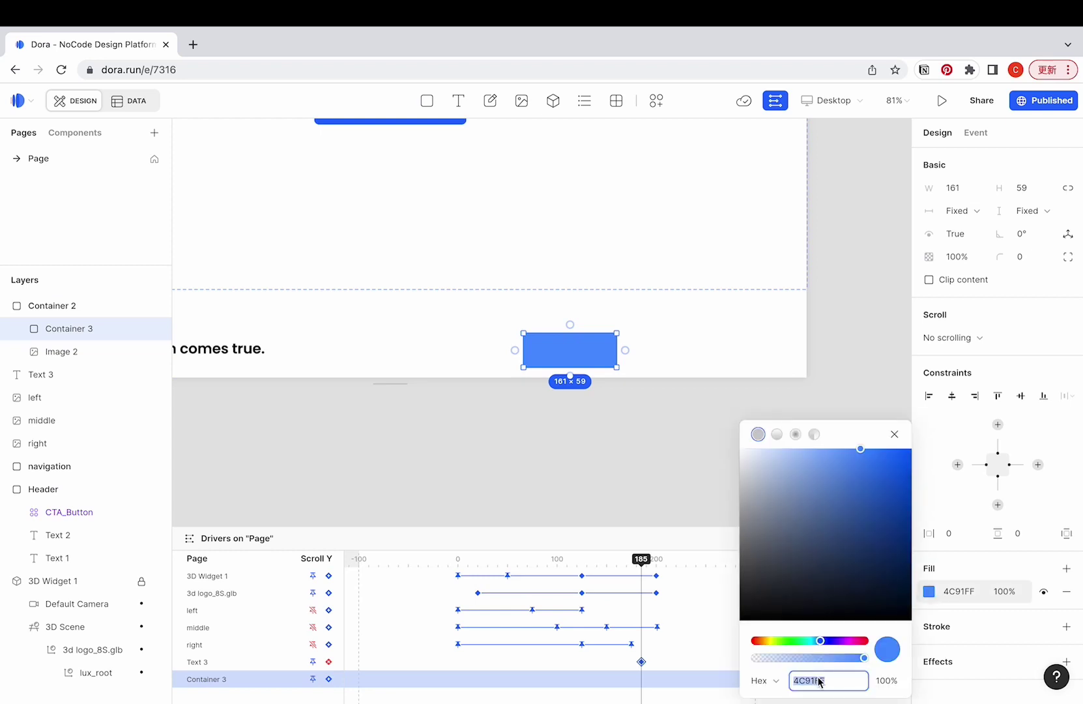
text(222222)
key(Return)
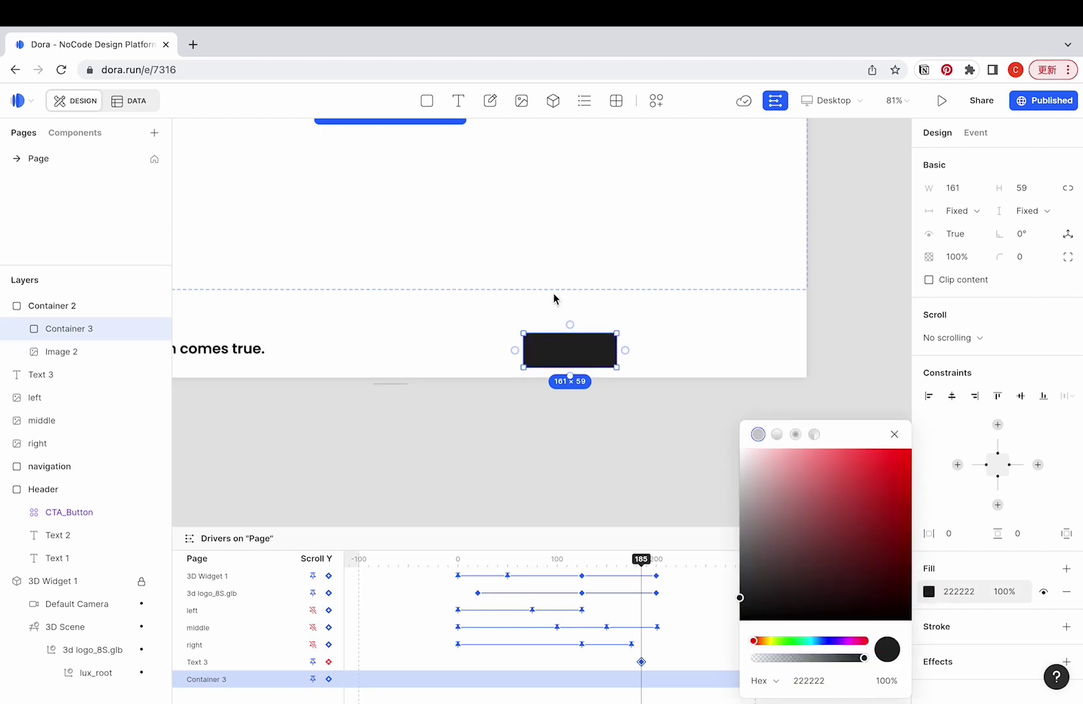
key(Escape)
Label the box 'Twitter' in 18 px text and select the button container
key(t)
click(551, 355)
text(T)
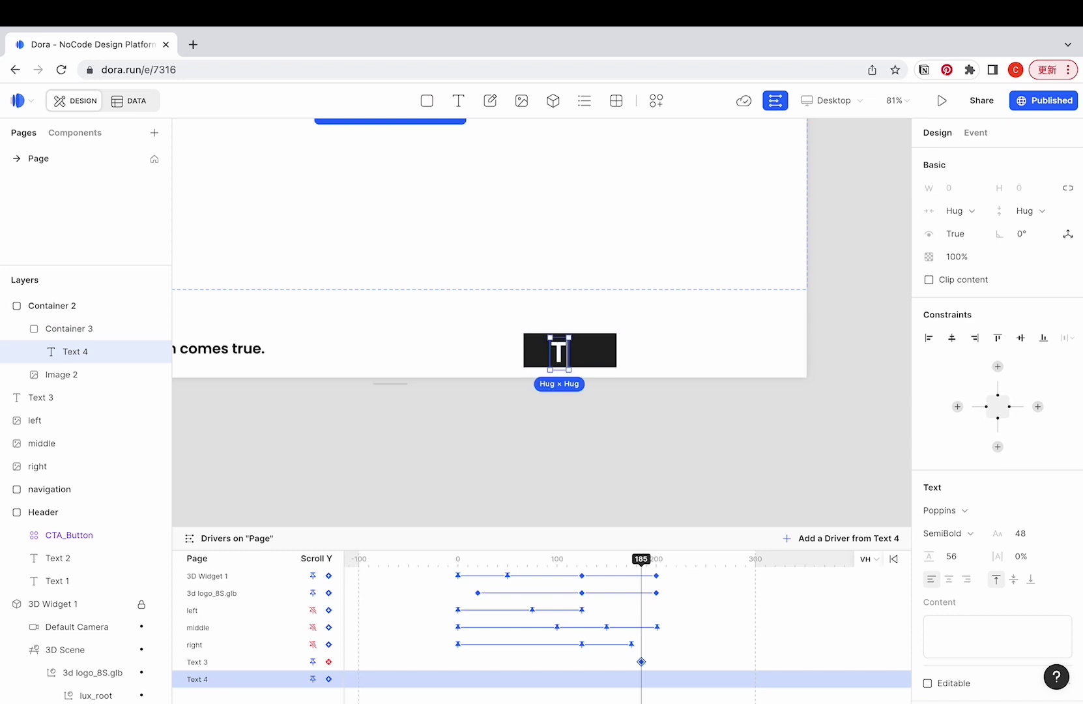
text(witt)
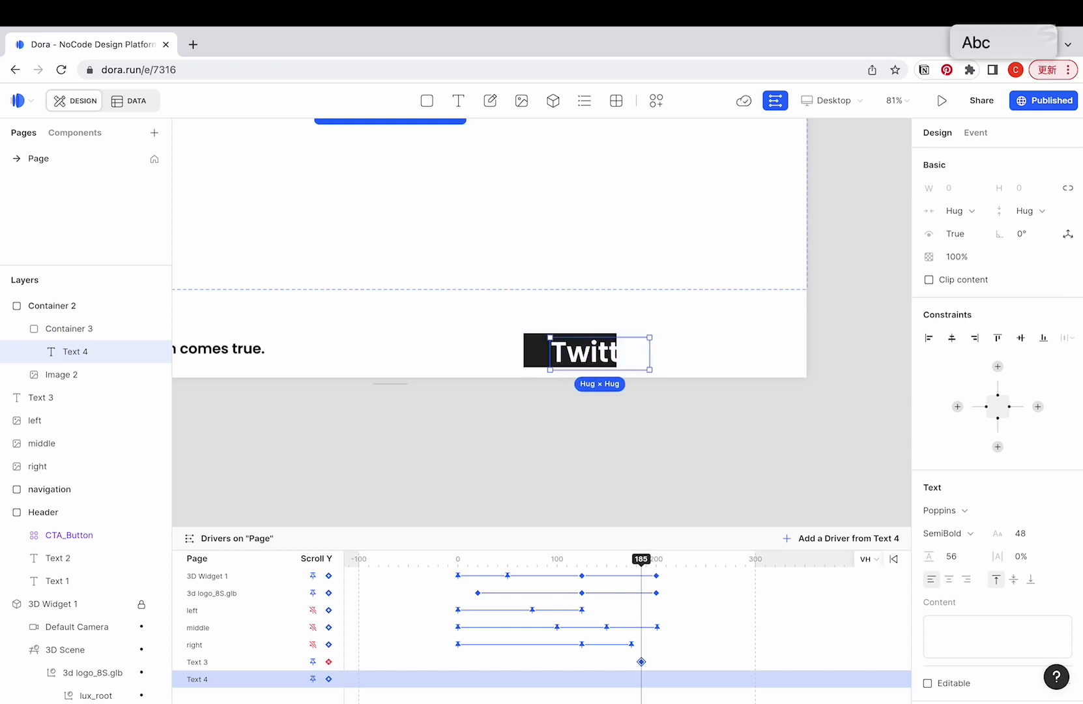
click(1027, 540)
text(18)
key(Return)
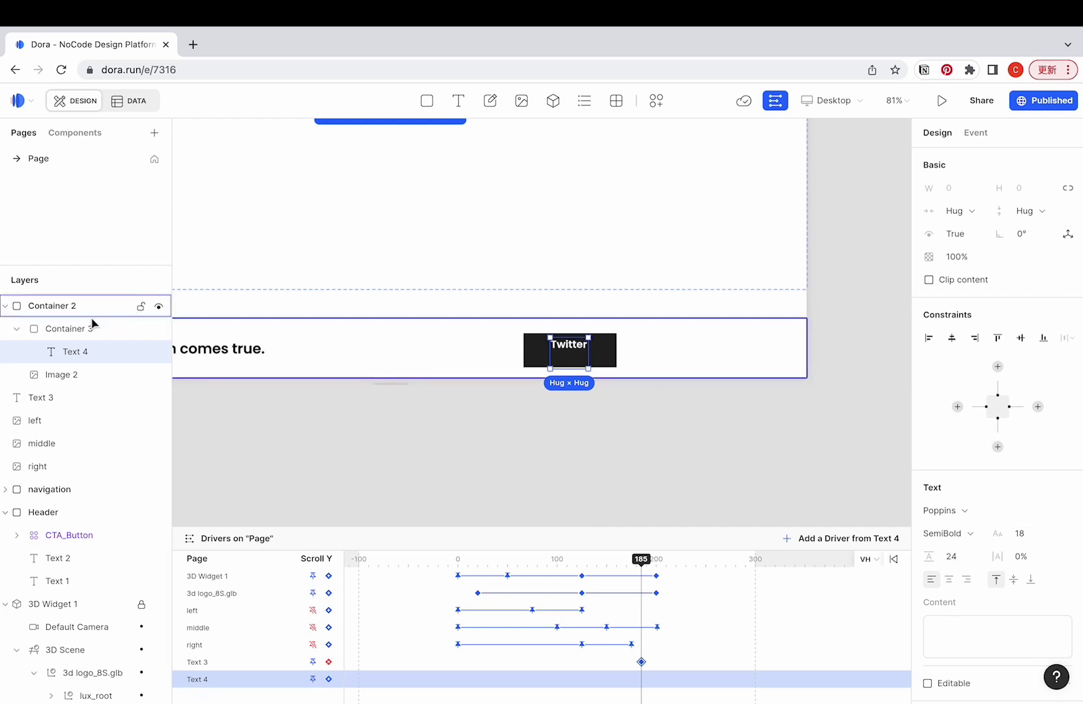
click(94, 325)
In the button's main component, set padding to 20 by 4 and hug contents in both dimensions
click(641, 103)
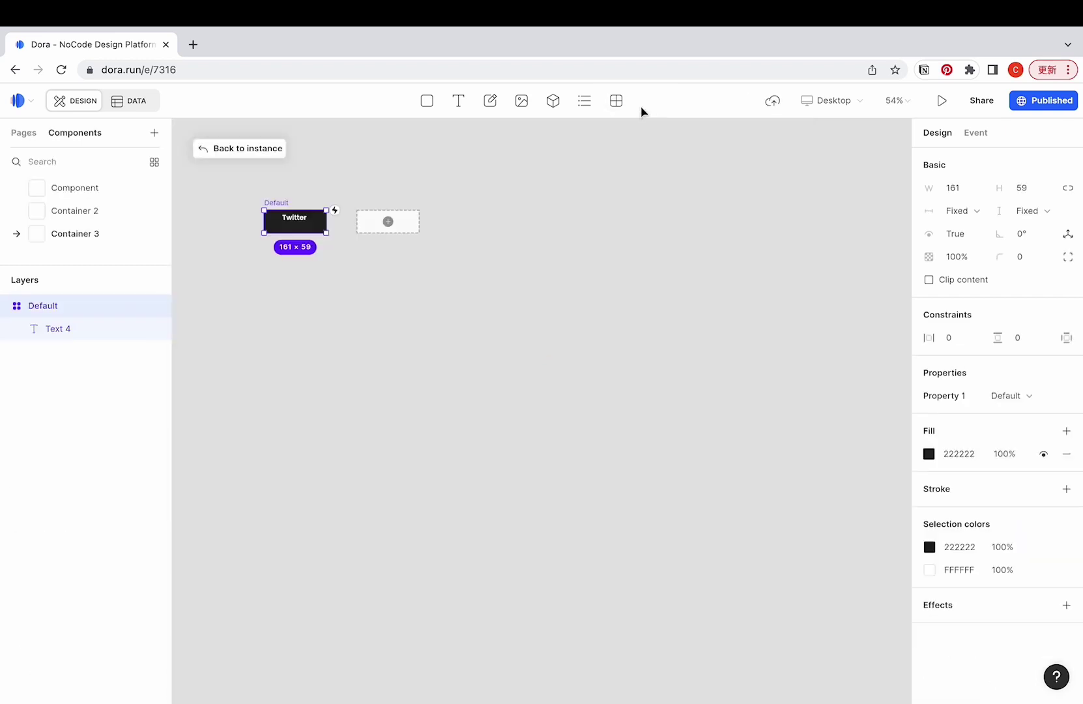
scroll(250, 209, up, 5)
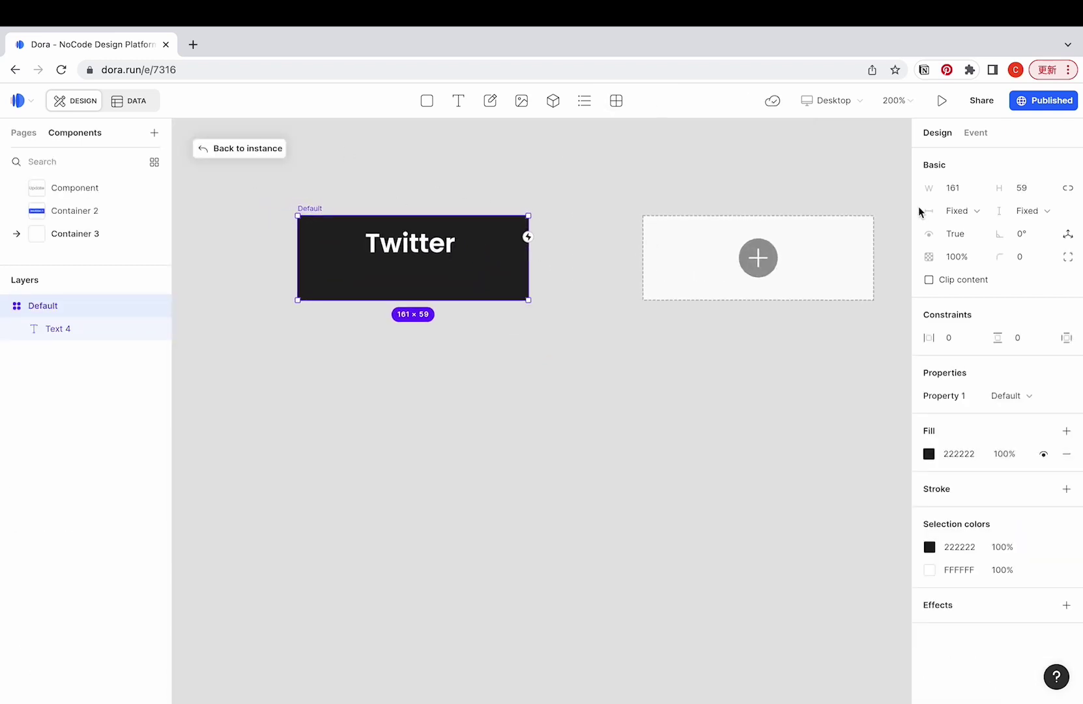
click(958, 344)
text(20)
key(Tab)
text(4)
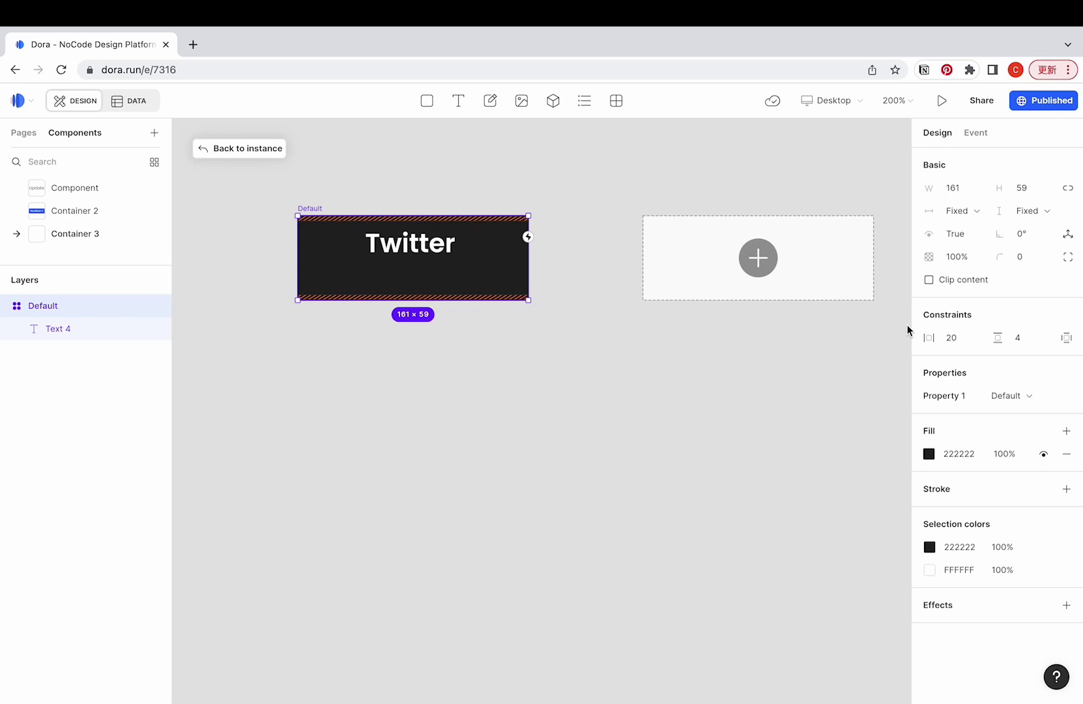
click(1034, 209)
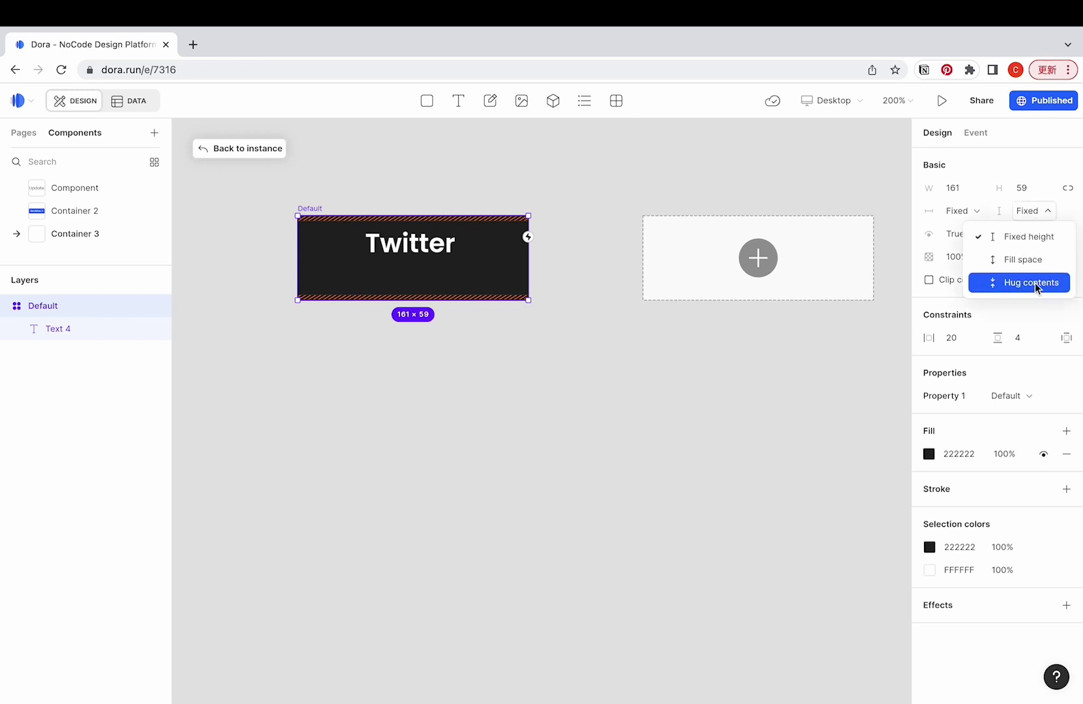
click(1038, 282)
click(964, 210)
click(973, 282)
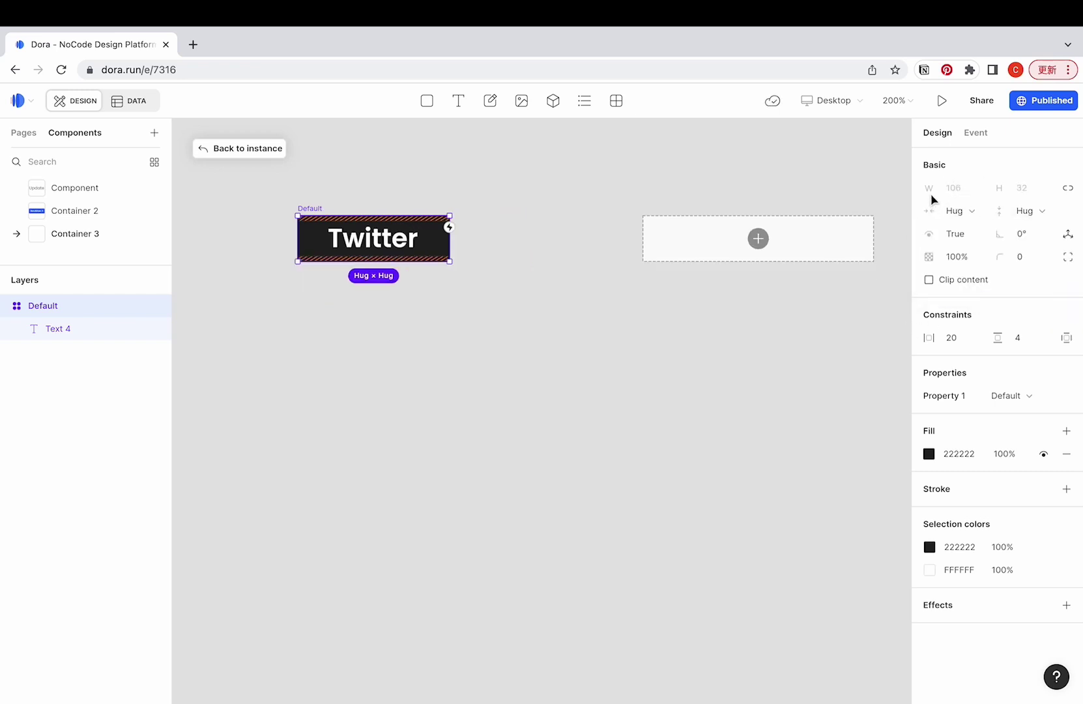
Round the Default variant's corners to a radius of 10
click(453, 320)
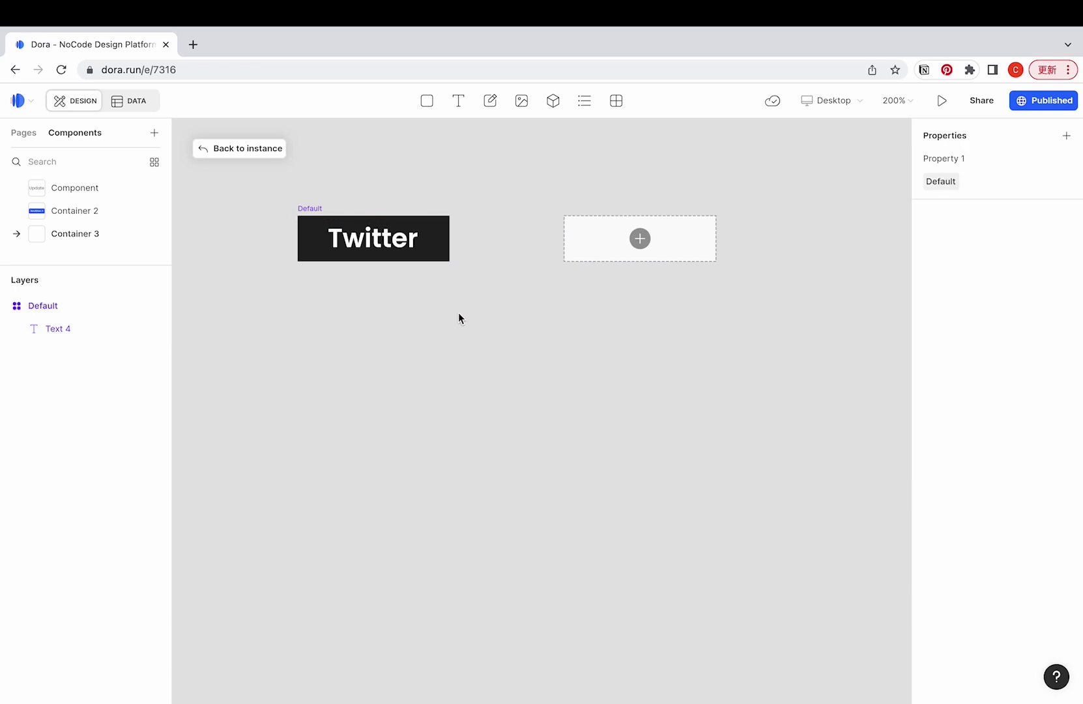
click(308, 214)
click(1027, 264)
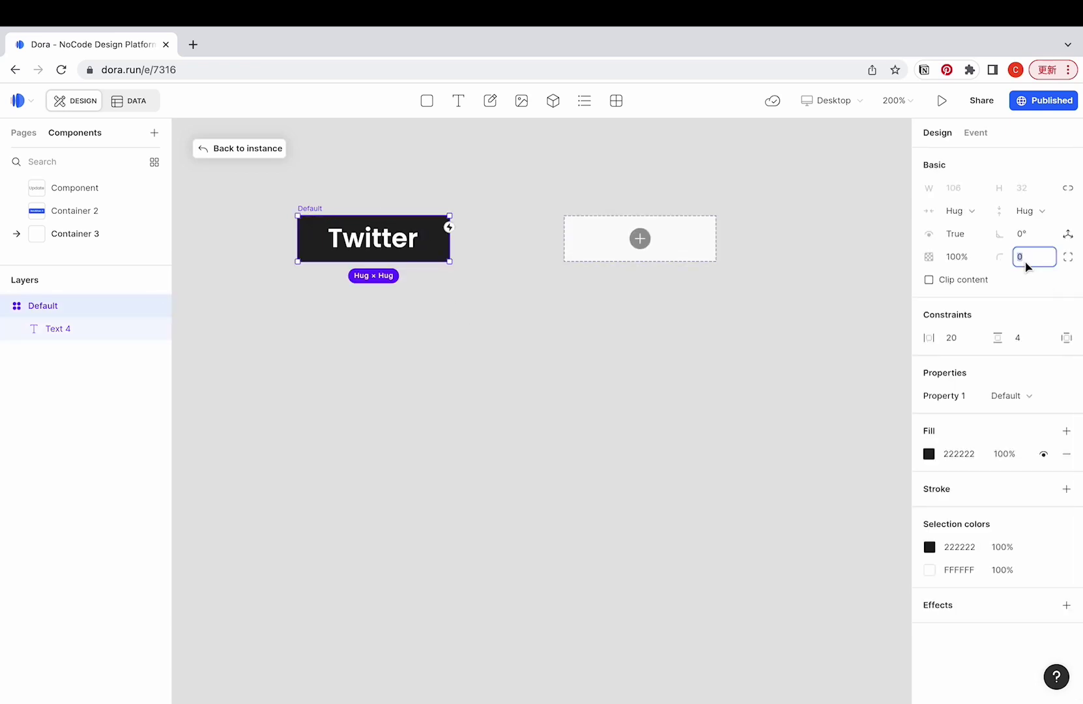
text(10)
key(Return)
click(548, 397)
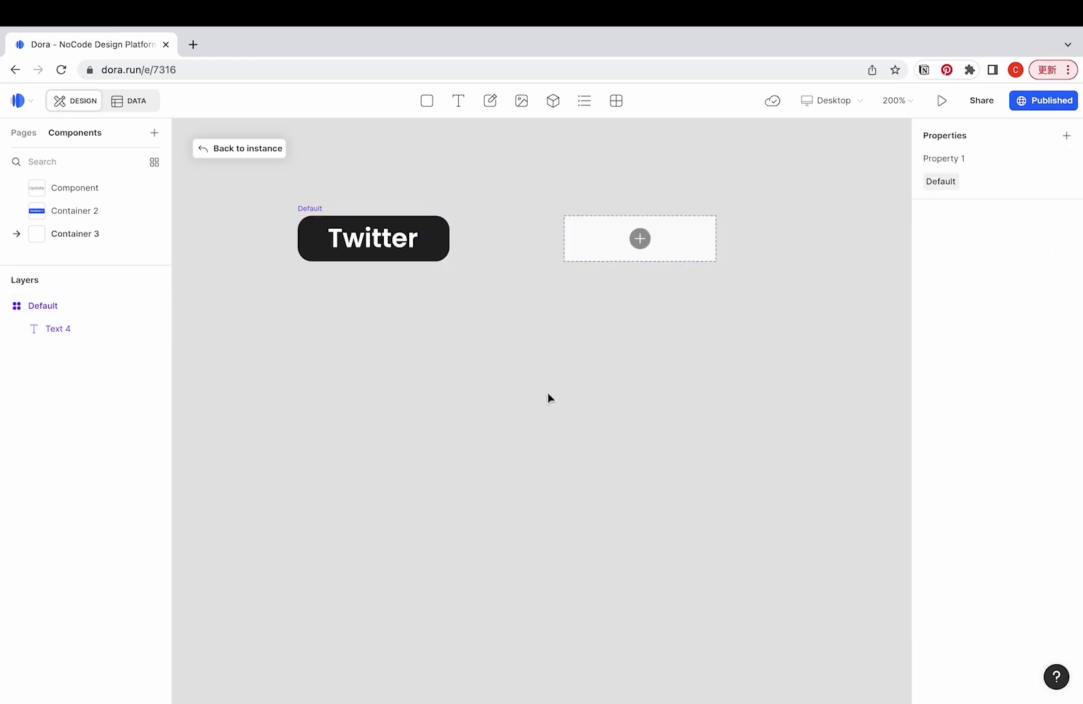
Add a State 1 variant and link Default to it with a hover interaction
click(638, 236)
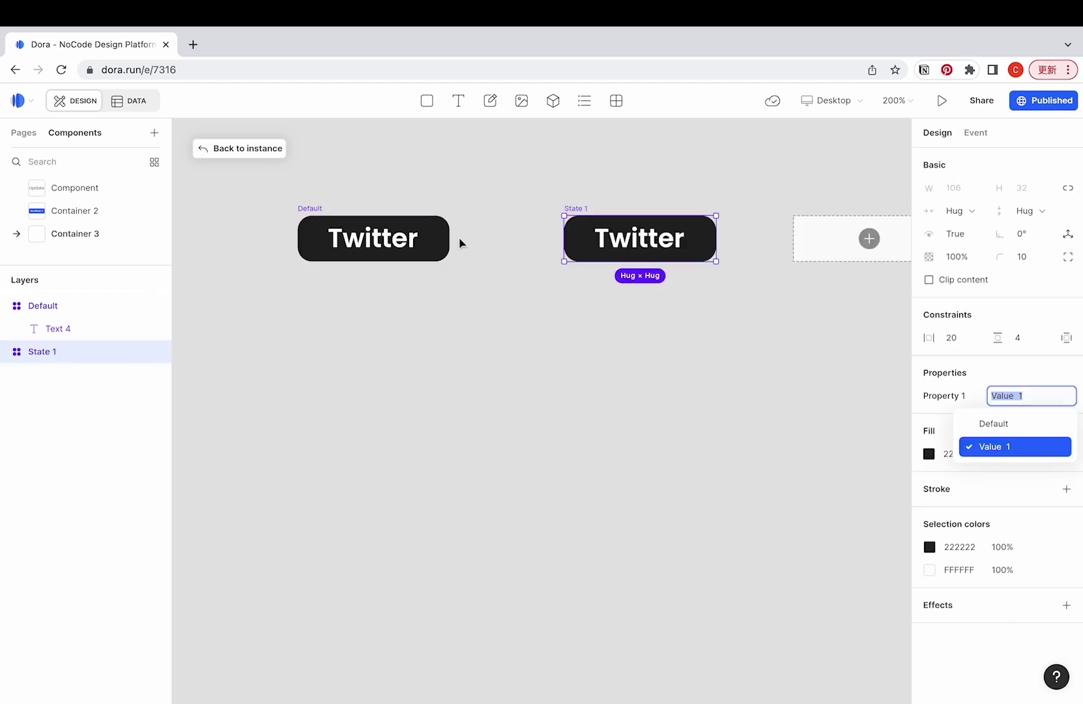
click(318, 215)
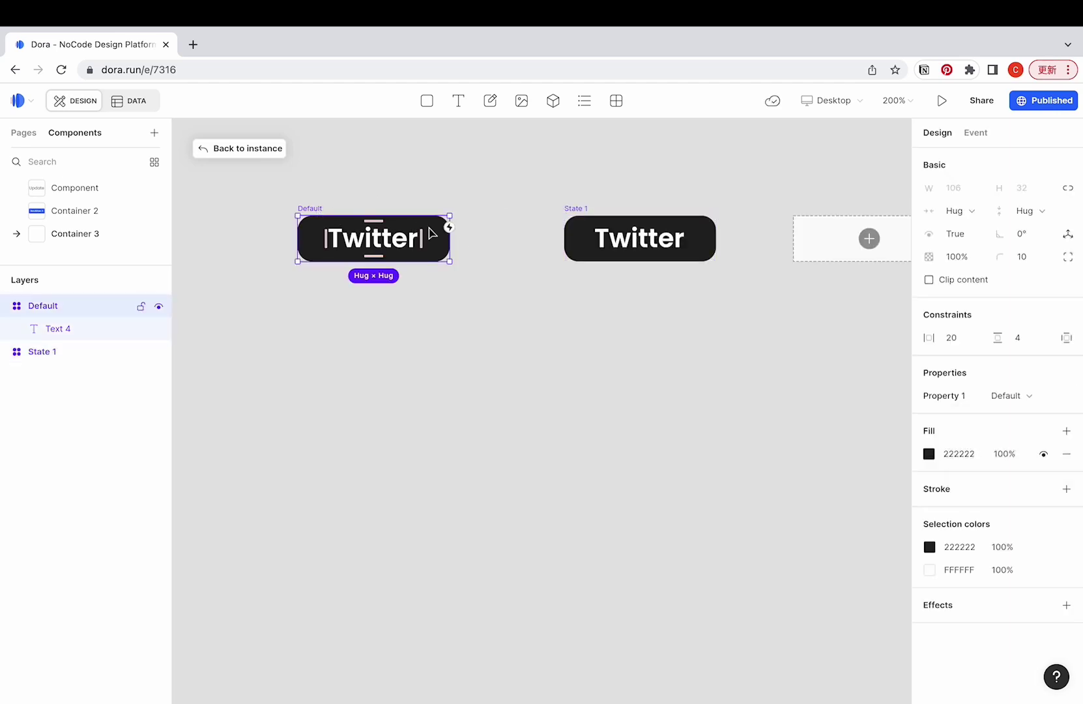
drag(449, 227, 604, 225)
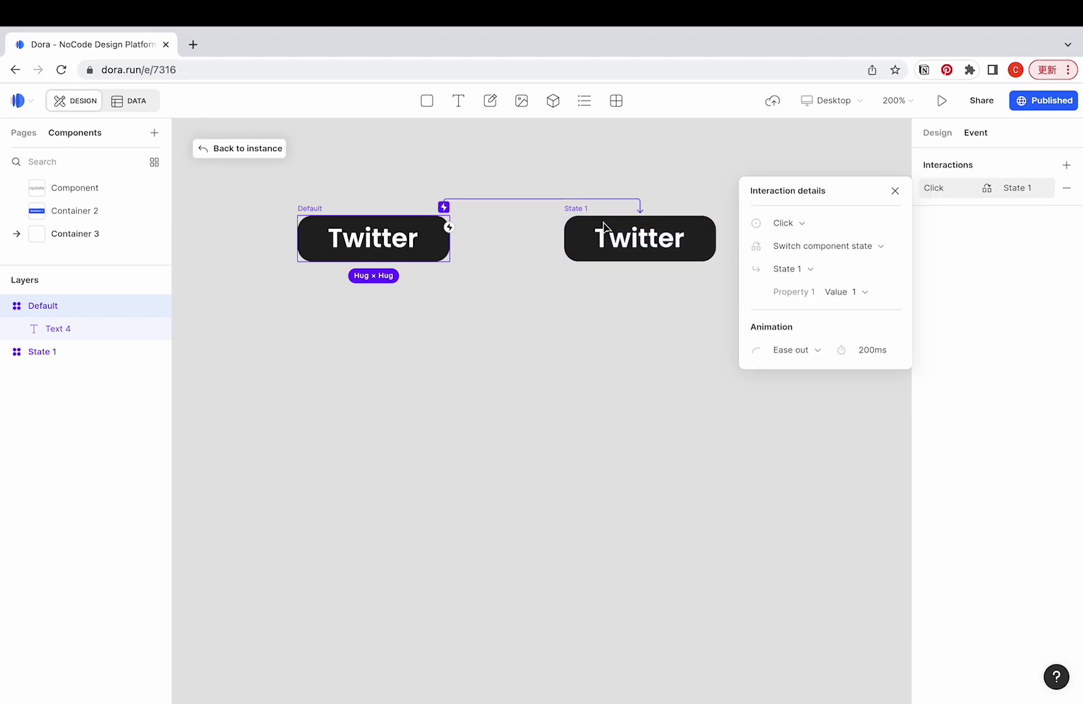
click(788, 225)
click(815, 318)
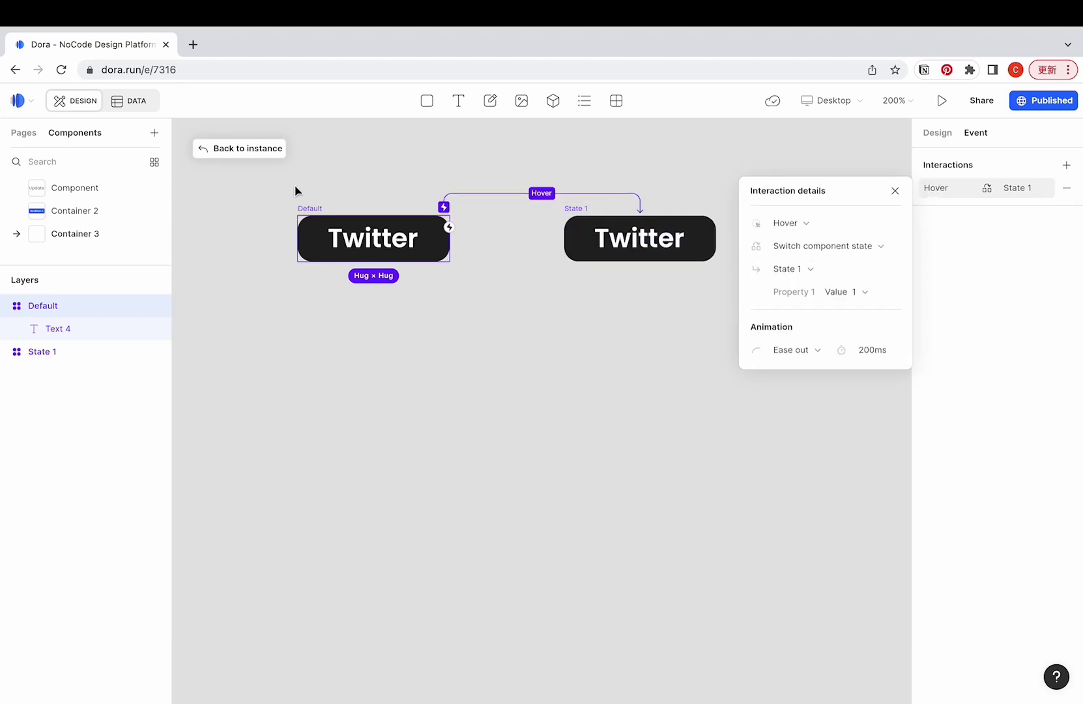
click(895, 191)
Set State 1's corner radius to 20
click(639, 222)
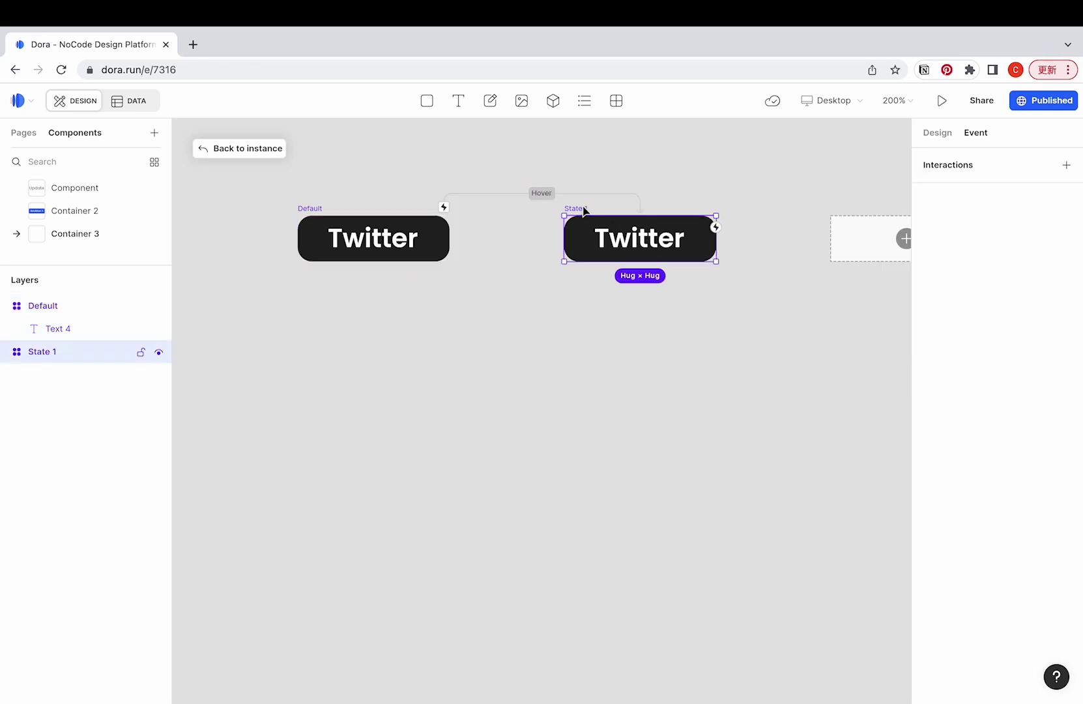
click(938, 134)
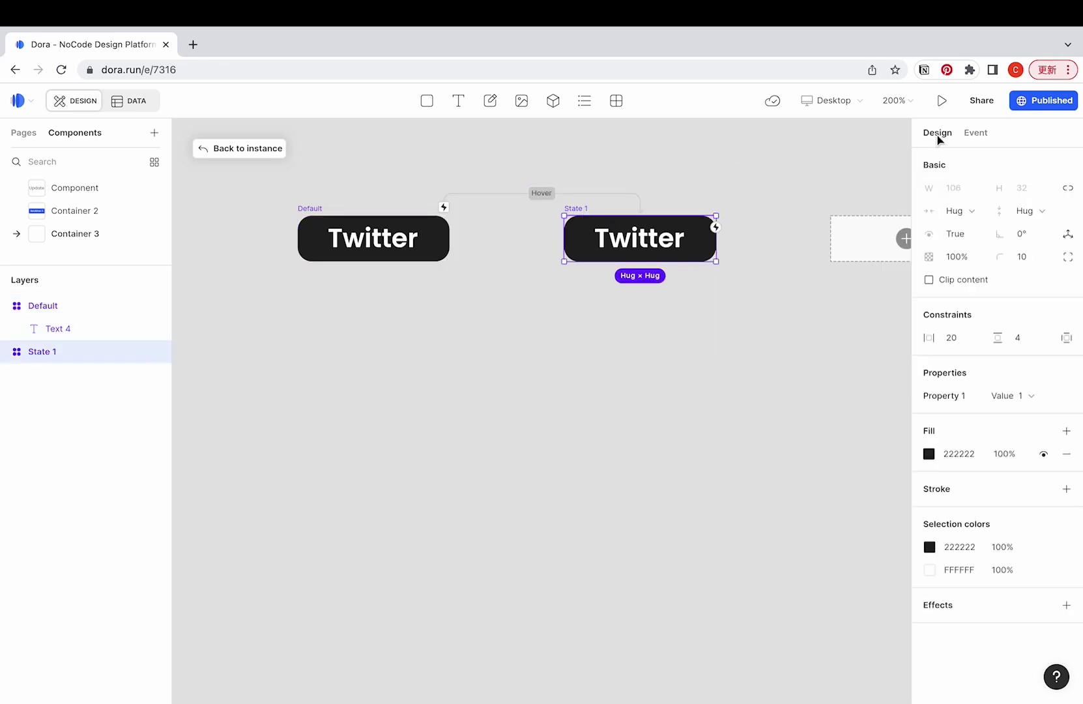
click(1026, 256)
text(20)
key(Return)
click(716, 321)
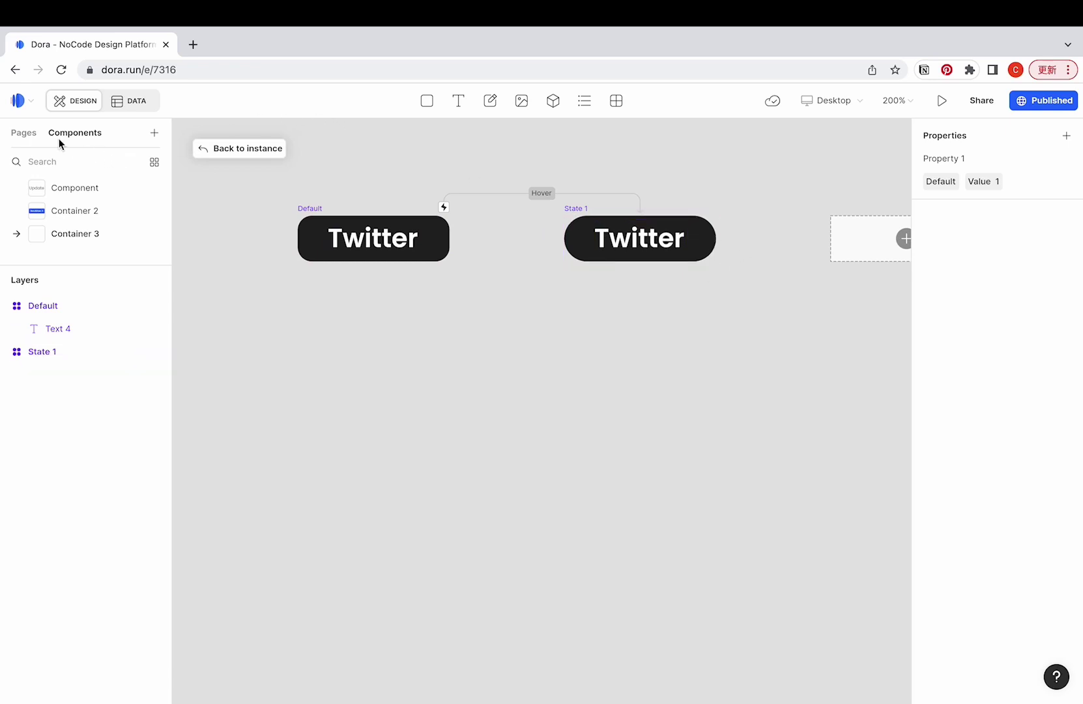
Back on the page, duplicate the Twitter button and relabel the copy 'Instagram'
click(282, 149)
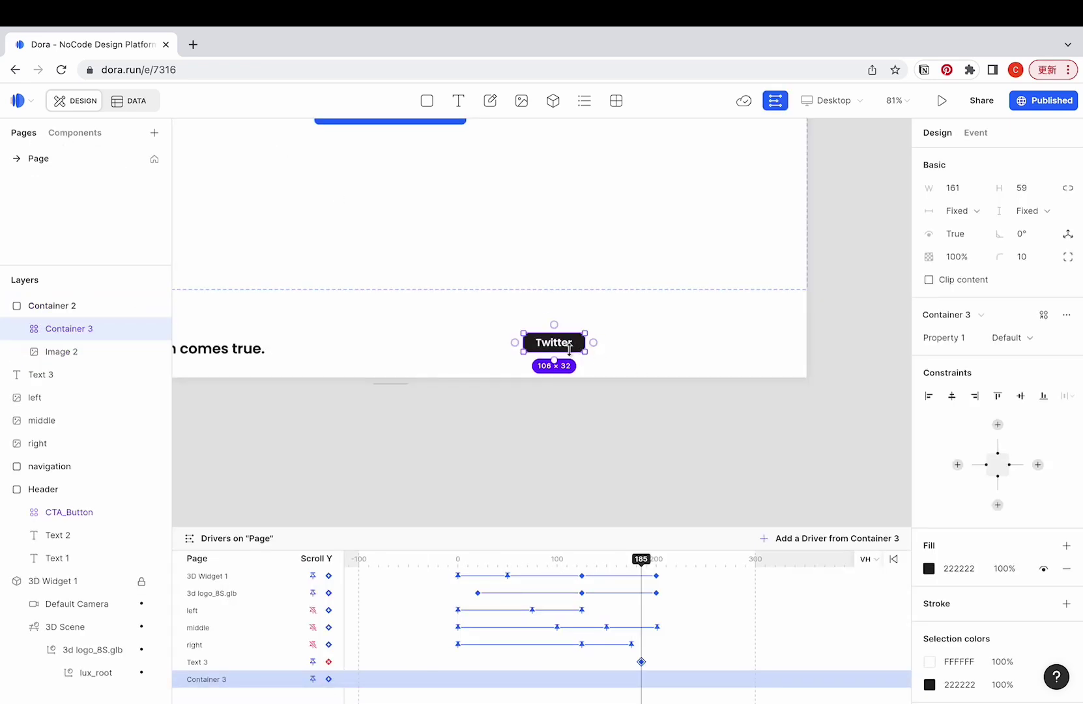
key(ctrl+c)
key(ctrl+v)
double_click(635, 341)
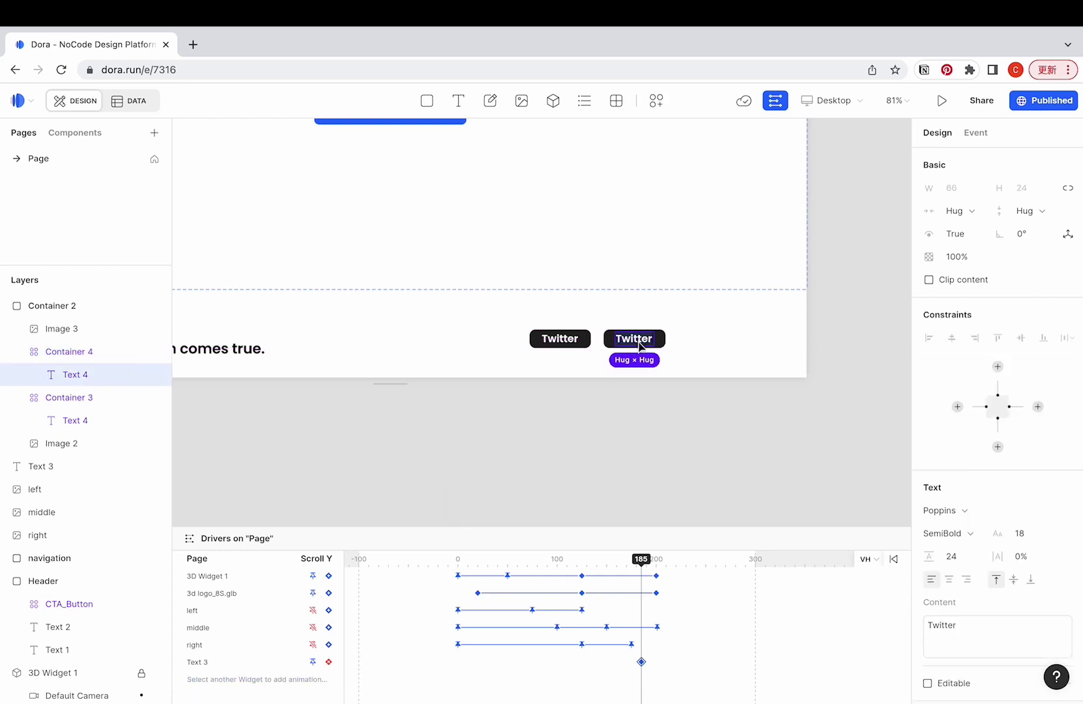
text(Instagram)
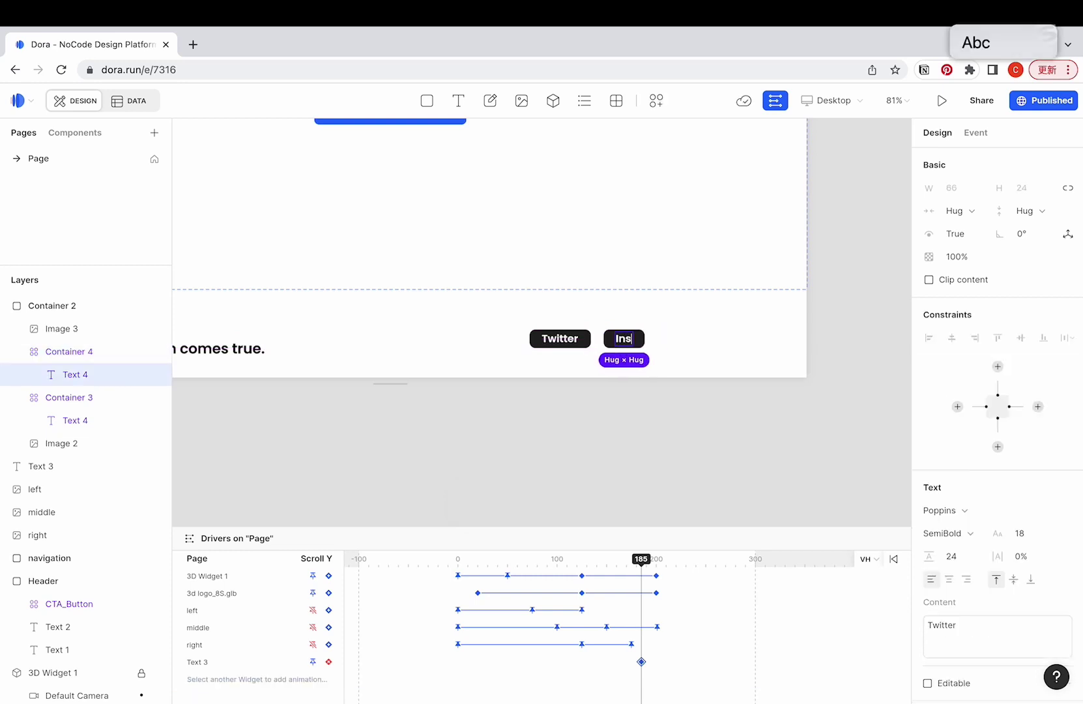
Paste another Twitter copy right of Instagram and relabel it 'Youtube'
click(467, 338)
key(ctrl+c)
key(ctrl+v)
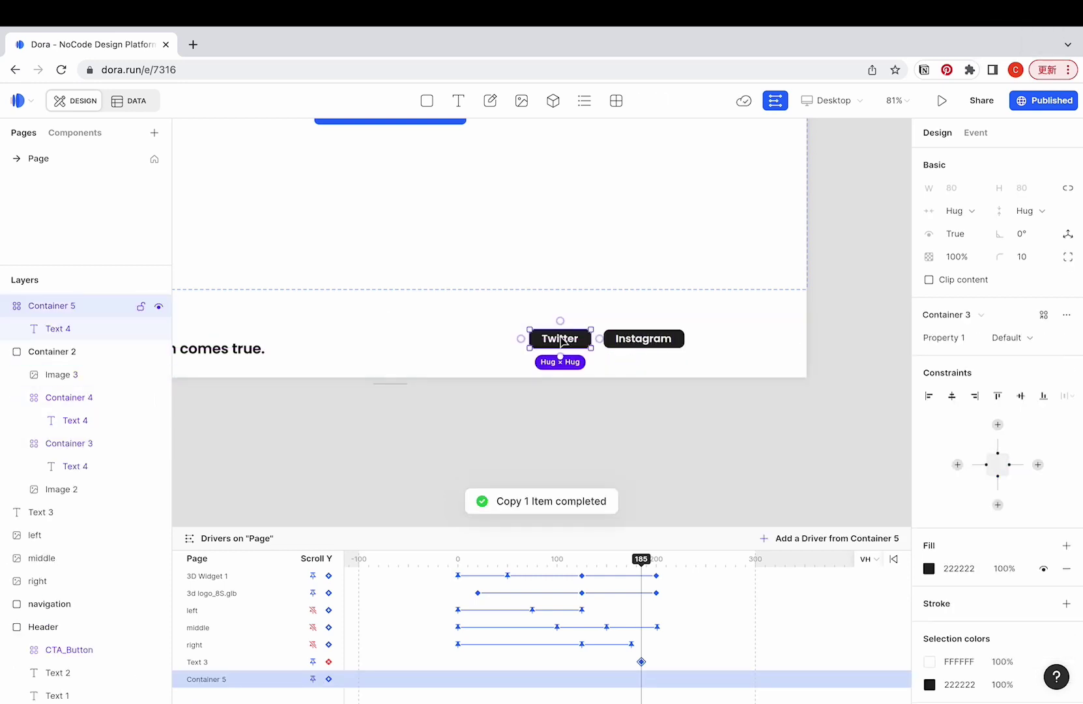
drag(561, 339, 710, 338)
double_click(709, 339)
text(Y)
key(Caps_Lock)
key(Caps_Lock)
text(outube)
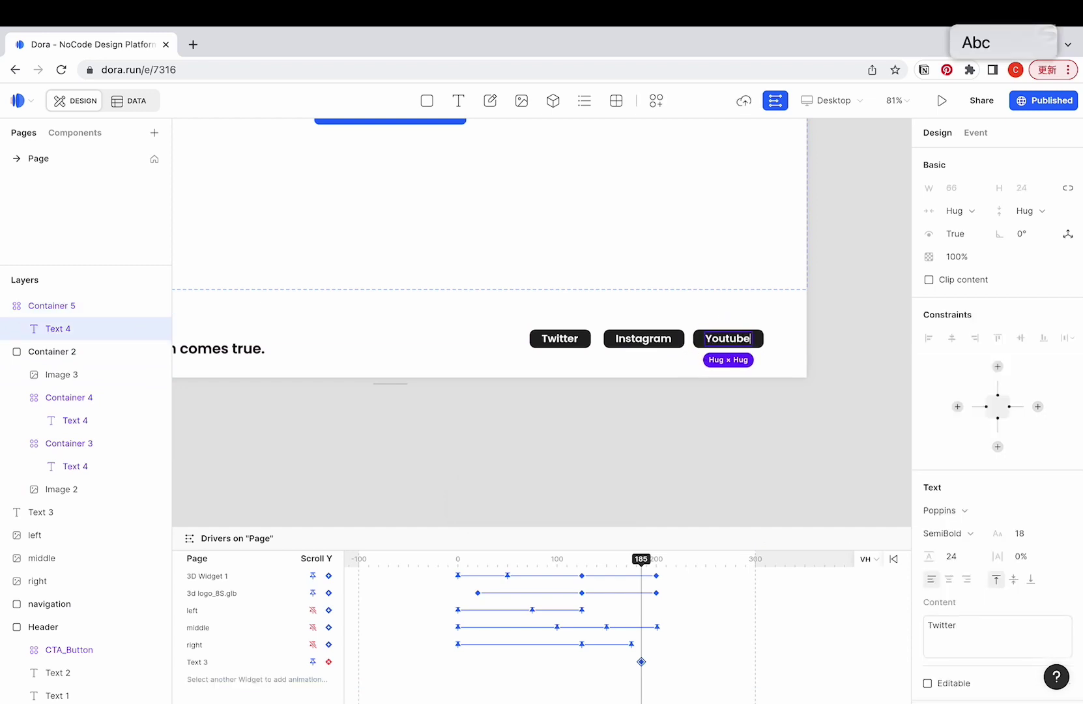
click(729, 358)
click(726, 339)
Distribute the three footer buttons horizontally with 30 gaps between them
shift+click(90, 445)
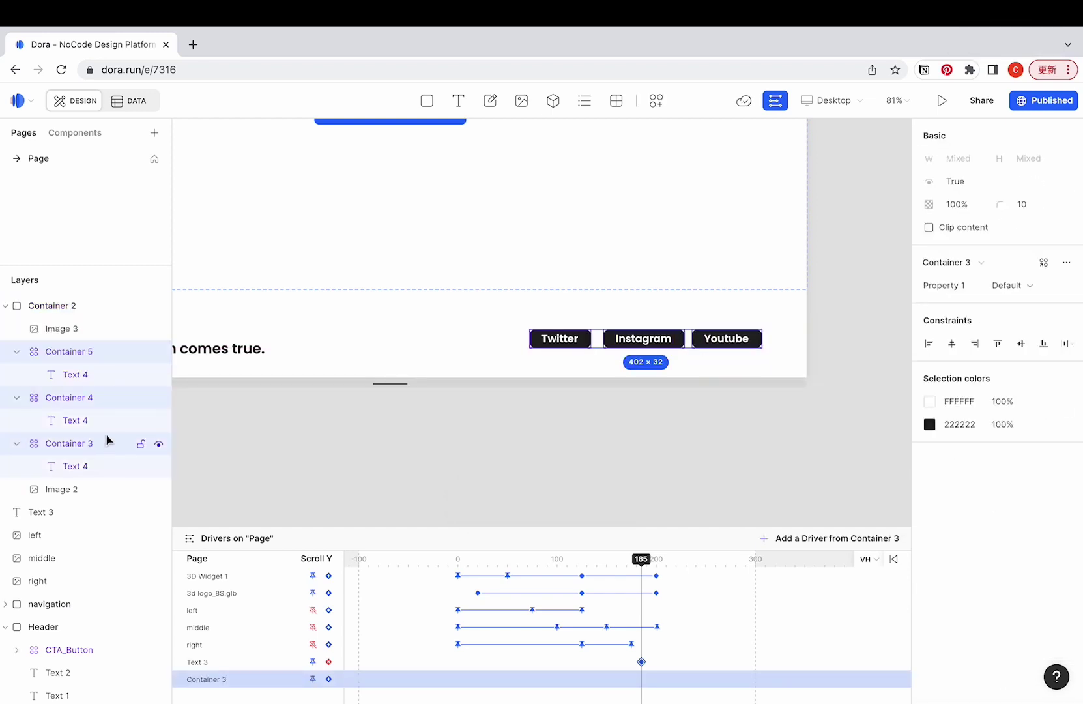
click(1072, 344)
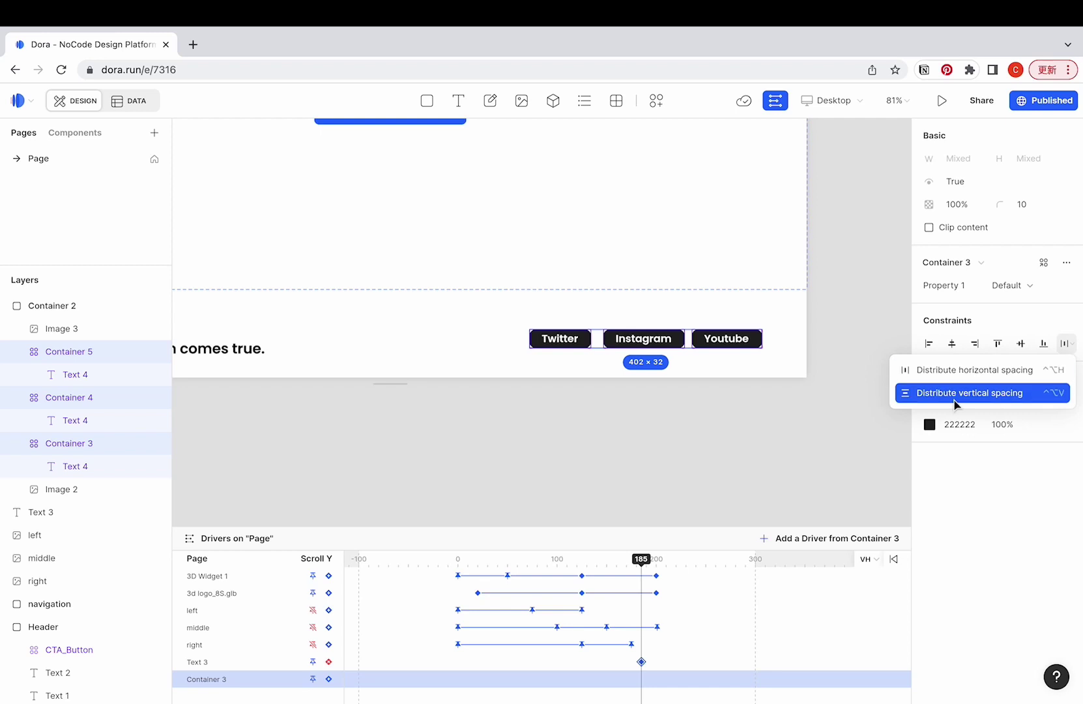
click(954, 374)
click(643, 346)
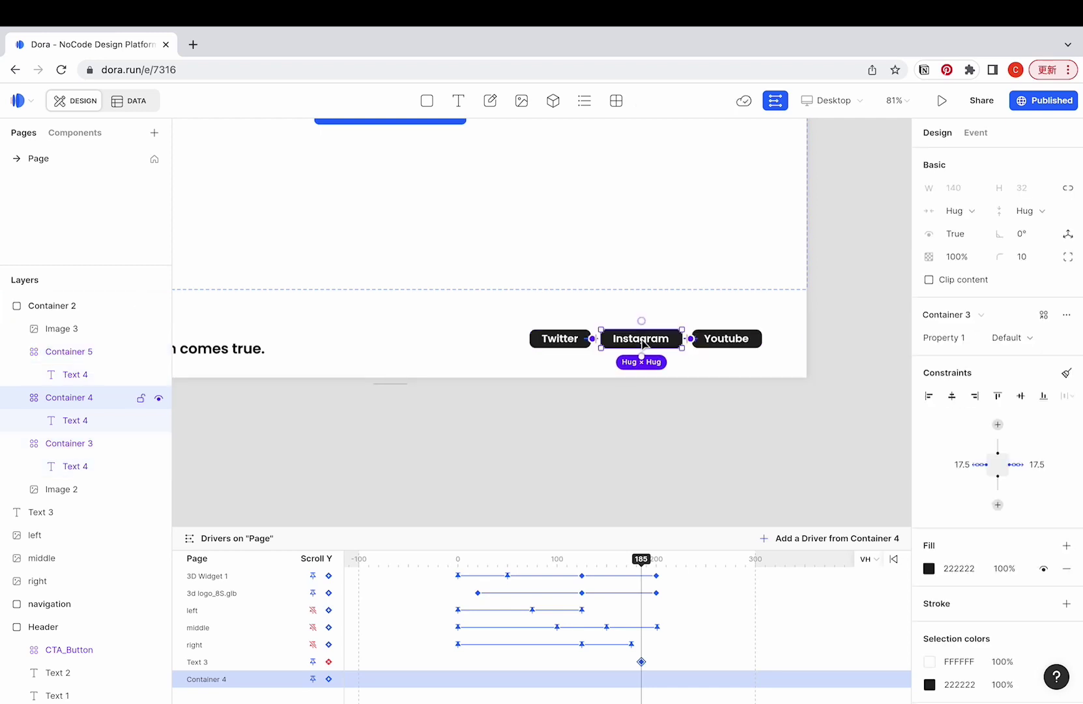
click(1043, 464)
text(30)
key(Return)
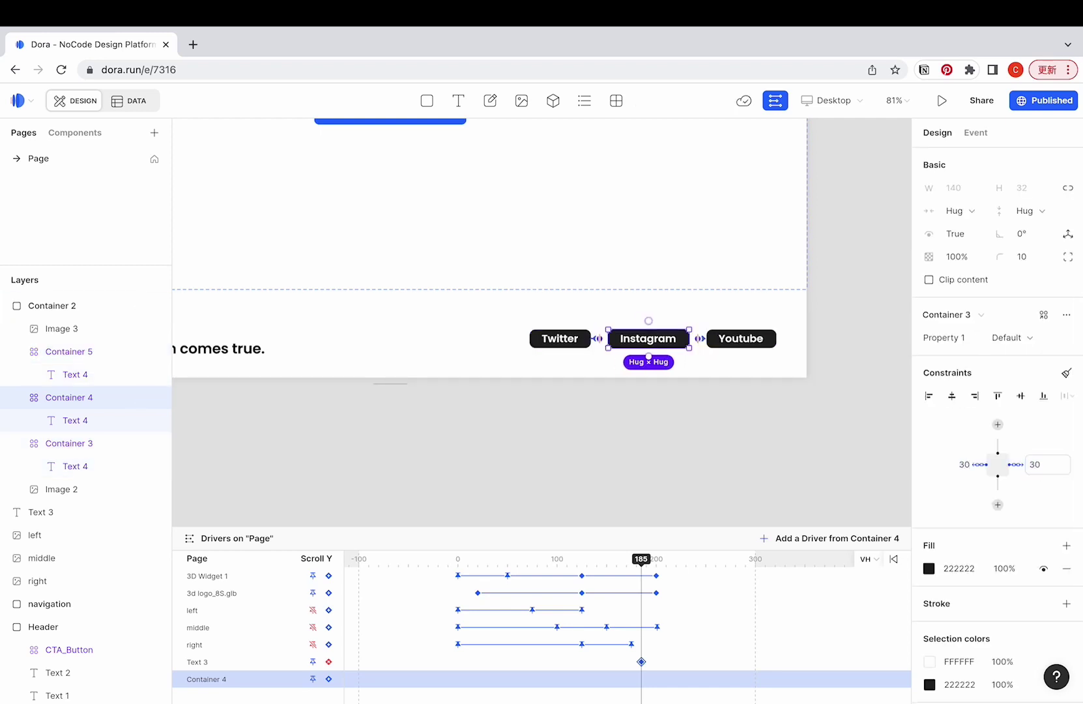
Group the three buttons into one container held 5vw from the page's right edge
shift+click(98, 352)
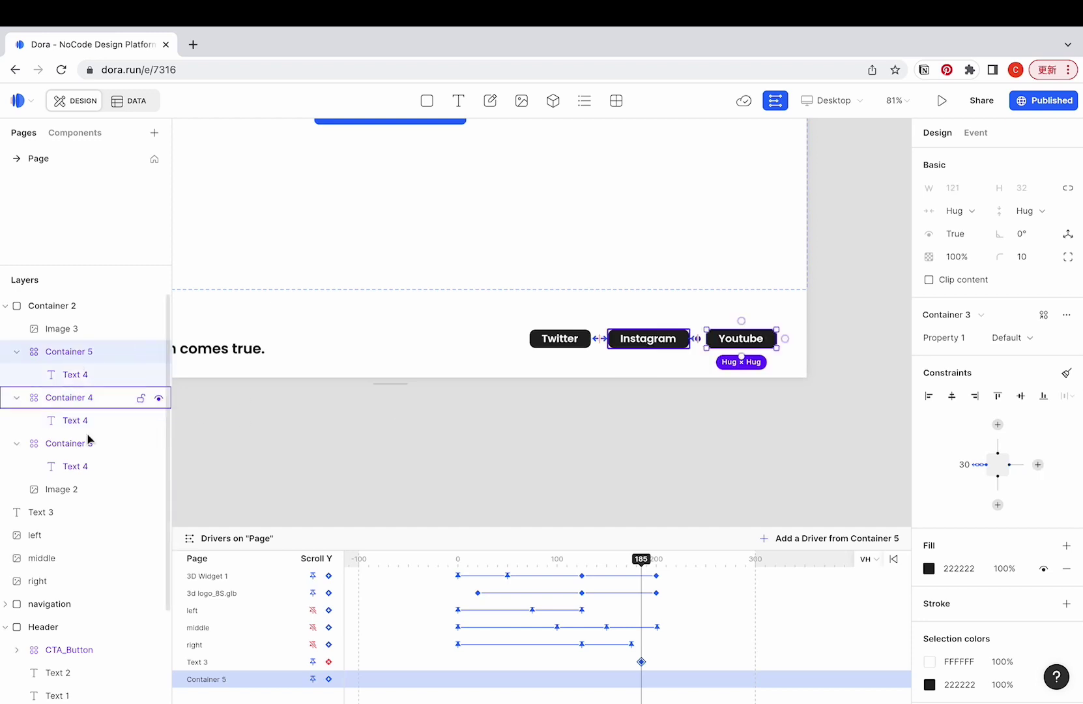
shift+click(90, 444)
key(ctrl+g)
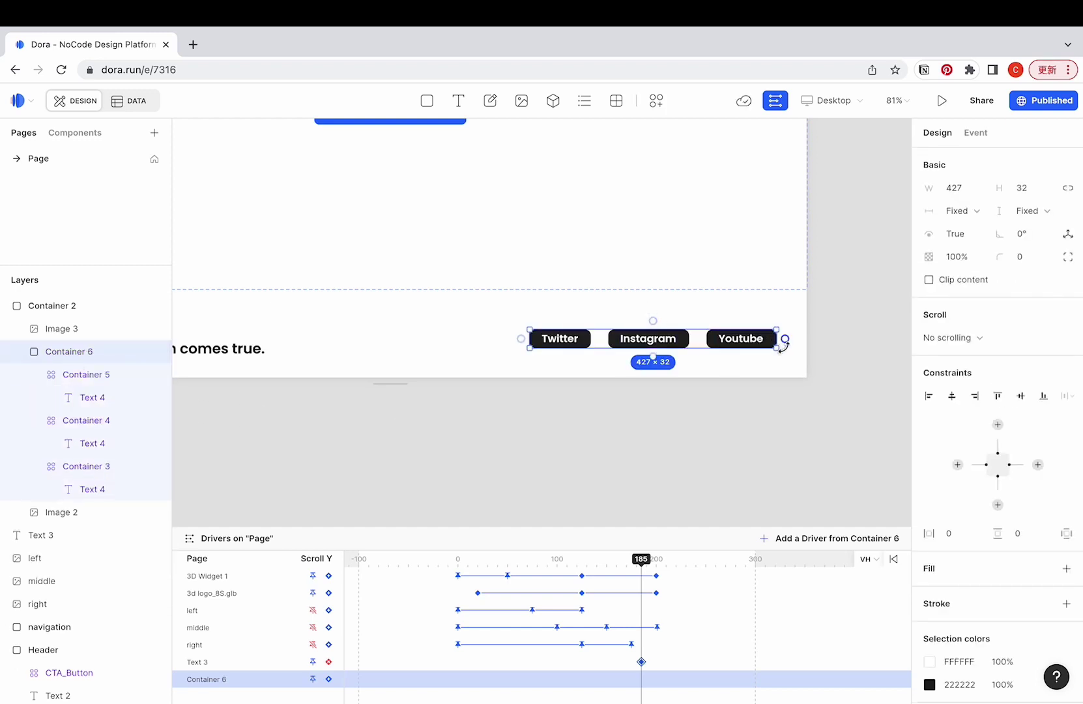
drag(785, 339, 813, 354)
click(1034, 464)
text(5vw)
key(Return)
click(729, 445)
key(shift+1)
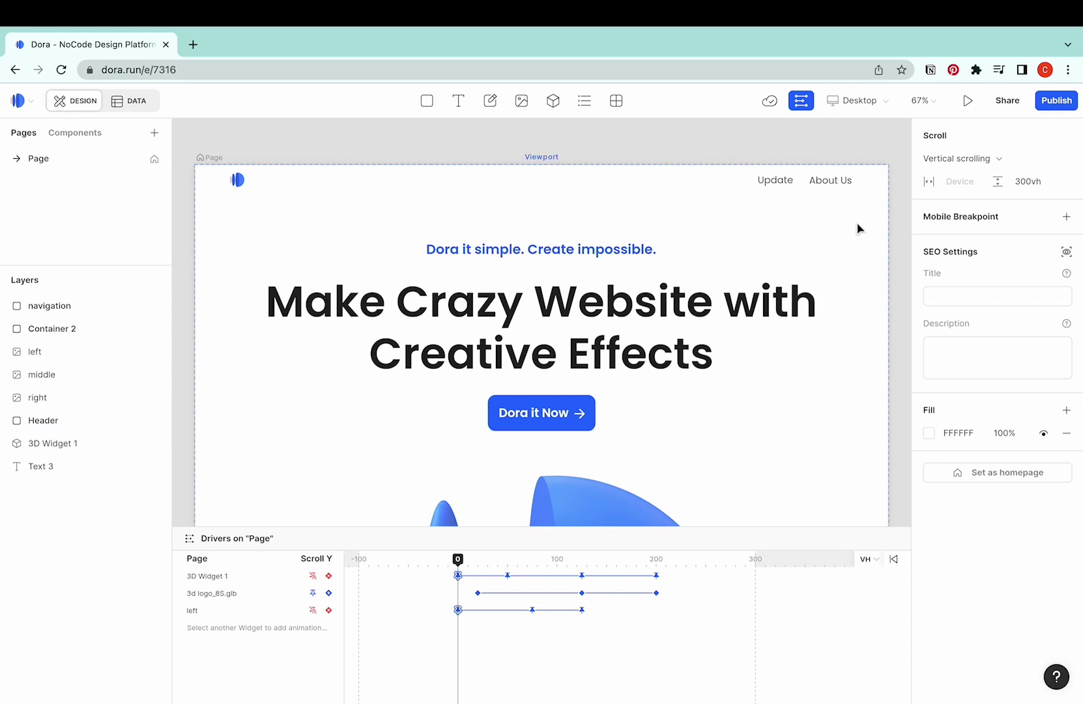
Publish the project by switching its dora.run subdomain on
click(1048, 105)
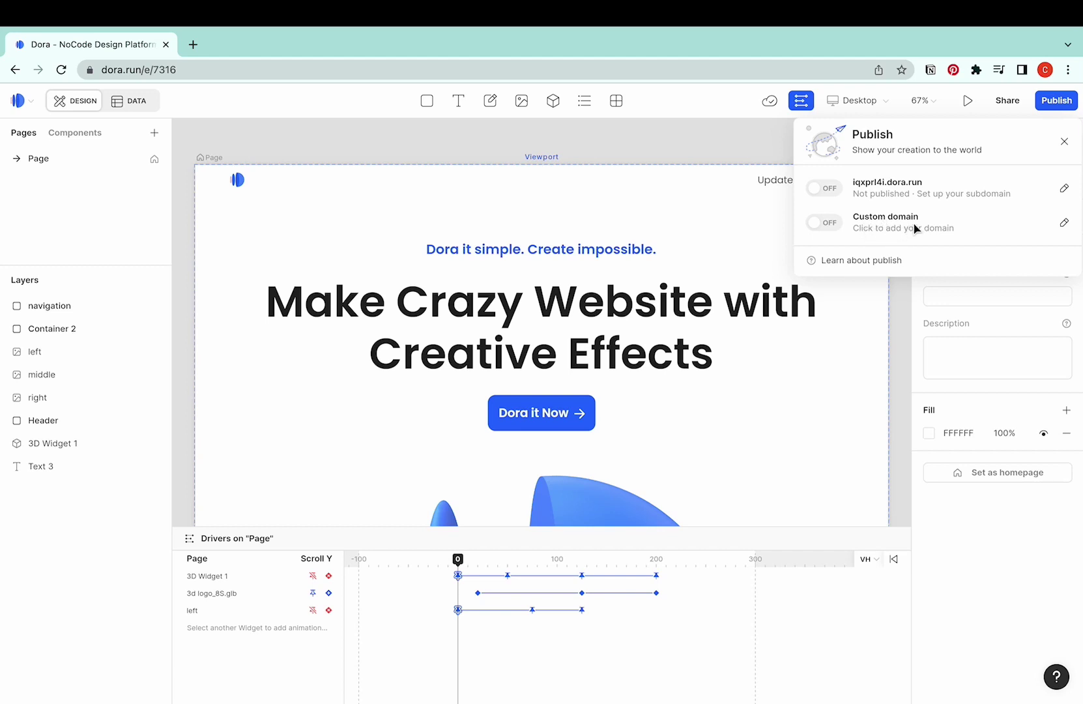
click(821, 190)
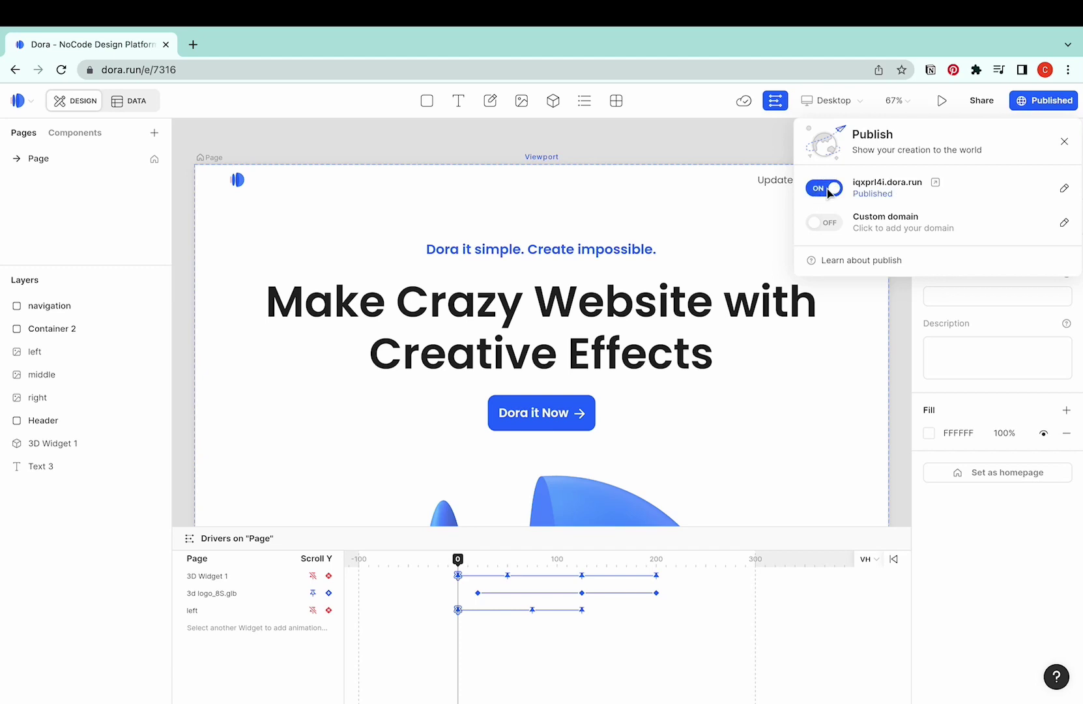
View the live dora.run site down to the footer, then close its tab
click(937, 184)
scroll(841, 364, down, 5)
scroll(843, 369, down, 10)
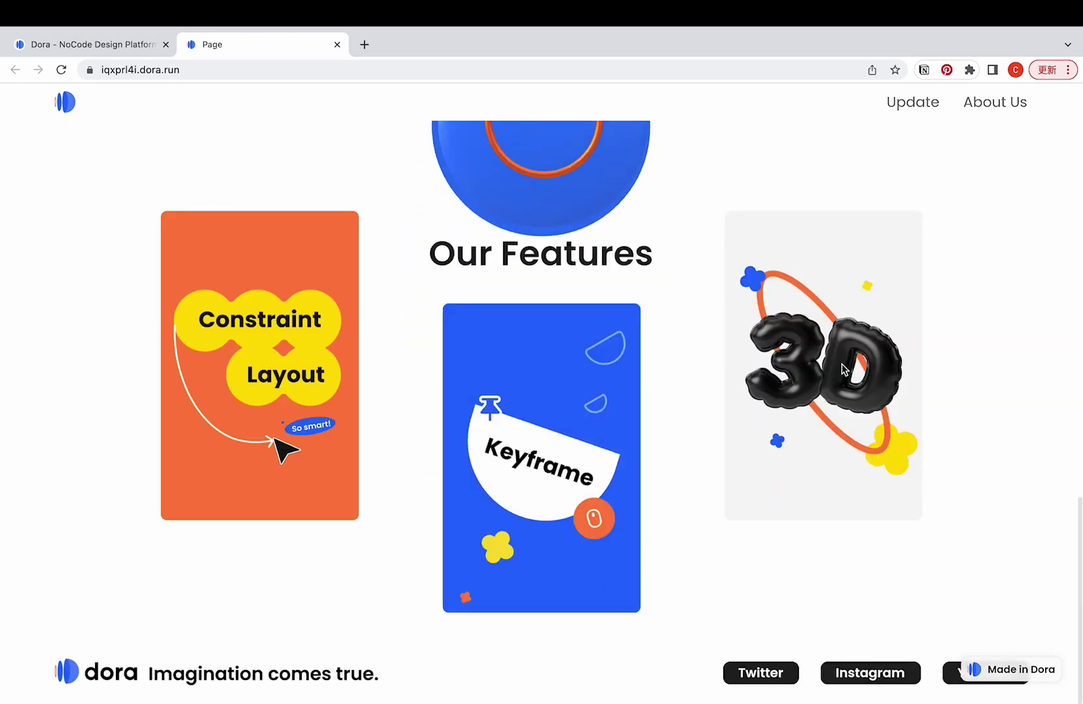
key(super+w)
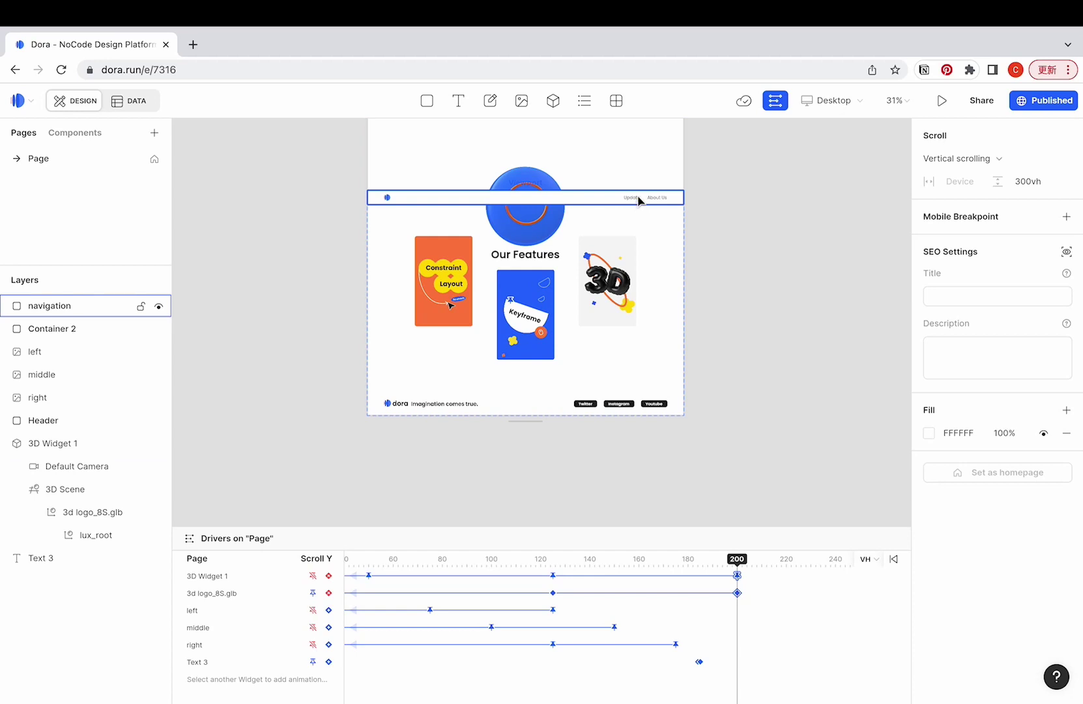
Duplicate the landing page and change the copy's headline to 'Dora New Update'
right_click(102, 164)
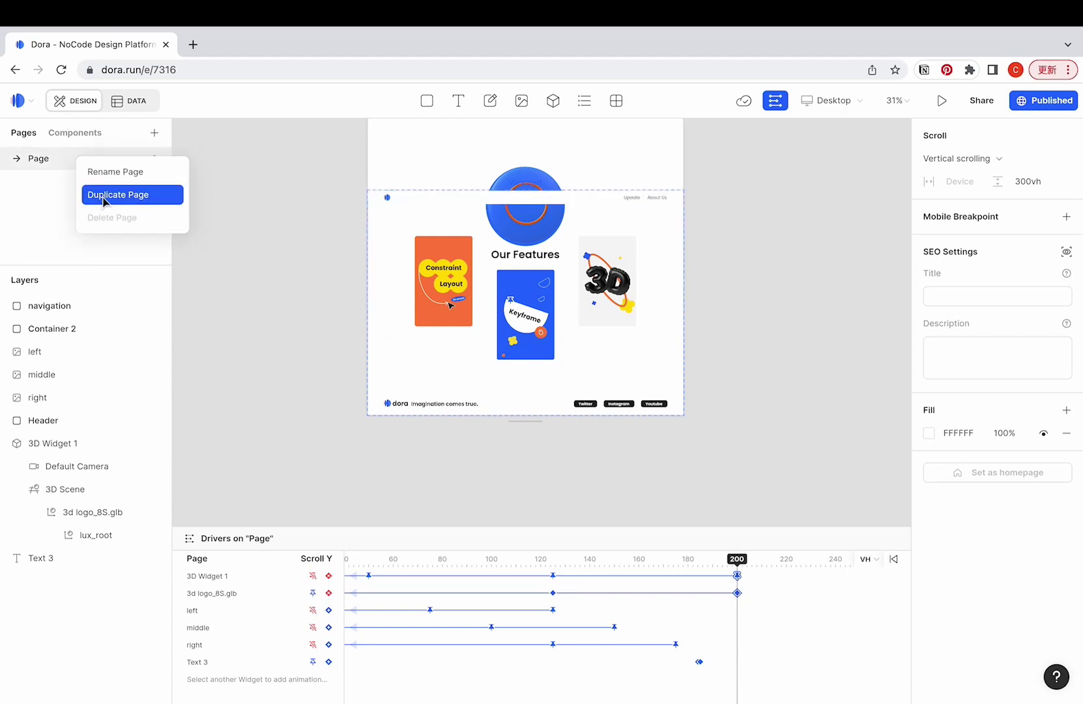
click(104, 195)
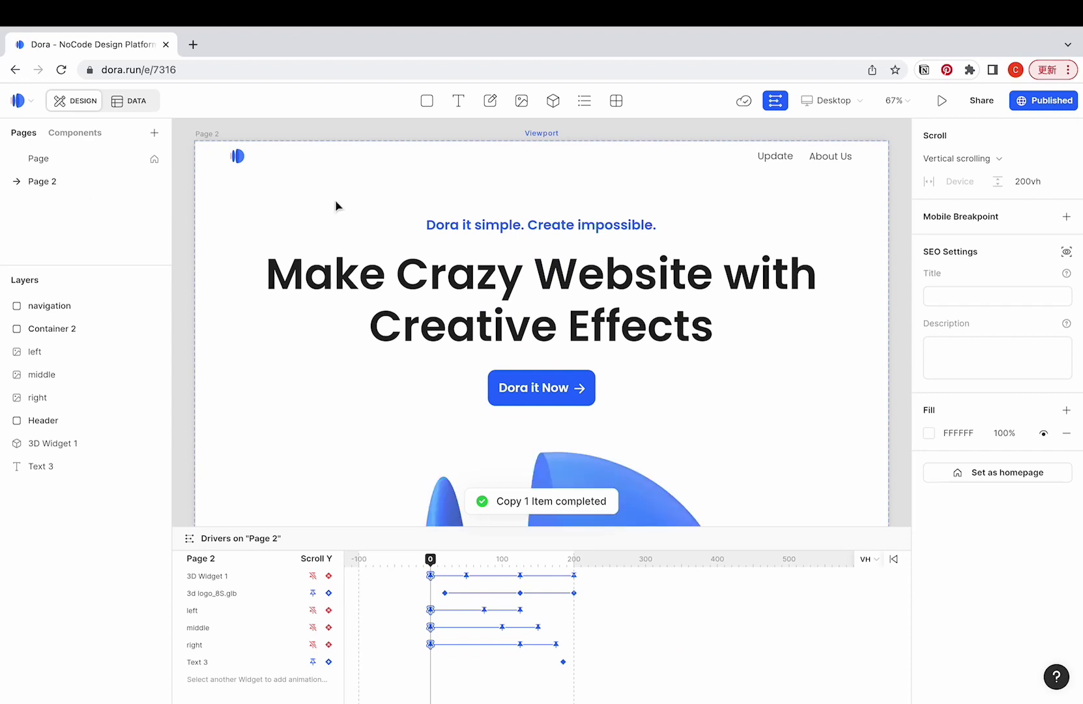
click(598, 282)
double_click(597, 283)
text(D)
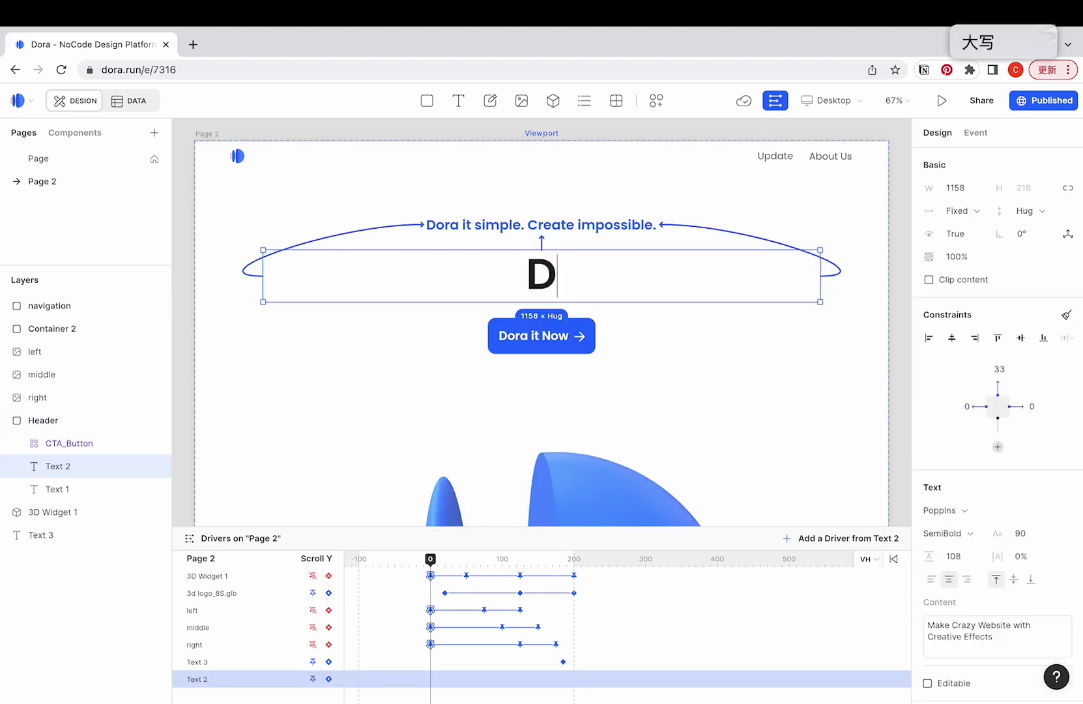
text(ora New Update)
key(Caps_Lock)
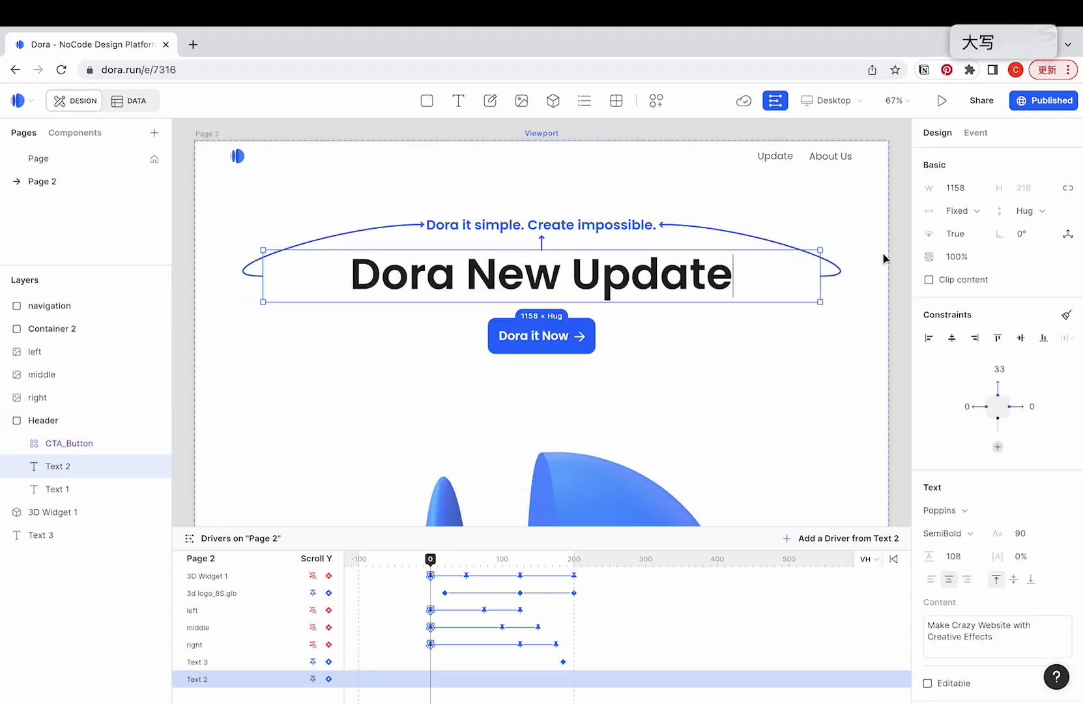
click(848, 254)
Rename the duplicated page to UPDATE
double_click(66, 182)
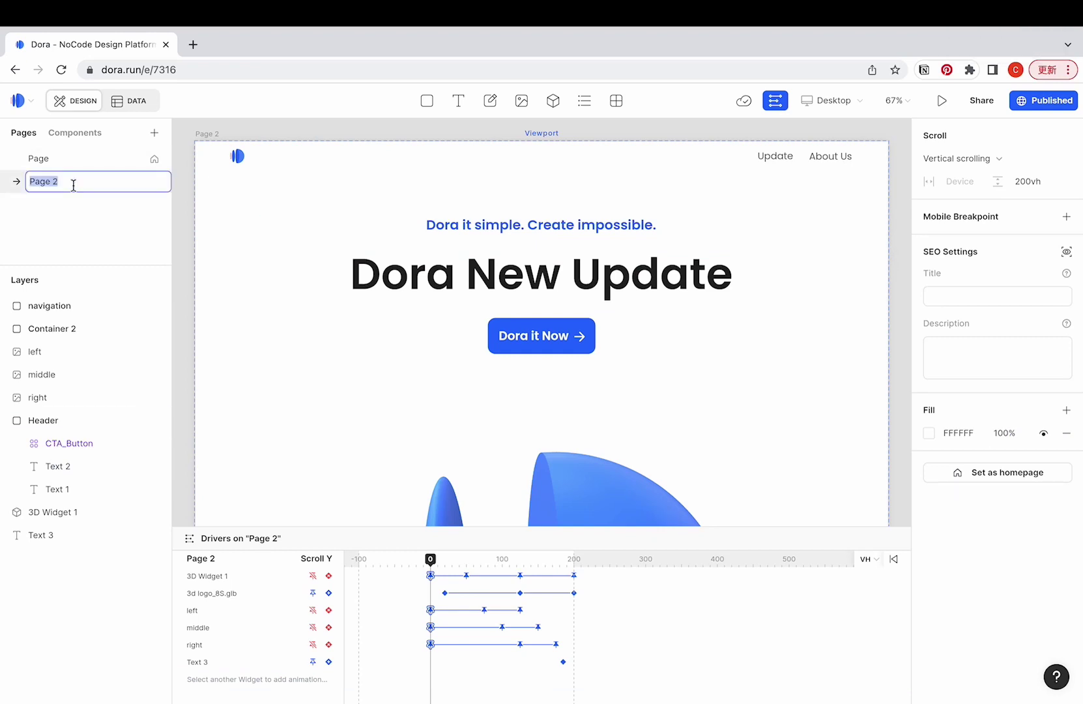
text(UPDATE)
key(Return)
key(Caps_Lock)
Return to the original landing page and select the Update link in the navigation bar
click(133, 160)
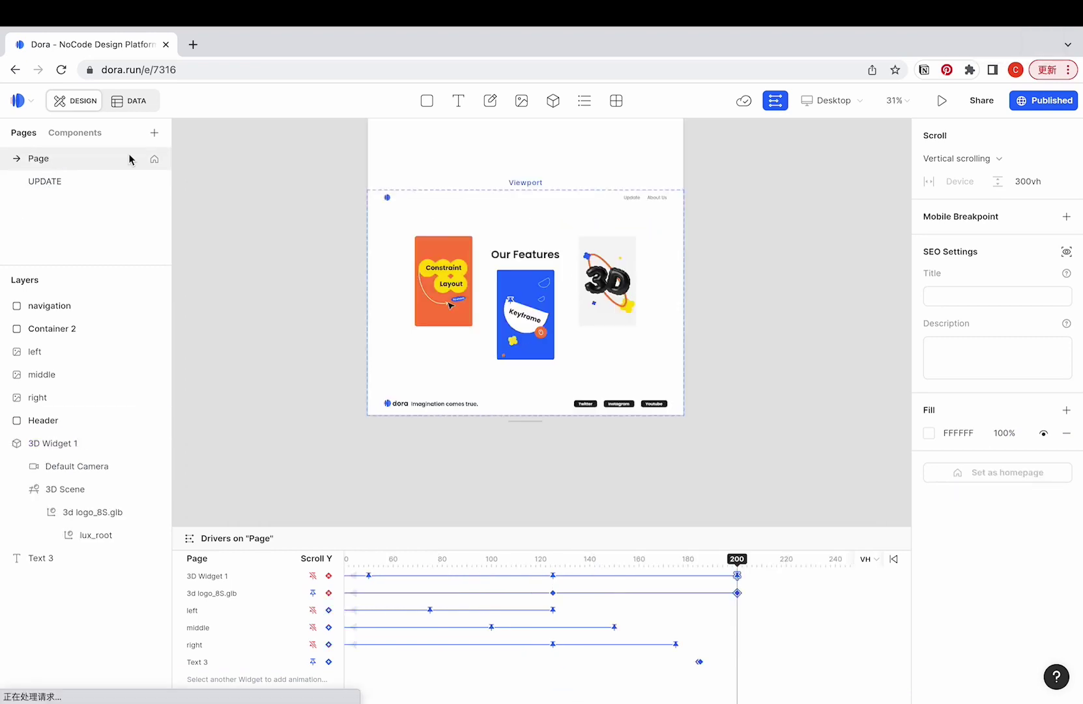
click(10, 309)
click(7, 306)
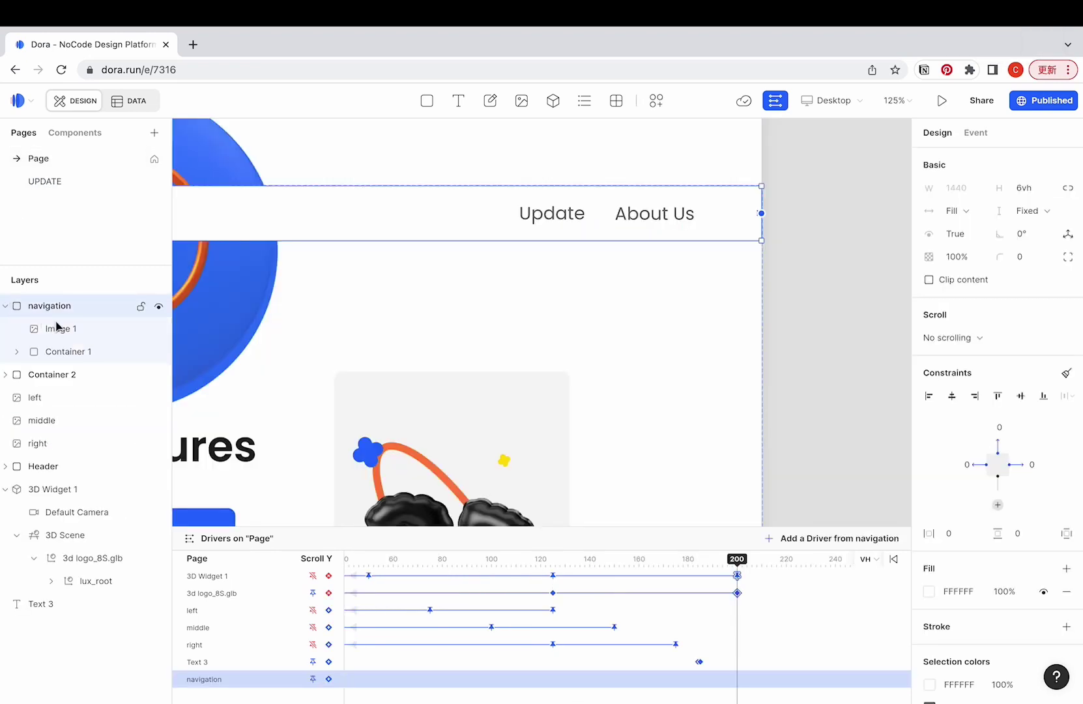
click(17, 352)
click(83, 377)
click(549, 217)
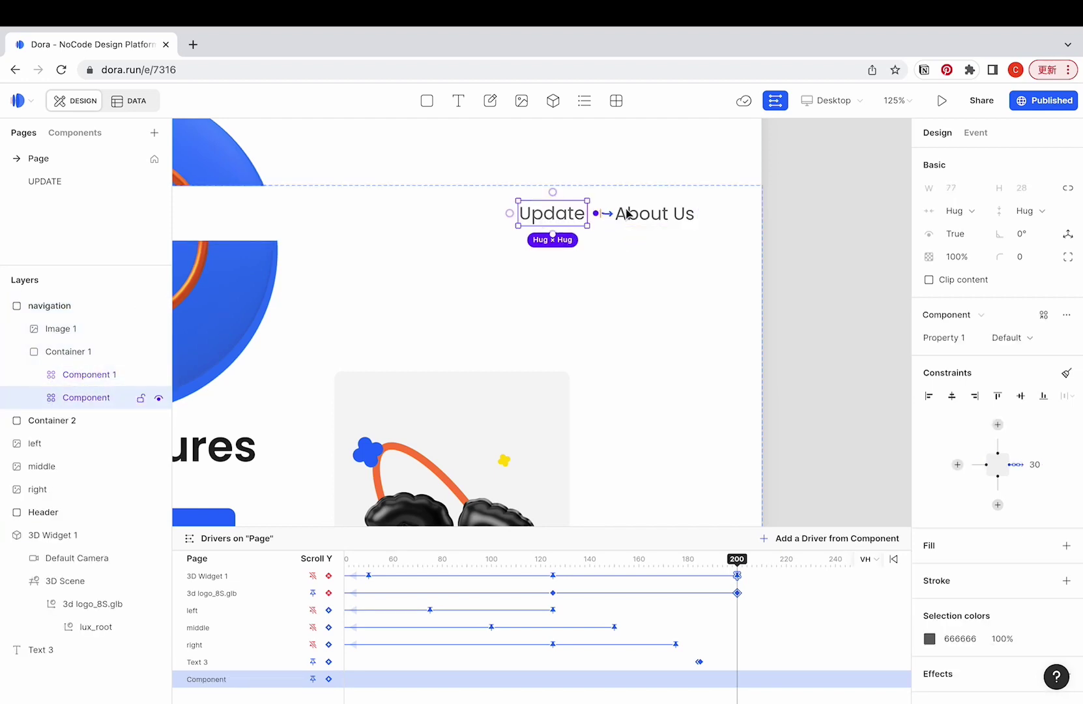
Give the Update link a Click → Go to page action targeting UPDATE, then bring up publish options
click(982, 136)
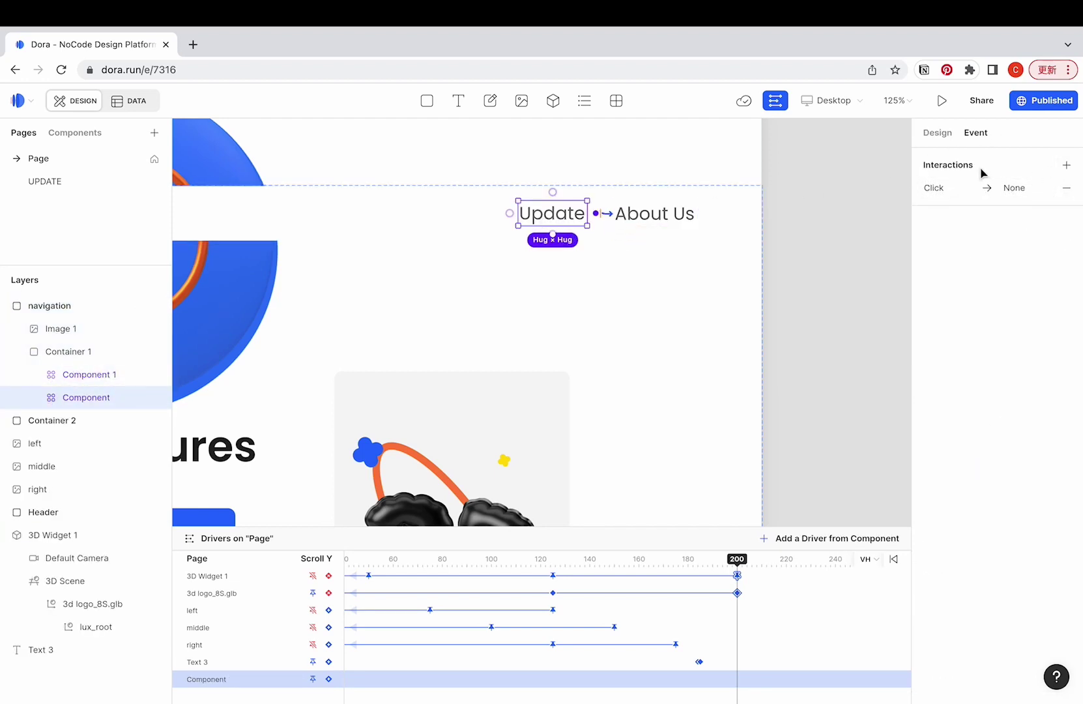
click(945, 190)
click(805, 248)
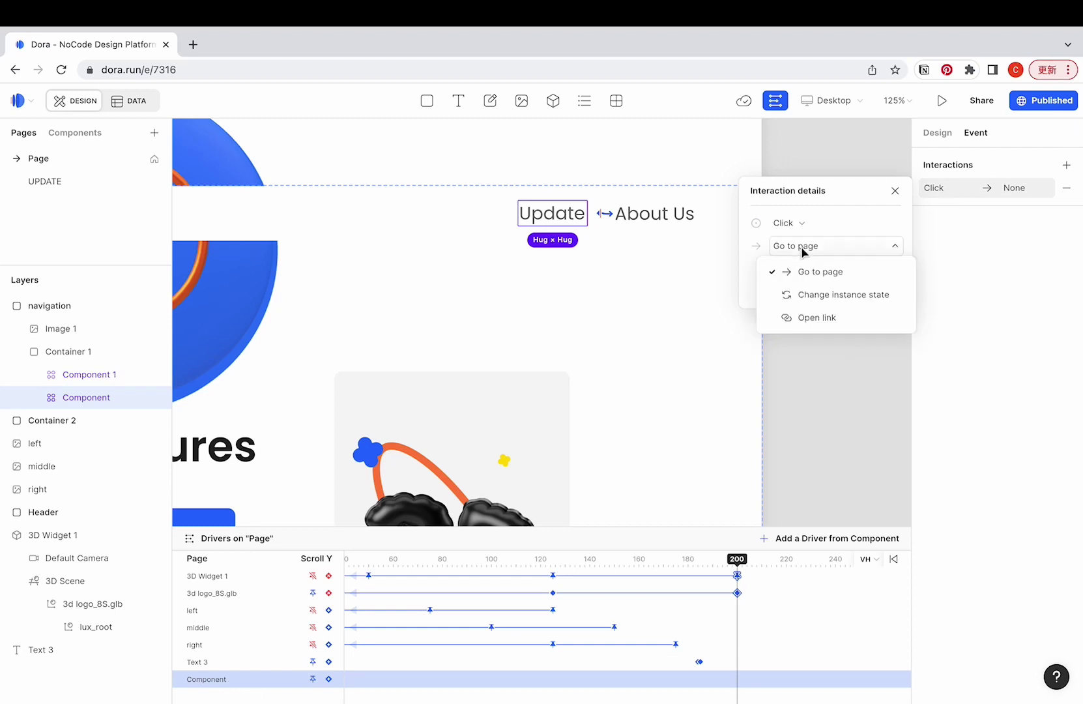
click(853, 250)
click(841, 270)
click(847, 318)
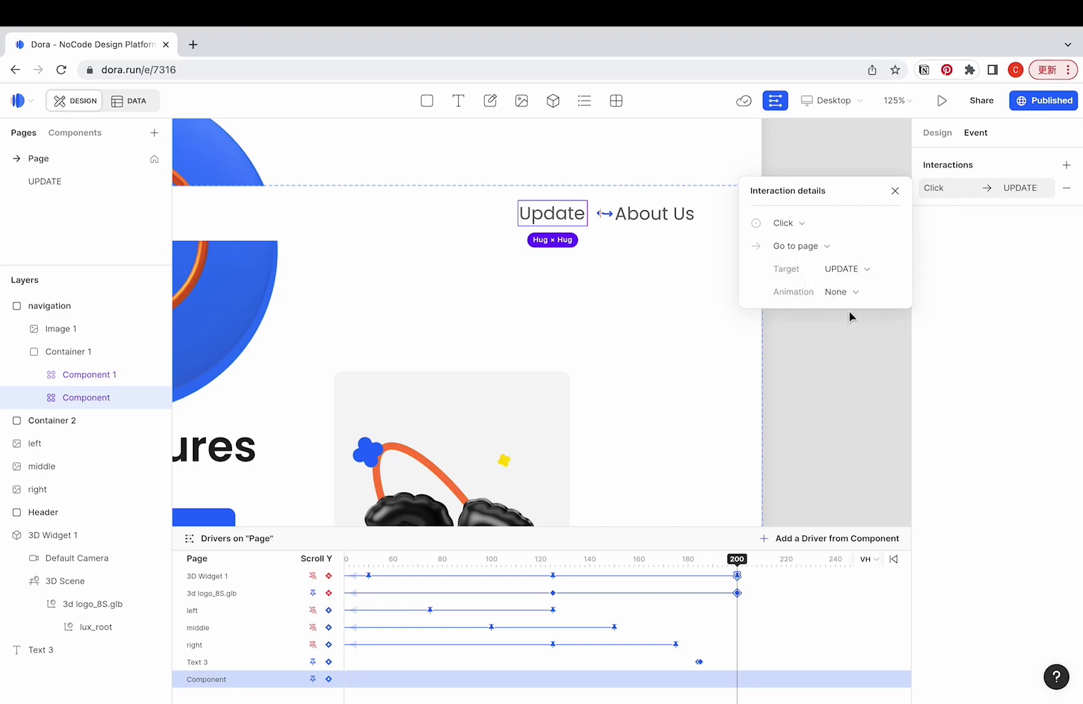
click(827, 352)
click(1036, 101)
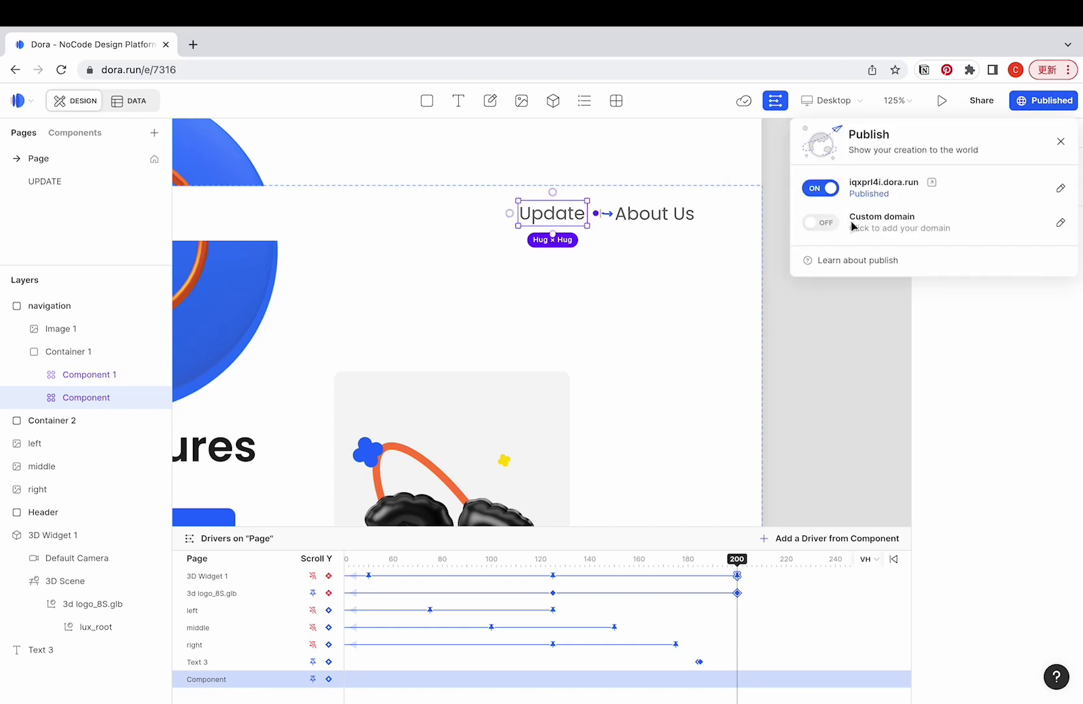
Open the live published site and follow its Update link to the 'Dora New Update' page
click(933, 184)
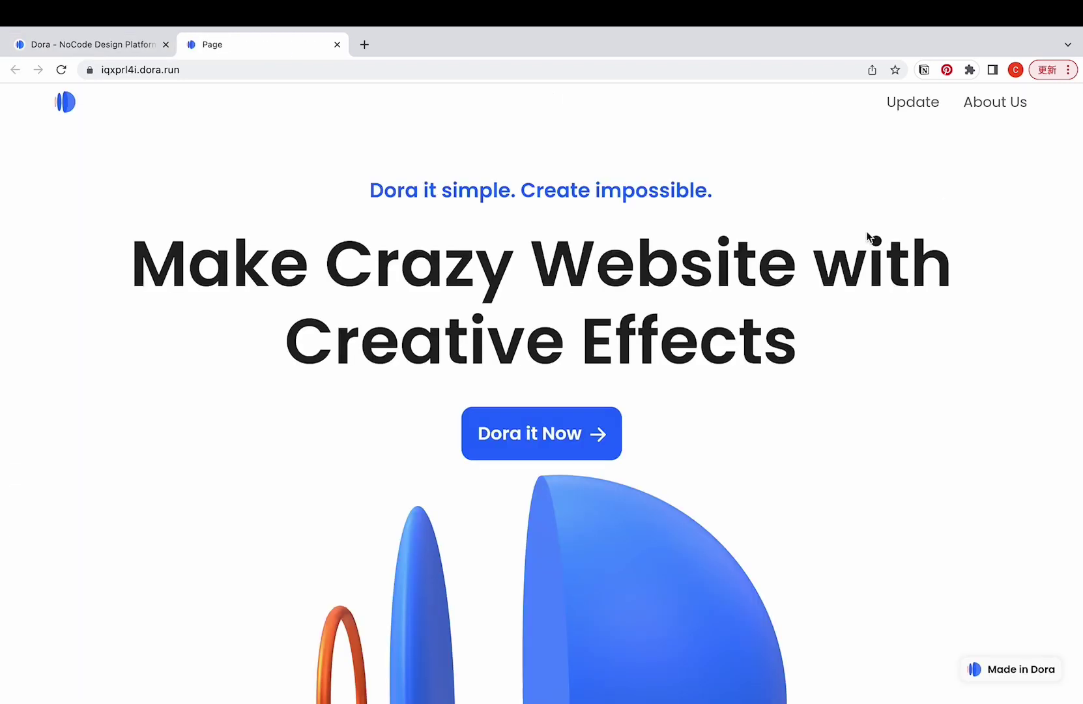
click(905, 103)
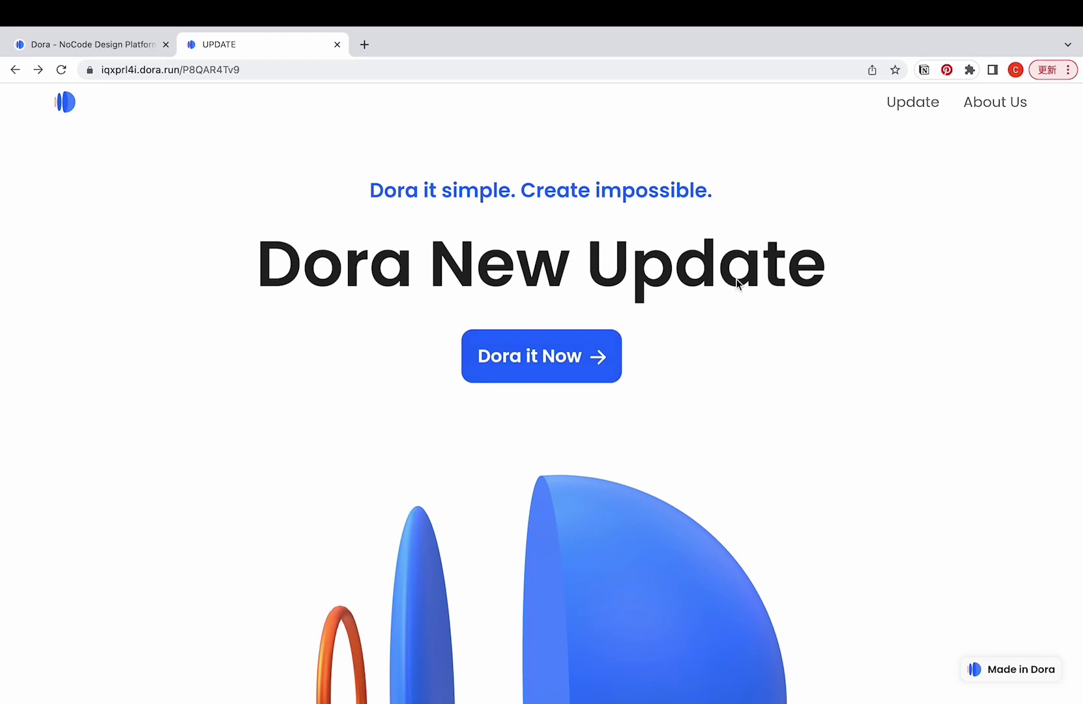